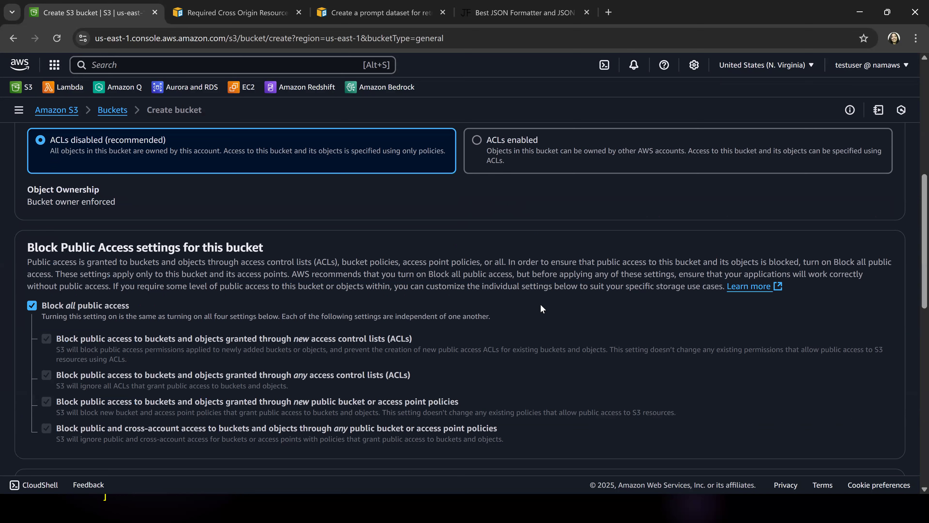
# Step: Create the mymodelevalinput bucket with the default settings and dismiss the success notice
pyautogui.scroll(-10, 541, 308)
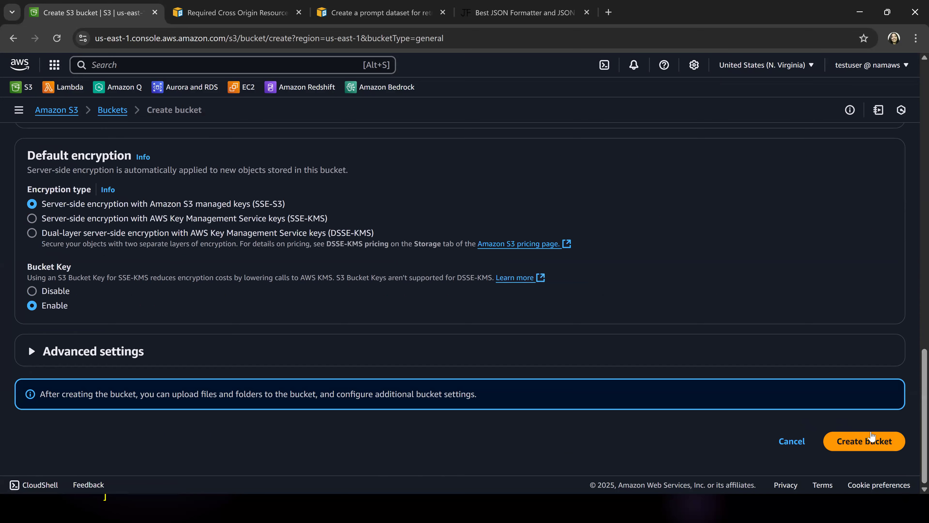
pyautogui.click(858, 444)
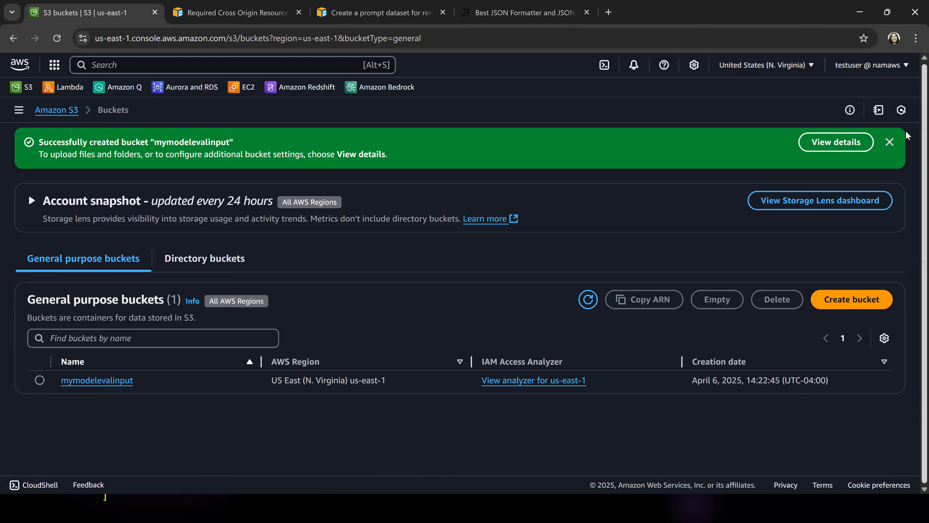
pyautogui.click(889, 142)
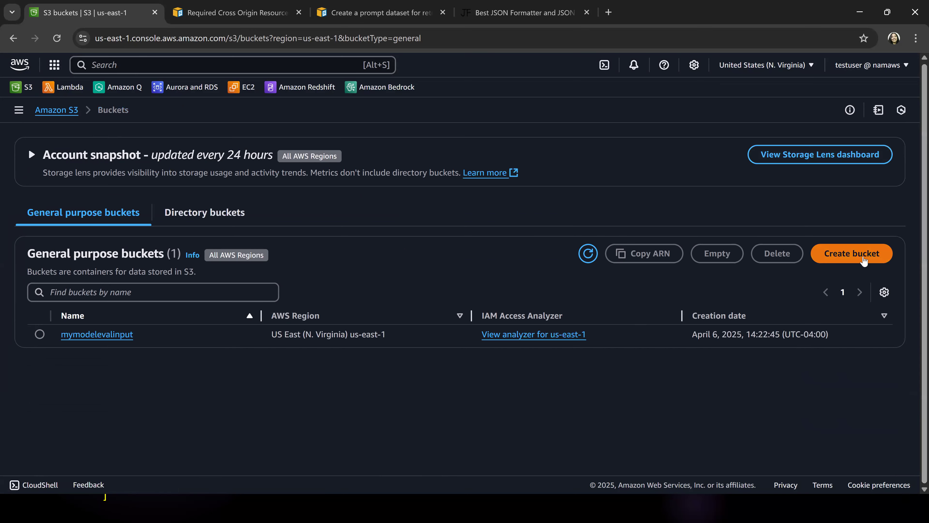
# Step: Create a second general purpose bucket named mymodelevaloutput, keeping the default settings
pyautogui.click(841, 253)
pyautogui.click(75, 339)
pyautogui.write('mymodelevaliput')
pyautogui.press('Left')
pyautogui.press('Left')
pyautogui.press('BackSpace')
pyautogui.write('out')
pyautogui.scroll(-10, 624, 391)
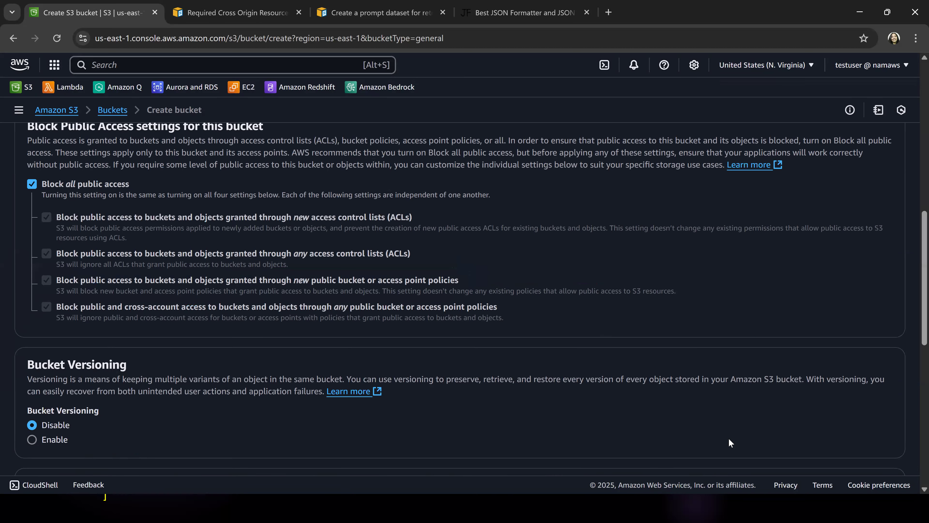
pyautogui.scroll(-10, 221, 150)
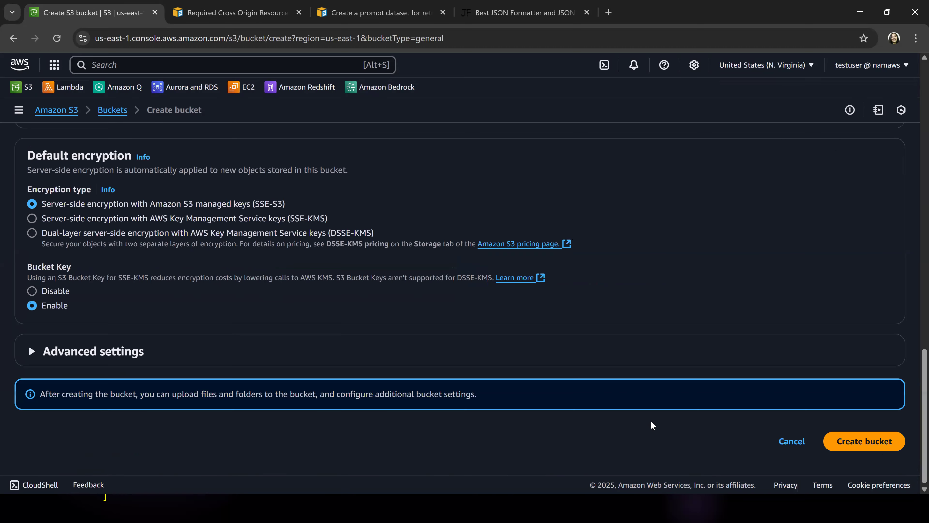
pyautogui.click(880, 447)
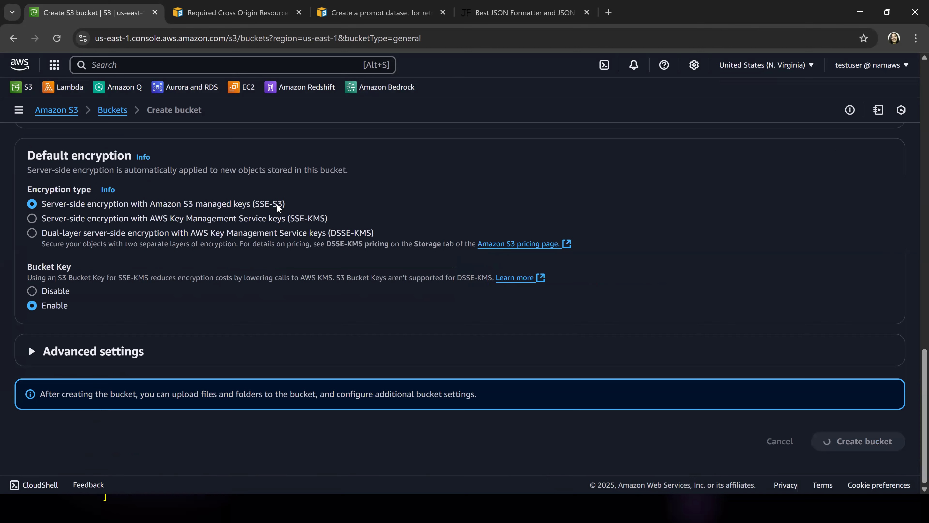
# Step: Start creating a third general purpose bucket and enter mykbinput as its name
pyautogui.click(850, 300)
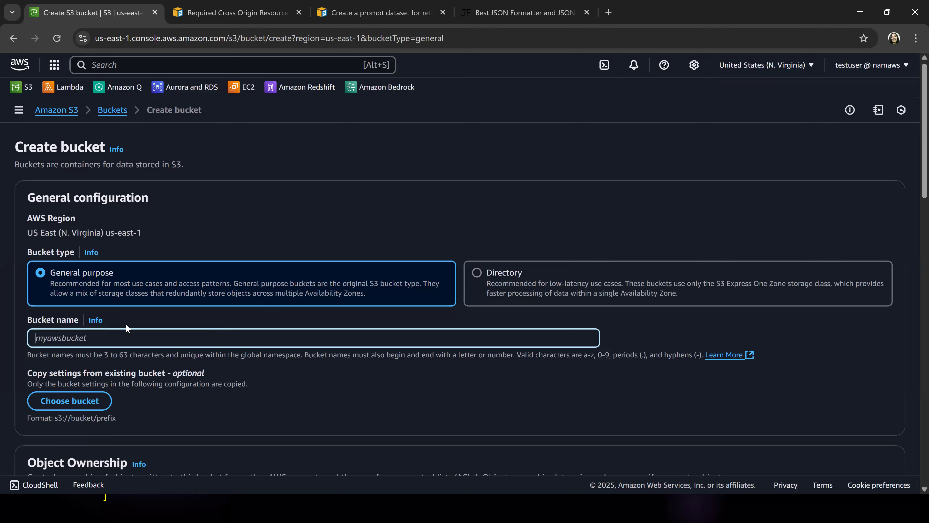
pyautogui.write('mymodelevalinput')
pyautogui.press('Left')
pyautogui.press('Left')
pyautogui.press('Left')
pyautogui.press('Left')
pyautogui.press('Left')
pyautogui.hotkey('shift', 'Left')
pyautogui.hotkey('shift', 'Left')
pyautogui.hotkey('shift', 'Left')
pyautogui.hotkey('shift', 'Left')
pyautogui.hotkey('shift', 'Left')
pyautogui.hotkey('shift', 'Left')
pyautogui.hotkey('shift', 'Left')
pyautogui.hotkey('shift', 'Left')
pyautogui.hotkey('shift', 'Left')
pyautogui.hotkey('shift', 'Left')
pyautogui.hotkey('shift', 'Left')
pyautogui.hotkey('shift', 'Right')
pyautogui.hotkey('shift', 'Right')
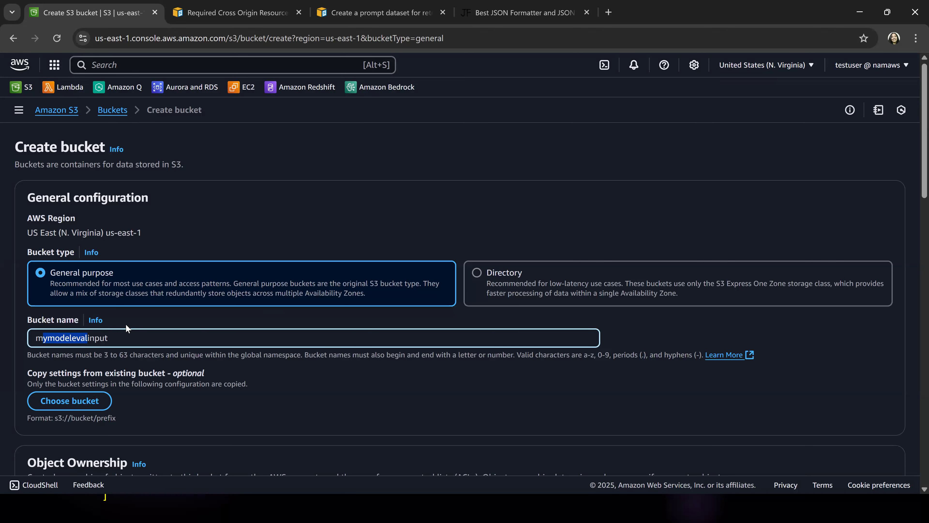
pyautogui.press('BackSpace')
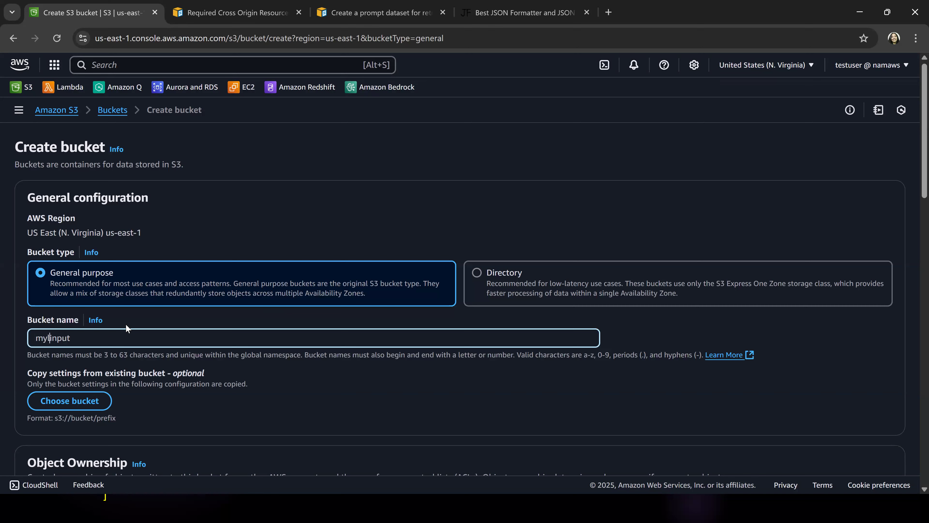
pyautogui.write('kb')
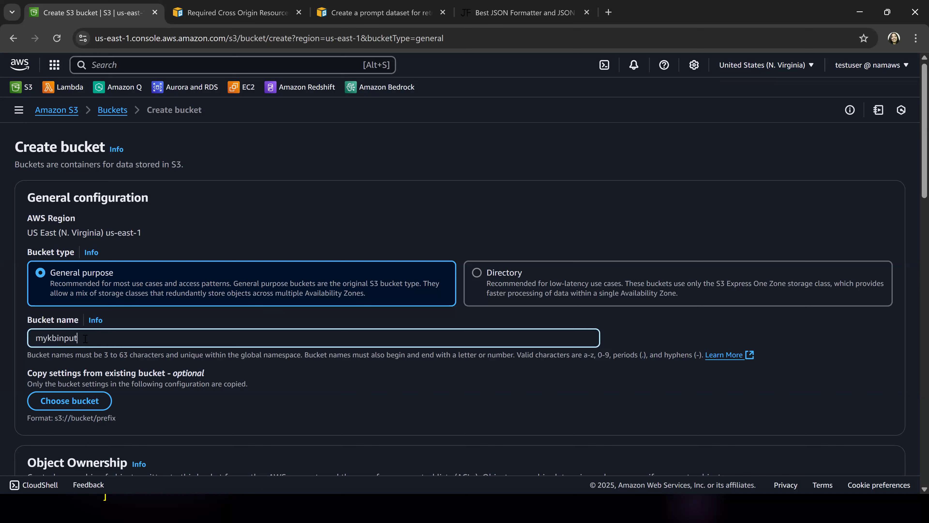
# Step: Replace the ending of the new bucket's name so it reads mykbbucket, keeping the default settings
pyautogui.press('BackSpace')
pyautogui.press('BackSpace')
pyautogui.press('BackSpace')
pyautogui.press('BackSpace')
pyautogui.write('bucket')
pyautogui.scroll(-6, 595, 366)
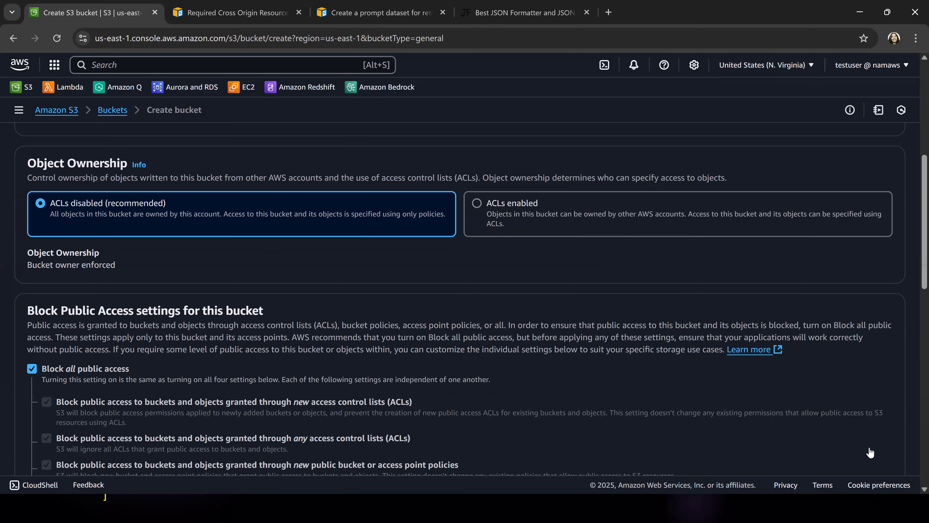
pyautogui.scroll(-10, 330, 299)
pyautogui.scroll(8, 330, 293)
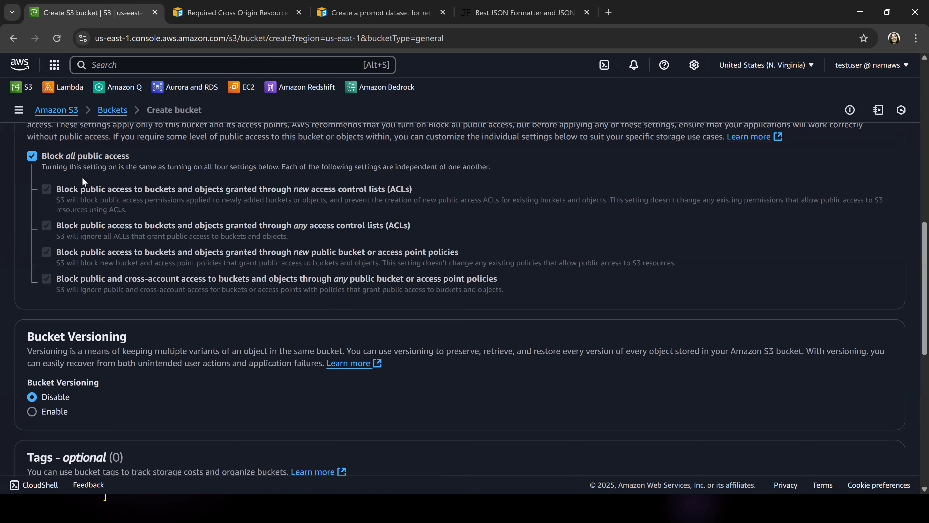
pyautogui.scroll(6, 148, 280)
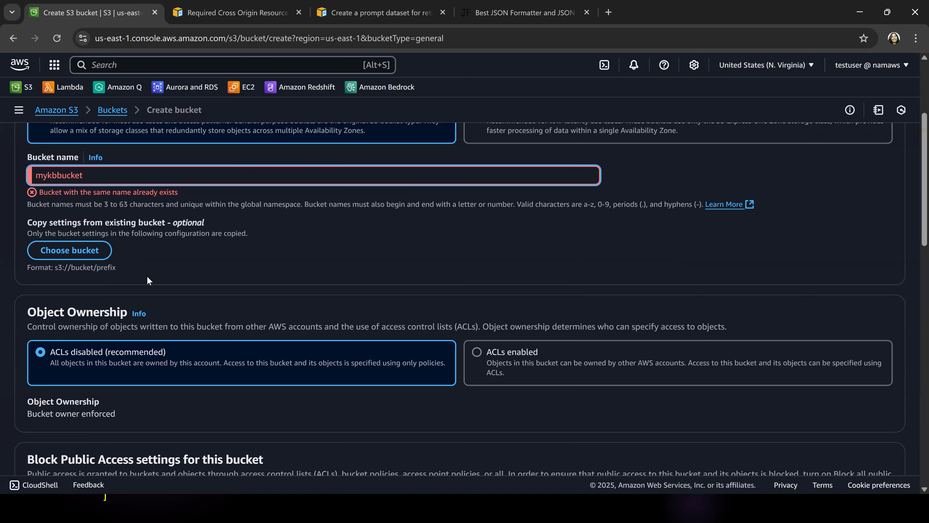
# Step: Change the bucket name to myknowbucket and try to create the bucket
pyautogui.press('BackSpace')
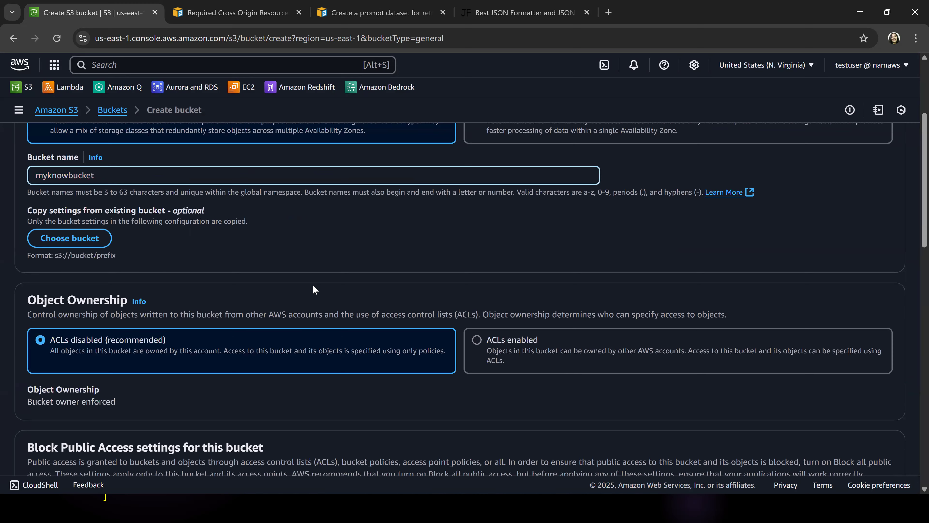
pyautogui.scroll(-15, 711, 415)
pyautogui.click(841, 441)
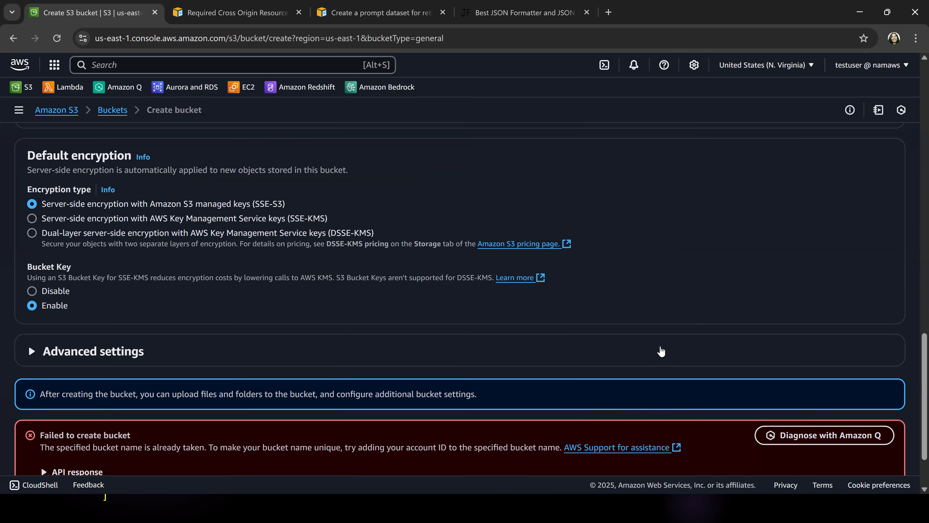
pyautogui.scroll(15, 133, 264)
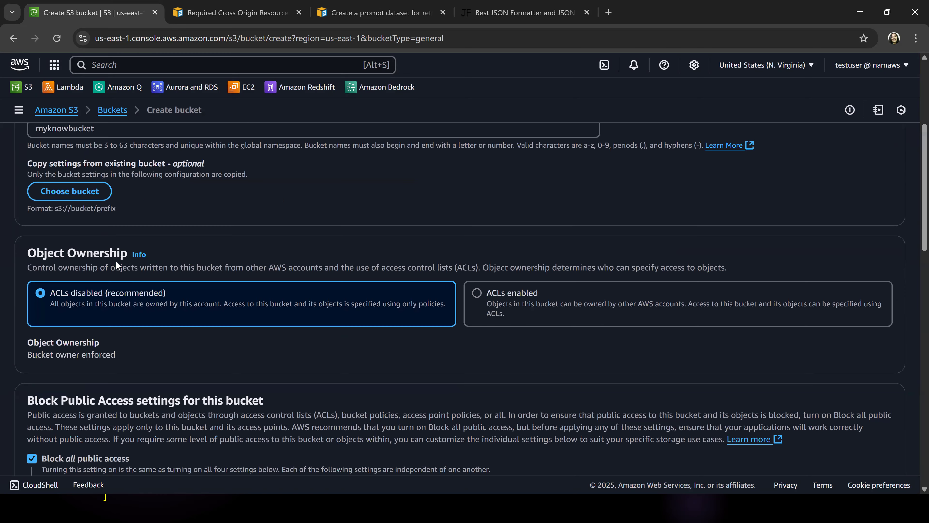
# Step: Extend the bucket name to myknowledgebases3bucket and copy the full name
pyautogui.scroll(5, 116, 260)
pyautogui.click(68, 339)
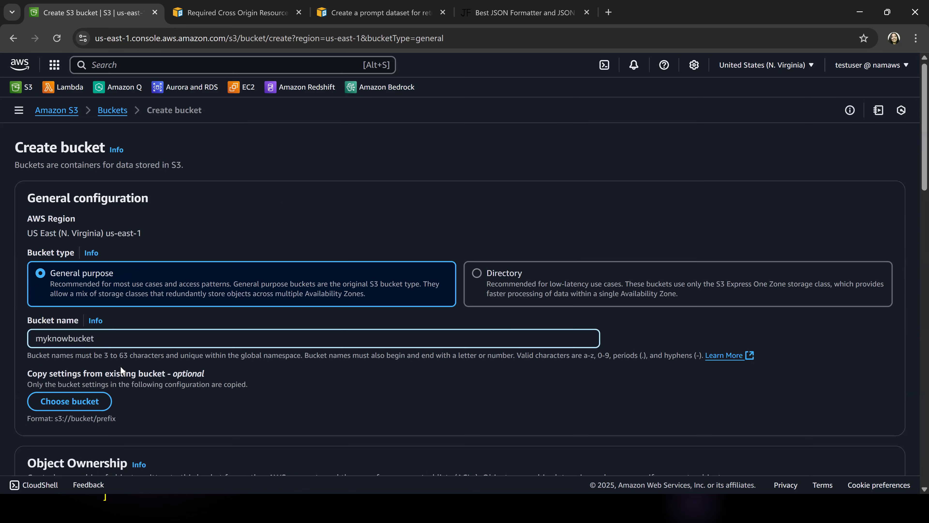
pyautogui.write('ledge')
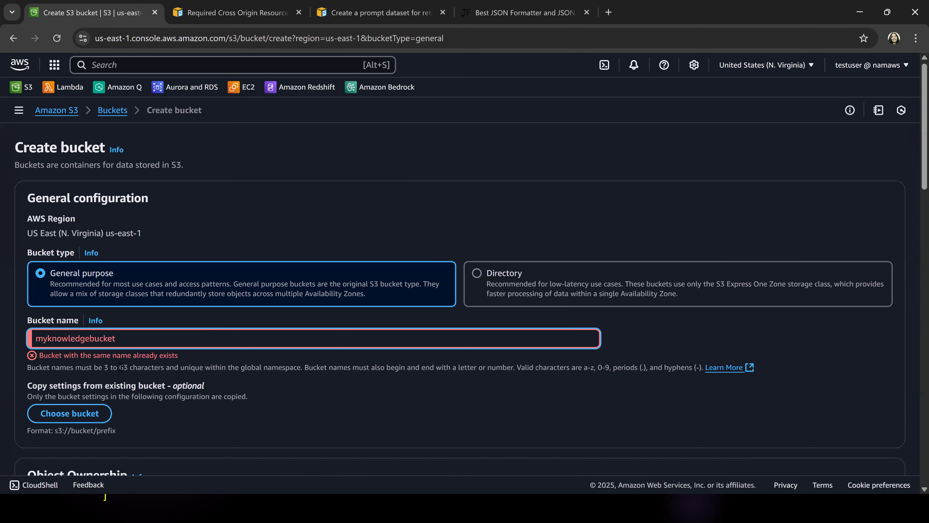
pyautogui.write('bases3b')
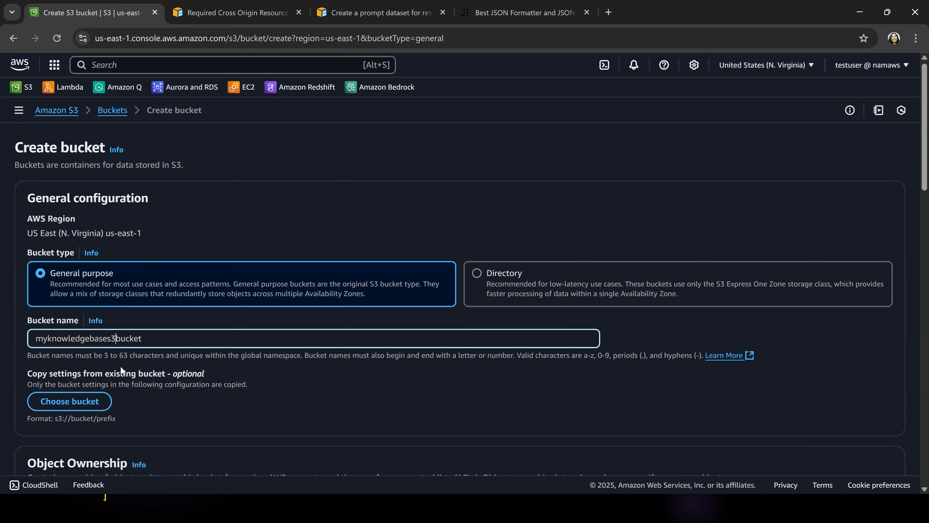
pyautogui.doubleClick(77, 338)
pyautogui.hotkey('ctrl', 'c')
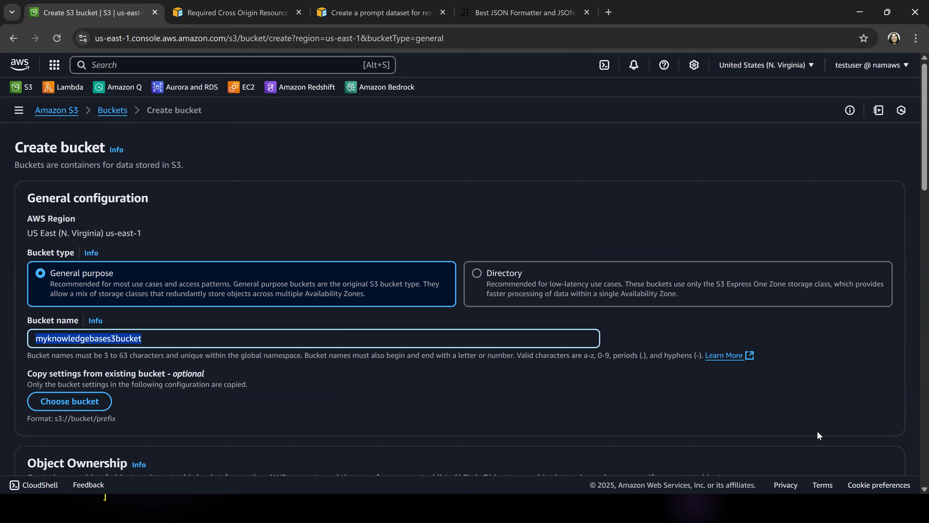
# Step: Create the myknowledgebases3bucket bucket with the default settings
pyautogui.scroll(-5, 812, 435)
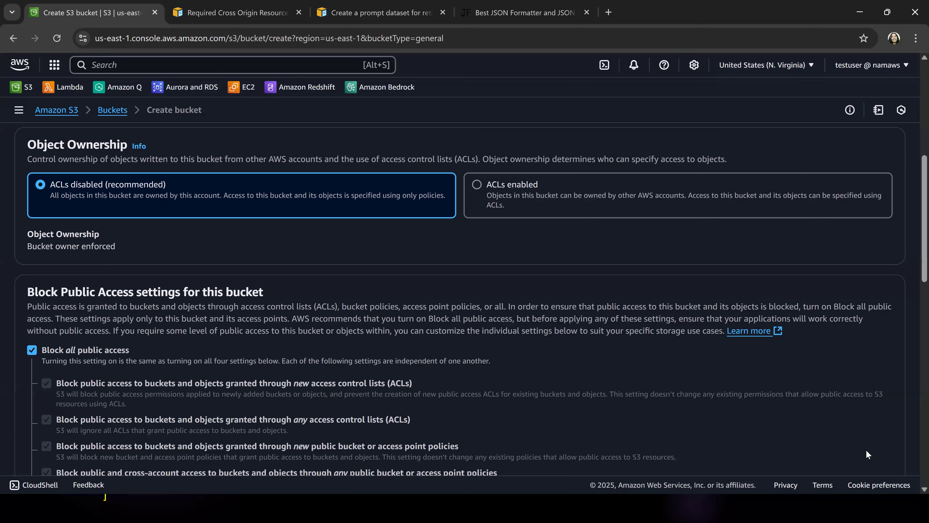
pyautogui.scroll(-10, 866, 451)
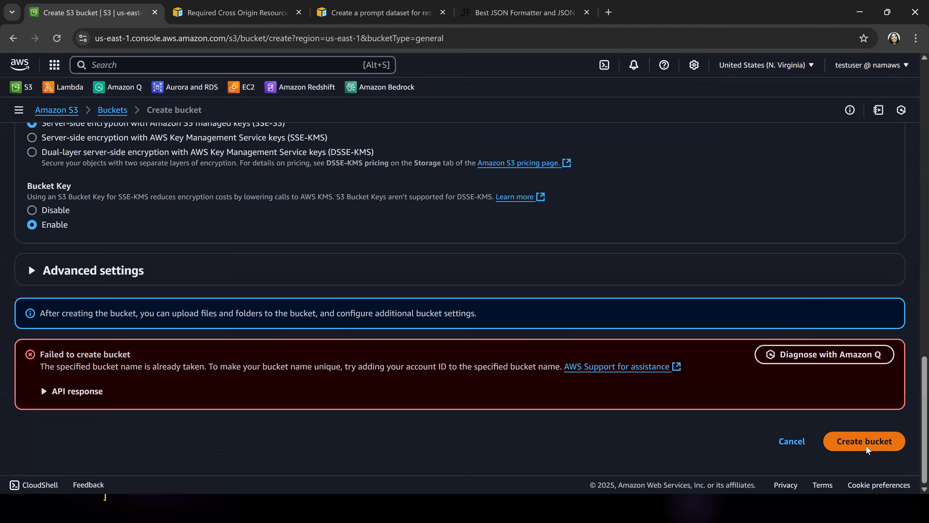
pyautogui.click(865, 445)
# Step: Switch to the empty Notepad document and write "3 s3 buckets" as the start of a note
pyautogui.hotkey('alt', 'Tab')
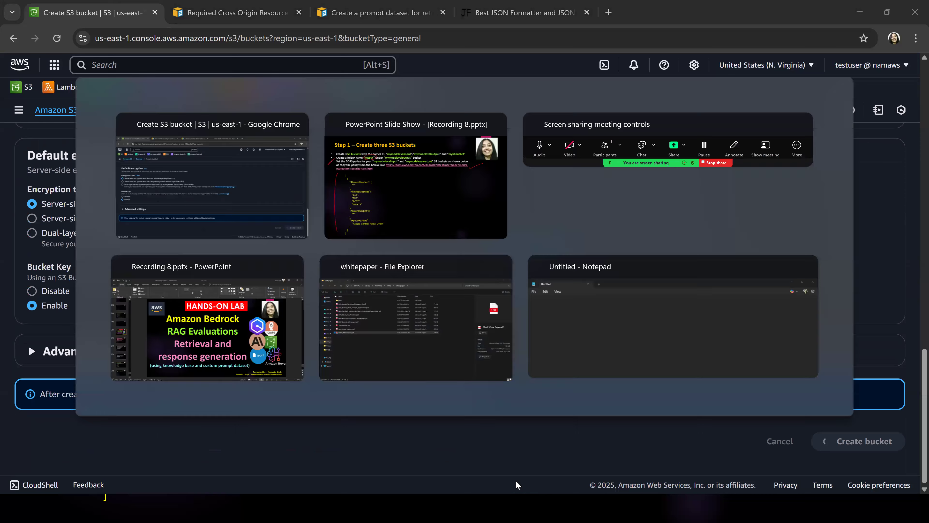
pyautogui.hotkey('alt', 'Tab')
pyautogui.hotkey('alt', 'Tab')
pyautogui.hotkey('alt', 'Tab')
pyautogui.hotkey('alt', 'Tab')
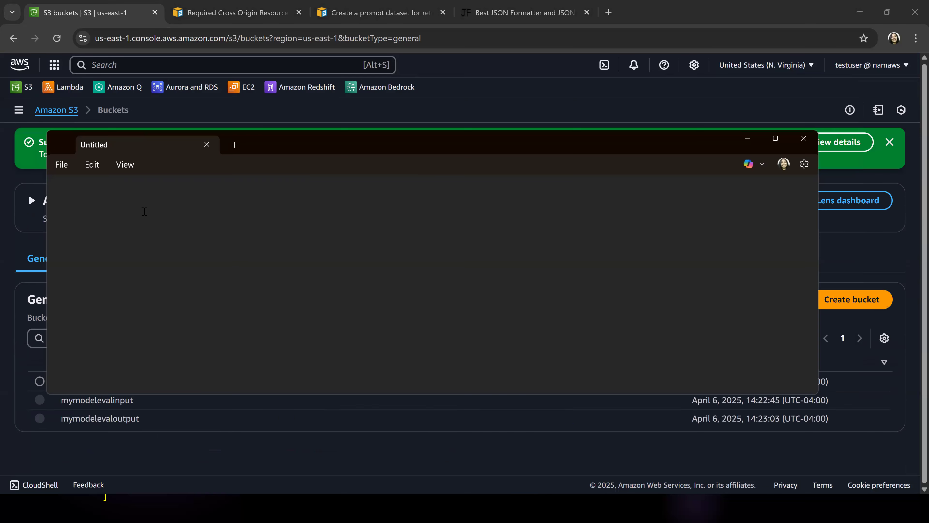
pyautogui.write('2')
pyautogui.press('BackSpace')
pyautogui.write('3 ')
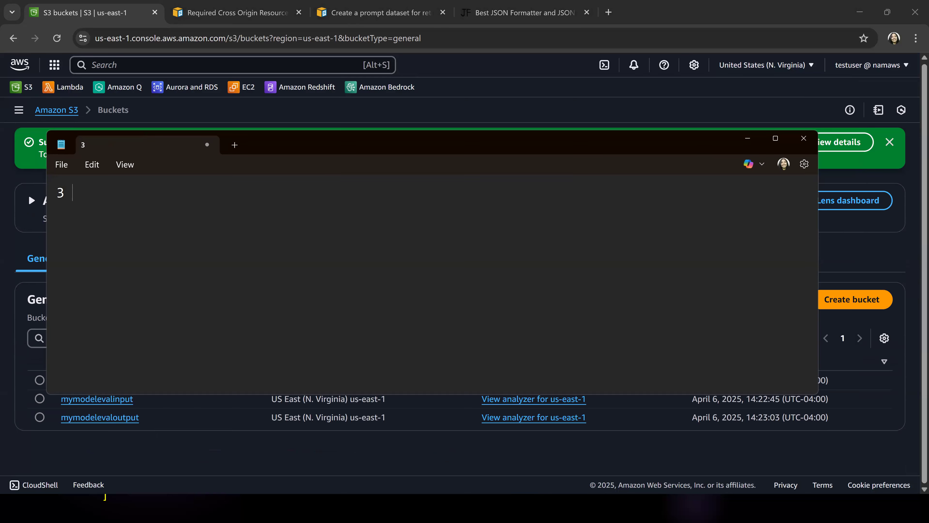
pyautogui.write('s3 buckets ')
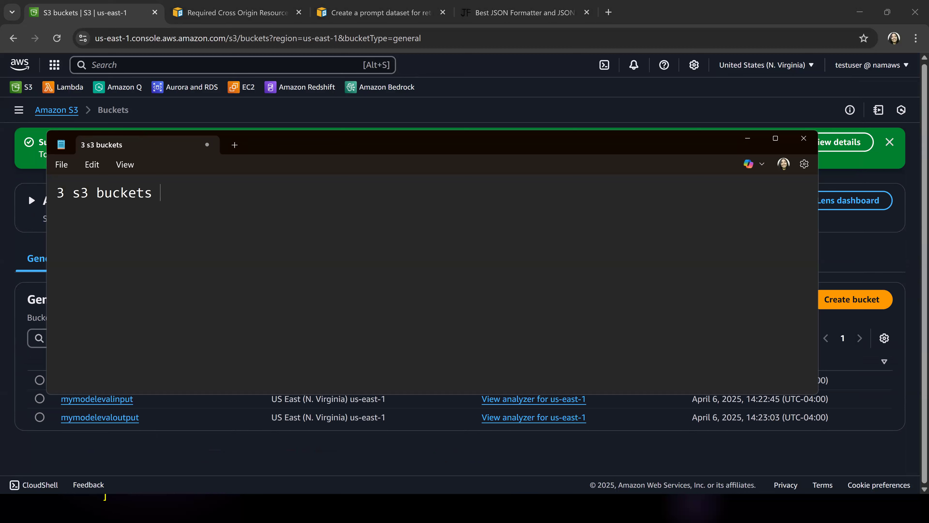
# Step: Append ": in , out," to the note, followed by the copied bucket name myknowledgebases3bucket
pyautogui.write(' : in u')
pyautogui.press('BackSpace')
pyautogui.press('BackSpace')
pyautogui.write(', out,')
pyautogui.hotkey('alt', 'v')
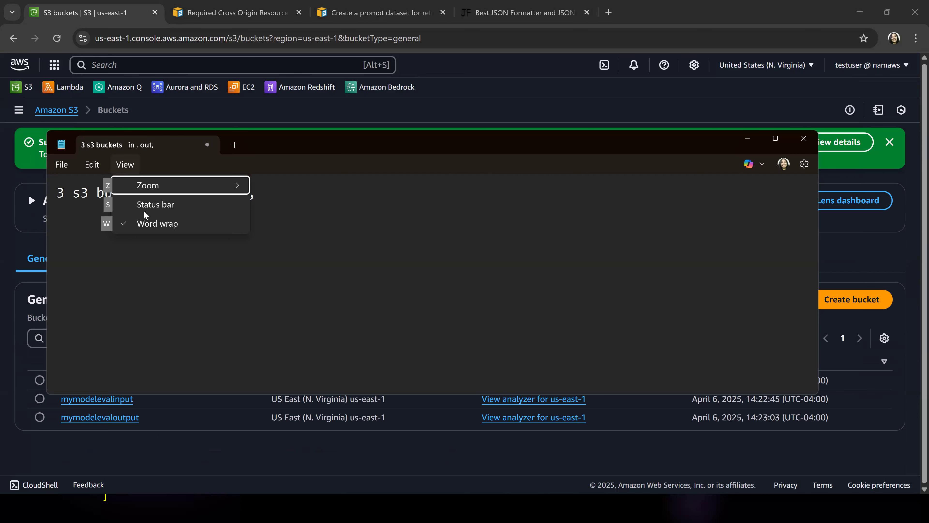
pyautogui.press('Escape')
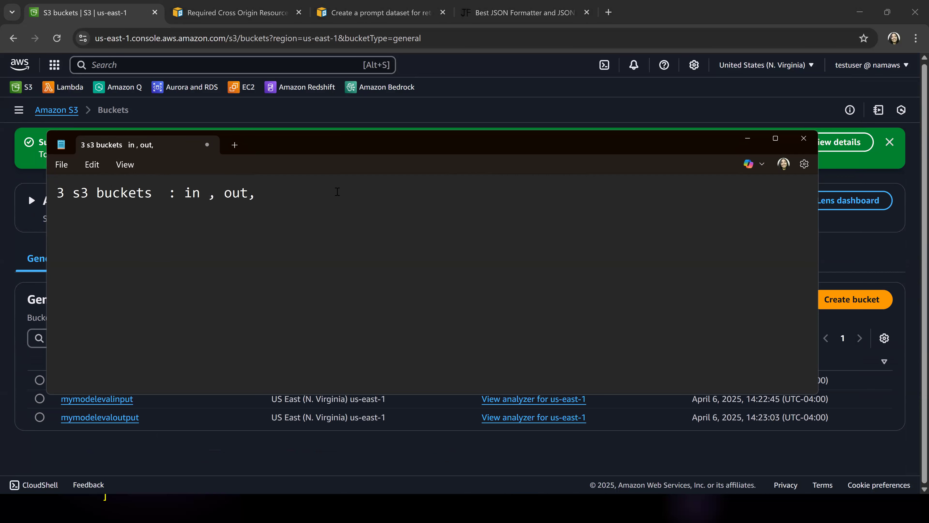
pyautogui.hotkey('ctrl', 'v')
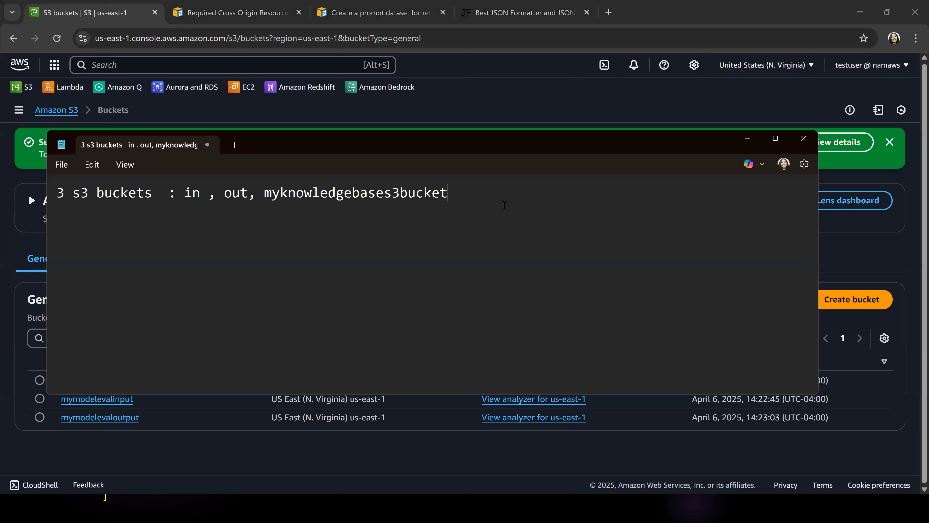
# Step: Create a folder named output in the mymodelevaloutput bucket without specifying an encryption key
pyautogui.click(2, 234)
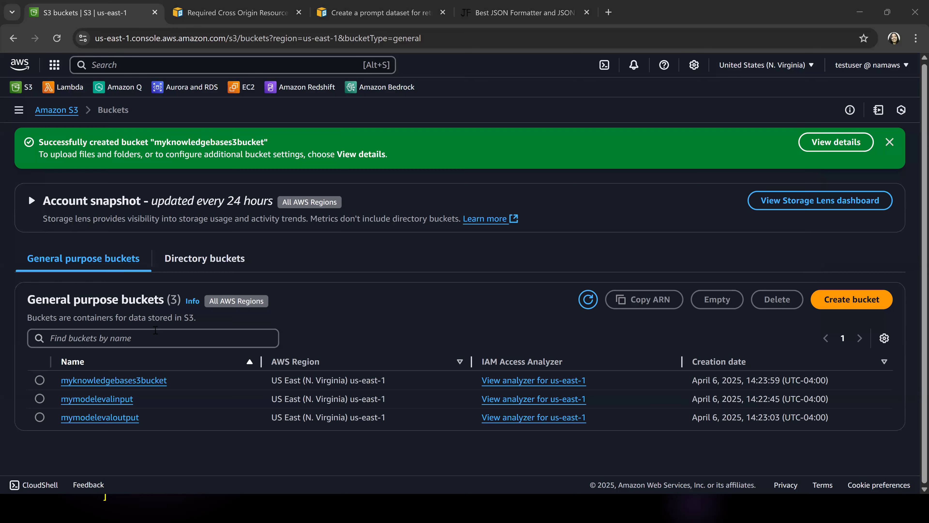
pyautogui.click(122, 418)
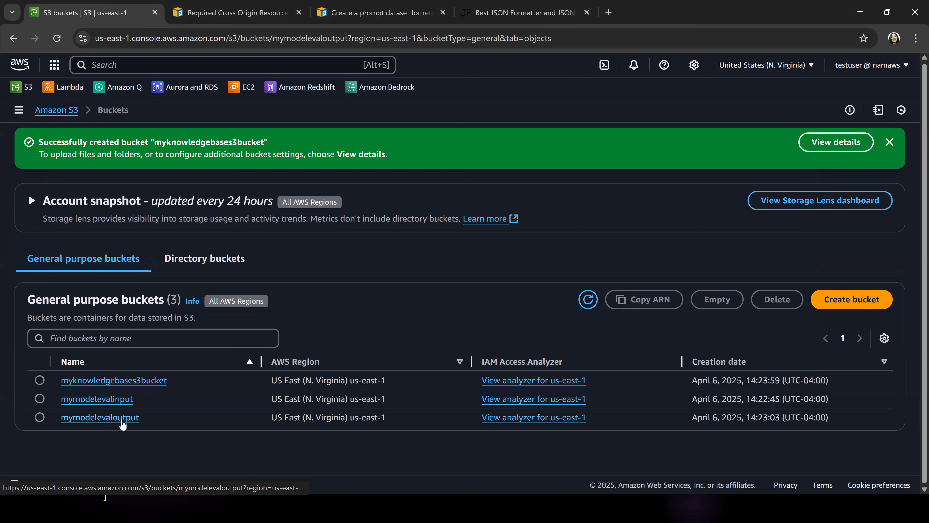
pyautogui.moveTo(770, 237); pyautogui.dragTo(769, 230)
pyautogui.click(773, 224)
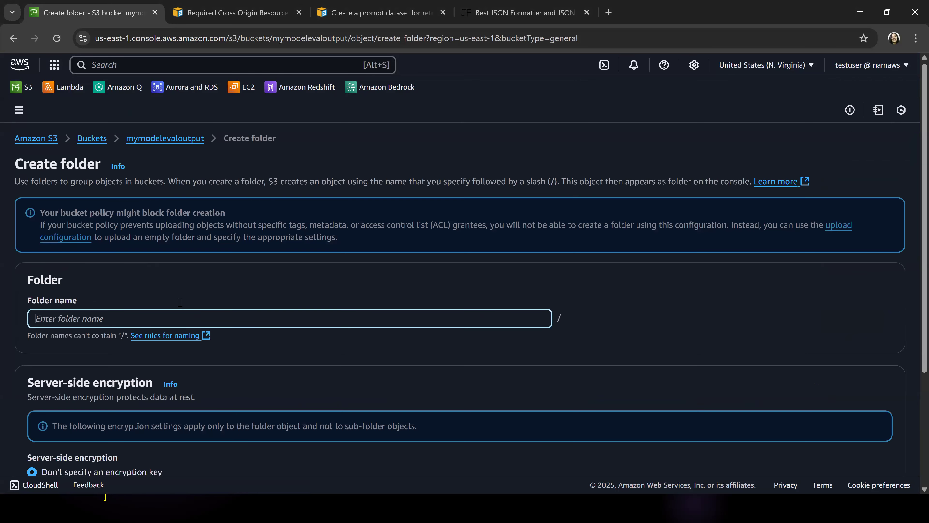
pyautogui.click(180, 302)
pyautogui.write('output')
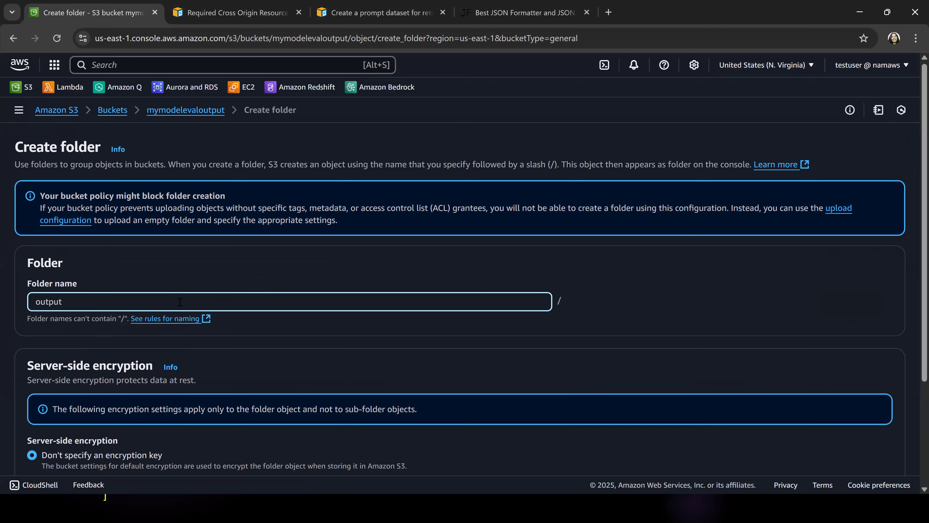
pyautogui.click(506, 272)
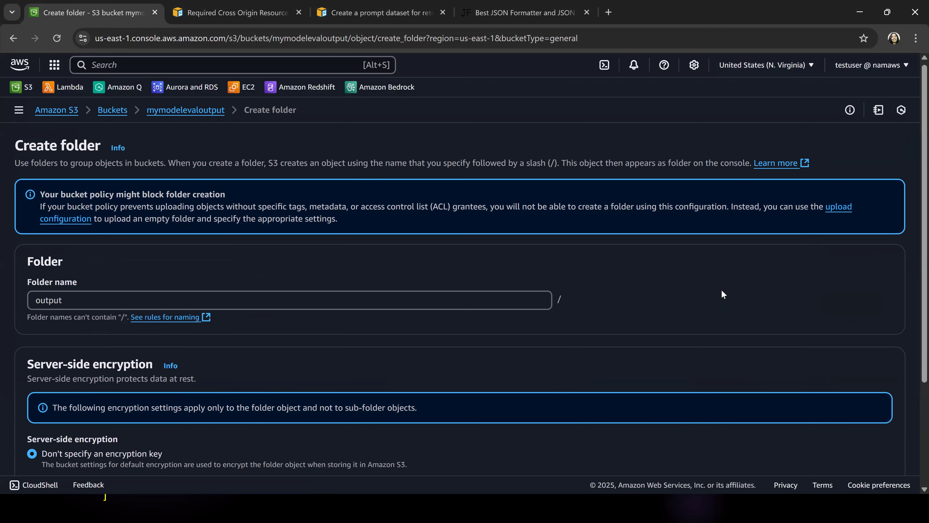
pyautogui.scroll(-3, 721, 295)
pyautogui.scroll(-1, 722, 295)
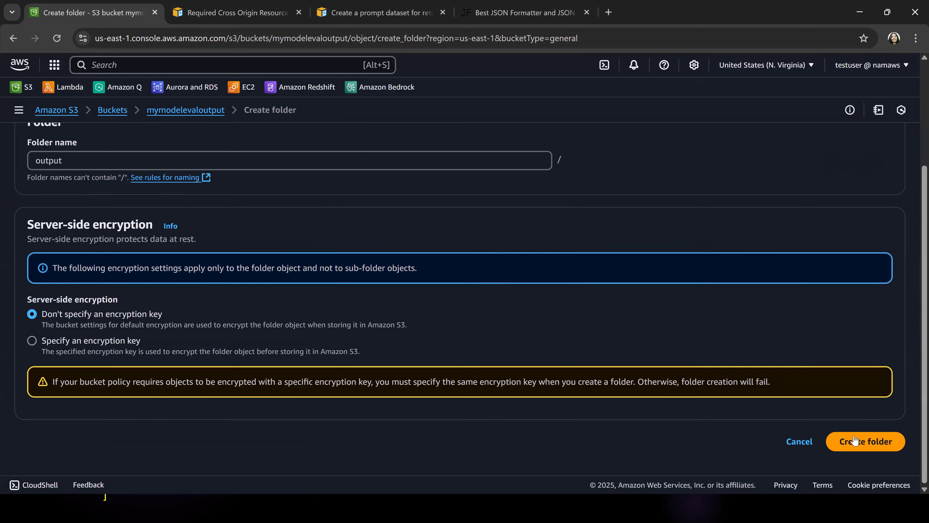
pyautogui.click(876, 442)
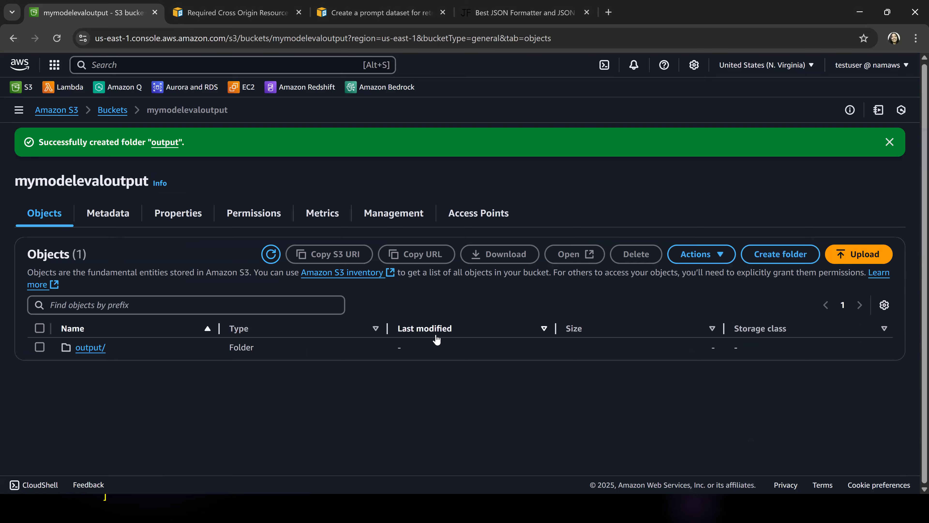
# Step: Check the CORS instructions on the lab slide and copy the CORS policy JSON from the Amazon Bedrock documentation page
pyautogui.hotkey('alt', 'Tab')
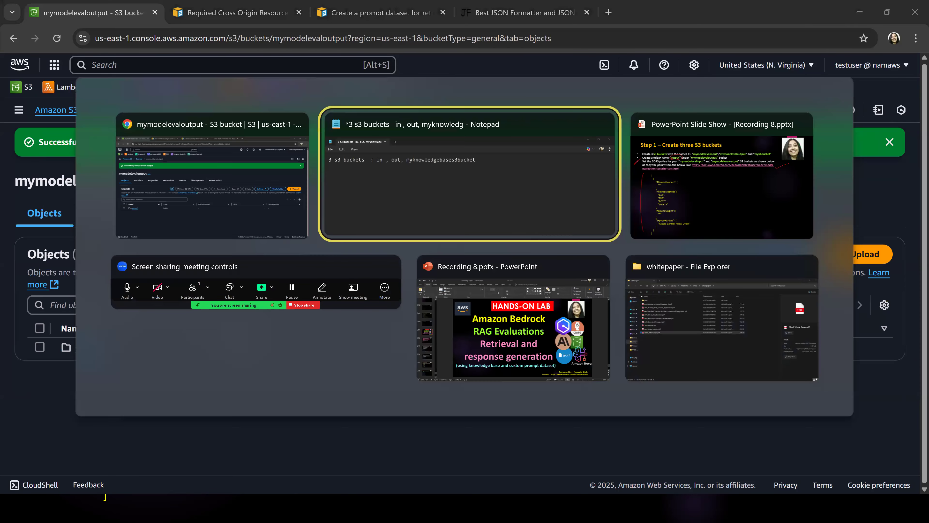
pyautogui.hotkey('alt', 'Tab')
pyautogui.moveTo(27, 117); pyautogui.dragTo(26, 117)
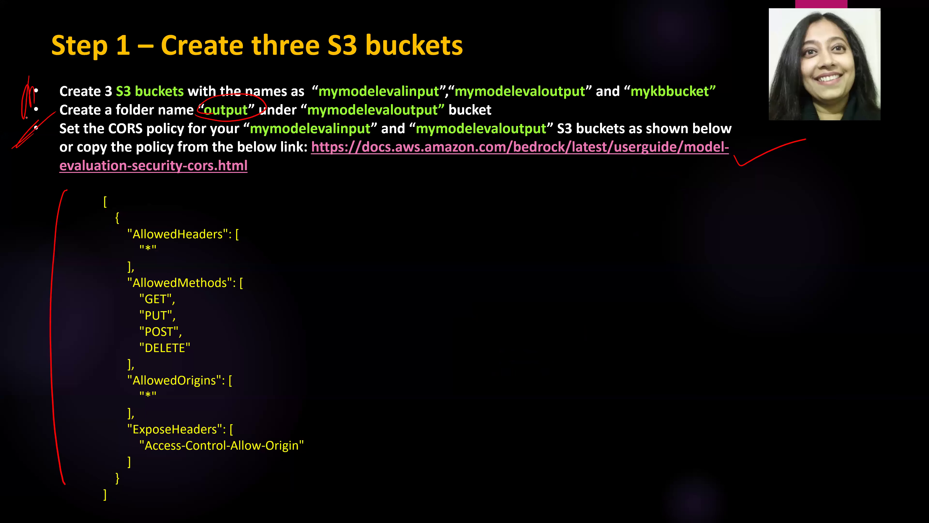
pyautogui.hotkey('alt', 'Tab')
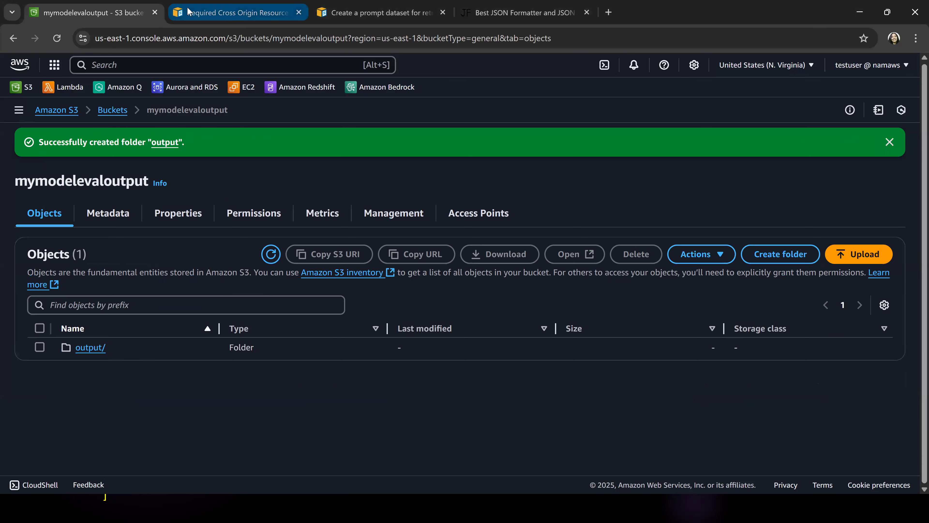
pyautogui.click(180, 12)
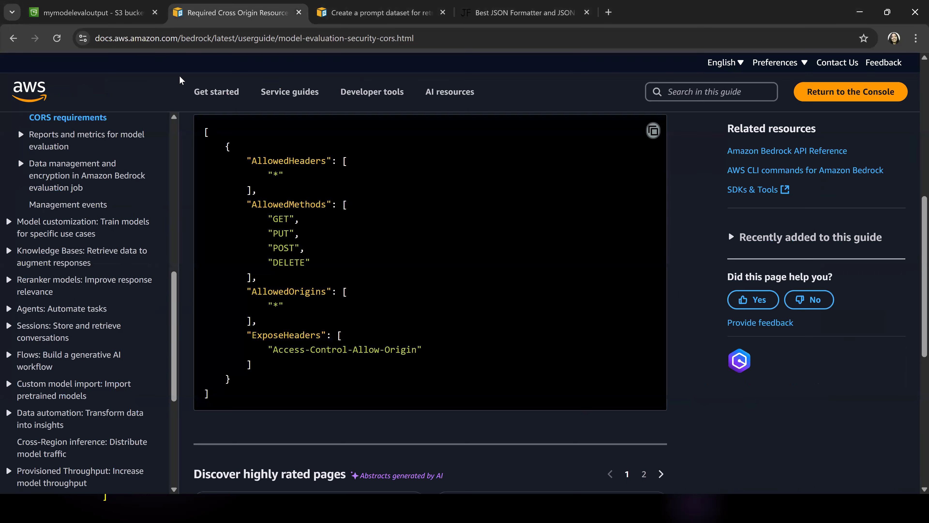
pyautogui.click(136, 40)
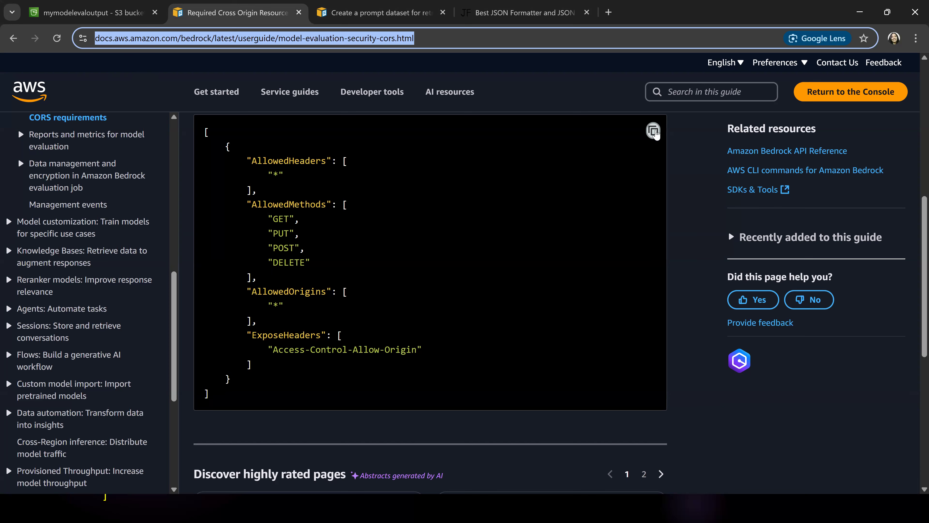
pyautogui.click(654, 132)
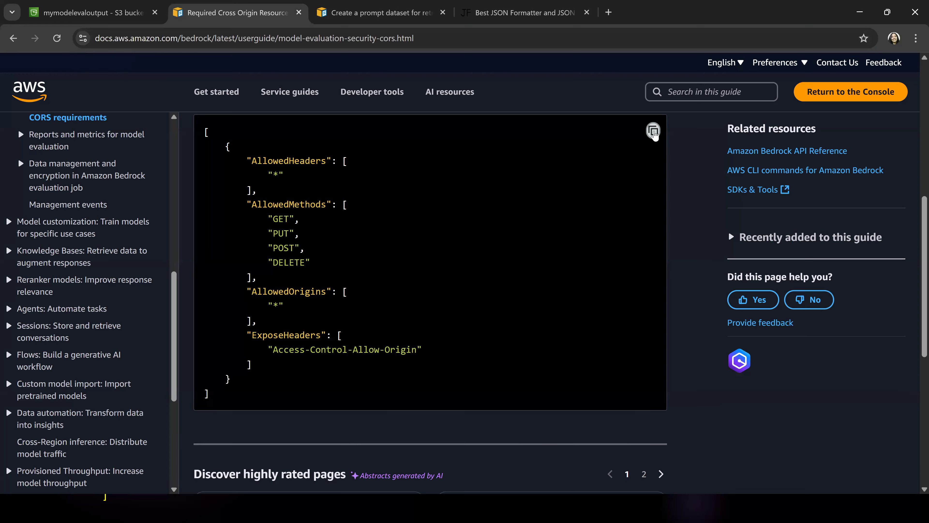
# Step: Paste the copied policy JSON into the CORS configuration of the mymodelevaloutput bucket and save it
pyautogui.click(85, 13)
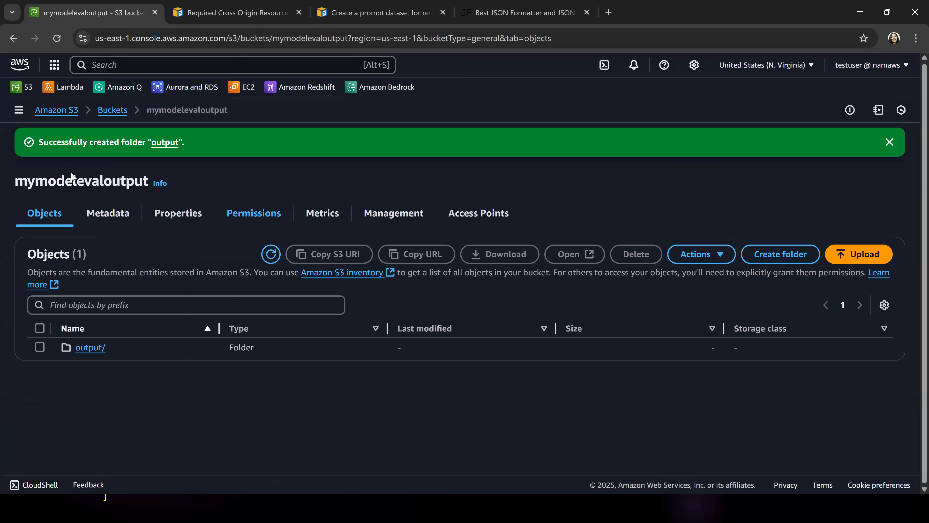
pyautogui.click(249, 217)
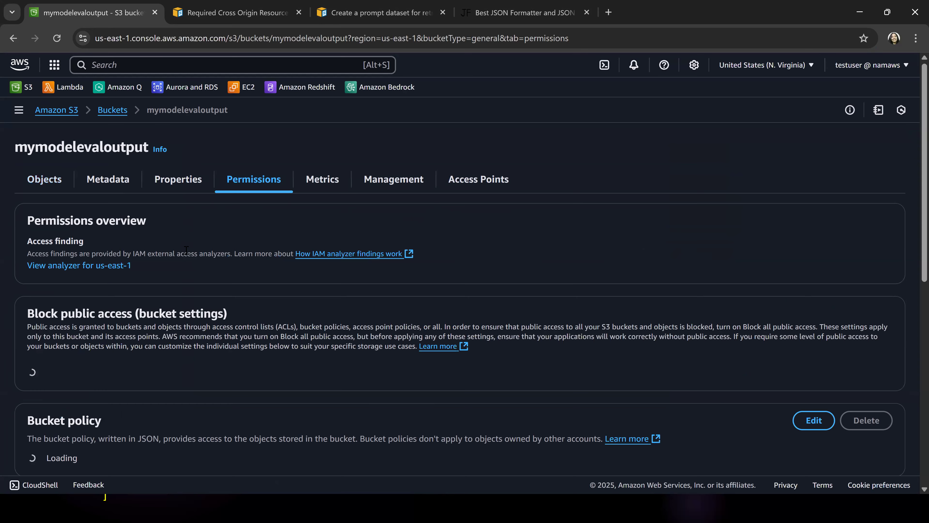
pyautogui.scroll(-10, 185, 254)
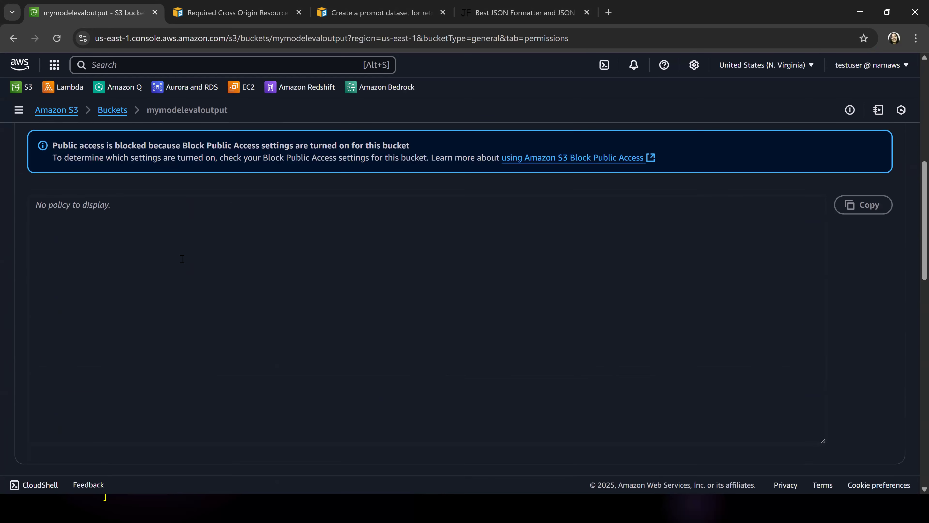
pyautogui.scroll(-8, 182, 259)
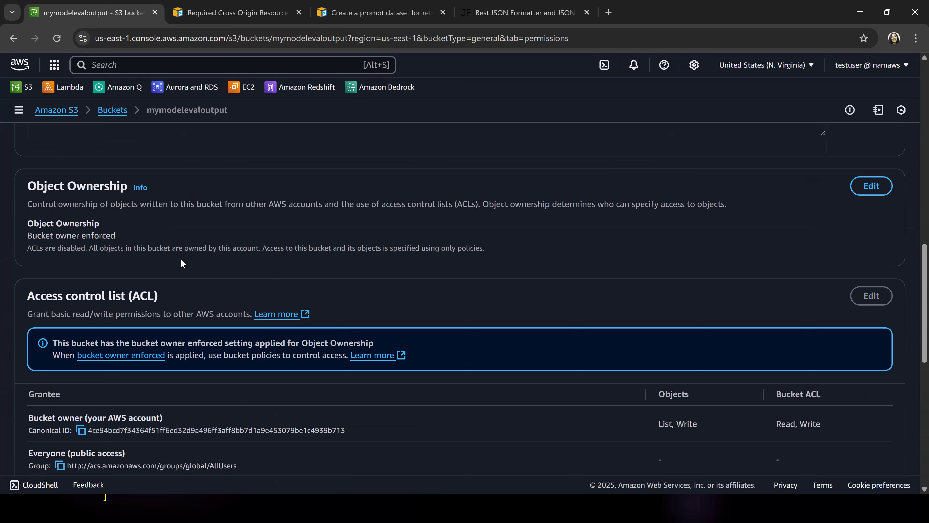
pyautogui.scroll(-10, 182, 264)
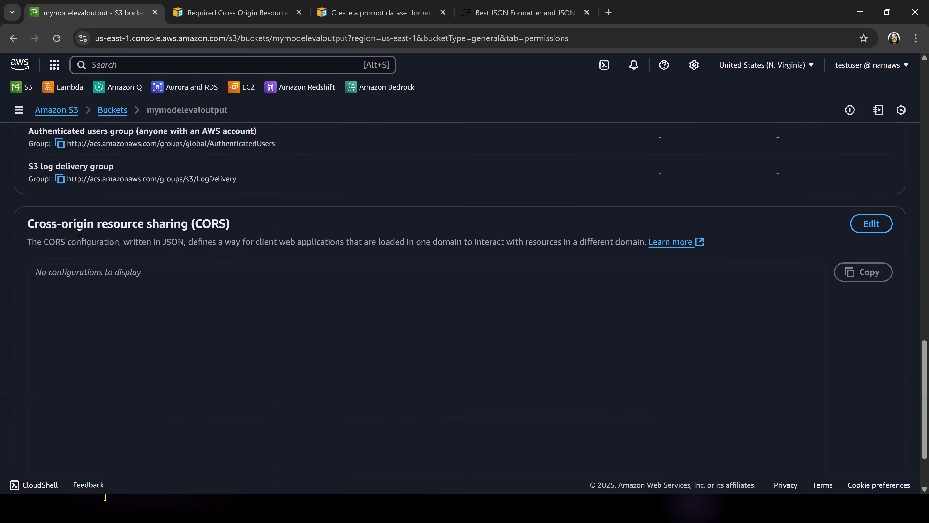
pyautogui.click(870, 227)
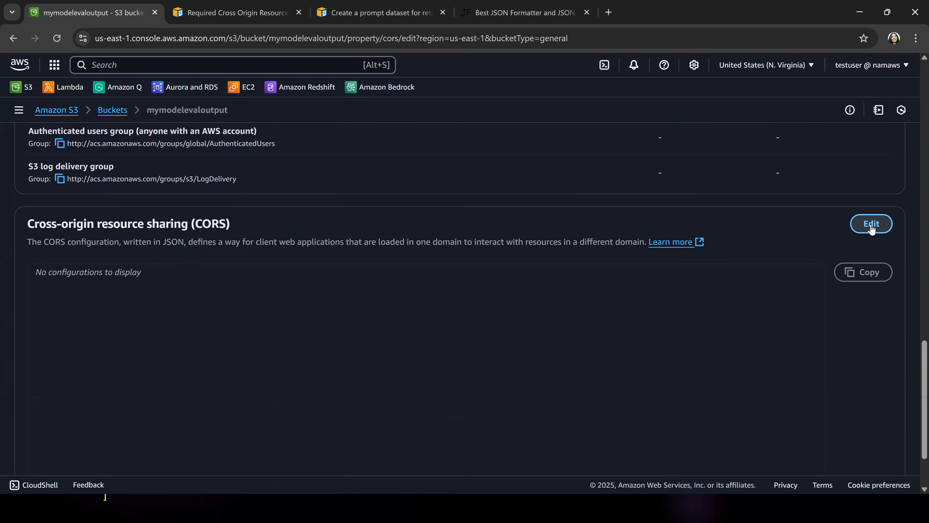
pyautogui.scroll(3, 381, 249)
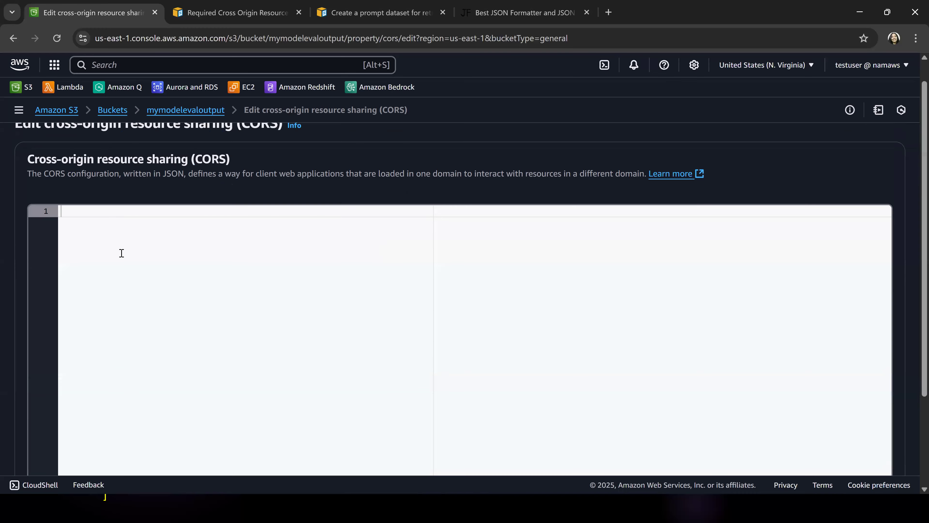
pyautogui.rightClick(81, 210)
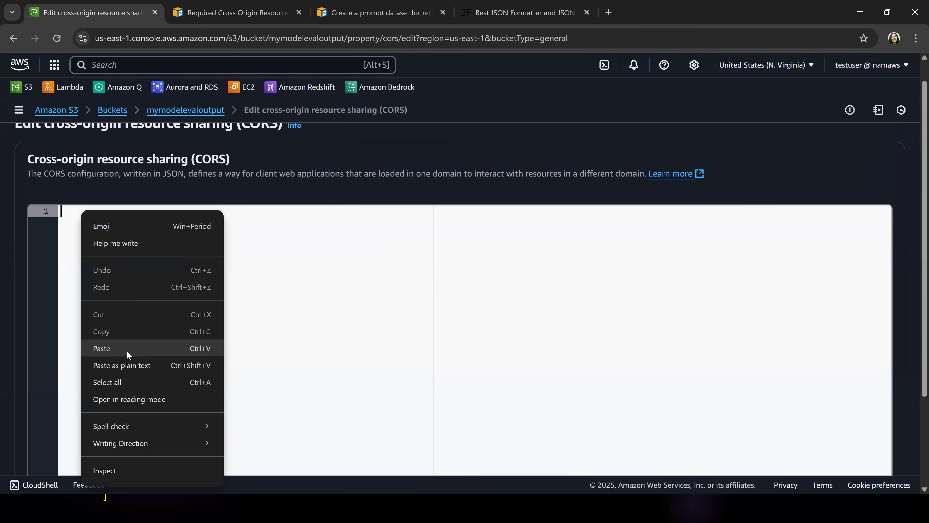
pyautogui.click(127, 350)
pyautogui.scroll(-3, 732, 390)
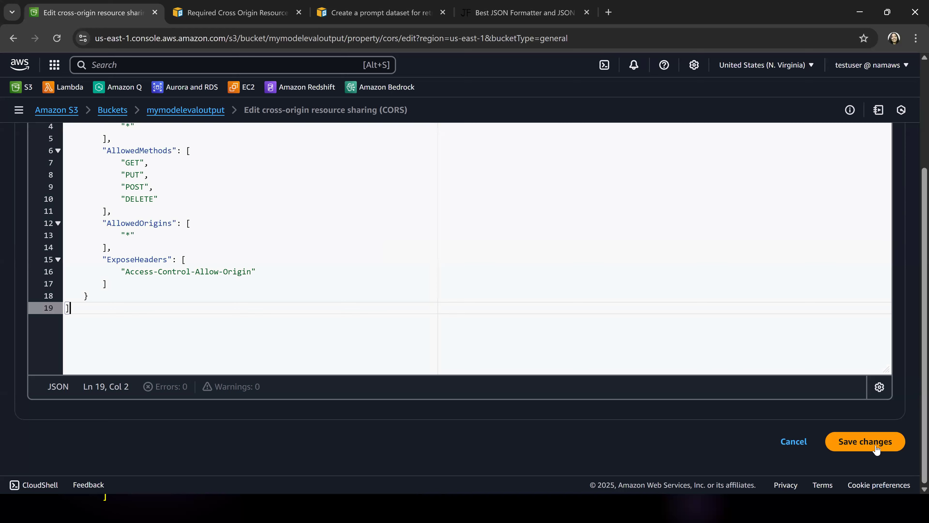
pyautogui.click(875, 443)
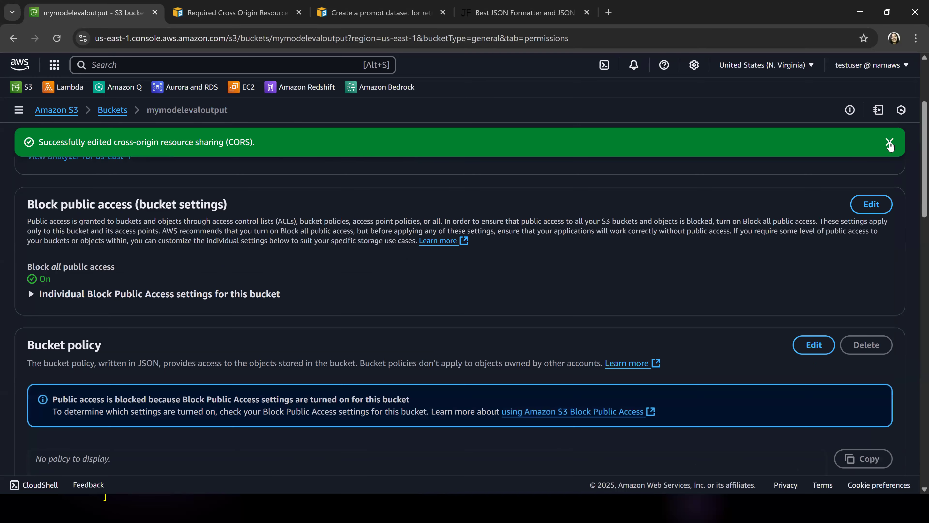
pyautogui.click(889, 143)
# Step: Open the CORS configuration of the mymodelevalinput bucket for editing
pyautogui.click(108, 110)
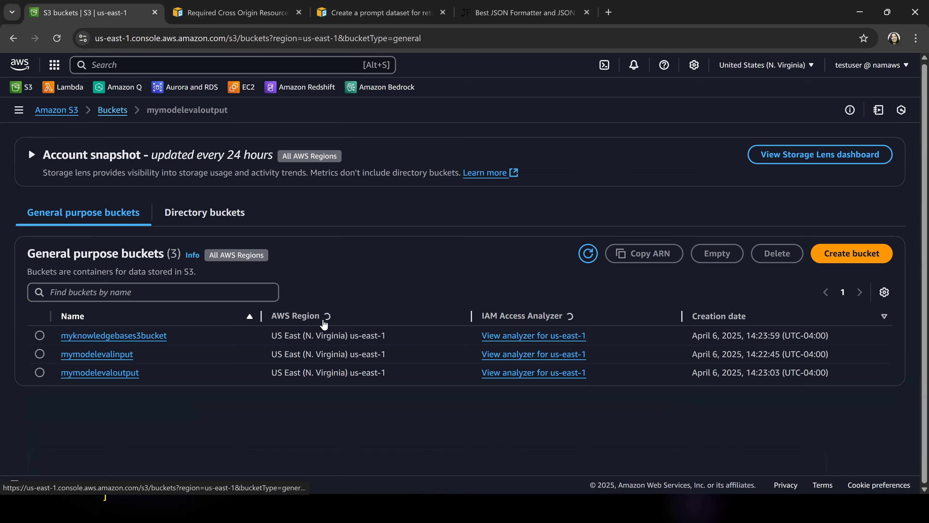
pyautogui.click(116, 357)
pyautogui.click(255, 180)
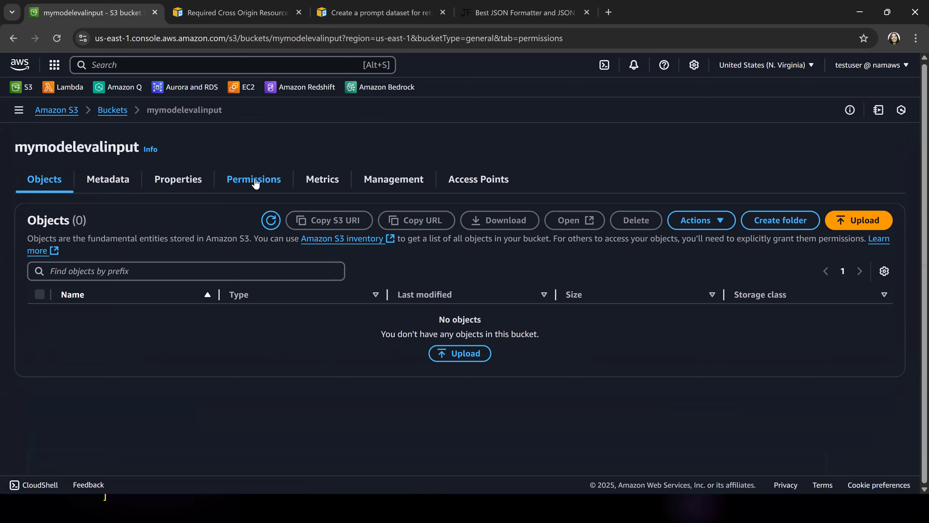
pyautogui.scroll(-5, 218, 278)
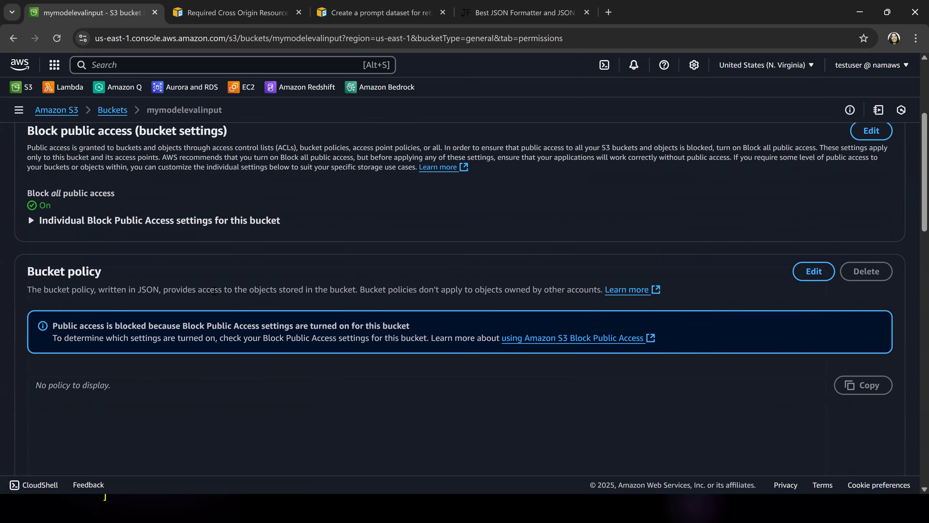
pyautogui.scroll(-15, 214, 290)
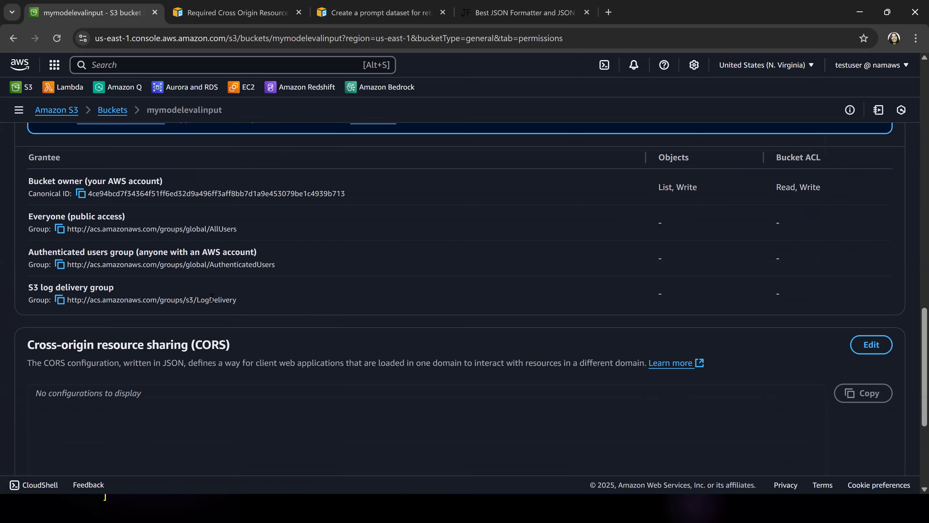
pyautogui.scroll(-1, 212, 297)
pyautogui.moveTo(19, 281); pyautogui.dragTo(776, 340)
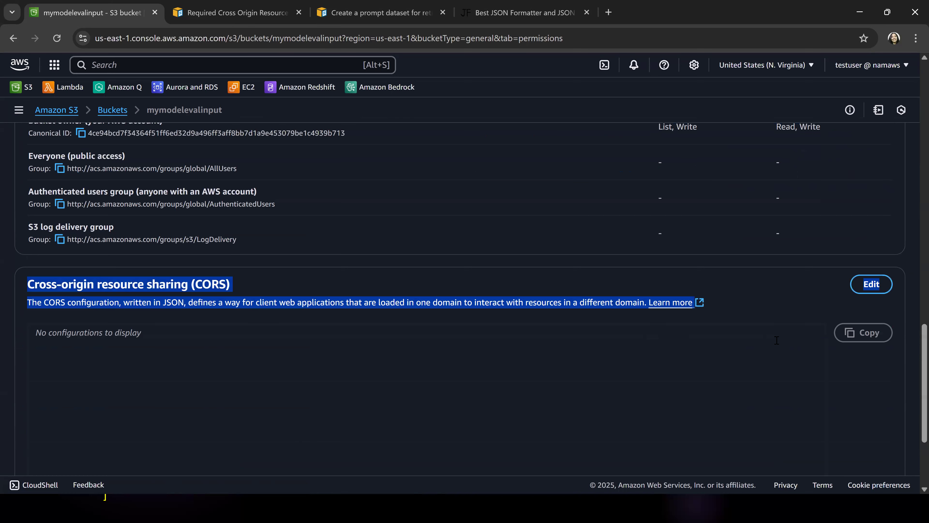
pyautogui.click(871, 284)
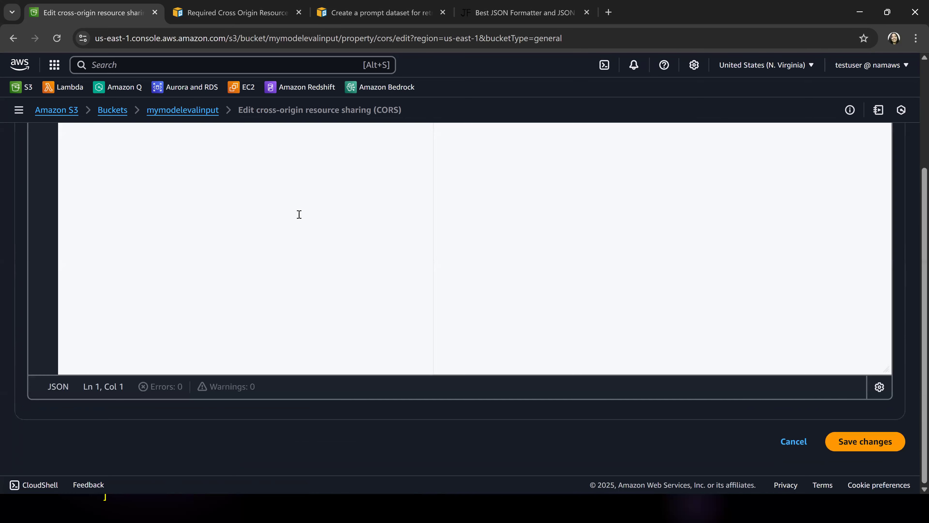
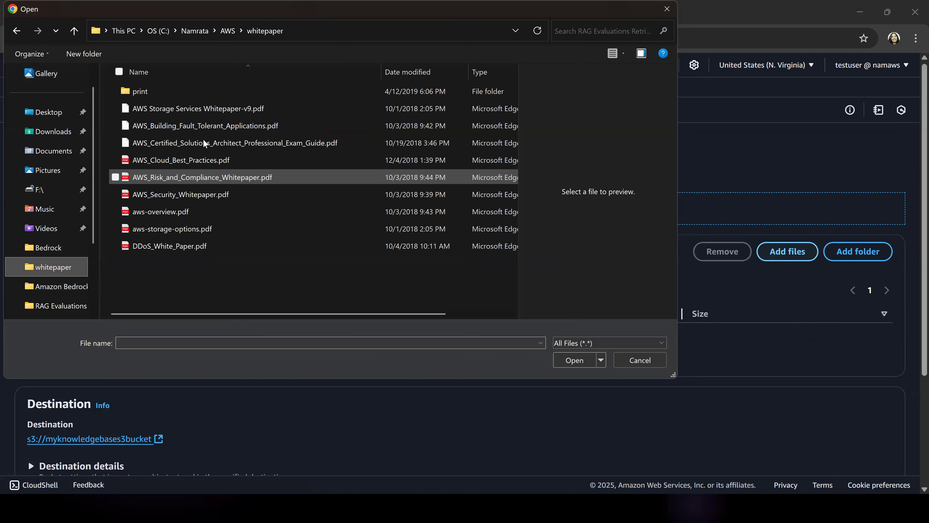
# Step: Add AWS_Security_Whitepaper.pdf from the whitepaper folder to the files for upload to myknowledgebases3bucket
pyautogui.click(196, 250)
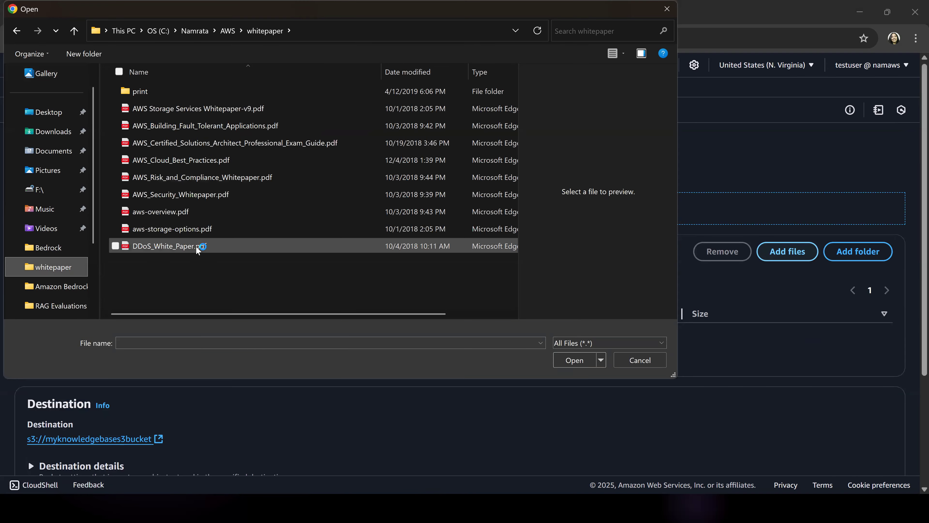
pyautogui.keyDown('ctrl'); pyautogui.click(196, 246); pyautogui.keyUp('ctrl')
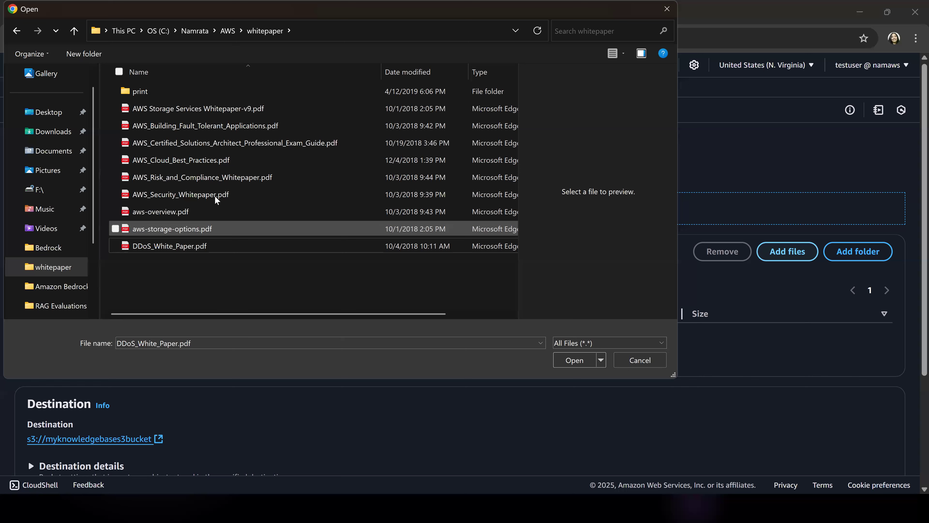
pyautogui.click(215, 195)
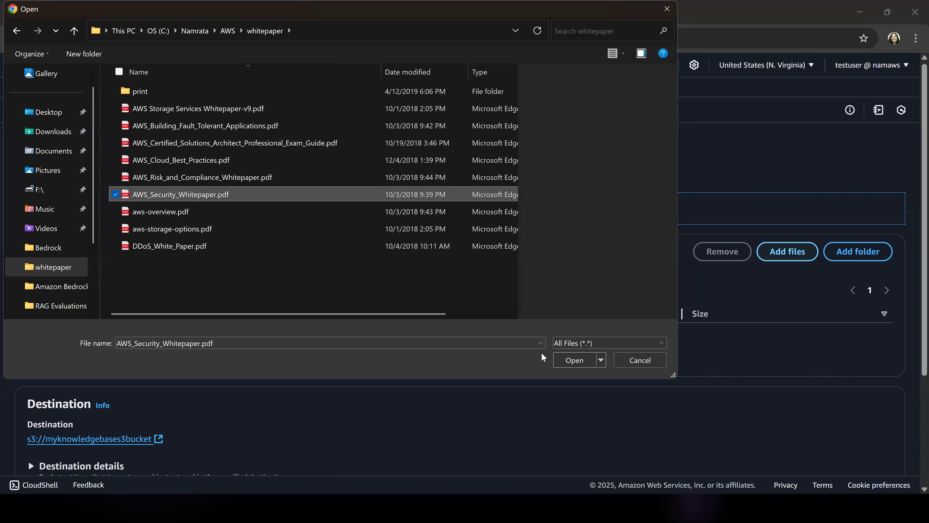
pyautogui.click(572, 361)
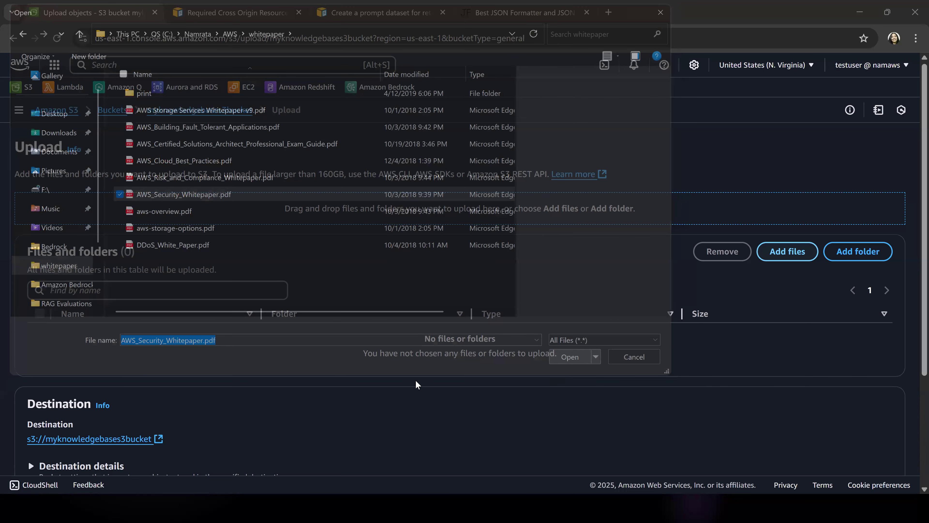
pyautogui.moveTo(415, 380); pyautogui.dragTo(480, 392)
pyautogui.click(379, 413)
pyautogui.scroll(-1, 379, 413)
pyautogui.scroll(1, 775, 276)
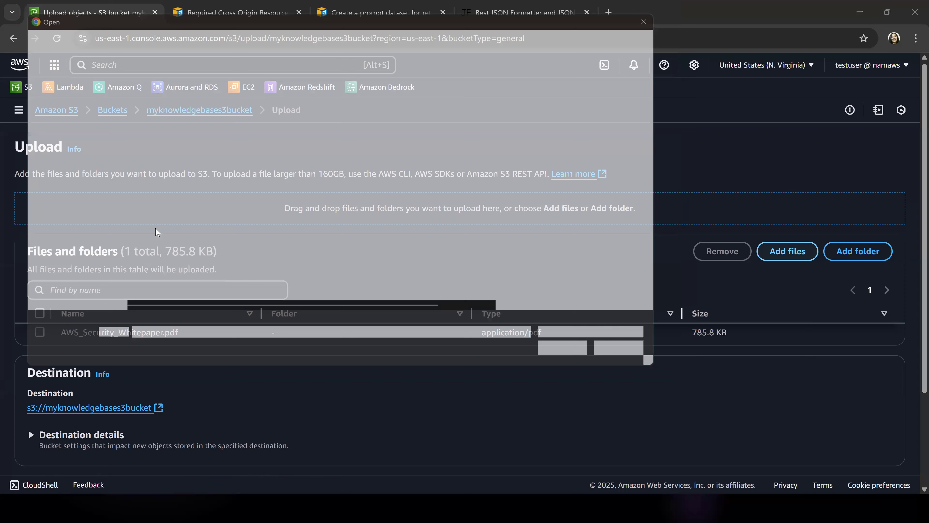
# Step: Add DDoS_White_Paper.pdf and AWS_Risk_and_Compliance_Whitepaper.pdf to the files for upload to myknowledgebases3bucket
pyautogui.click(158, 246)
pyautogui.press('Return')
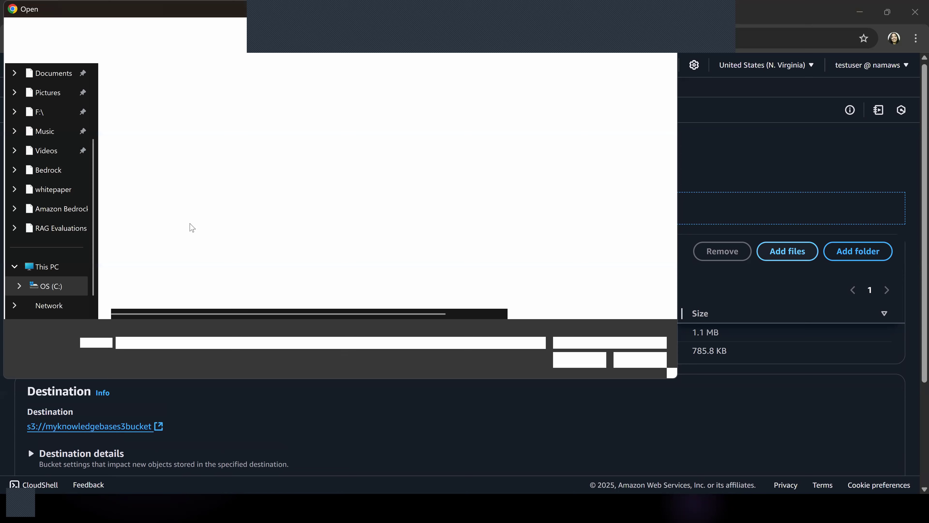
pyautogui.moveTo(188, 211); pyautogui.dragTo(189, 179)
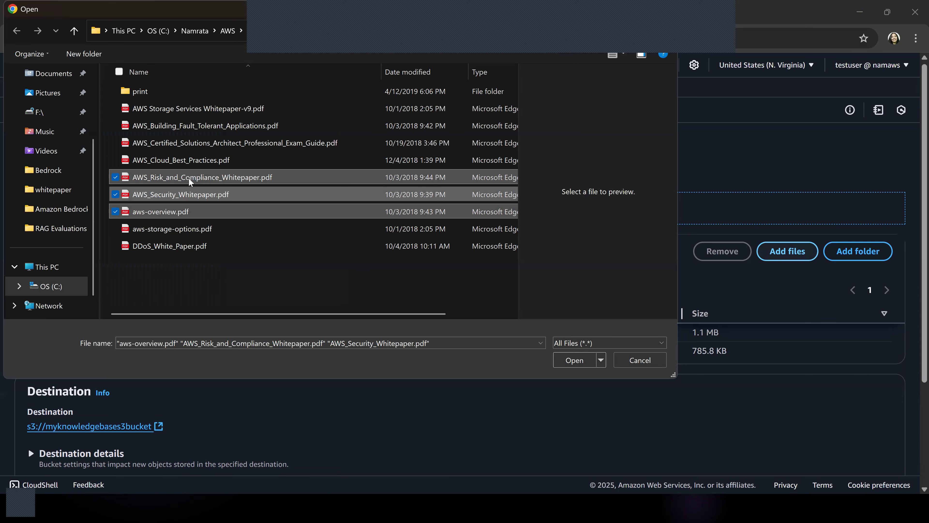
pyautogui.click(189, 179)
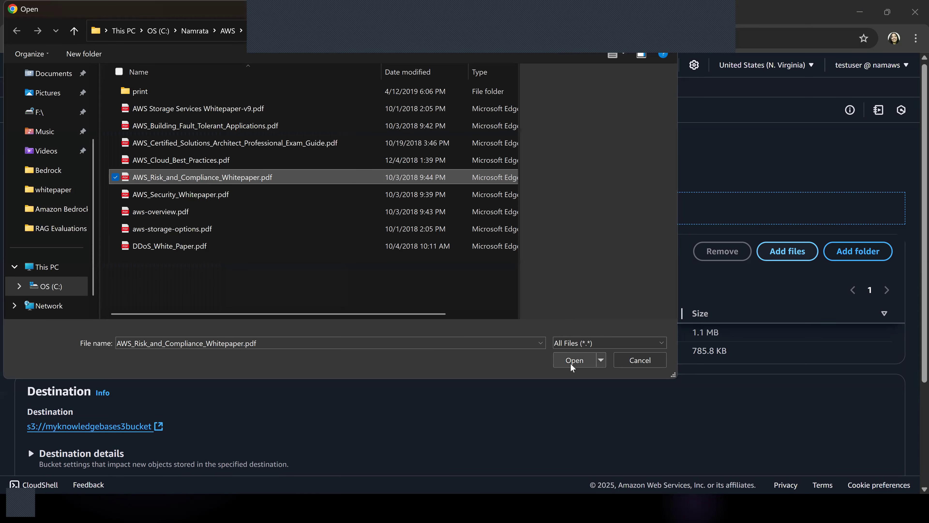
pyautogui.click(573, 362)
pyautogui.moveTo(655, 327); pyautogui.dragTo(663, 410)
pyautogui.click(464, 261)
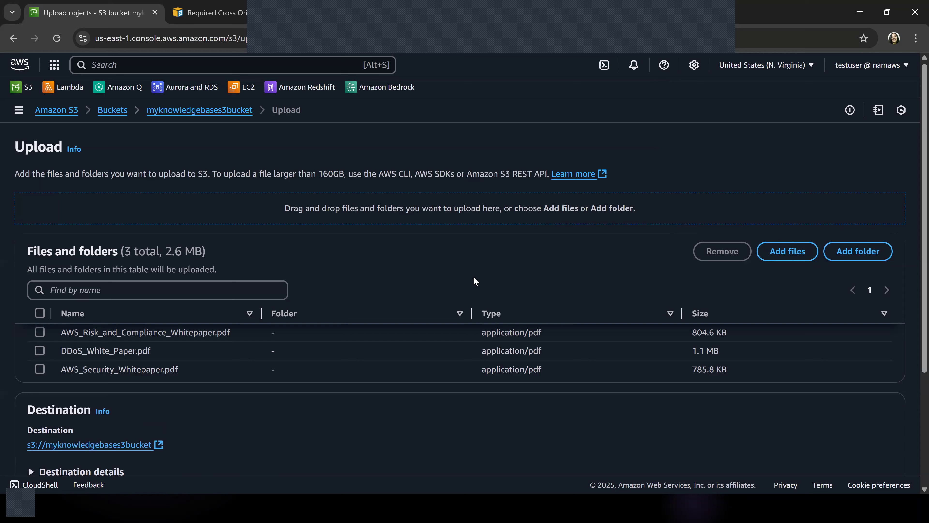
# Step: Upload the three listed whitepaper PDFs to myknowledgebases3bucket and dismiss the status banner
pyautogui.scroll(-3, 550, 342)
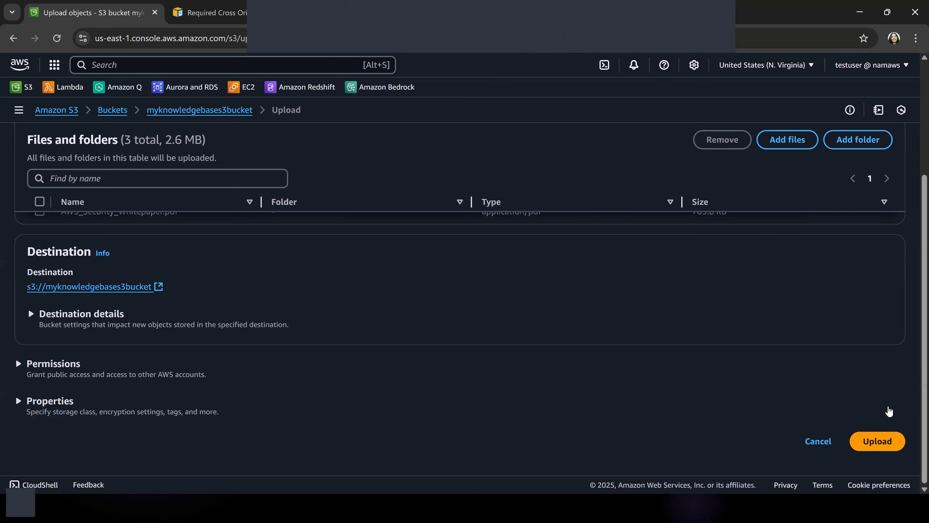
pyautogui.click(875, 442)
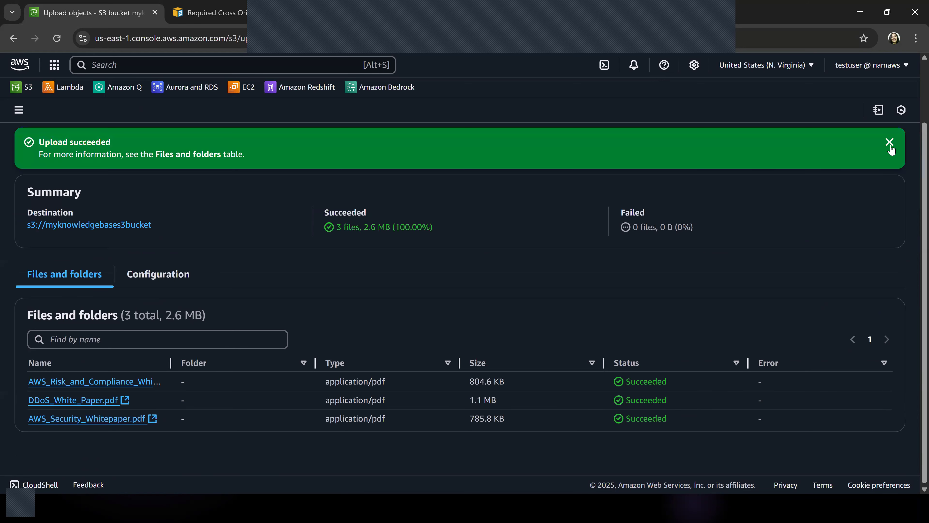
pyautogui.click(889, 141)
# Step: Switch to the PowerPoint slide show and bring up the slide "Step 3 – Create a knowledge base"
pyautogui.hotkey('alt', 'Tab')
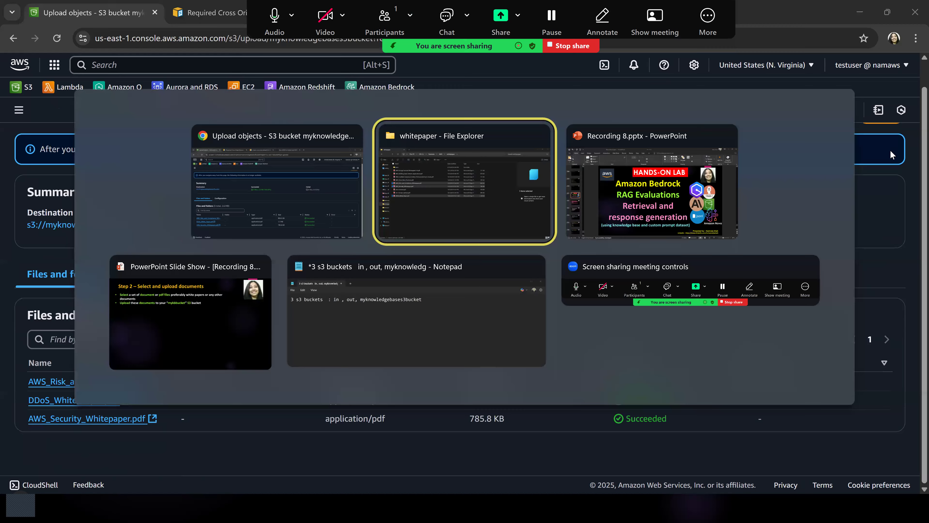
pyautogui.hotkey('alt', 'Tab')
pyautogui.hotkey('alt', 'Tab')
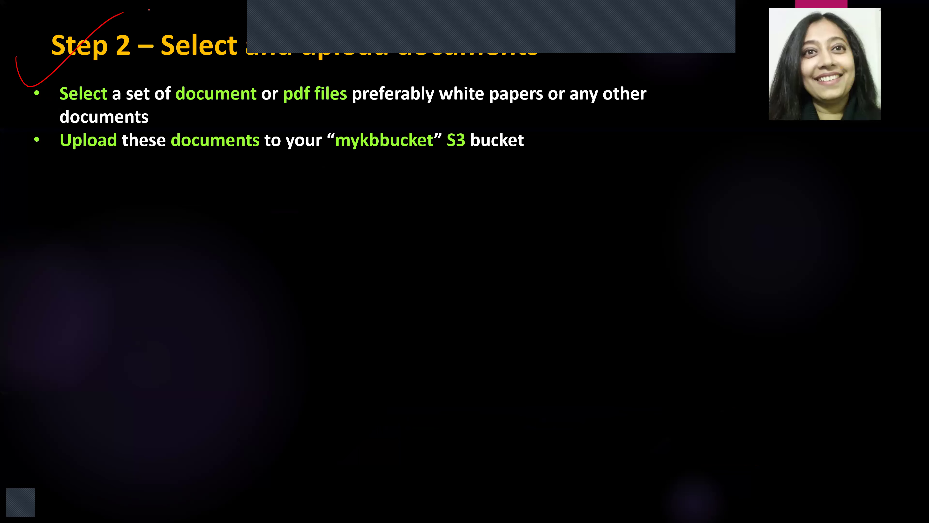
pyautogui.press('Right')
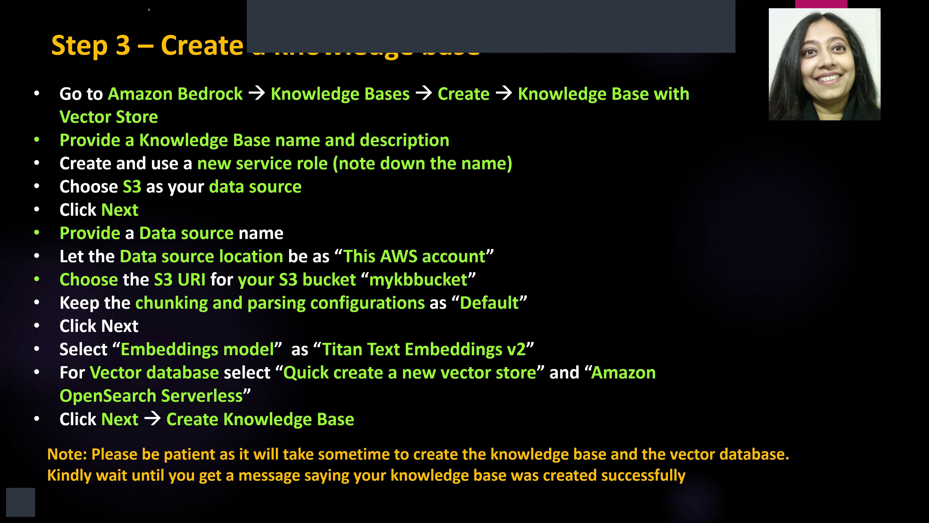
# Step: Switch back to Chrome and open the Knowledge Bases page of Amazon Bedrock
pyautogui.hotkey('alt', 'Tab')
pyautogui.press('Tab')
pyautogui.press('Tab')
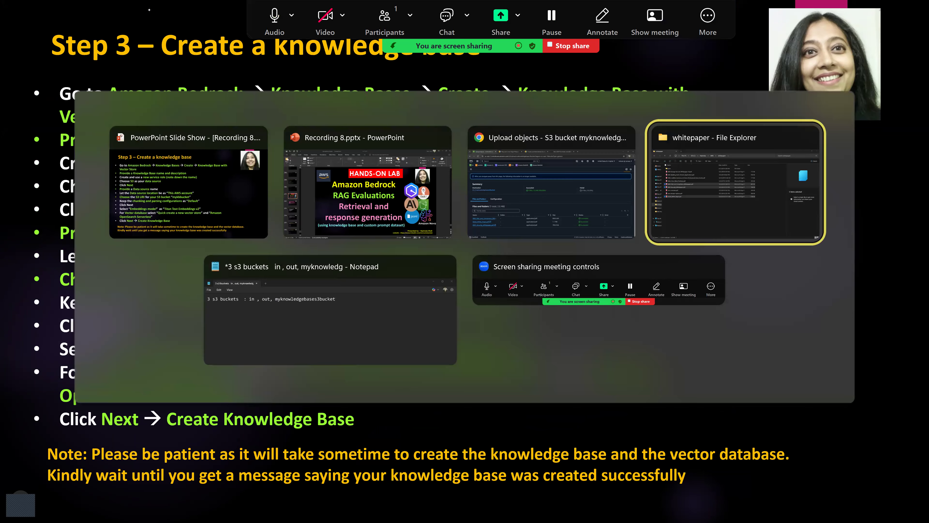
pyautogui.hotkey('shift', 'Tab')
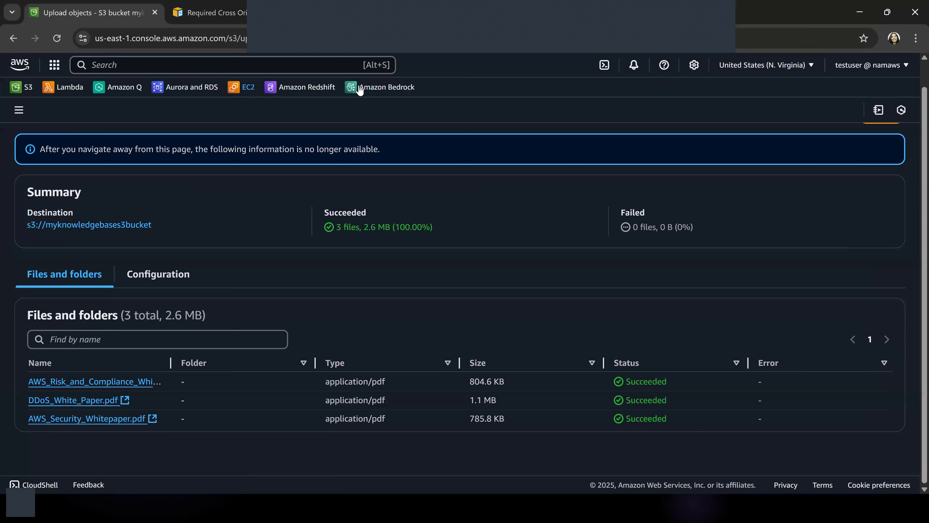
pyautogui.click(360, 87)
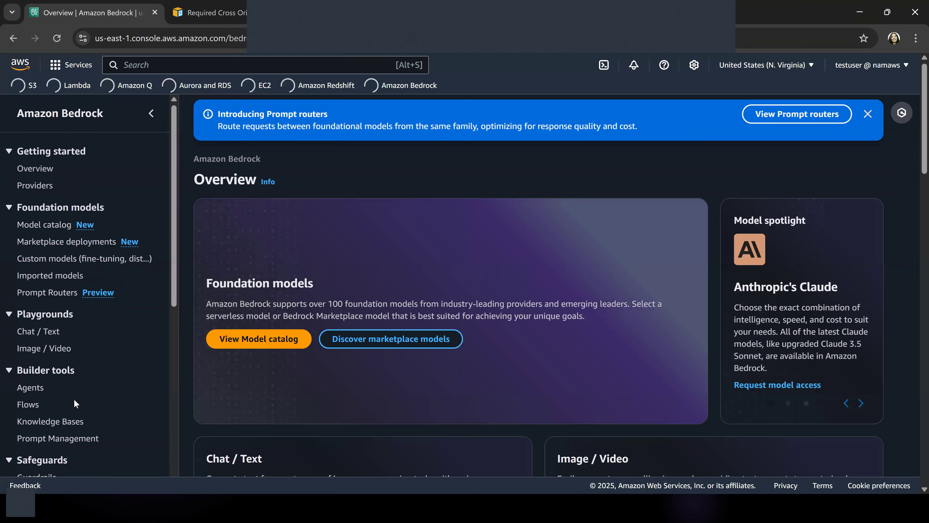
pyautogui.click(73, 421)
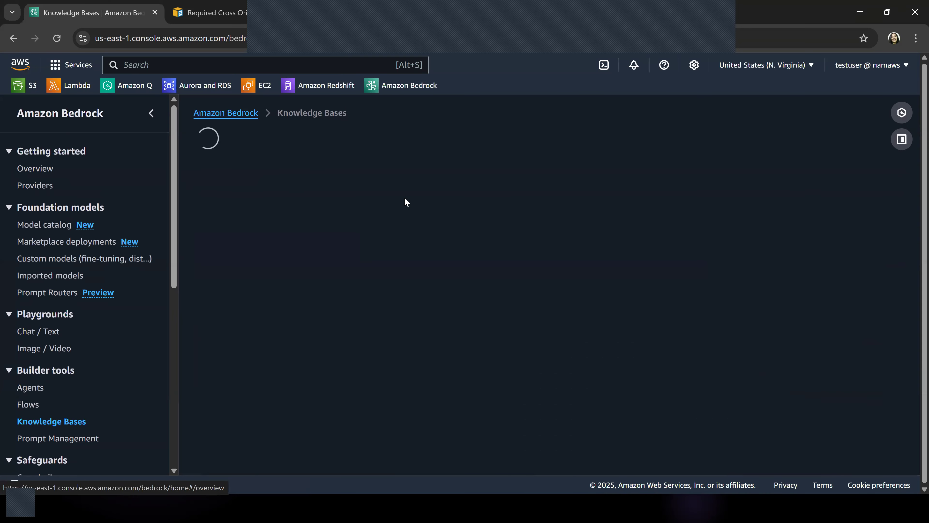
# Step: Review the Step 3 slide in PowerPoint, marking the instructions from creating the vector store knowledge base through naming the data source
pyautogui.hotkey('alt', 'Tab')
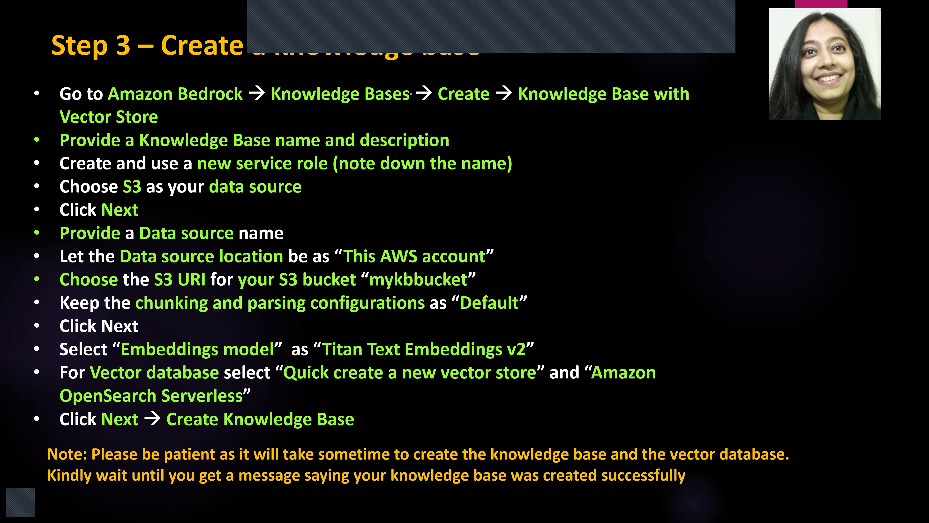
pyautogui.moveTo(448, 112)
pyautogui.mouseDown()
pyautogui.moveTo(504, 120)
pyautogui.moveTo(745, 113)
pyautogui.mouseUp()
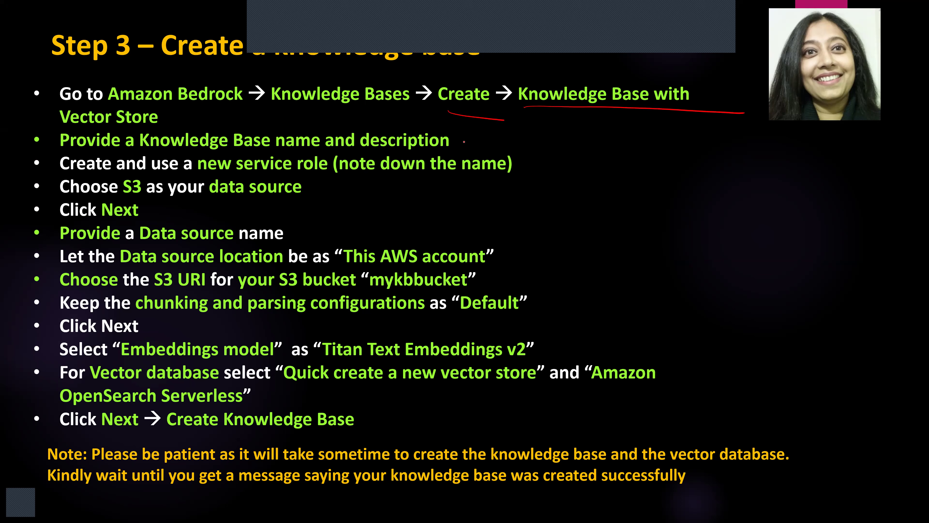
pyautogui.moveTo(467, 140); pyautogui.dragTo(560, 117)
pyautogui.moveTo(542, 168); pyautogui.dragTo(636, 146)
pyautogui.moveTo(314, 198); pyautogui.dragTo(373, 171)
pyautogui.moveTo(168, 215); pyautogui.dragTo(196, 199)
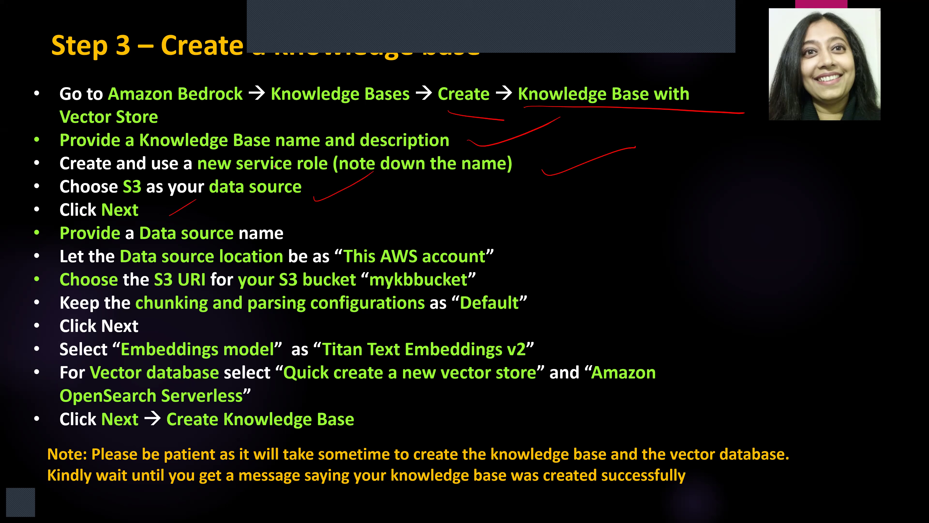
pyautogui.moveTo(322, 230); pyautogui.dragTo(431, 193)
# Step: Return to Chrome and start creating a Knowledge Base with vector store
pyautogui.hotkey('alt', 'Tab')
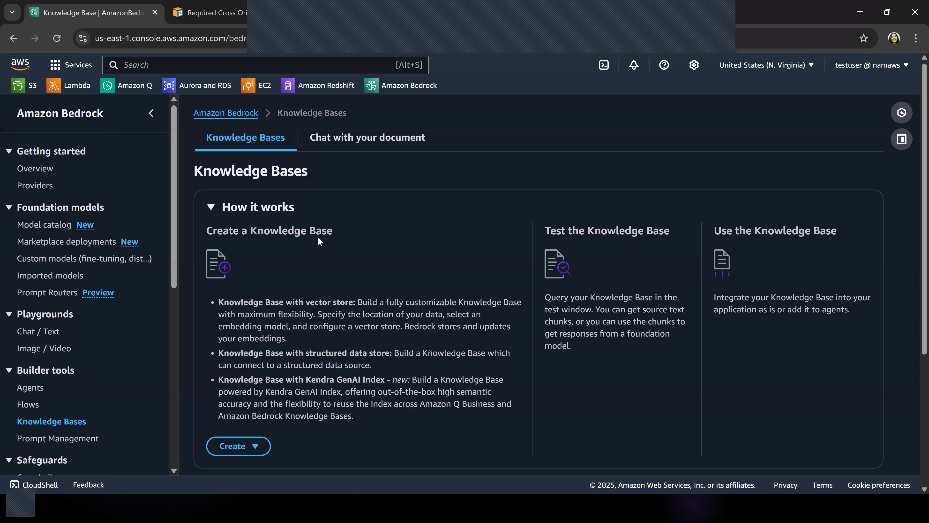
pyautogui.scroll(-5, 305, 280)
pyautogui.scroll(5, 292, 147)
pyautogui.scroll(-5, 856, 305)
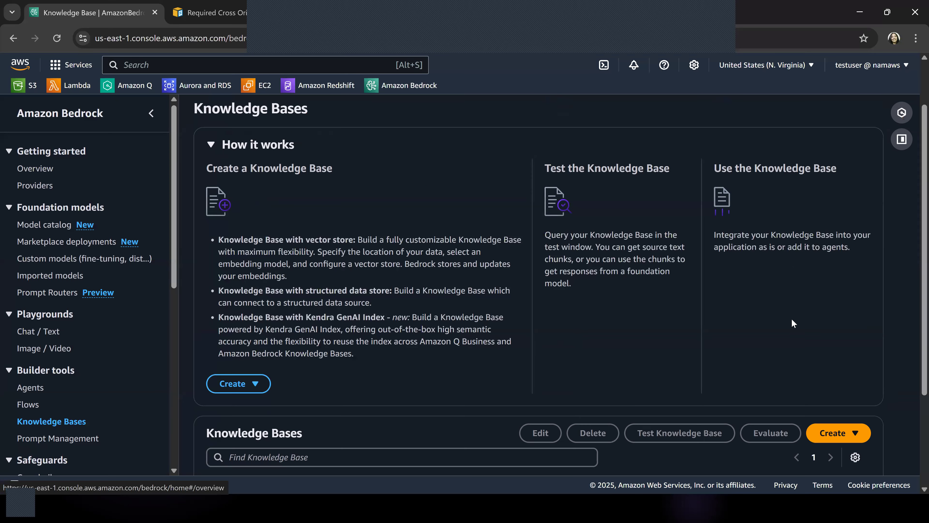
pyautogui.click(857, 305)
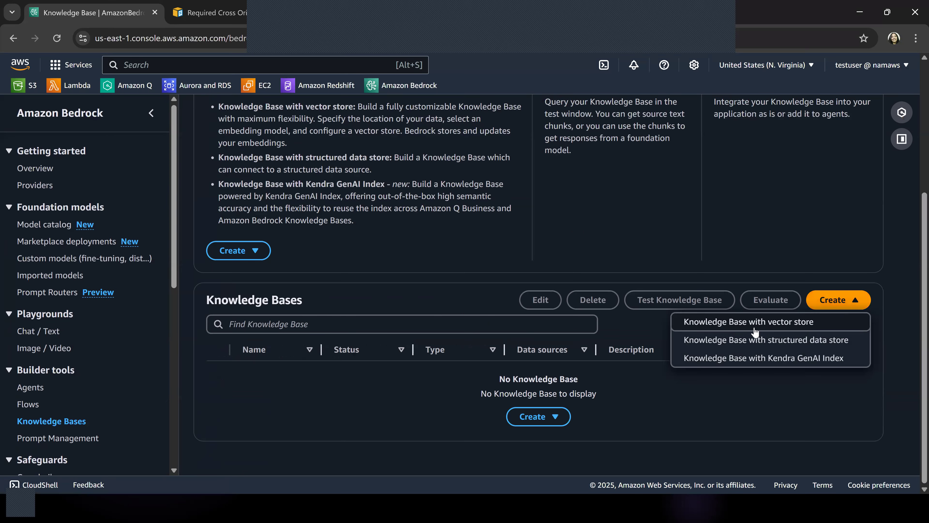
pyautogui.click(742, 323)
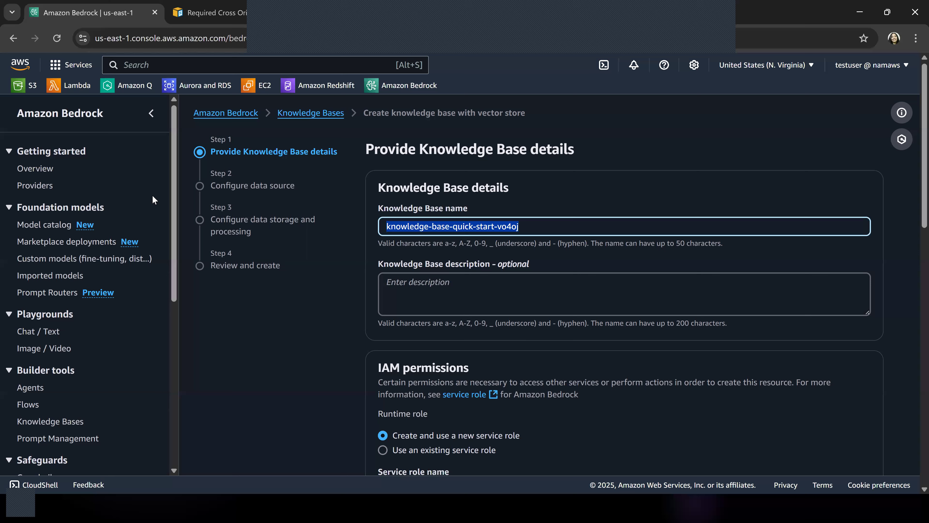
# Step: Name the knowledge base MyKnowbase and copy that name into the Notepad notes below the bucket names
pyautogui.write('MyKnowbase')
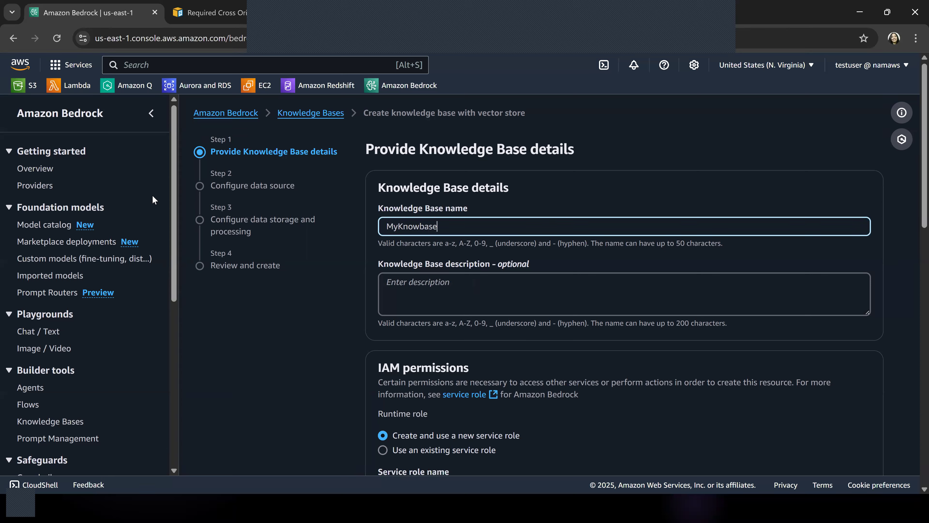
pyautogui.hotkey('ctrl', 'a')
pyautogui.hotkey('ctrl', 'c')
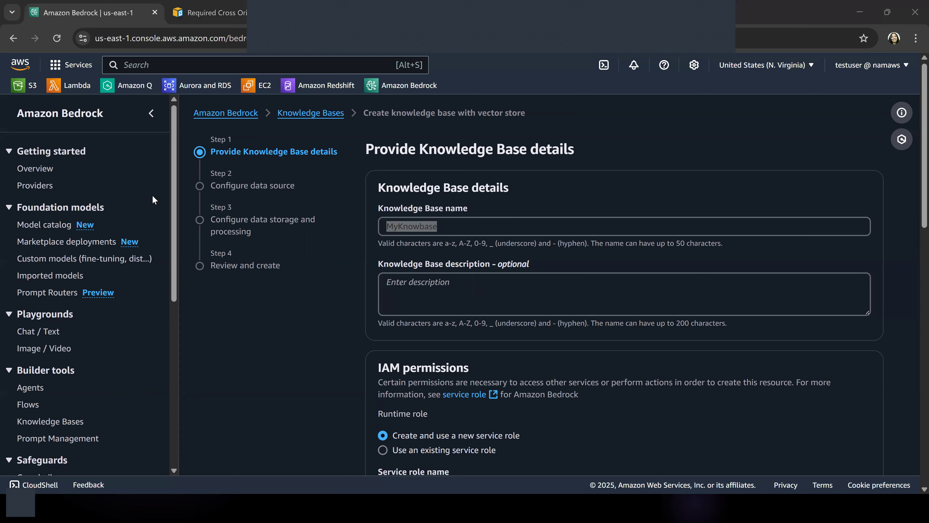
pyautogui.hotkey('alt', 'Tab')
pyautogui.hotkey('alt', 'Tab')
pyautogui.hotkey('alt', 'Tab')
pyautogui.hotkey('alt', 'Tab')
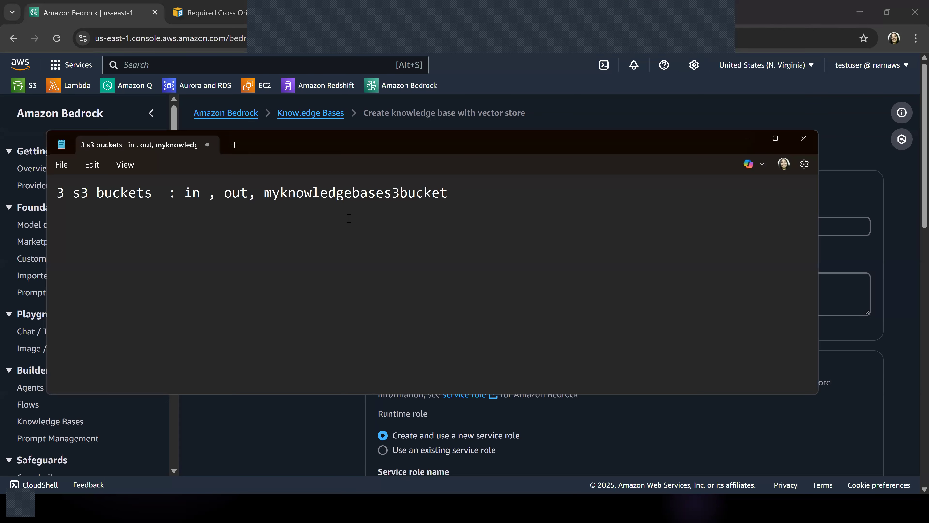
pyautogui.hotkey('ctrl', 'v')
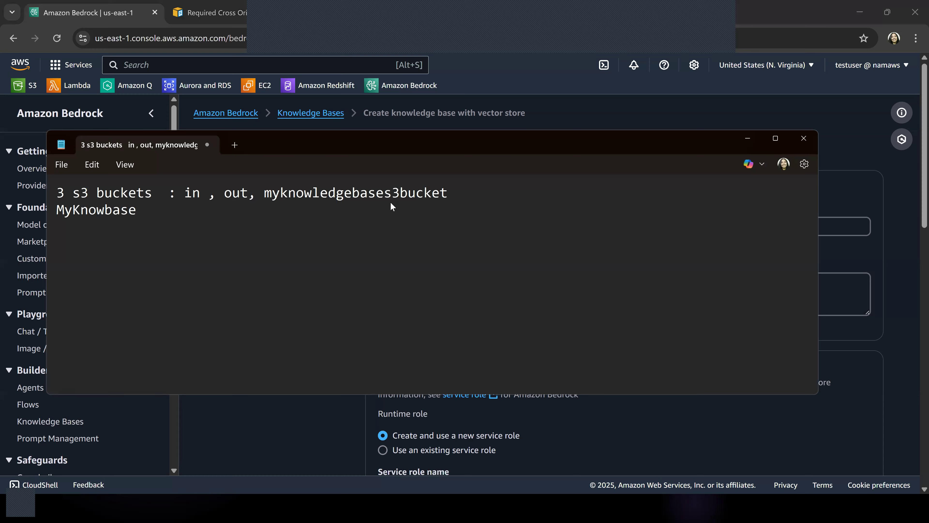
# Step: Return to Chrome and fill in MyKnowbase as the knowledge base description
pyautogui.hotkey('alt', 'Tab')
pyautogui.click(448, 301)
pyautogui.hotkey('ctrl', 'v')
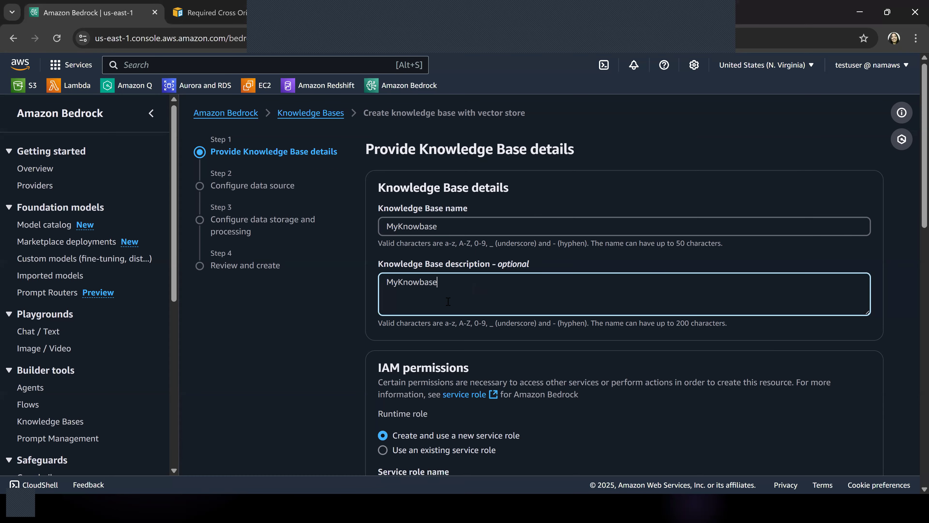
# Step: Copy the new service role's name from the IAM permissions section into the Notepad notes
pyautogui.scroll(-3, 448, 301)
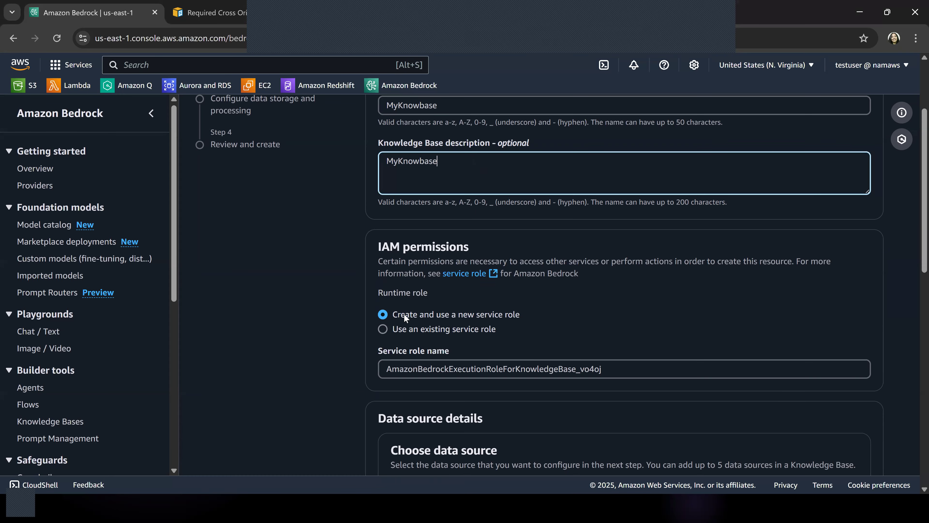
pyautogui.click(623, 366)
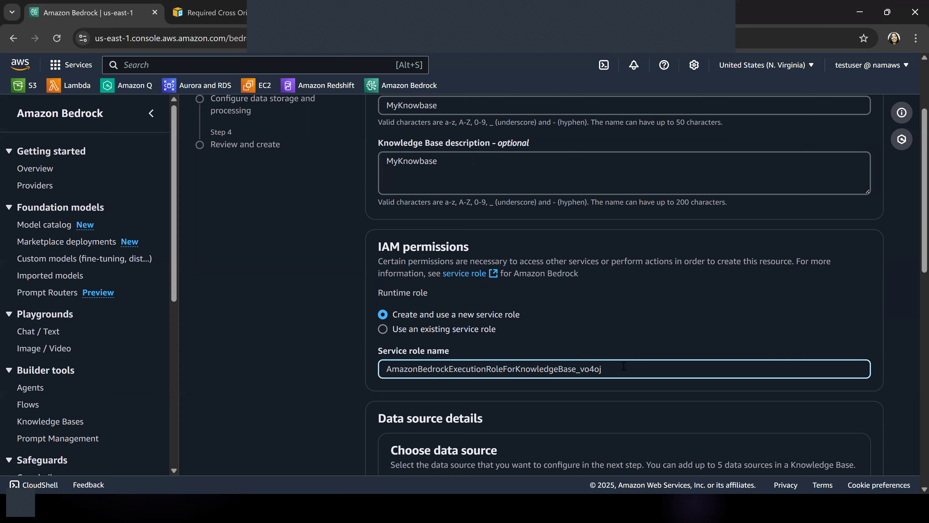
pyautogui.hotkey('ctrl', 'a')
pyautogui.hotkey('ctrl', 'c')
pyautogui.hotkey('alt', 'Tab')
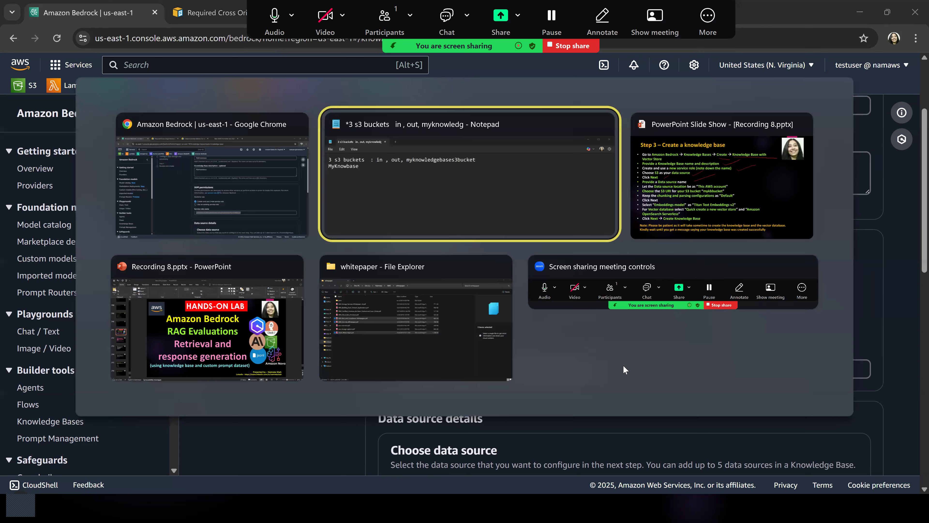
pyautogui.press('Return')
pyautogui.hotkey('ctrl', 'v')
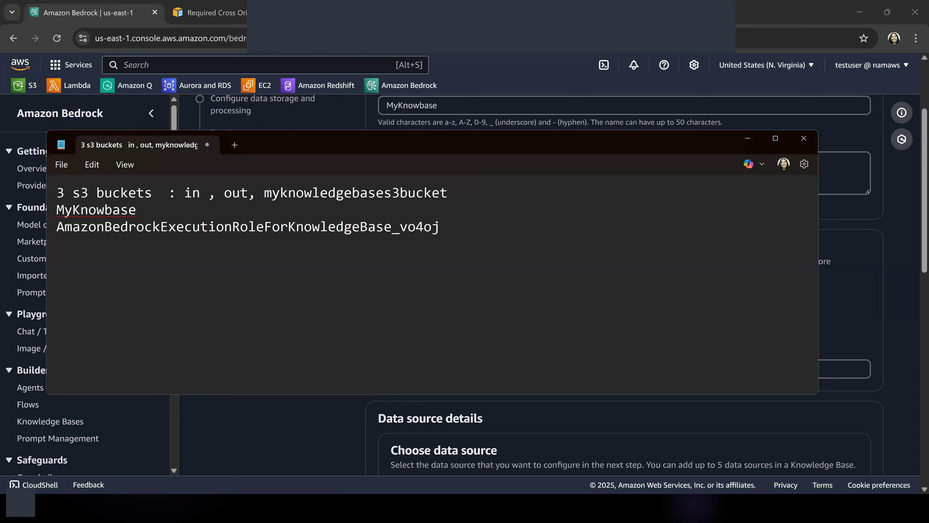
# Step: Return to Chrome, keep Amazon S3 as the data source, and proceed to configuring the data source
pyautogui.hotkey('alt', 'Tab')
pyautogui.scroll(-5, 340, 368)
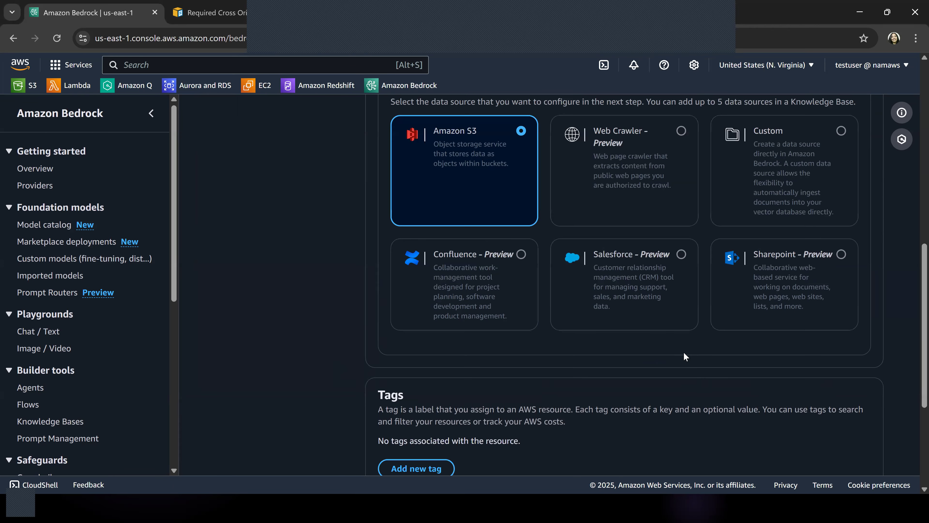
pyautogui.scroll(-10, 627, 357)
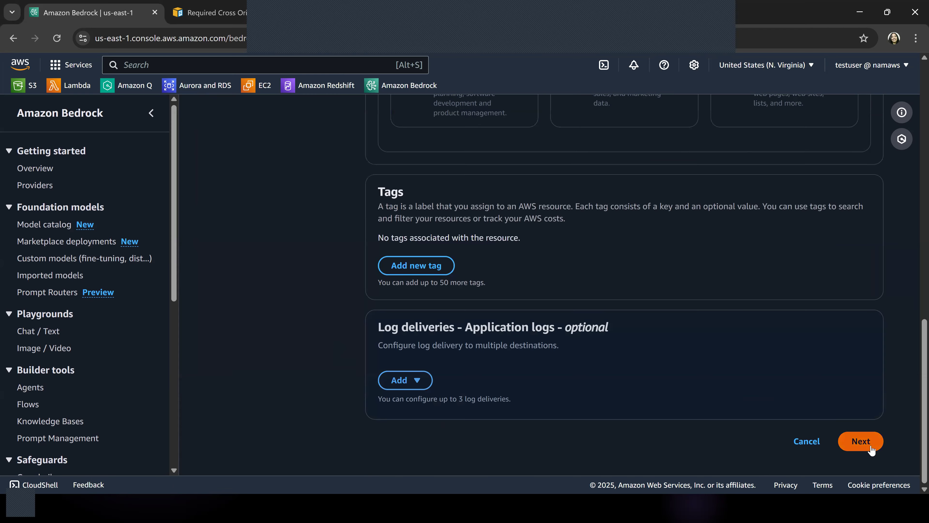
pyautogui.click(863, 460)
pyautogui.hotkey('alt', 'Tab')
pyautogui.hotkey('alt', 'Tab')
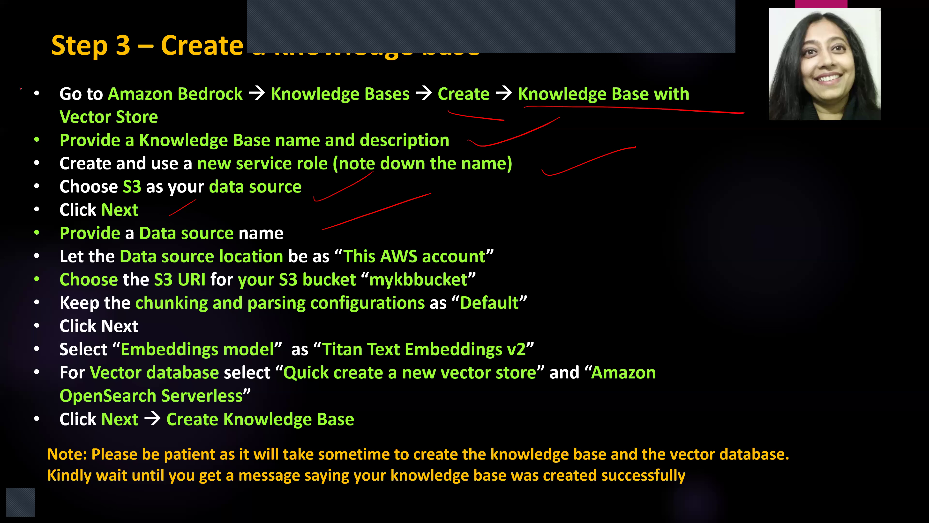
pyautogui.moveTo(14, 189); pyautogui.dragTo(13, 189)
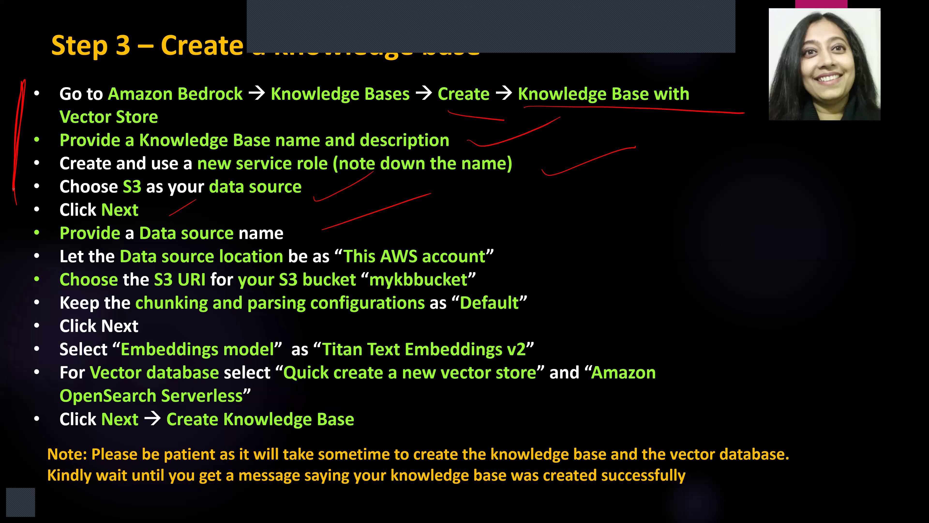
pyautogui.moveTo(513, 254); pyautogui.dragTo(622, 216)
pyautogui.moveTo(153, 286); pyautogui.dragTo(218, 285)
pyautogui.moveTo(363, 296); pyautogui.dragTo(420, 271)
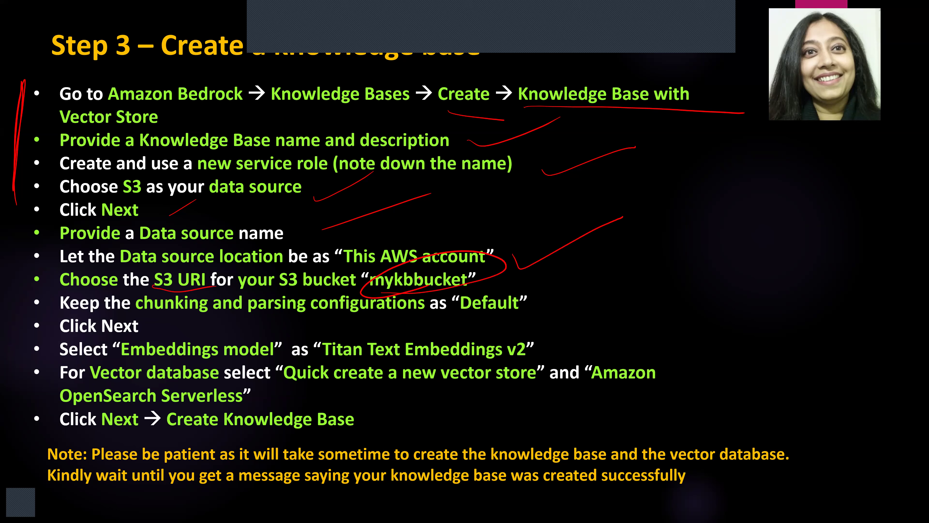
pyautogui.moveTo(165, 327); pyautogui.dragTo(420, 325)
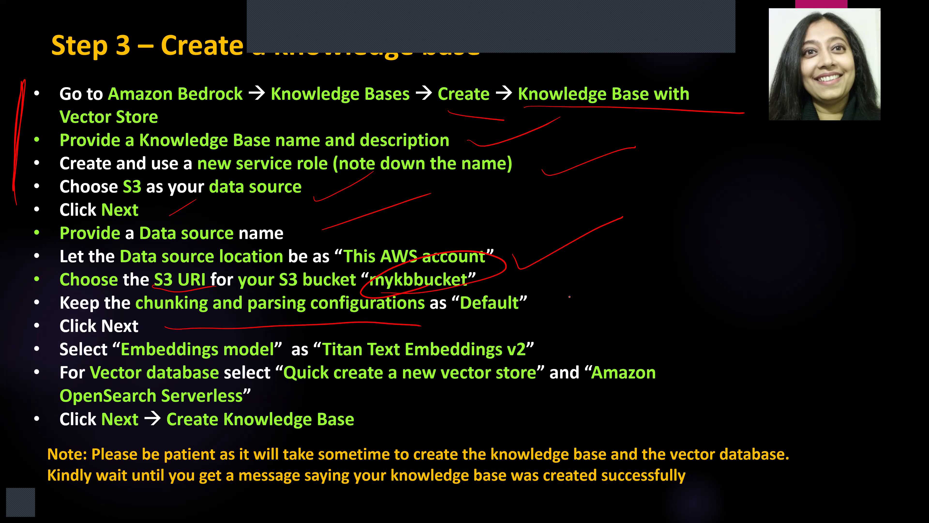
pyautogui.moveTo(545, 299); pyautogui.dragTo(617, 282)
pyautogui.moveTo(1, 324); pyautogui.dragTo(82, 291)
# Step: Return to Chrome, set the S3 URI to s3://myknowledgebases3bucket, keep the default parser and chunking, and proceed to data storage and processing
pyautogui.hotkey('alt', 'Tab')
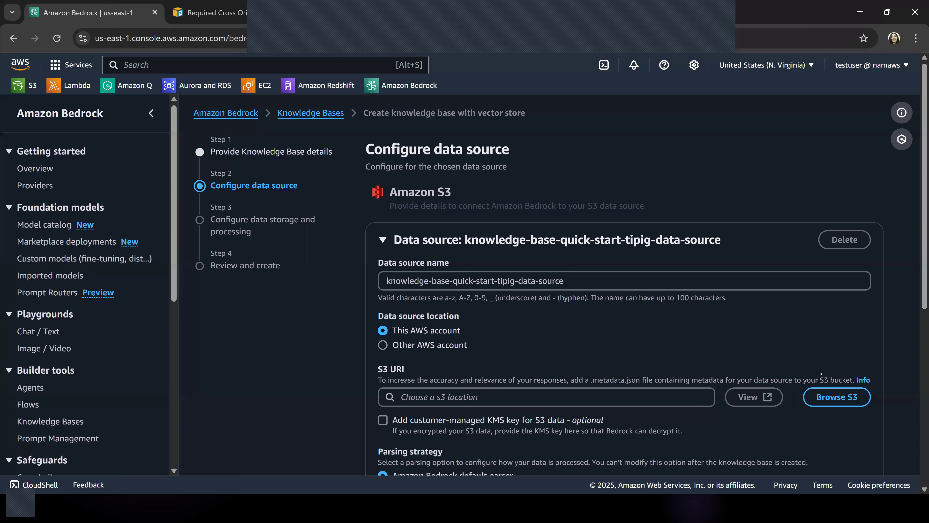
pyautogui.click(61, 290)
pyautogui.click(864, 384)
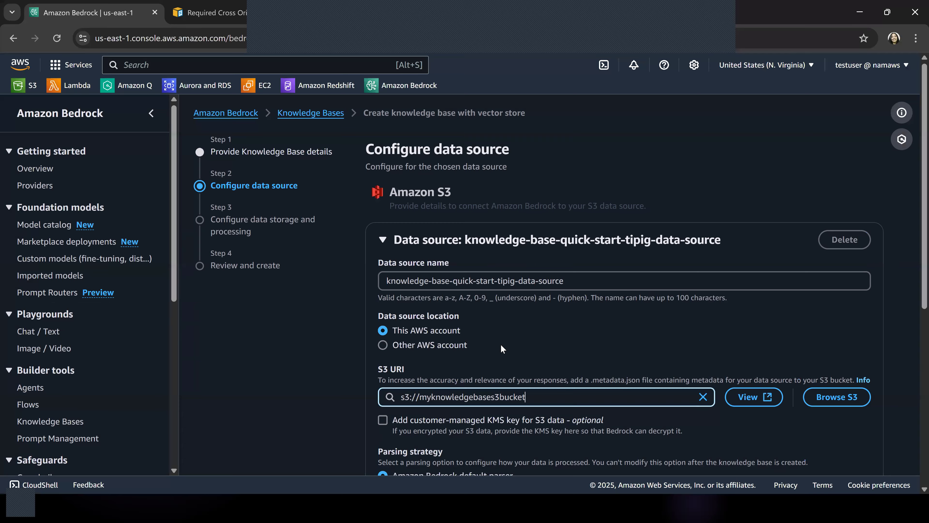
pyautogui.scroll(-5, 490, 336)
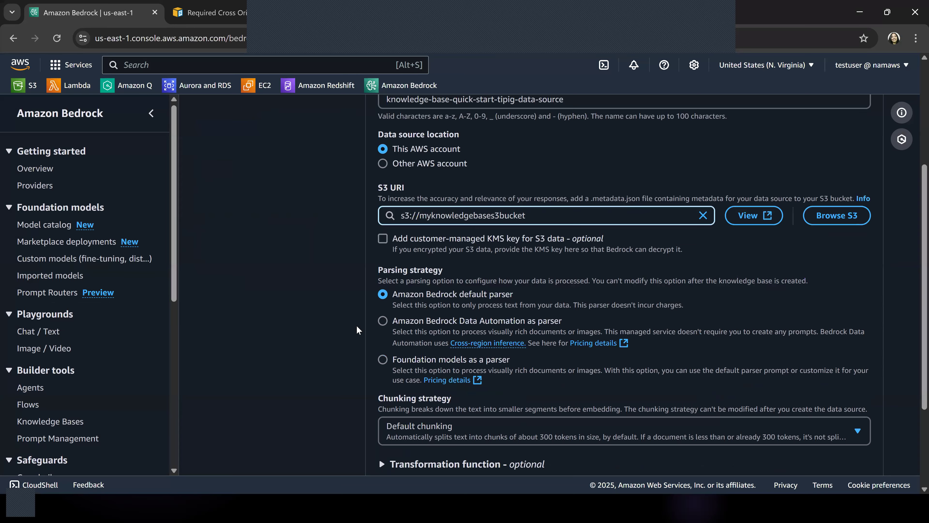
pyautogui.scroll(-4, 359, 331)
pyautogui.click(859, 441)
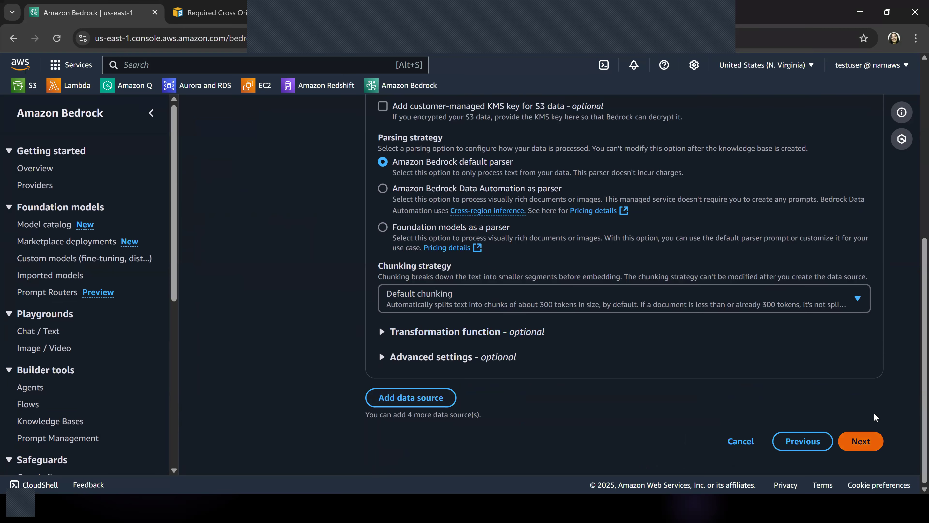
pyautogui.hotkey('alt', 'Tab')
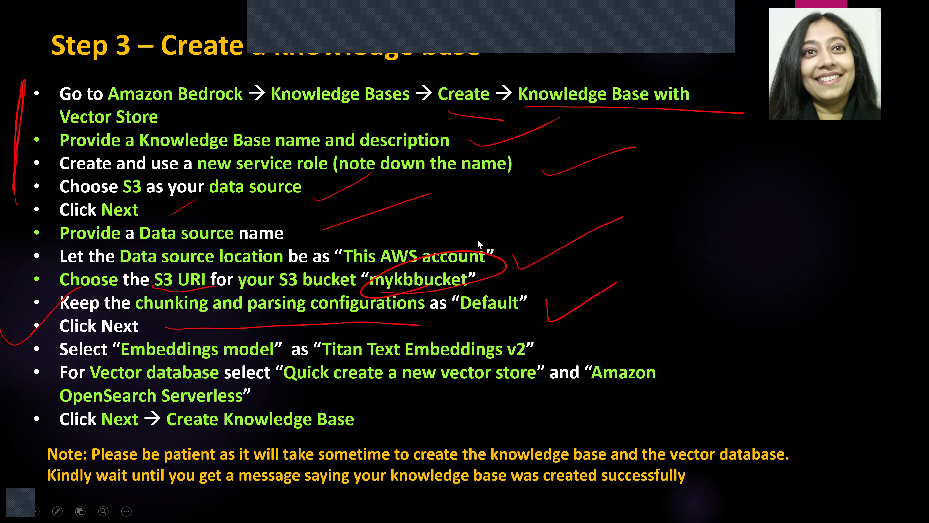
pyautogui.moveTo(549, 345); pyautogui.dragTo(651, 306)
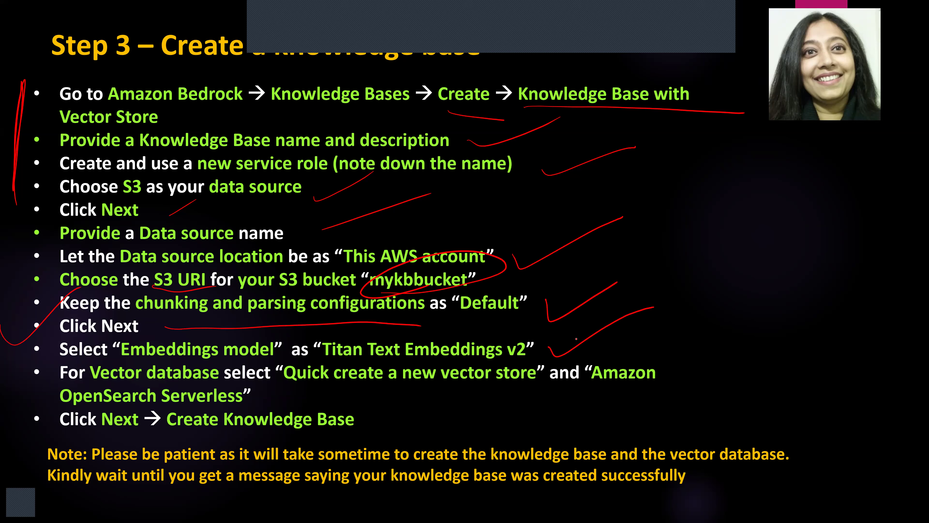
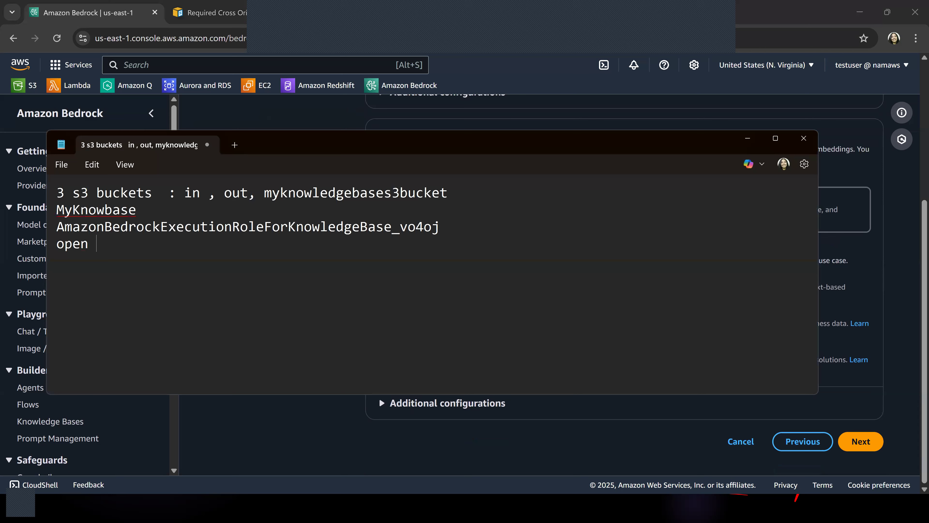
# Step: Complete the last line of the Notepad notes as "opensearch vectore store delete"
pyautogui.write('er')
pyautogui.press('BackSpace')
pyautogui.write('ect')
pyautogui.press('BackSpace')
pyautogui.press('BackSpace')
pyautogui.press('BackSpace')
pyautogui.write('ctor')
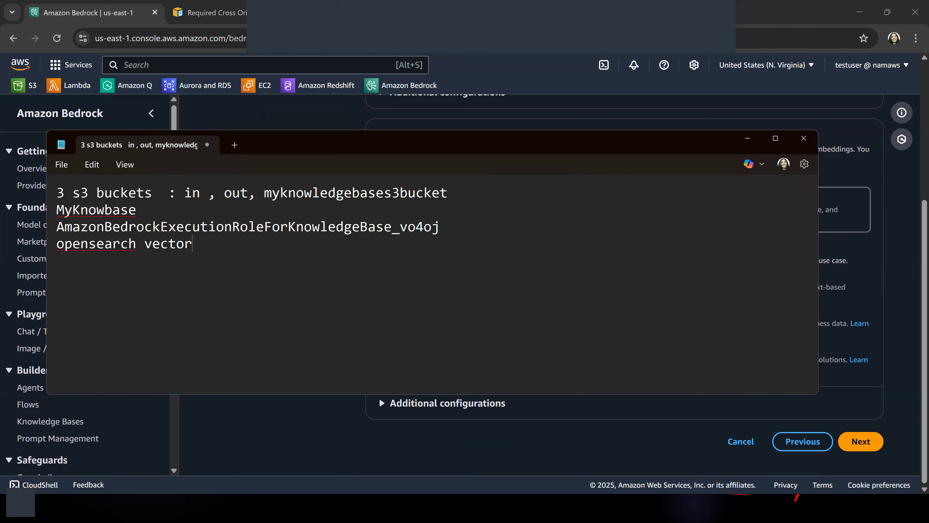
pyautogui.write('e store  dlete')
pyautogui.press('BackSpace')
pyautogui.press('BackSpace')
pyautogui.press('BackSpace')
pyautogui.press('BackSpace')
pyautogui.write('etel')
pyautogui.press('BackSpace')
pyautogui.press('BackSpace')
pyautogui.press('BackSpace')
pyautogui.write('lete3')
pyautogui.press('BackSpace')
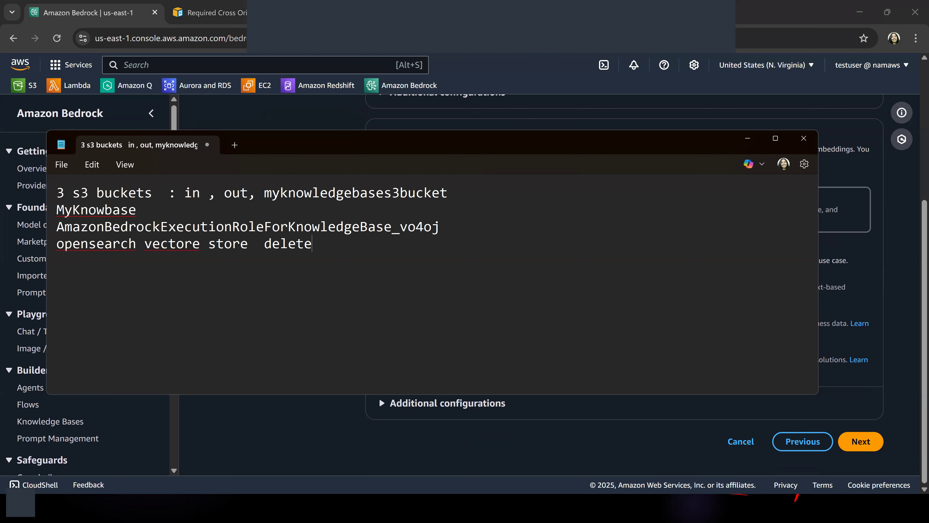
# Step: Return to Chrome, keep the quick-created Amazon OpenSearch Serverless vector store, and create the knowledge base from the review page
pyautogui.hotkey('alt', 'Tab')
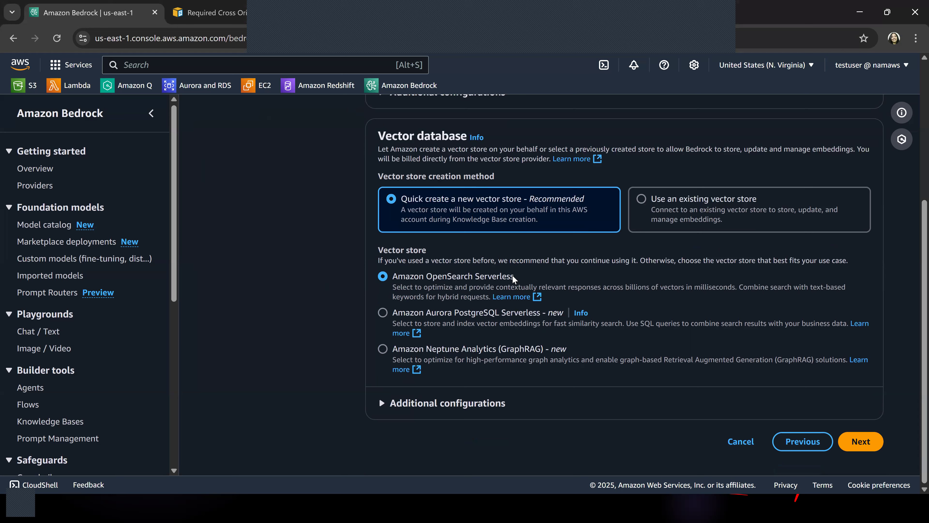
pyautogui.click(858, 442)
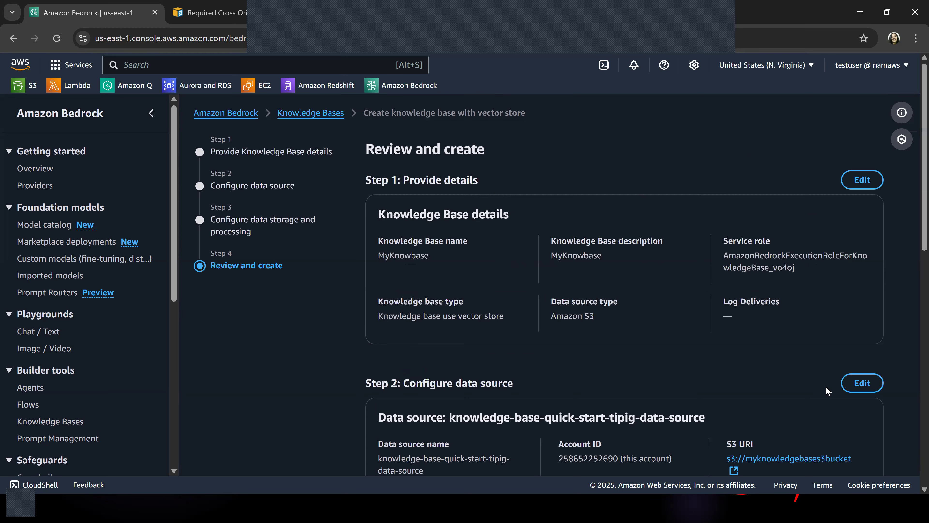
pyautogui.scroll(-12, 692, 302)
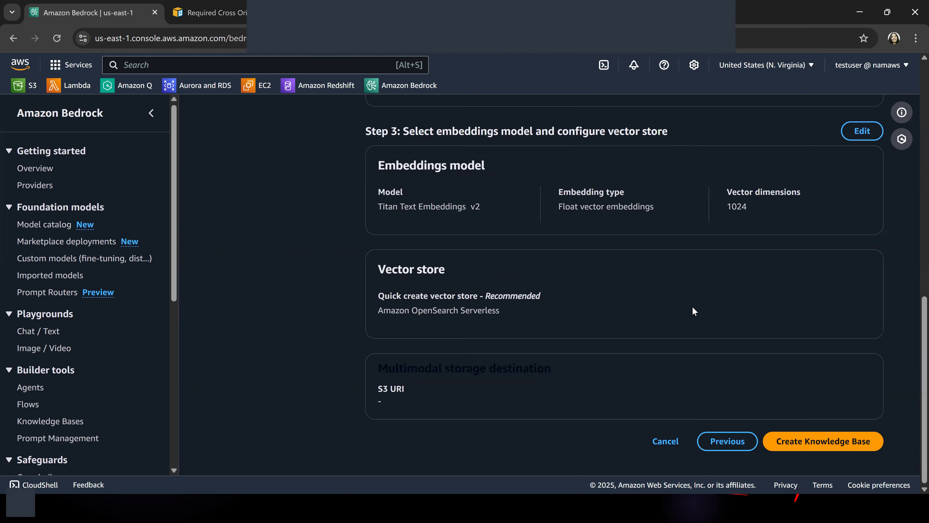
pyautogui.click(826, 442)
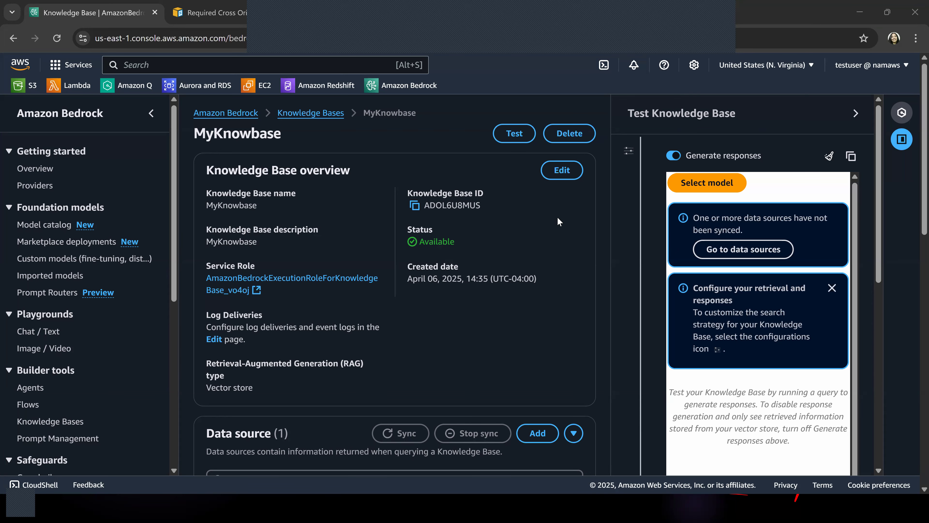
pyautogui.hotkey('alt', 'Tab')
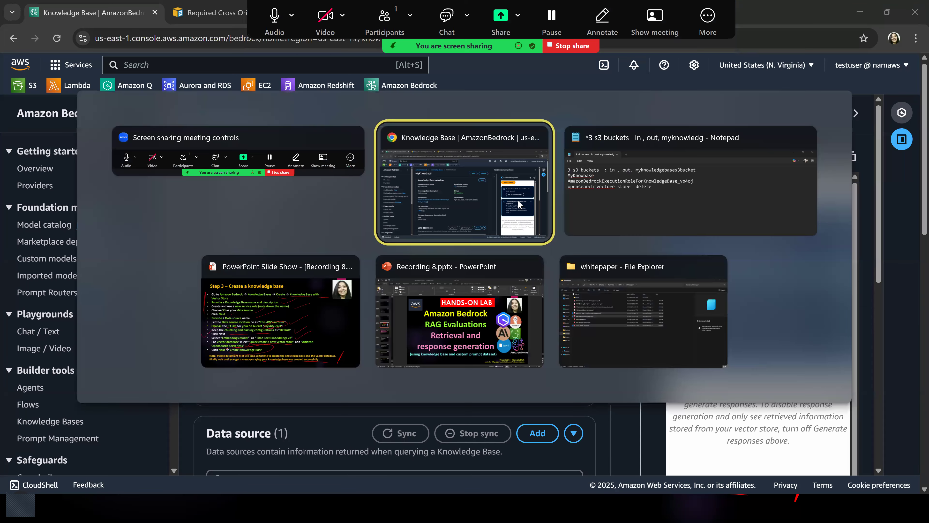
pyautogui.click(284, 329)
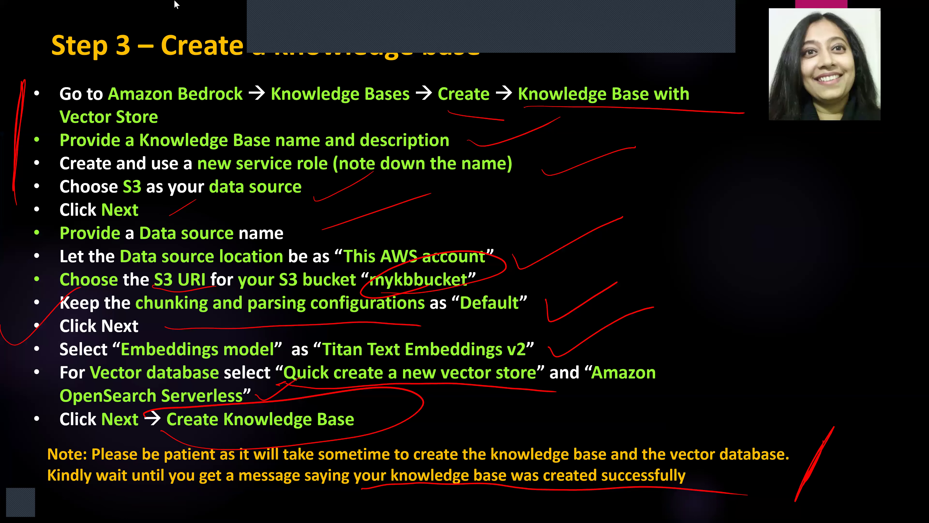
pyautogui.click(127, 110)
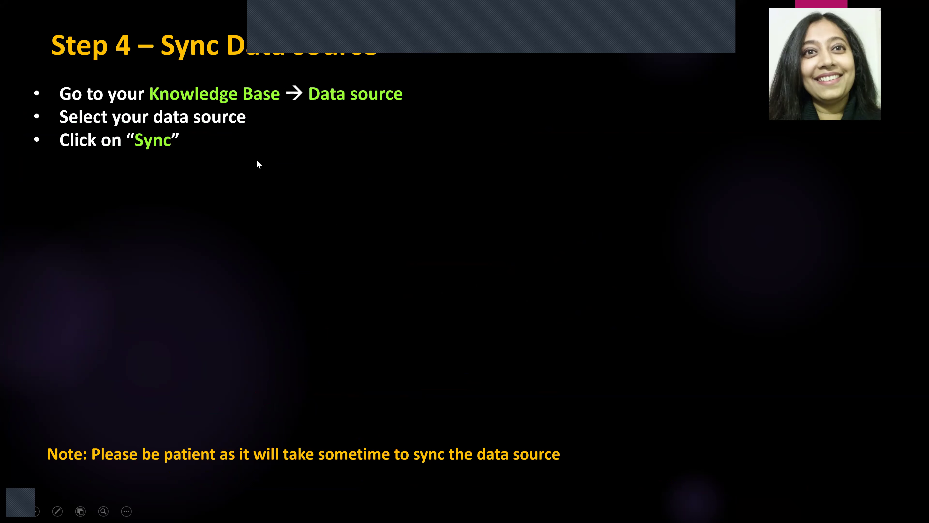
pyautogui.hotkey('alt', 'Tab')
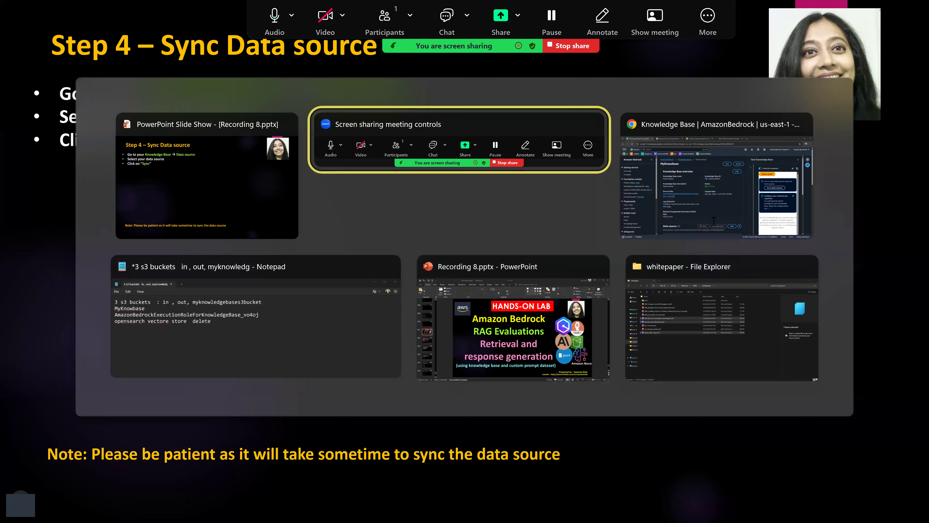
# Step: Return to Chrome, sync the S3 data source of MyKnowbase, and dismiss the notification
pyautogui.hotkey('alt', 'Tab')
pyautogui.moveTo(693, 218); pyautogui.dragTo(780, 232)
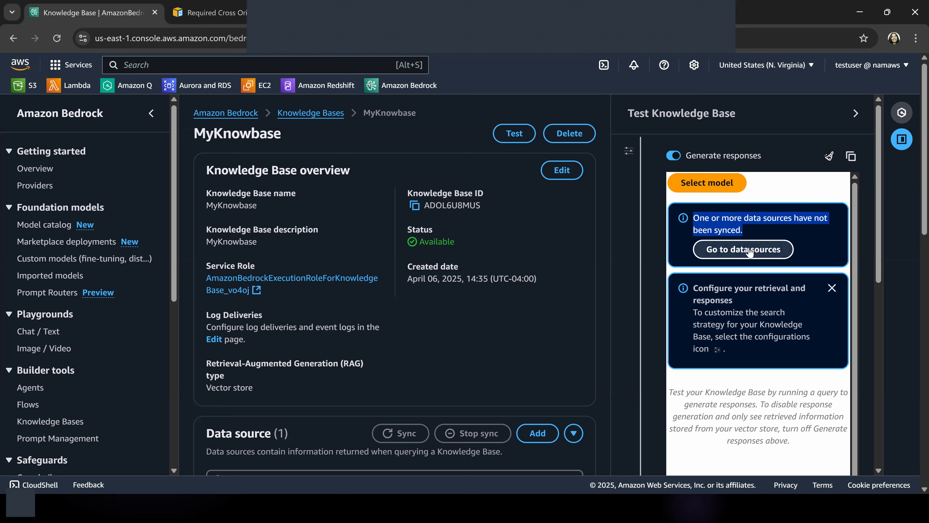
pyautogui.click(749, 251)
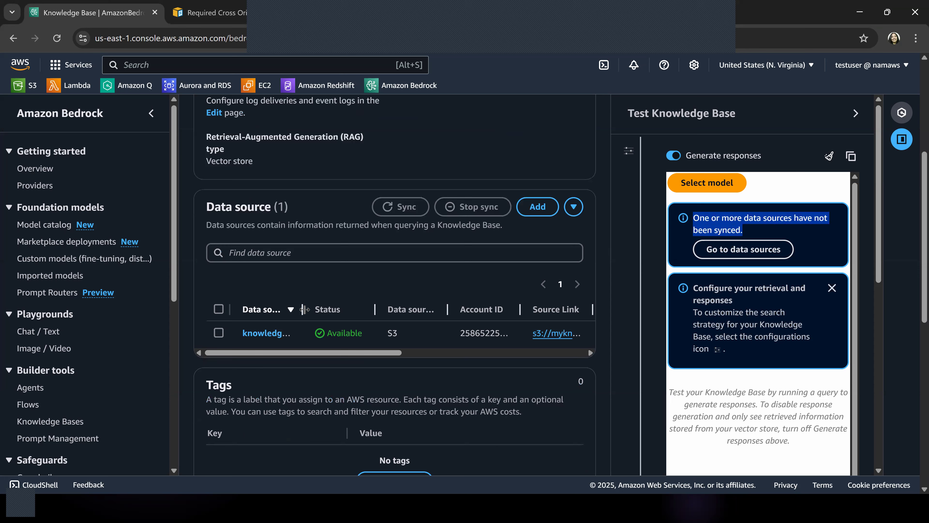
pyautogui.moveTo(504, 329); pyautogui.dragTo(427, 329)
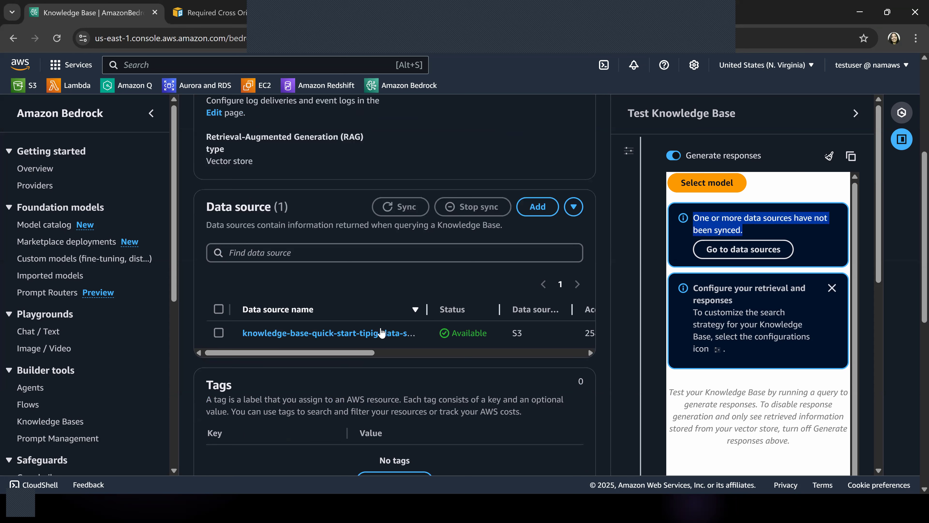
pyautogui.click(218, 335)
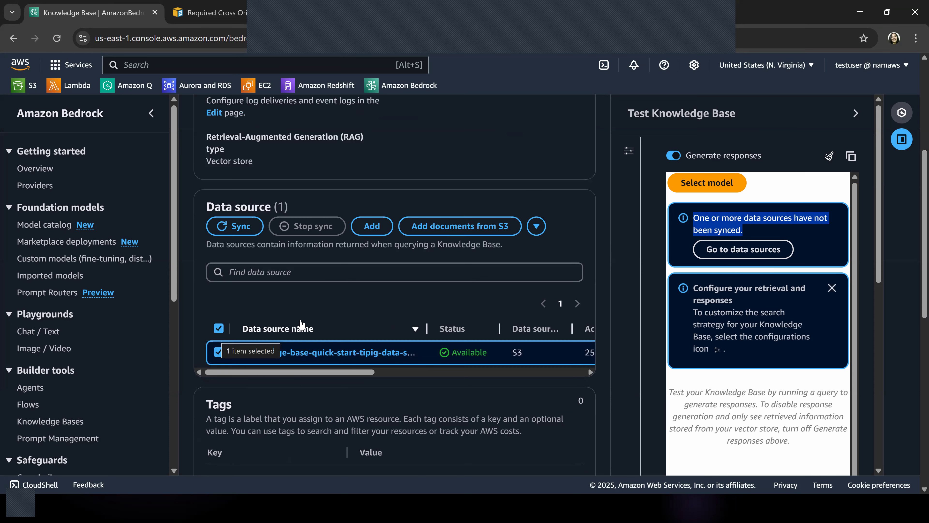
pyautogui.click(227, 226)
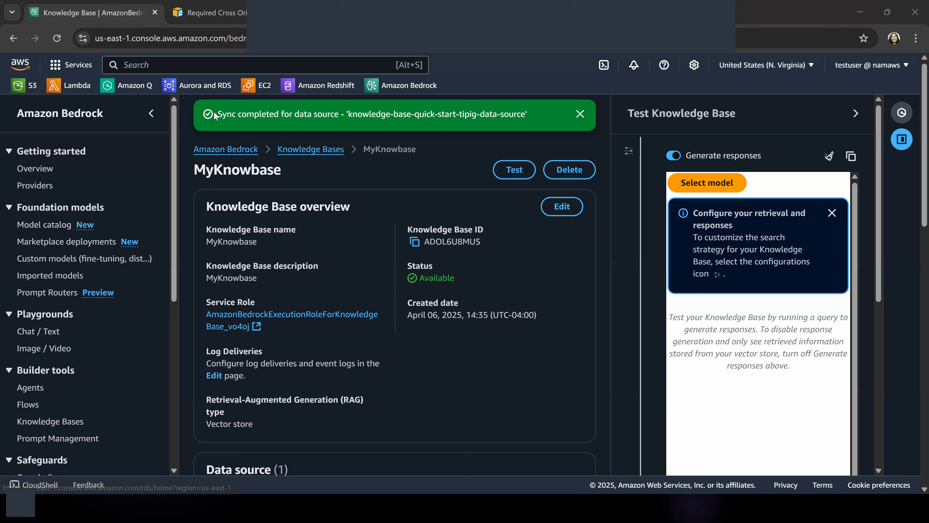
pyautogui.click(580, 114)
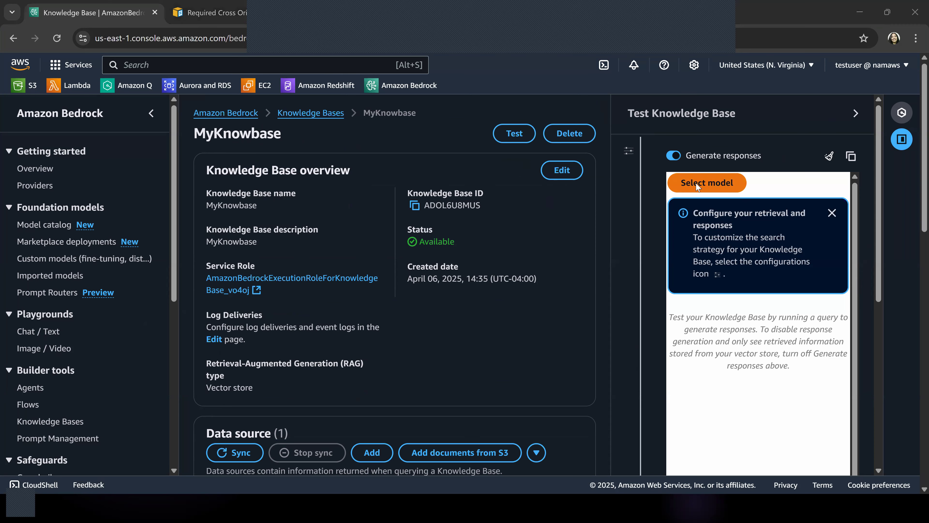
pyautogui.hotkey('alt', 'Tab')
pyautogui.hotkey('alt', 'Tab')
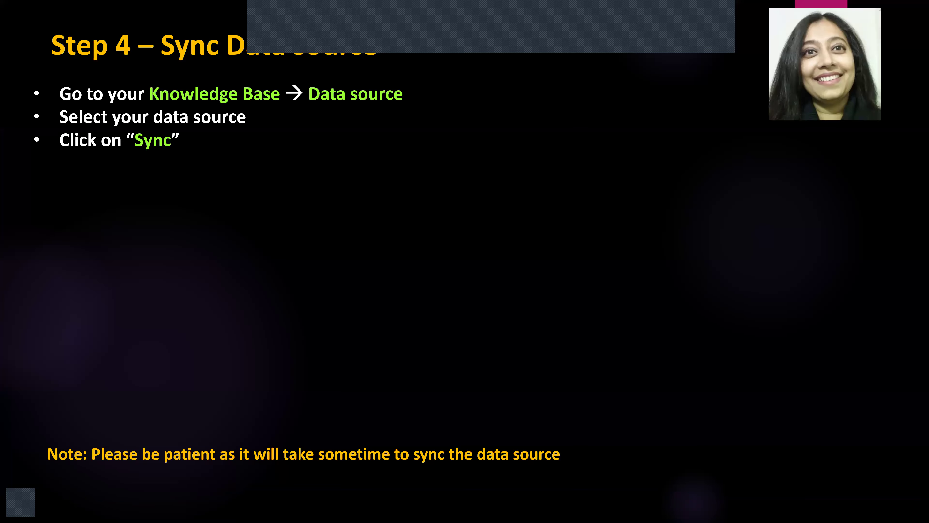
pyautogui.moveTo(28, 66); pyautogui.dragTo(129, 22)
pyautogui.press('Right')
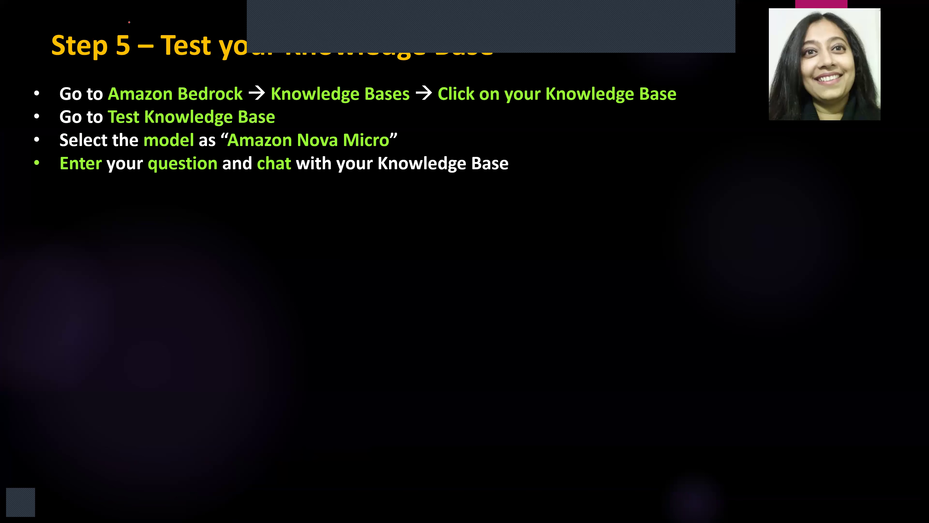
pyautogui.moveTo(10, 61); pyautogui.dragTo(136, 10)
# Step: Return to Chrome and apply Amazon Nova Micro with on-demand inference as the model for testing the knowledge base
pyautogui.hotkey('alt', 'Tab')
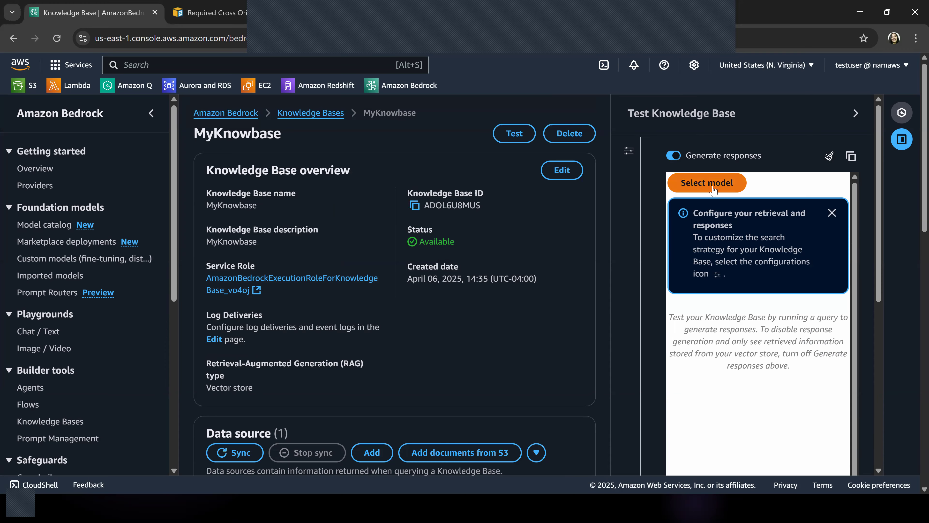
pyautogui.click(709, 182)
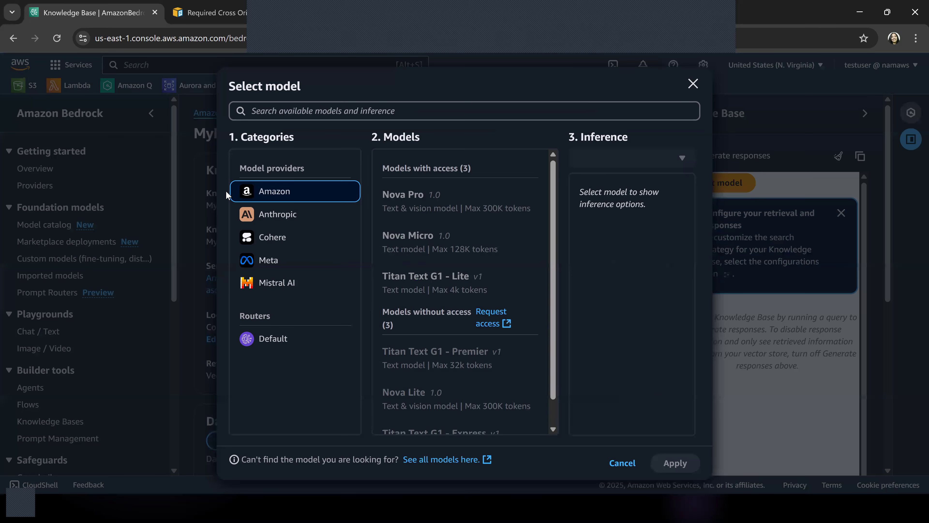
pyautogui.click(408, 248)
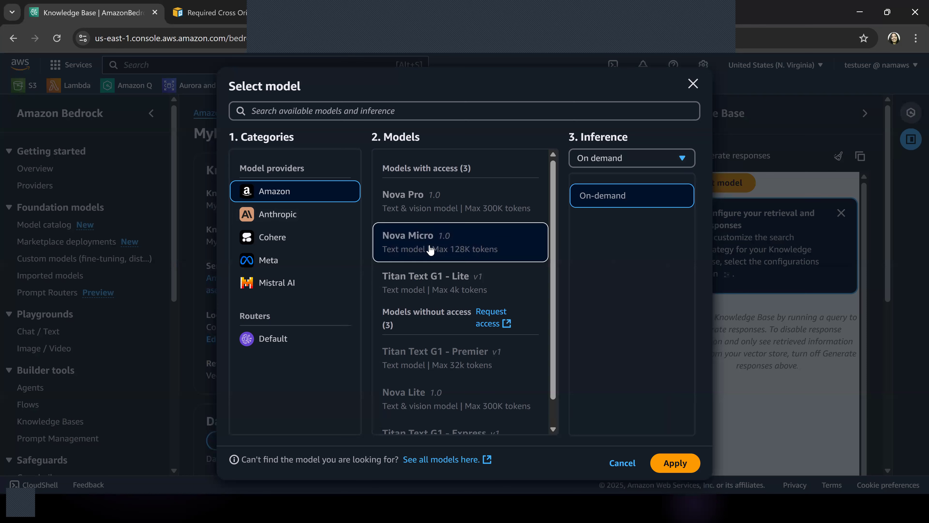
pyautogui.click(672, 463)
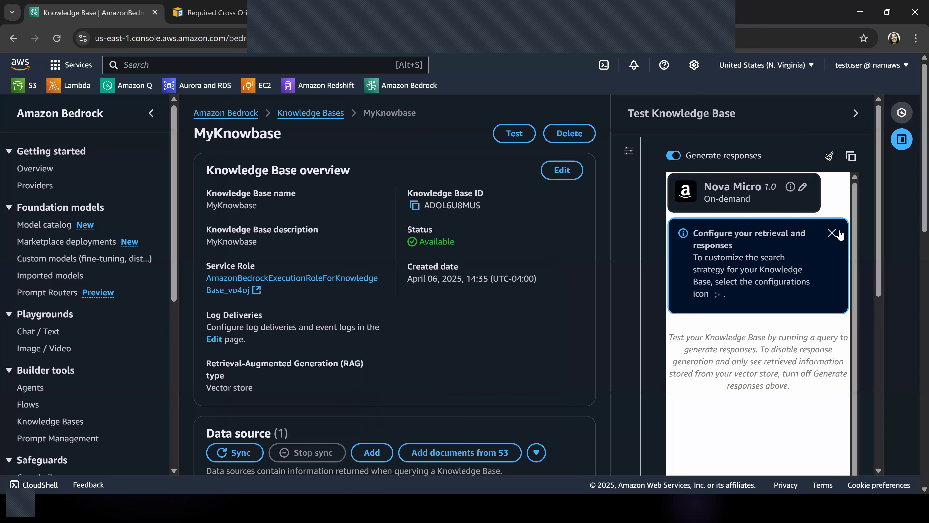
# Step: Send the message "hi" to the knowledge base in the test chat
pyautogui.scroll(-10, 787, 366)
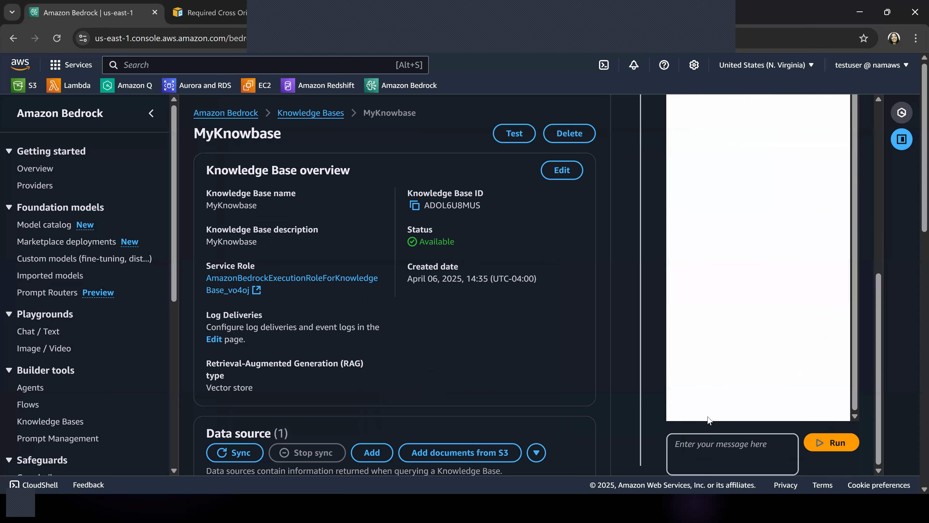
pyautogui.click(705, 448)
pyautogui.write('hi')
pyautogui.press('Return')
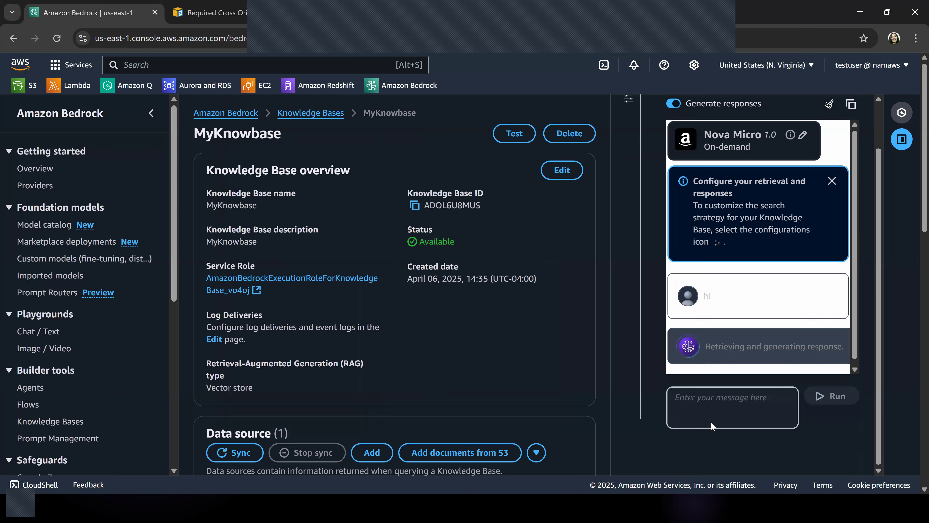
# Step: Read through the knowledge base's generated response to the "hi" message and its source citations
pyautogui.scroll(-10, 750, 260)
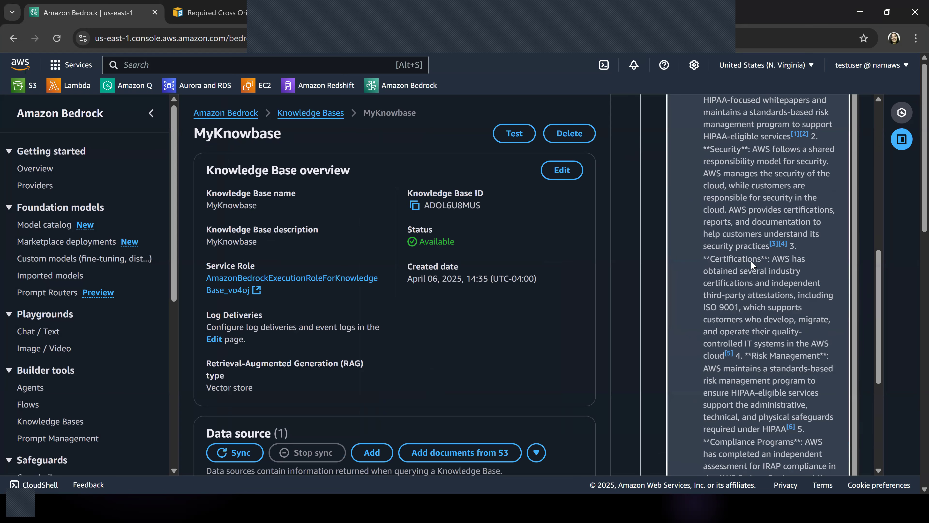
pyautogui.scroll(3, 750, 261)
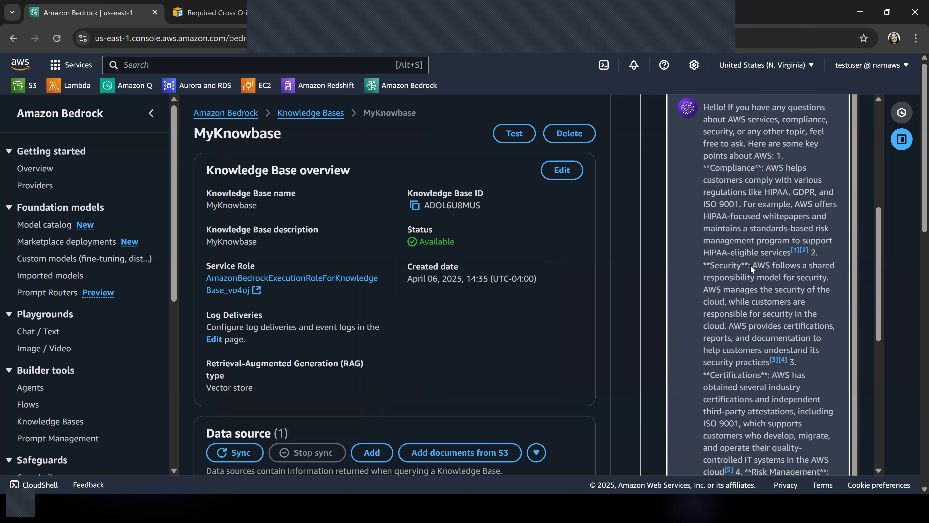
pyautogui.scroll(-9, 751, 265)
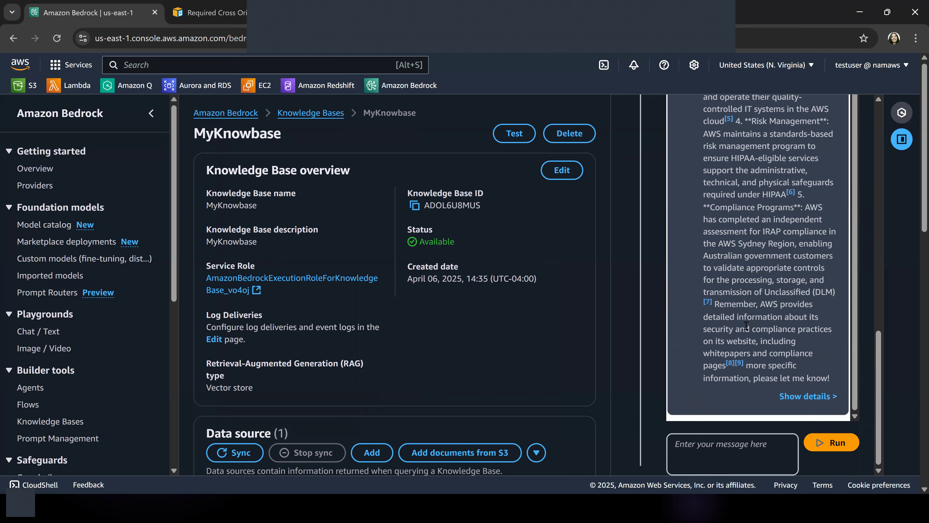
# Step: Switch to File Explorer and open DDoS_White_Paper.pdf from the whitepaper folder
pyautogui.hotkey('alt', 'Tab')
pyautogui.click(698, 332)
pyautogui.click(164, 260)
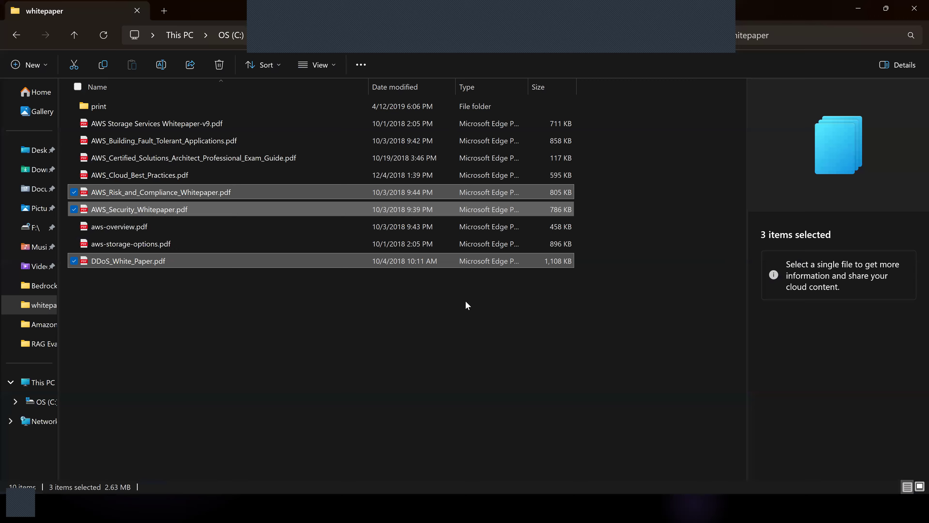
pyautogui.press('Return')
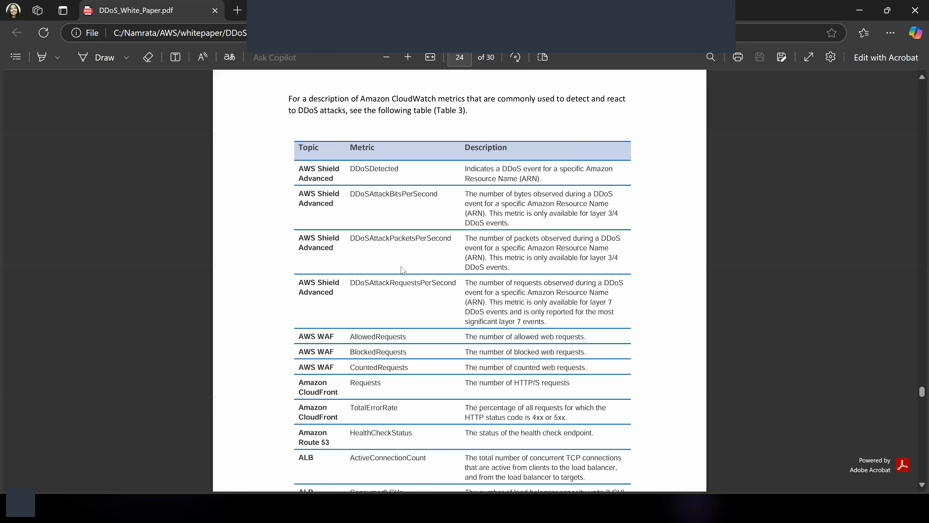
# Step: Browse the DDoS white paper from its cover through the early sections for a topic to ask the knowledge base about
pyautogui.scroll(10, 402, 270)
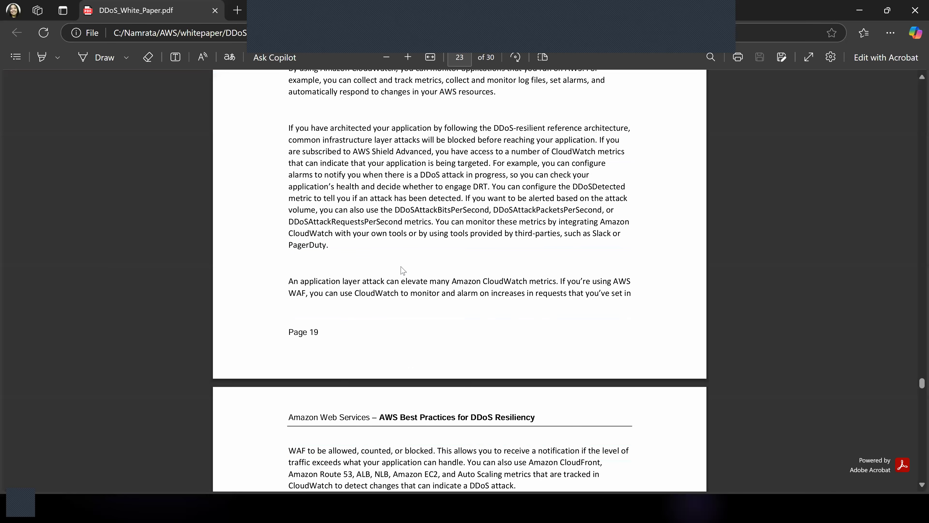
pyautogui.scroll(5, 402, 270)
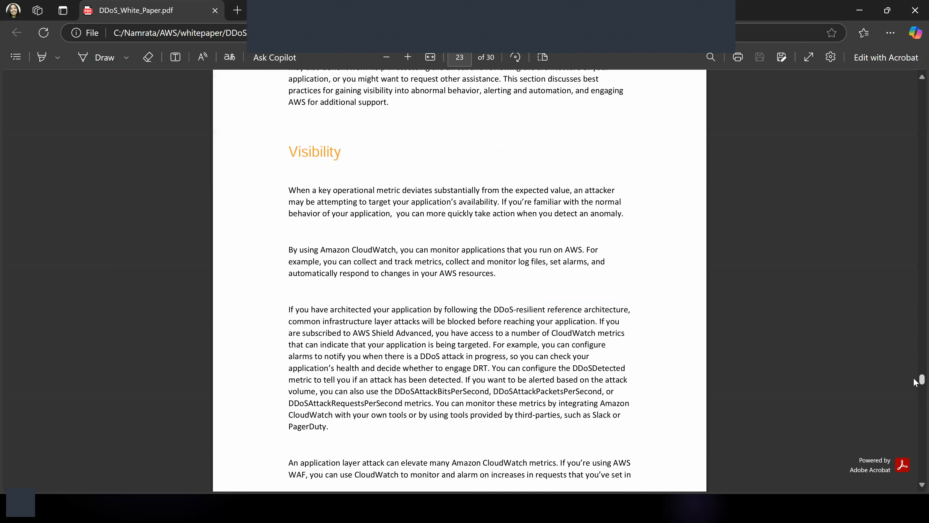
pyautogui.scroll(15, 914, 381)
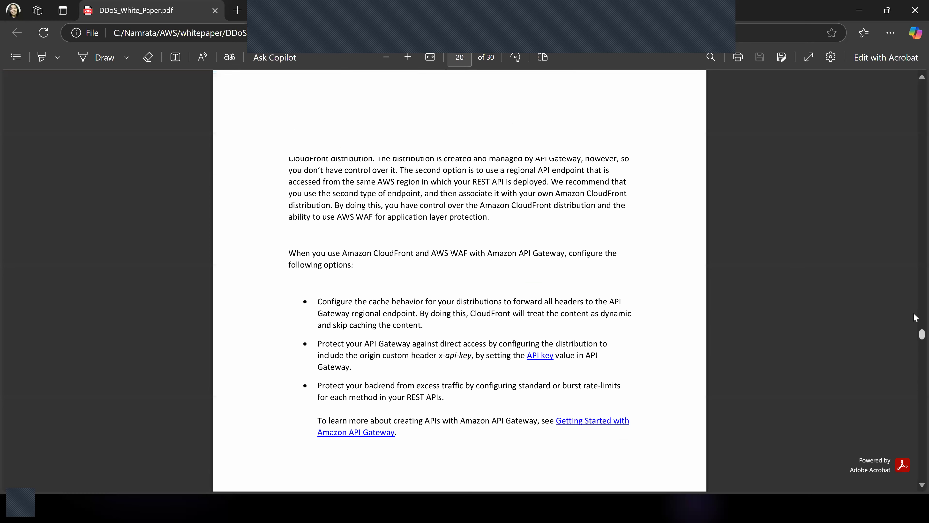
pyautogui.scroll(10, 916, 317)
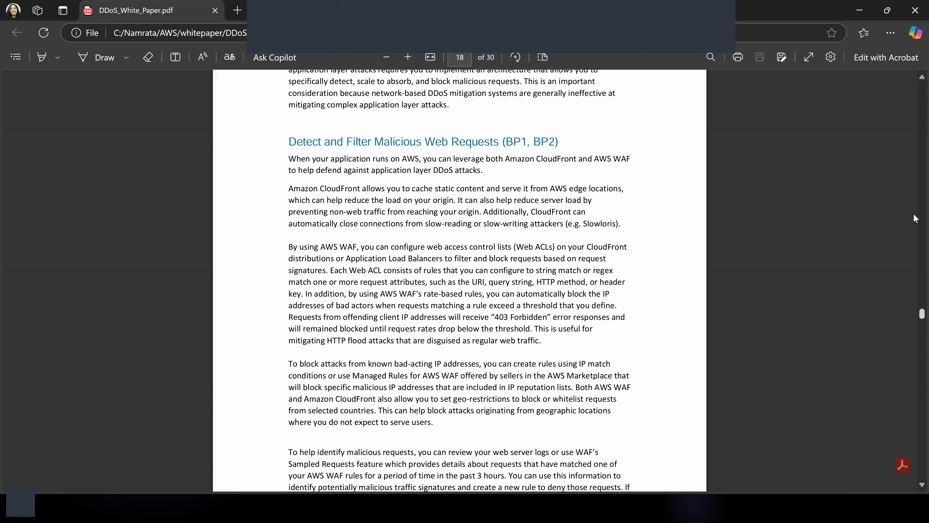
pyautogui.scroll(10, 915, 242)
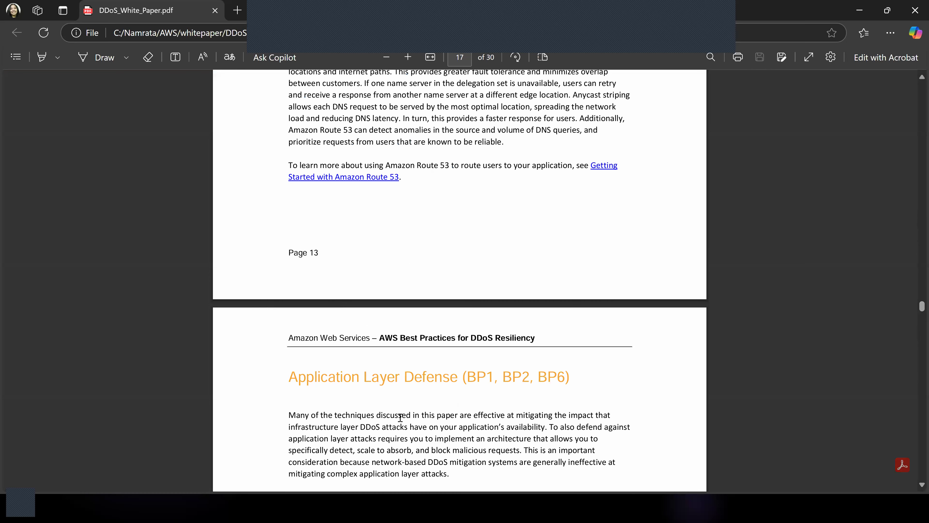
pyautogui.scroll(-1, 915, 309)
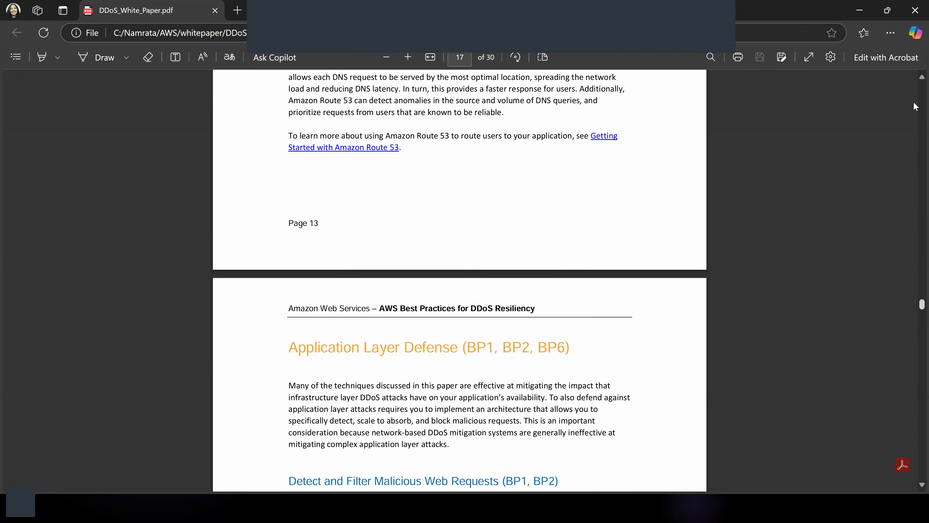
pyautogui.scroll(7, 915, 91)
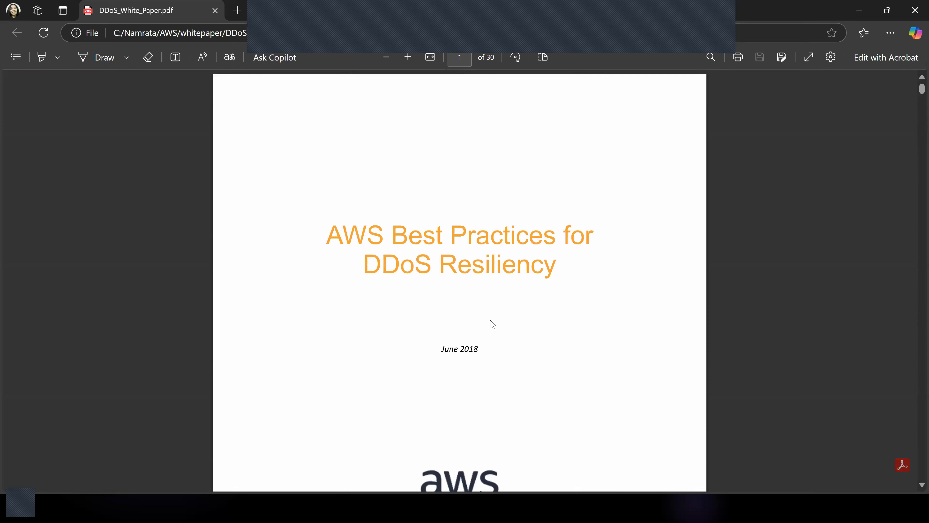
pyautogui.scroll(-7, 493, 331)
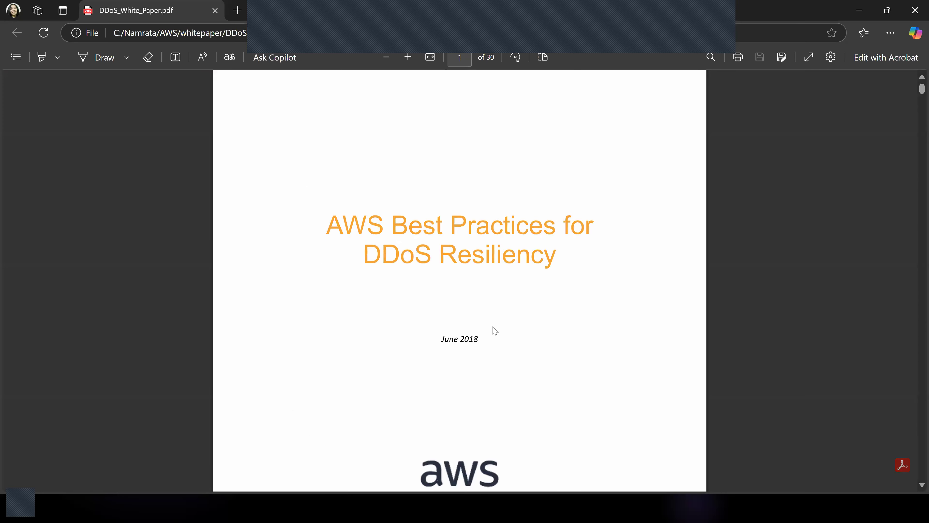
pyautogui.scroll(-15, 493, 333)
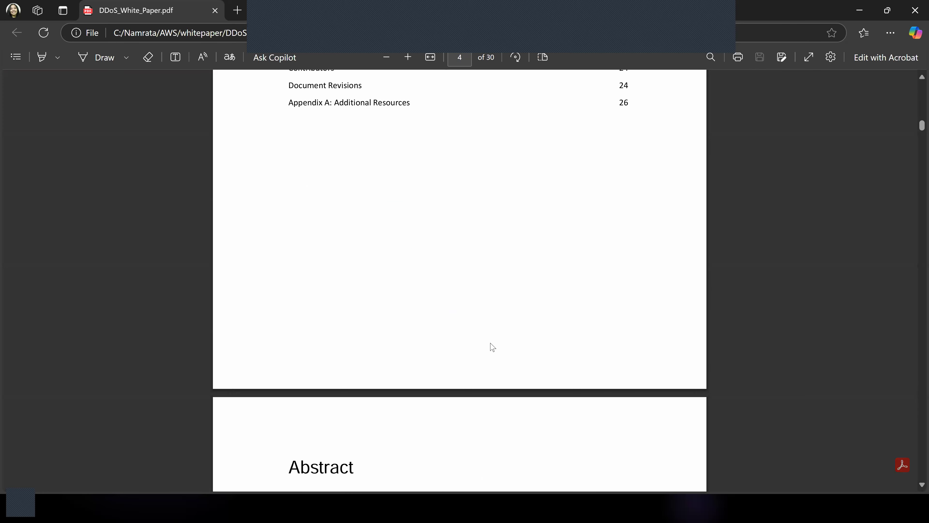
pyautogui.scroll(-7, 492, 346)
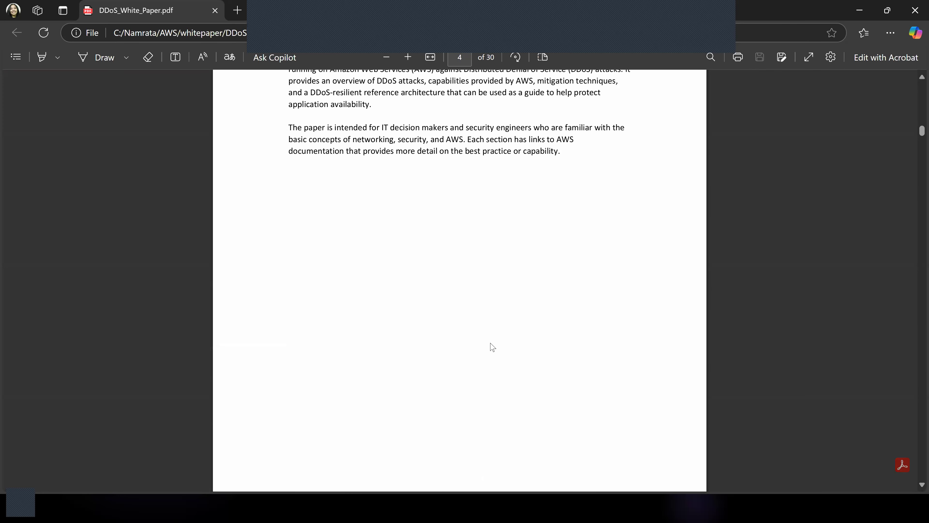
pyautogui.scroll(-15, 493, 347)
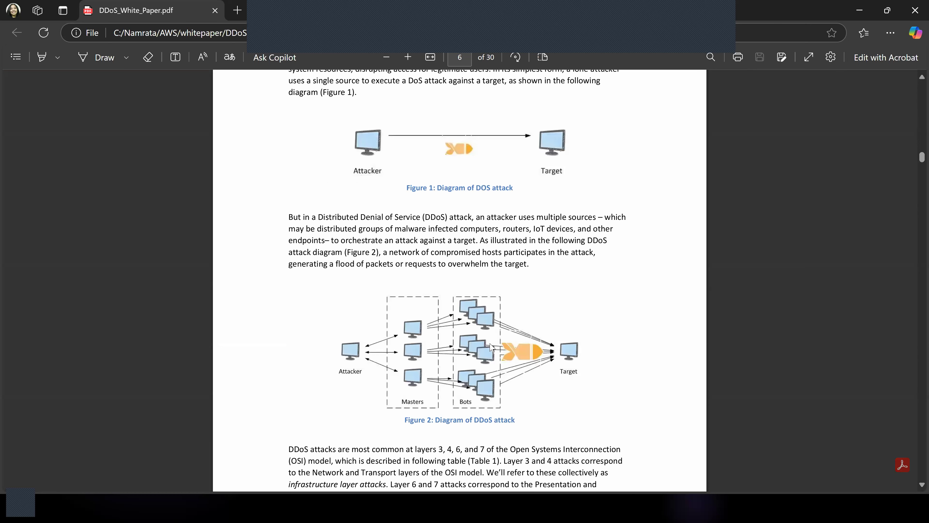
pyautogui.scroll(3, 492, 347)
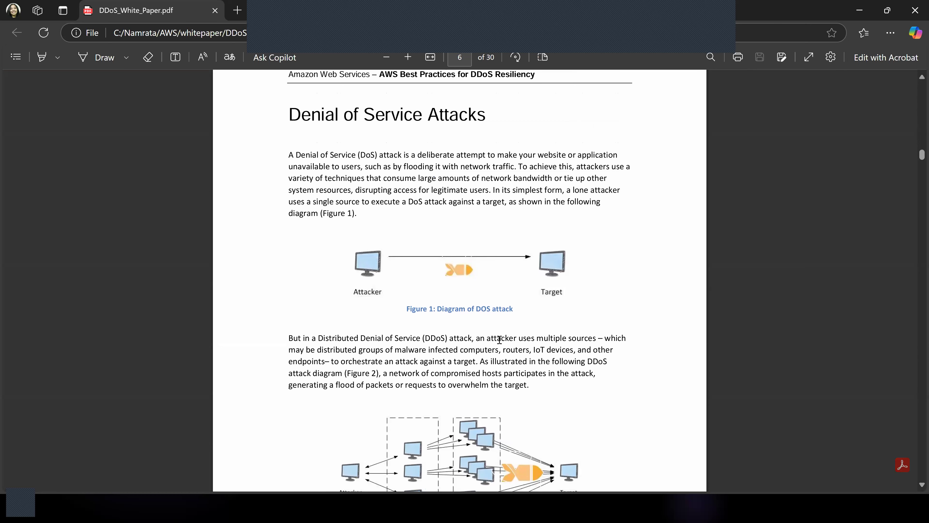
# Step: Copy the "Denial of Service Attacks" heading from page 6 of the white paper
pyautogui.moveTo(291, 114); pyautogui.dragTo(474, 119)
pyautogui.rightClick(474, 119)
pyautogui.click(508, 169)
# Step: Return to Chrome and send the question "Explain Denial of Service Attacks" to the knowledge base in the test chat
pyautogui.hotkey('alt', 'Tab')
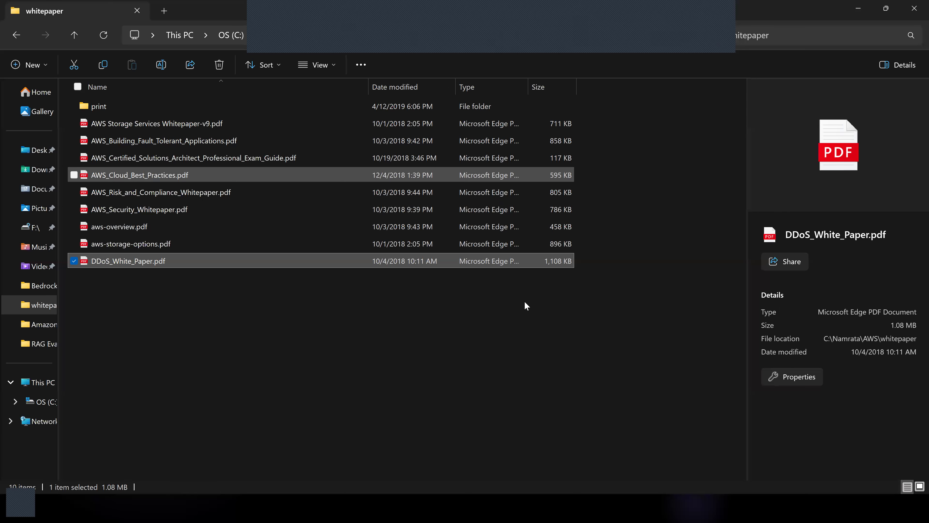
pyautogui.hotkey('alt', 'Tab')
pyautogui.hotkey('alt', 'Tab')
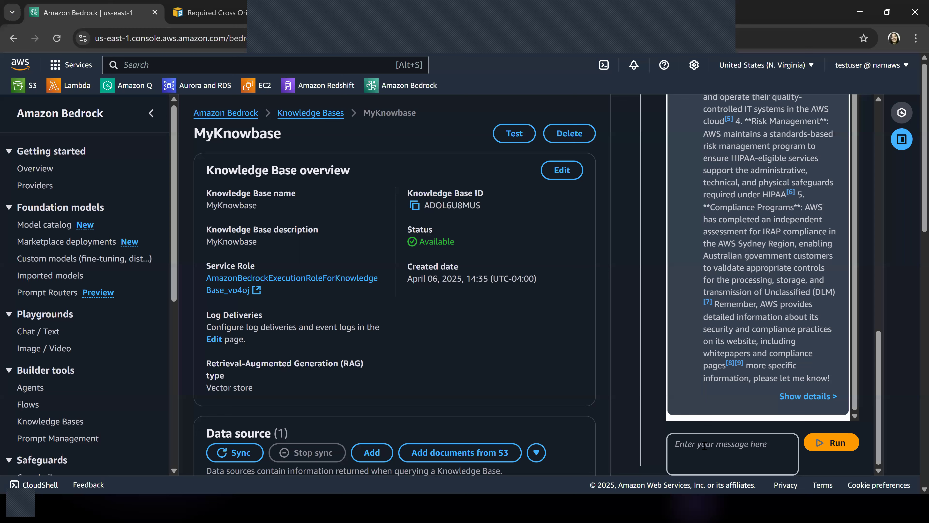
pyautogui.write('Explain Denial of Service Attacks')
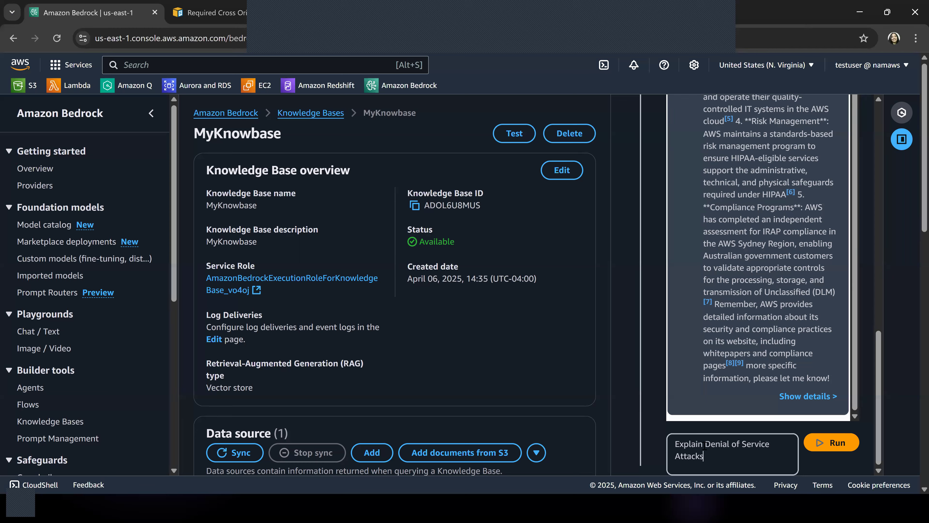
pyautogui.click(845, 452)
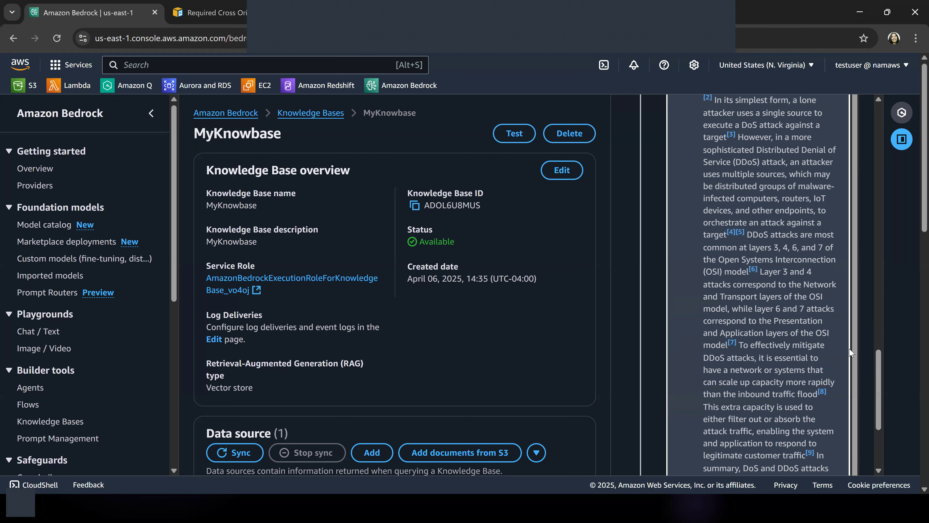
# Step: Show the source details for the Denial of Service answer and review the generated response with its citations
pyautogui.scroll(-3, 784, 310)
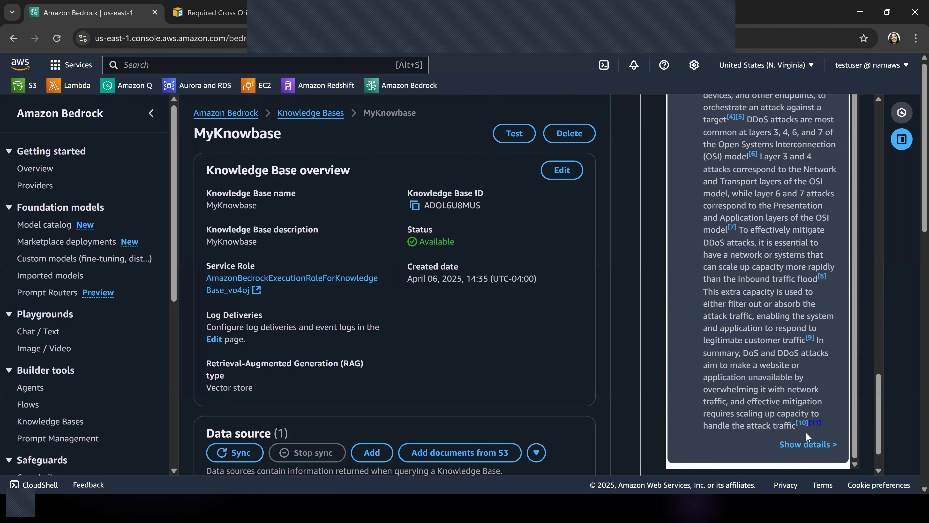
pyautogui.click(806, 445)
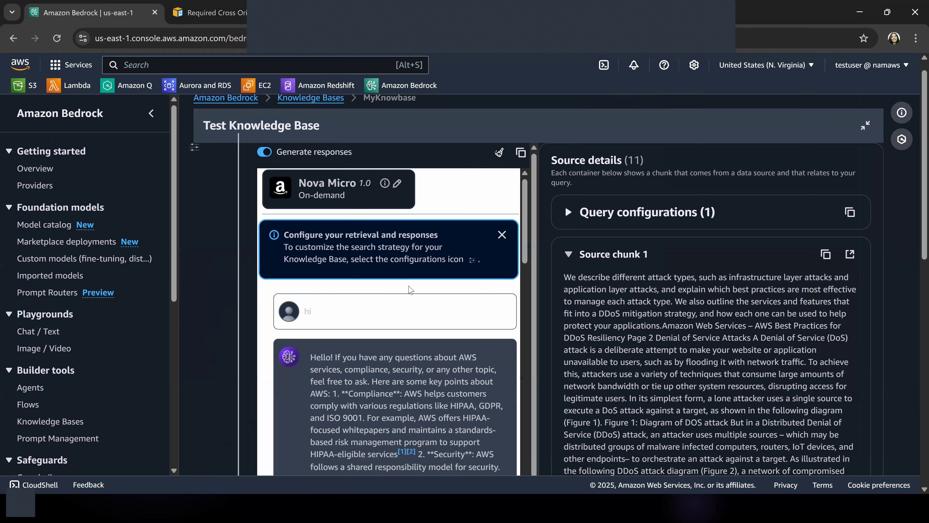
pyautogui.scroll(-10, 413, 310)
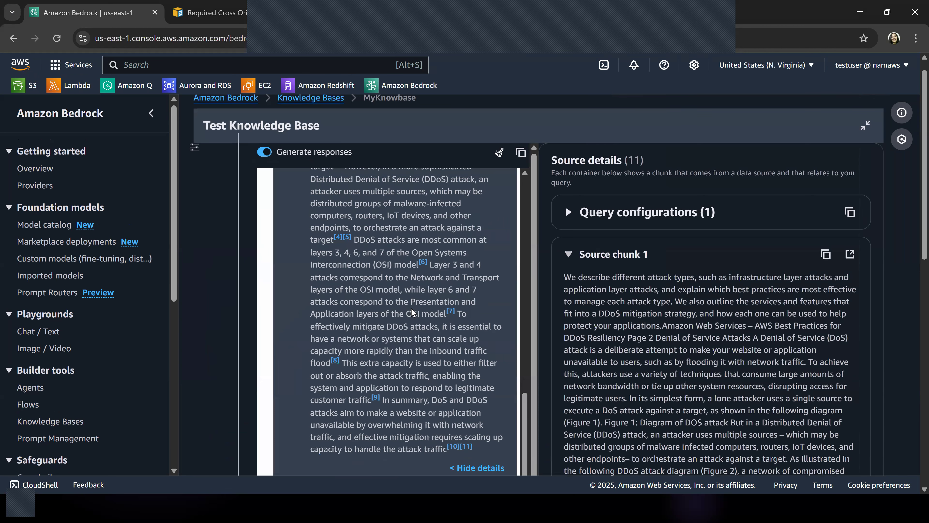
pyautogui.scroll(3, 413, 312)
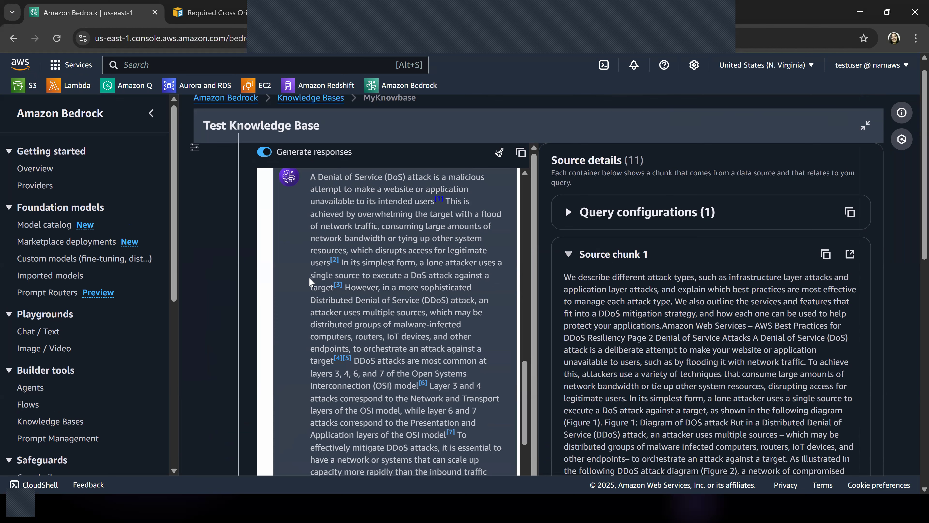
pyautogui.scroll(-3, 433, 417)
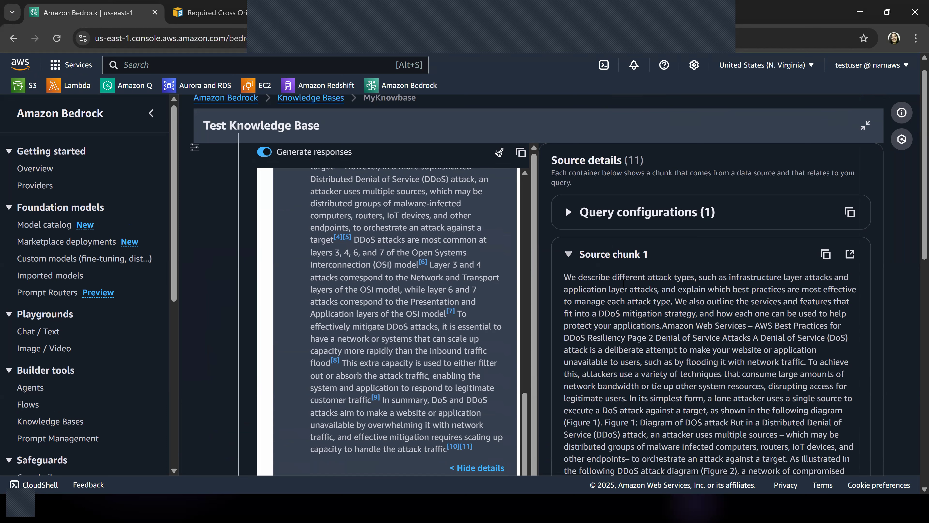
# Step: Expand the metadata of source chunk 1 and examine its source URI and document page number
pyautogui.scroll(-3, 622, 278)
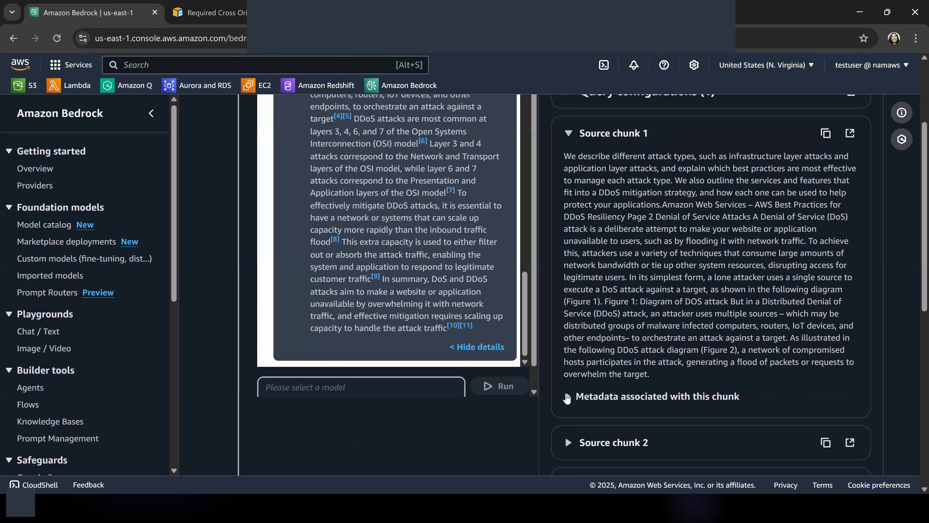
pyautogui.click(584, 393)
pyautogui.scroll(-3, 584, 392)
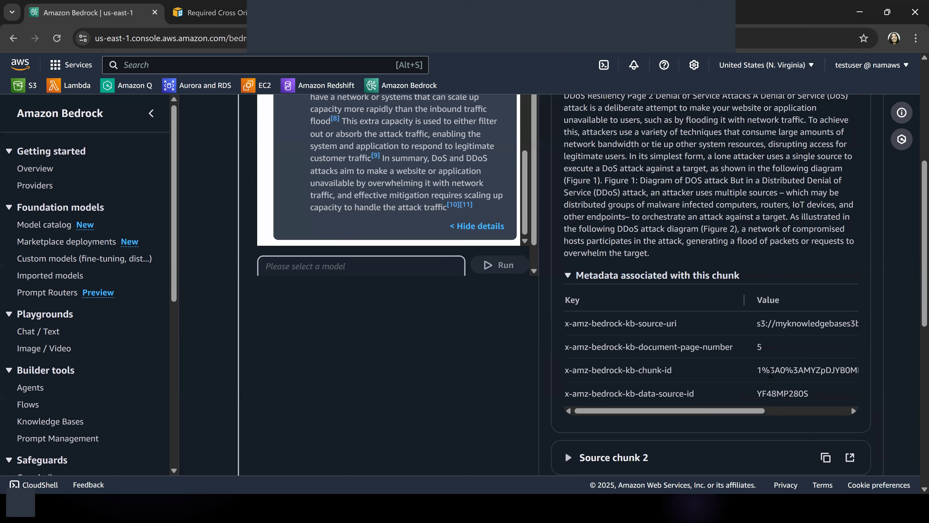
pyautogui.moveTo(761, 410); pyautogui.dragTo(846, 410)
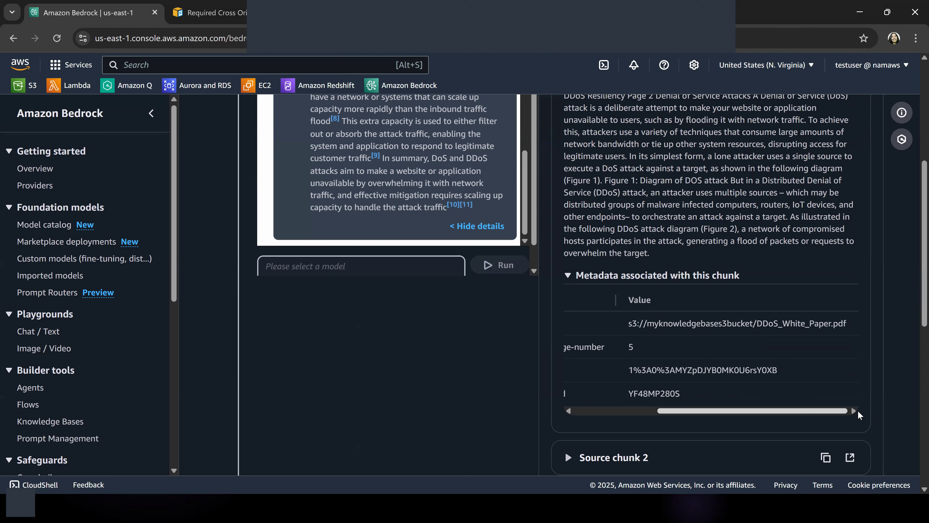
pyautogui.moveTo(673, 408); pyautogui.dragTo(629, 410)
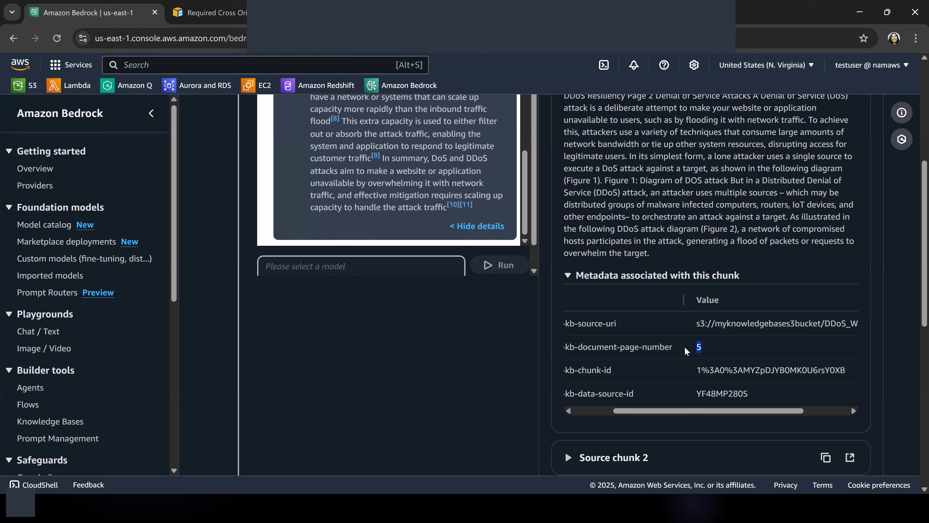
# Step: Switch to DDoS_White_Paper.pdf in Edge and compare the Introduction on page 5 with the text of source chunk 1
pyautogui.hotkey('alt', 'Tab')
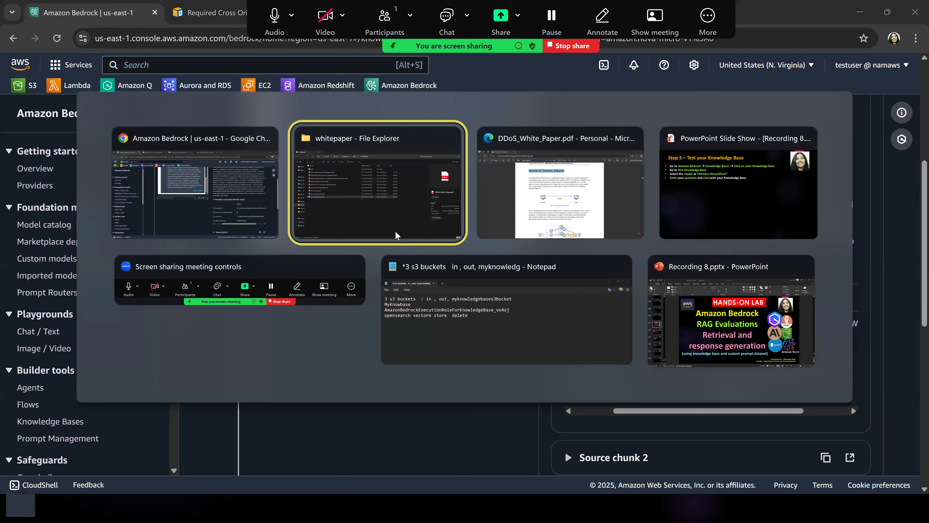
pyautogui.click(540, 141)
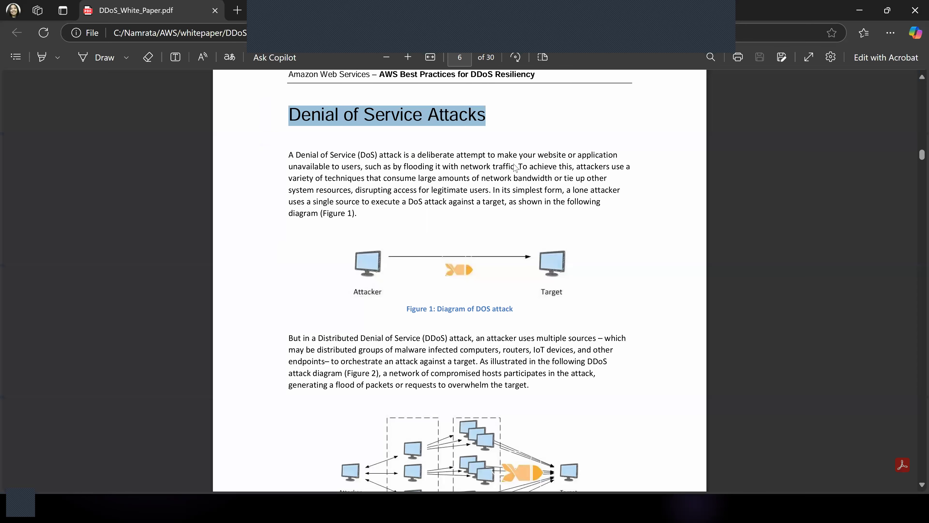
pyautogui.scroll(3, 433, 198)
pyautogui.scroll(12, 410, 237)
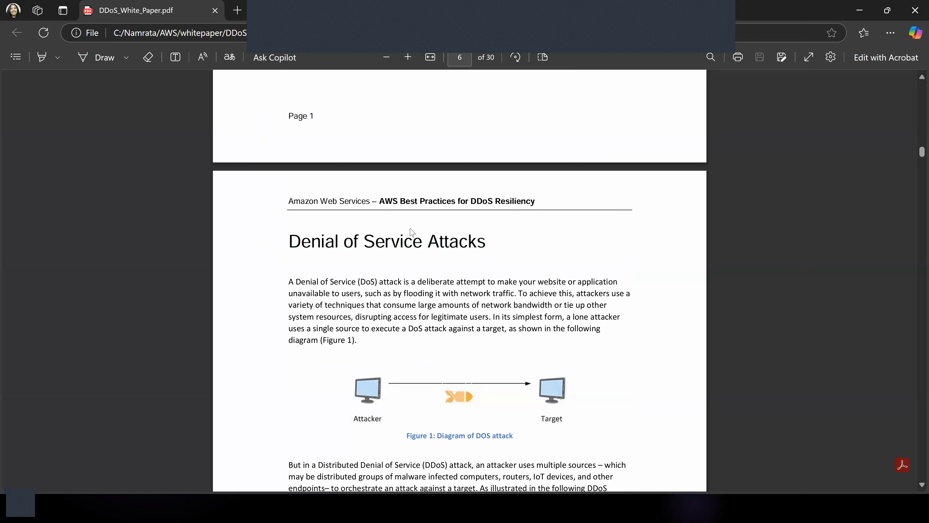
pyautogui.scroll(2, 412, 223)
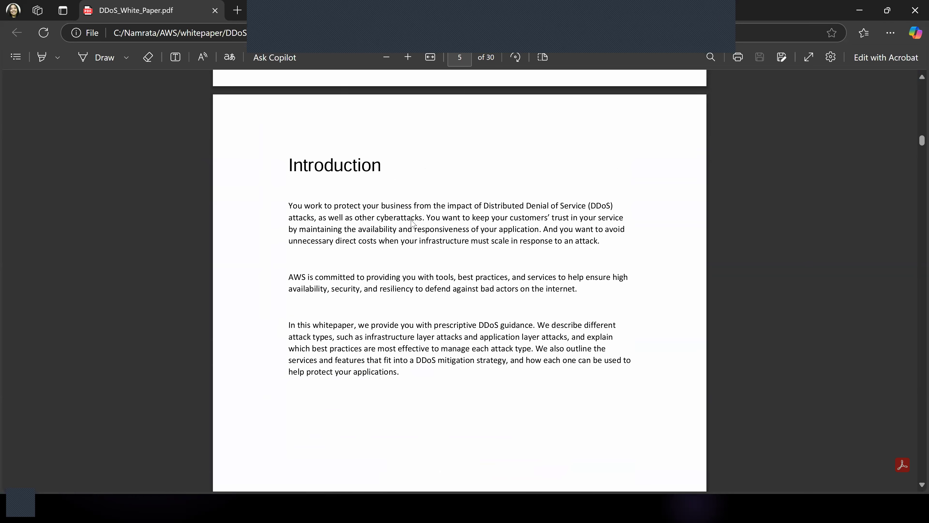
pyautogui.doubleClick(427, 387)
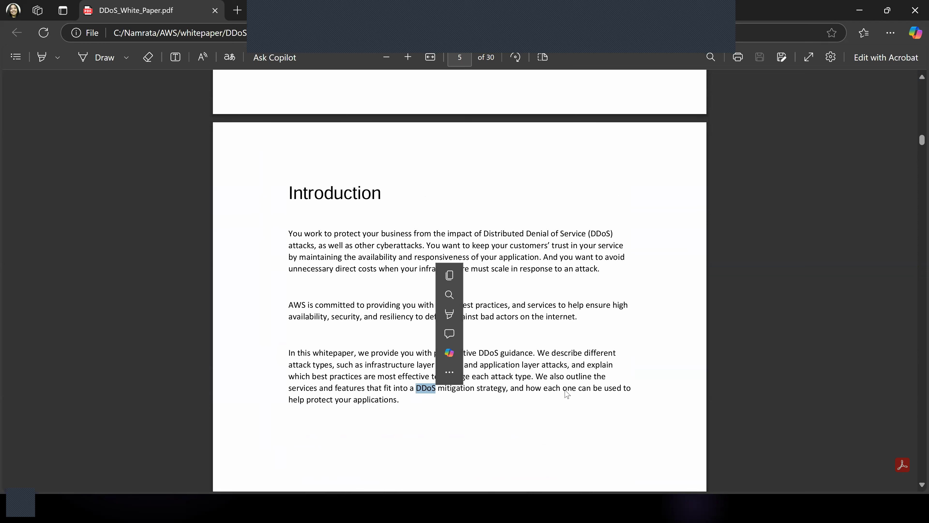
# Step: Read the Denial of Service Attacks section on page 6 of the PDF, including both figures, and return to the source chunks in Chrome
pyautogui.click(561, 342)
pyautogui.scroll(-3, 562, 342)
pyautogui.scroll(-10, 562, 342)
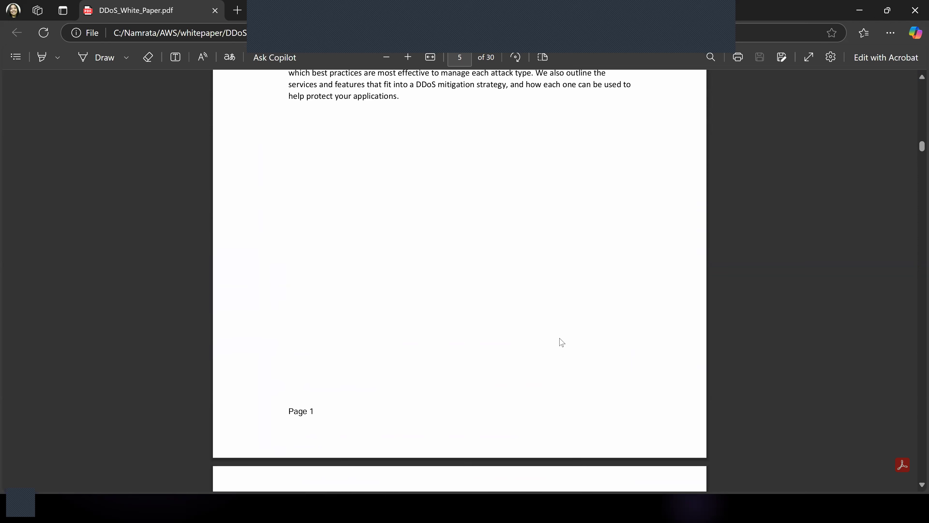
pyautogui.scroll(-5, 561, 341)
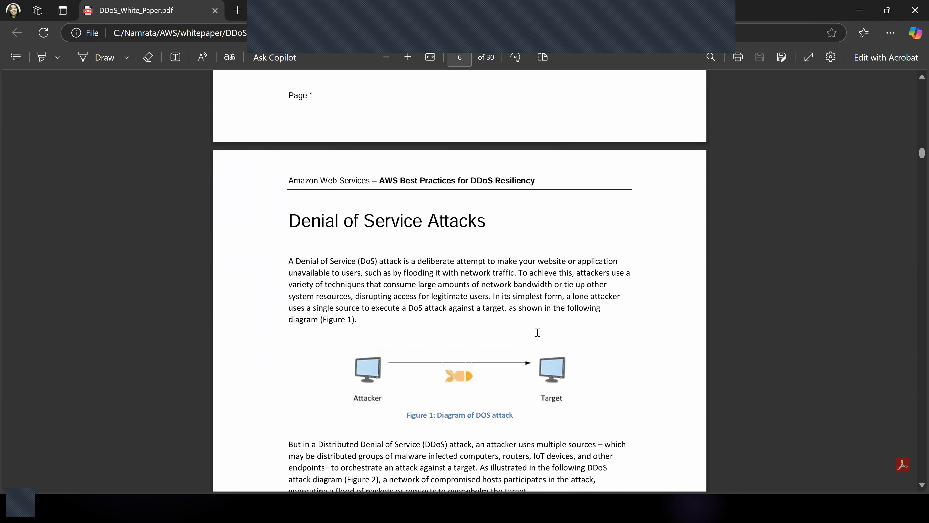
pyautogui.scroll(-7, 442, 189)
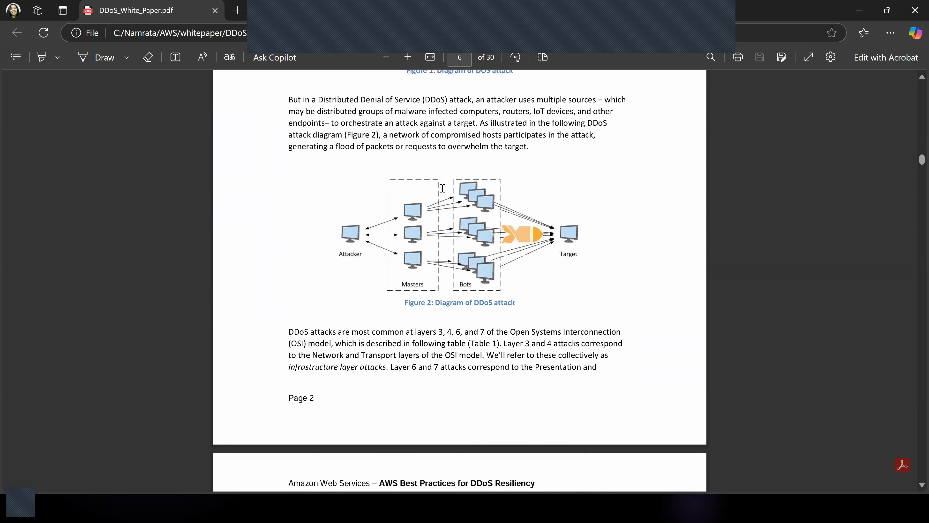
pyautogui.hotkey('alt', 'Tab')
pyautogui.scroll(-8, 583, 222)
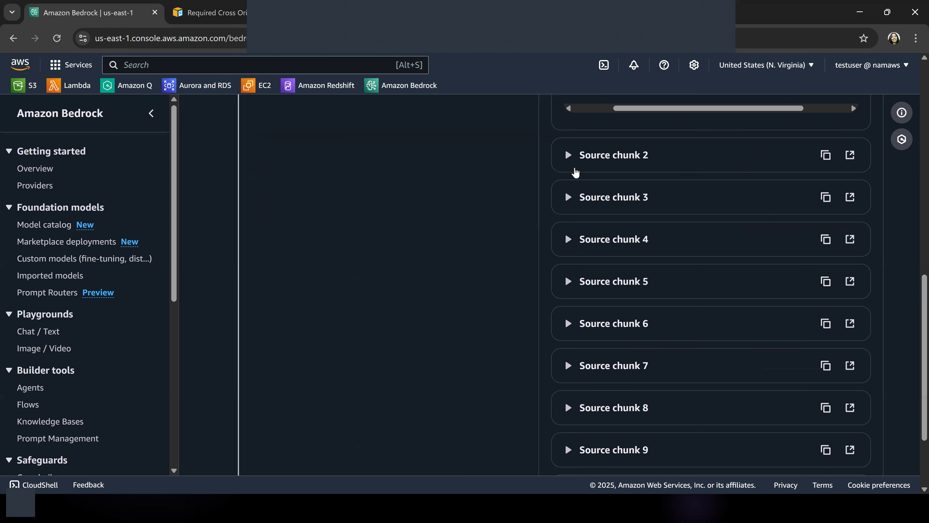
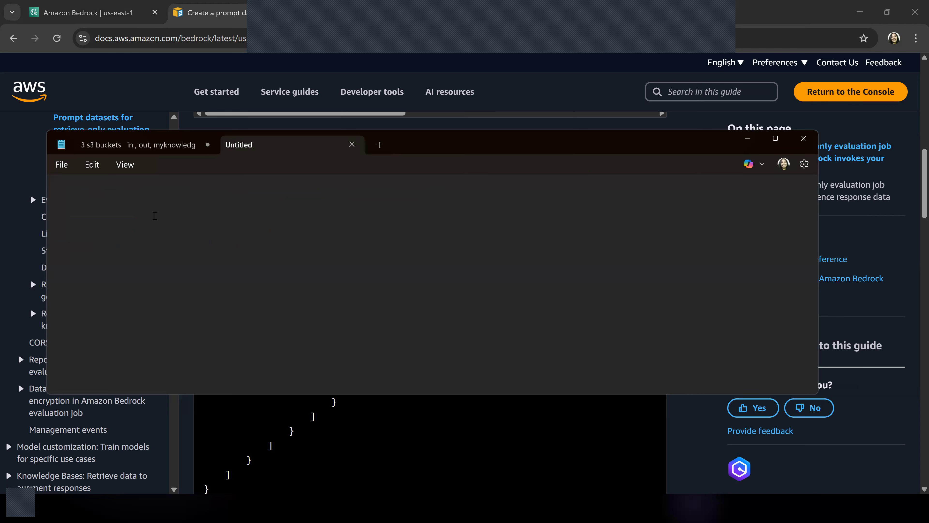
# Step: Paste the copied JSON example record into the blank Notepad document, remove its trailing line break, and copy the whole record
pyautogui.hotkey('ctrl', 'v')
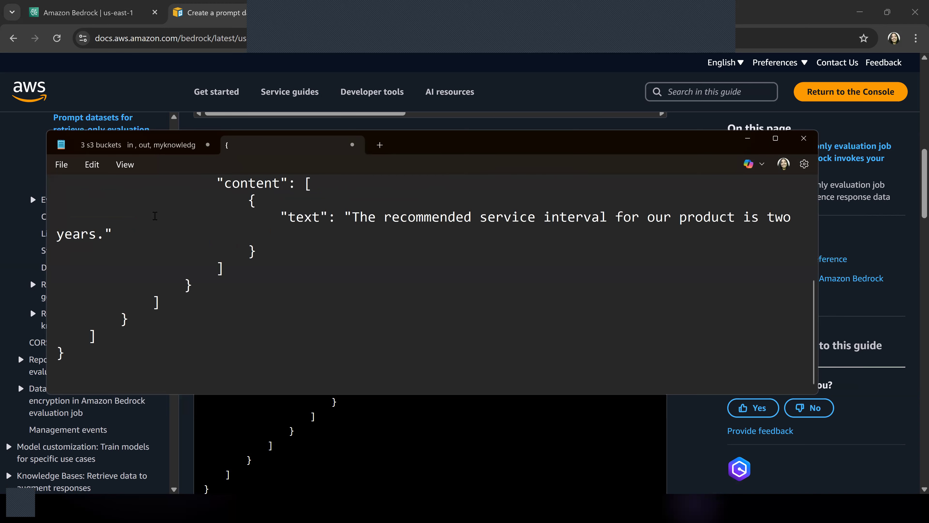
pyautogui.press('super+Up')
pyautogui.press('BackSpace')
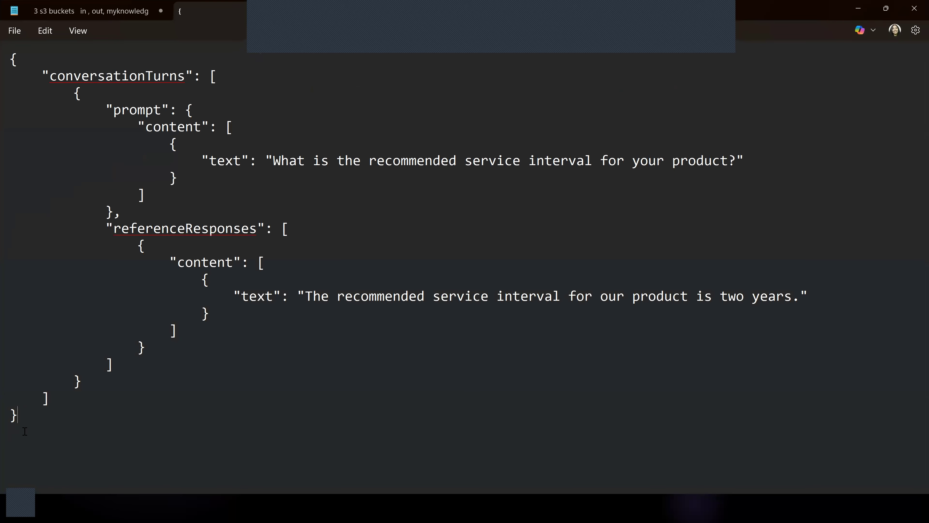
pyautogui.moveTo(27, 420); pyautogui.dragTo(10, 55)
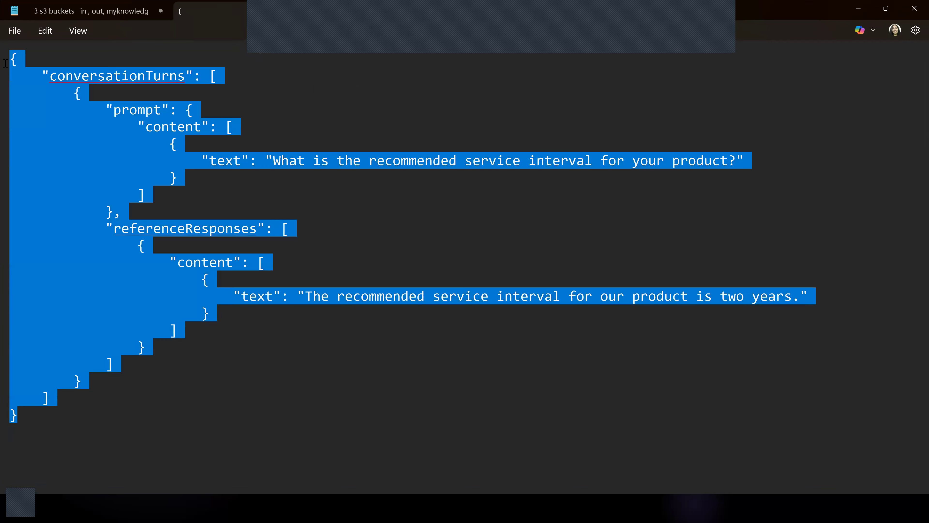
pyautogui.rightClick(16, 107)
pyautogui.click(78, 166)
# Step: Switch to Chrome, close the AWS prompt dataset documentation page, and paste the JSON record into the input editor on jsonformatter.org
pyautogui.hotkey('alt', 'Tab')
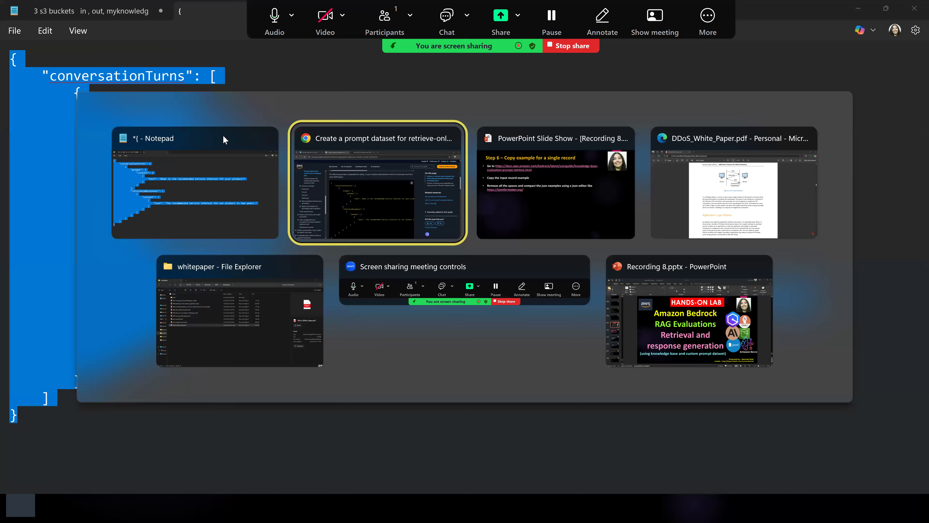
pyautogui.rightClick(201, 18)
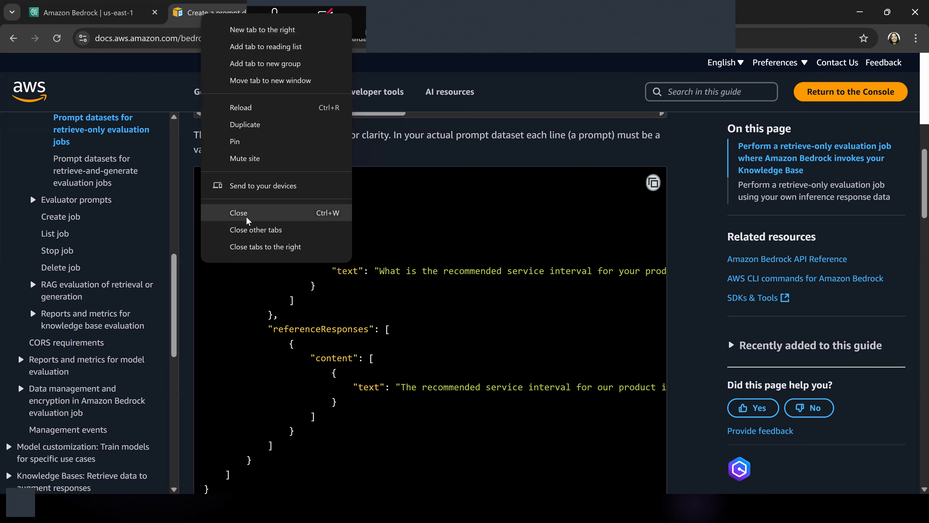
pyautogui.click(246, 216)
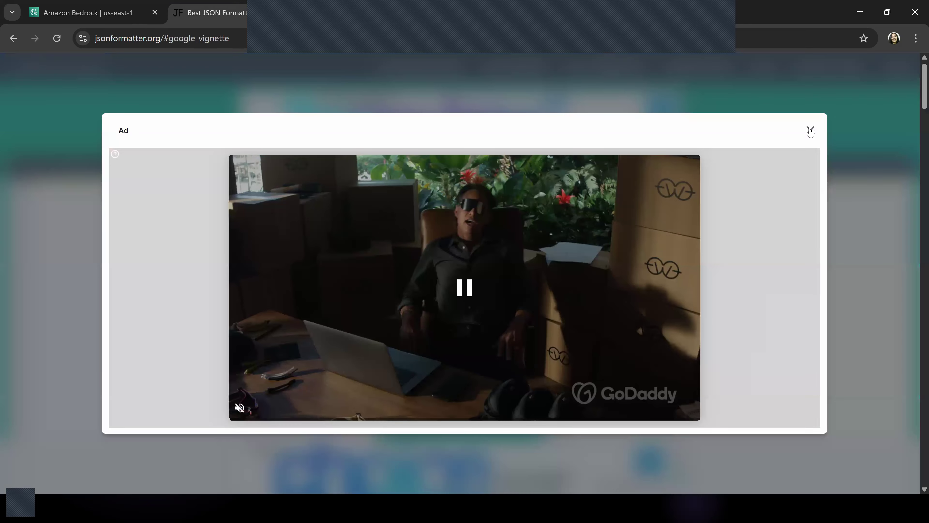
pyautogui.click(810, 131)
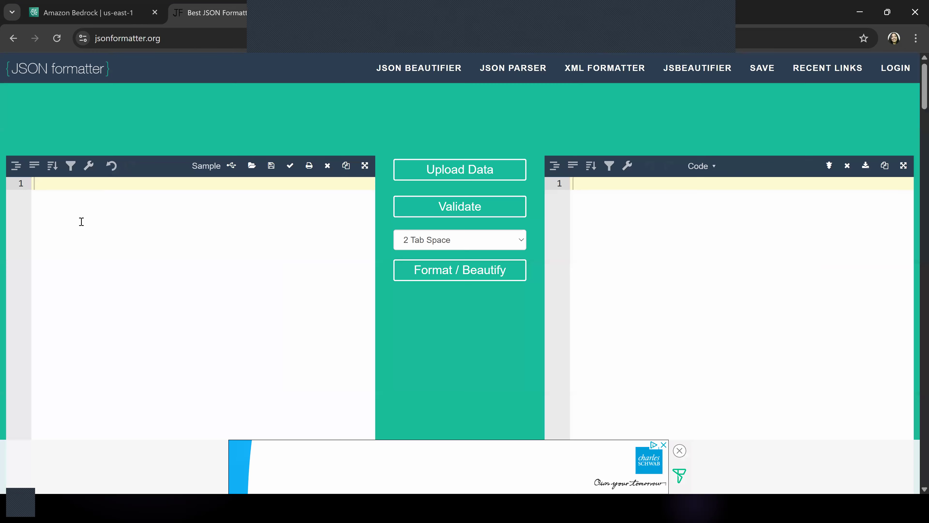
pyautogui.rightClick(92, 185)
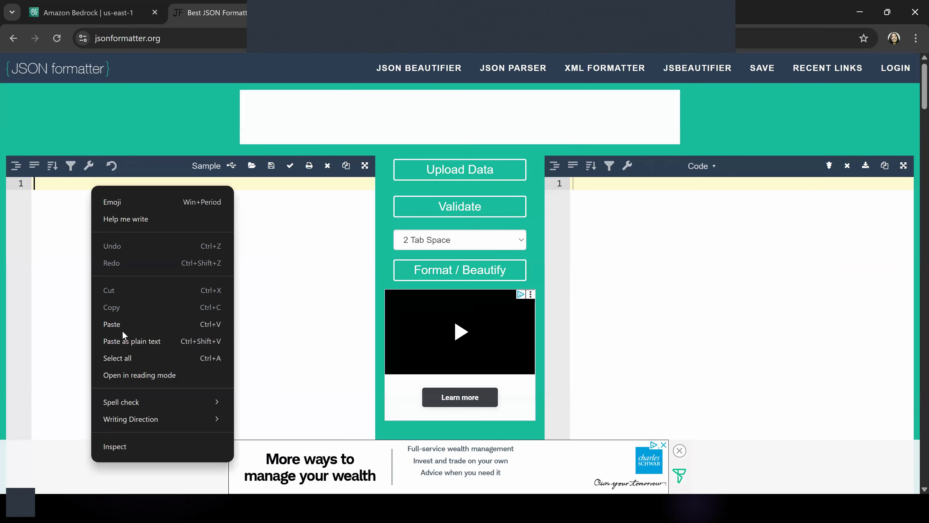
pyautogui.click(122, 331)
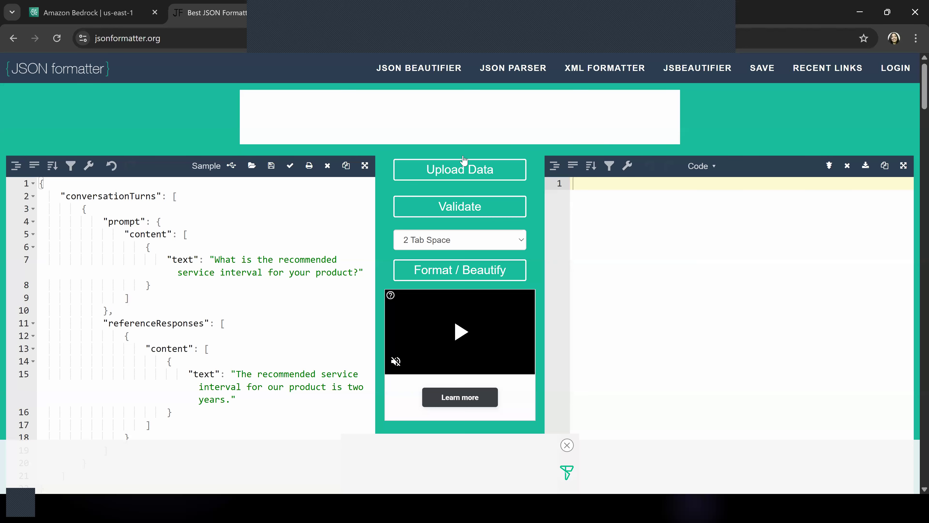
# Step: Minify the JSON record and replace the multi-line version in Notepad with the compacted one
pyautogui.scroll(-6, 462, 162)
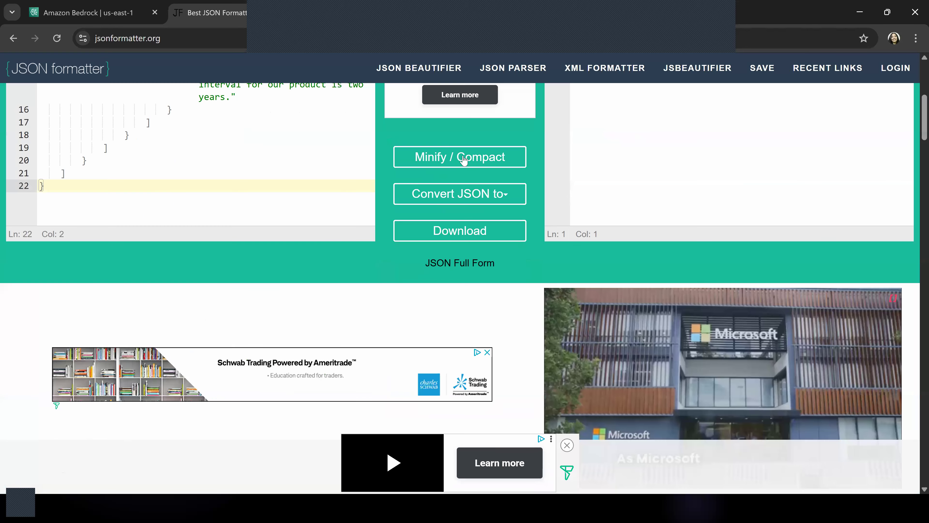
pyautogui.click(463, 160)
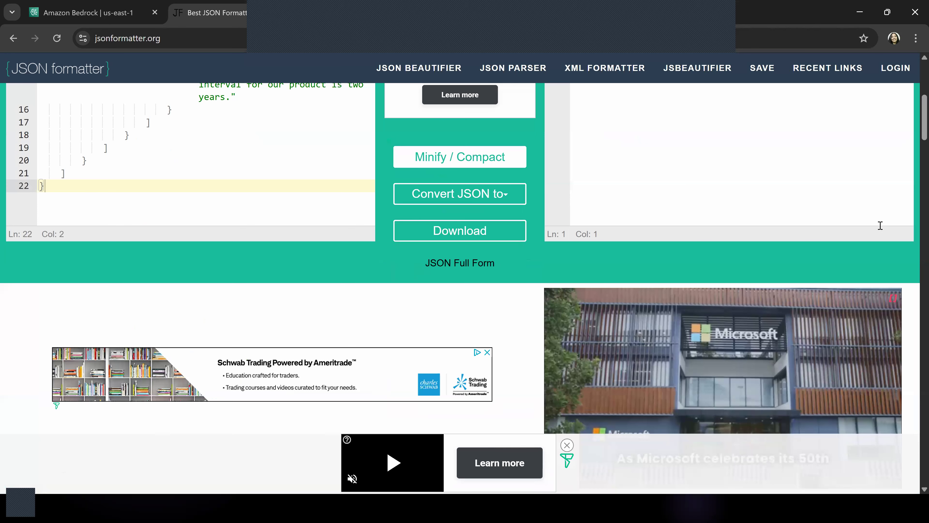
pyautogui.click(613, 205)
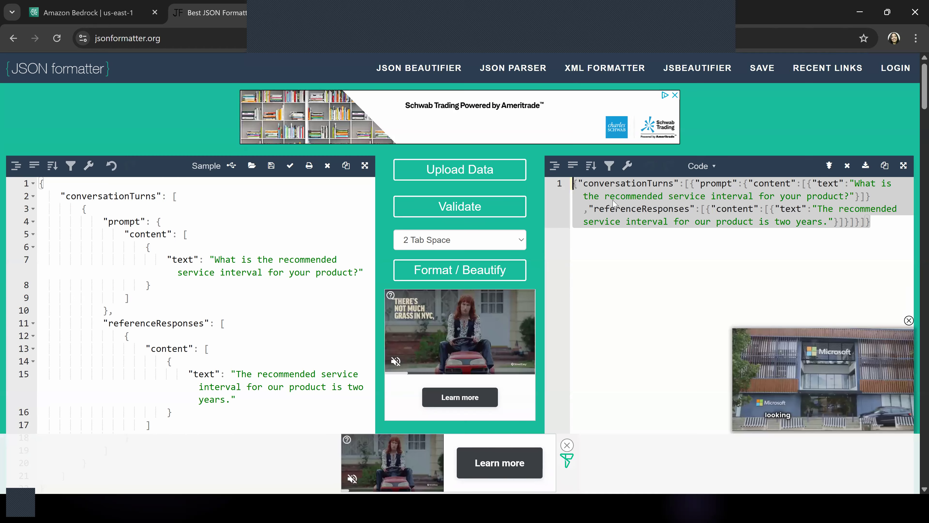
pyautogui.rightClick(614, 202)
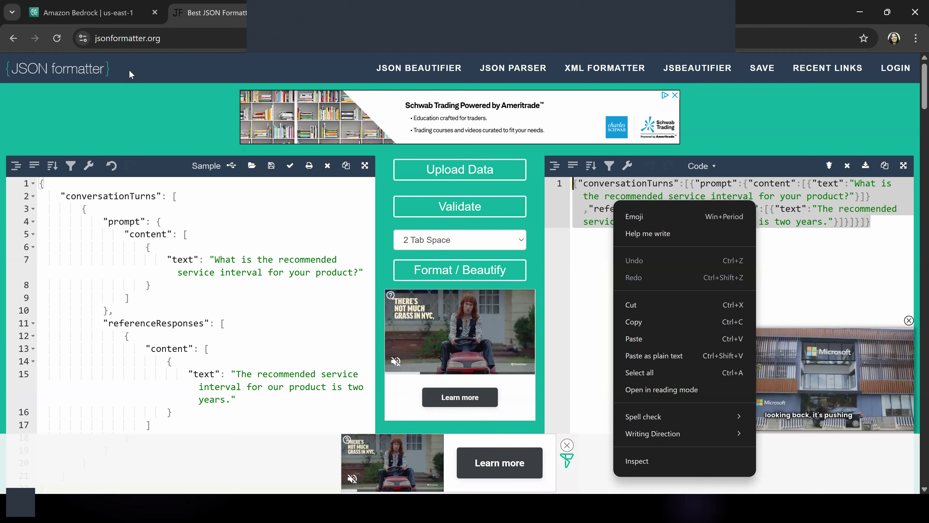
pyautogui.hotkey('alt', 'Tab')
pyautogui.write('{"conversationTurns":[{"prompt":{"content":[{"text":"What is the recommended service interval for your product?"}]},"referenceResponses":[{"content":[{"text":"The recommended service interval for our product is two years."}]}]}]}')
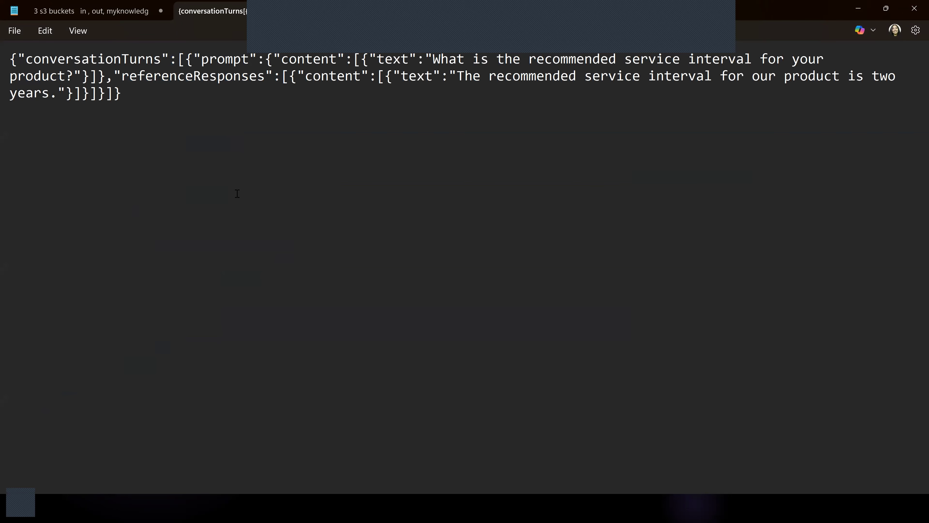
# Step: Switch to the PowerPoint slide show, advance to "Step 7 – Create more examples", and mark its Amazon Q Developer, prompt and batchinput.jsonl instructions in ink
pyautogui.hotkey('alt', 'Tab')
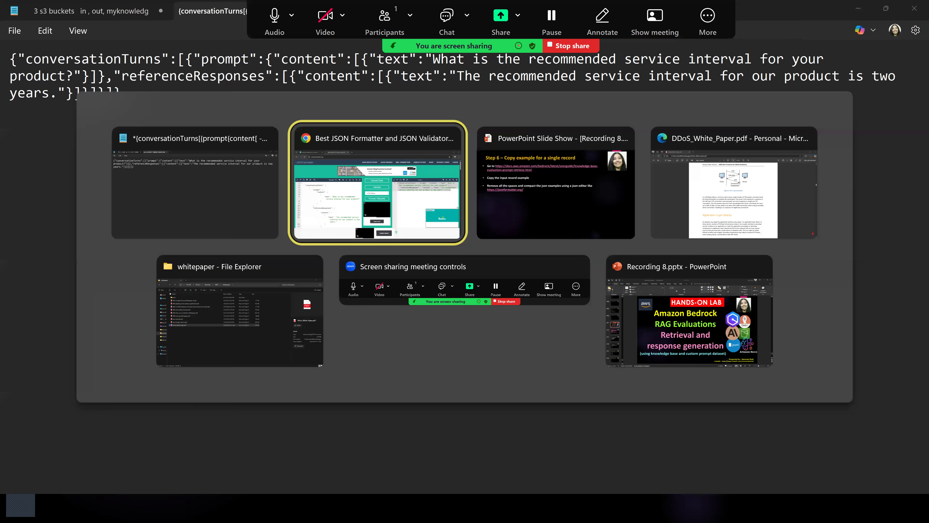
pyautogui.hotkey('alt', 'Tab')
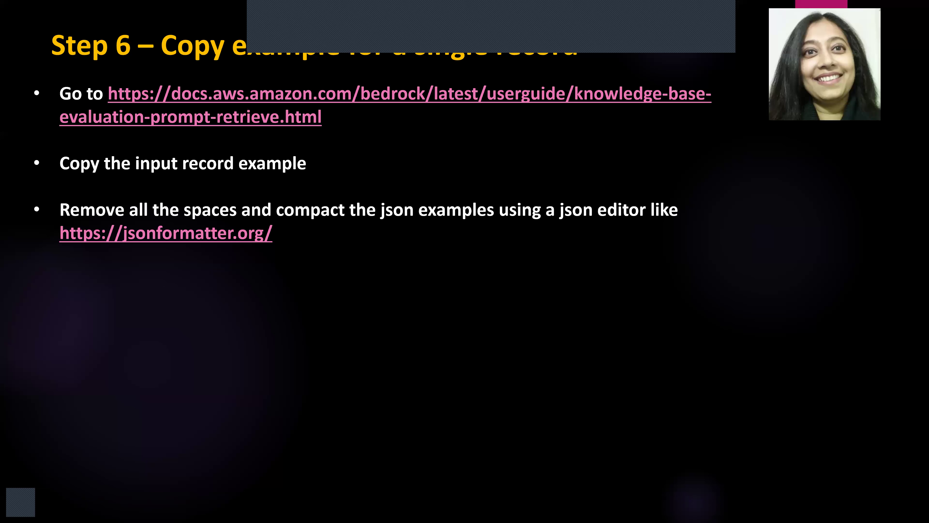
pyautogui.moveTo(25, 59); pyautogui.dragTo(131, 2)
pyautogui.press('Right')
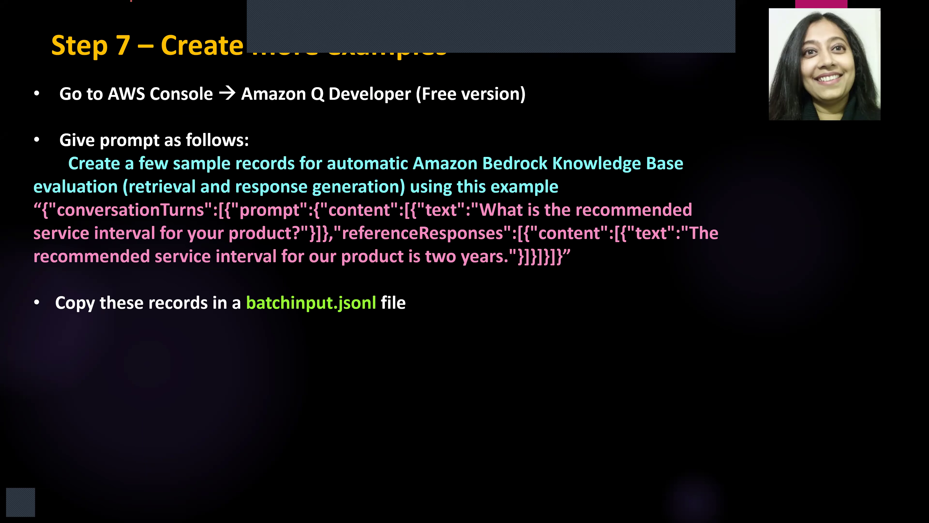
pyautogui.moveTo(243, 109); pyautogui.dragTo(421, 108)
pyautogui.moveTo(553, 102); pyautogui.dragTo(495, 101)
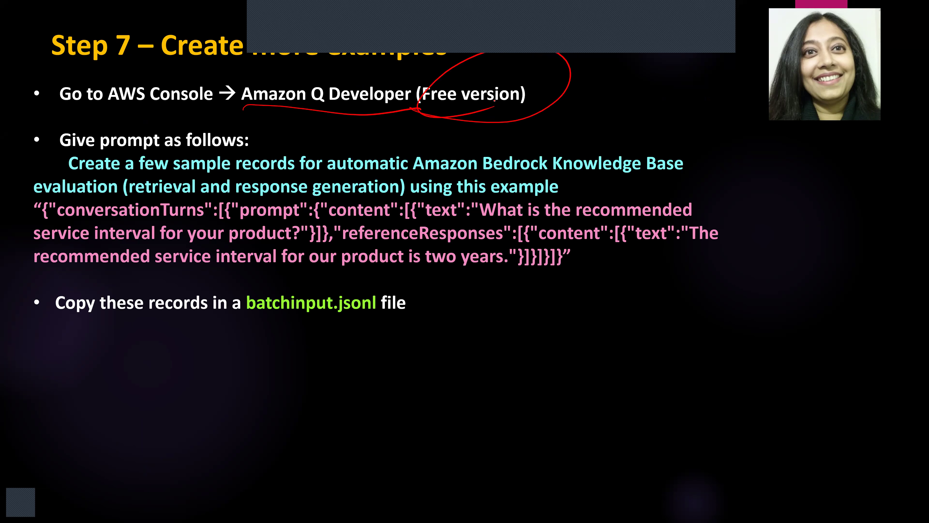
pyautogui.moveTo(15, 160)
pyautogui.mouseDown()
pyautogui.moveTo(16, 207)
pyautogui.moveTo(13, 150)
pyautogui.mouseUp()
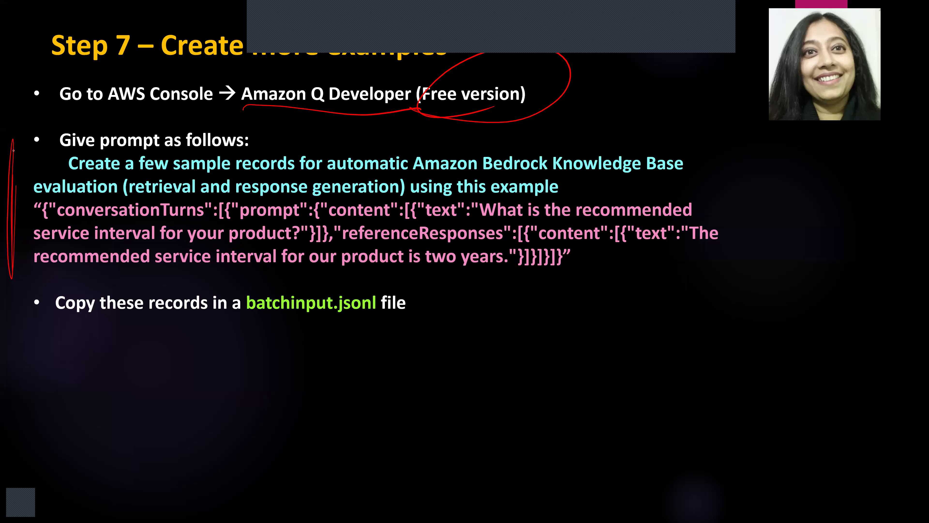
pyautogui.moveTo(724, 199)
pyautogui.mouseDown()
pyautogui.moveTo(731, 278)
pyautogui.moveTo(672, 290)
pyautogui.mouseUp()
pyautogui.moveTo(699, 167); pyautogui.dragTo(676, 194)
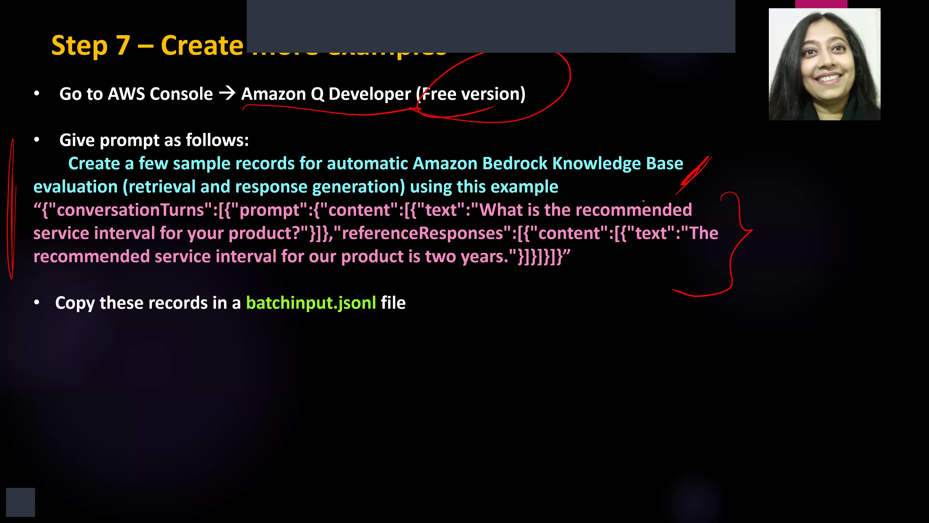
pyautogui.moveTo(222, 325); pyautogui.dragTo(522, 304)
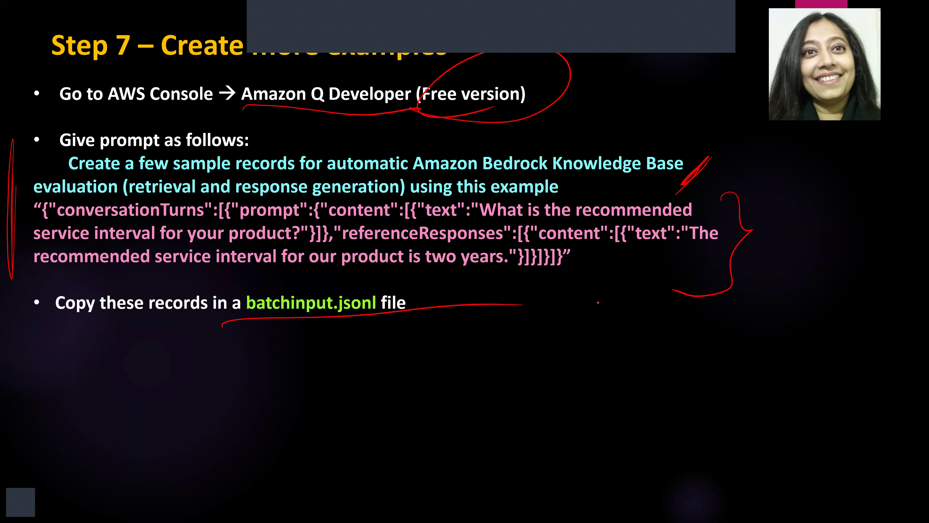
# Step: Switch to the Recording 8.pptx editor, open slide 301, and copy the "Create a few sample records" prompt sentence without the JSON example
pyautogui.hotkey('alt', 'Tab')
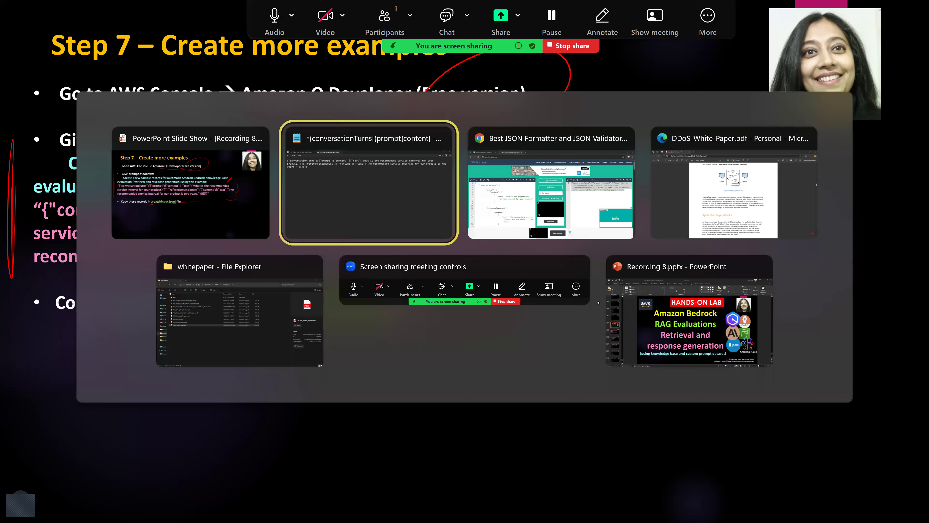
pyautogui.hotkey('alt', 'Tab')
pyautogui.hotkey('alt', 'Tab')
pyautogui.hotkey('alt', 'Tab')
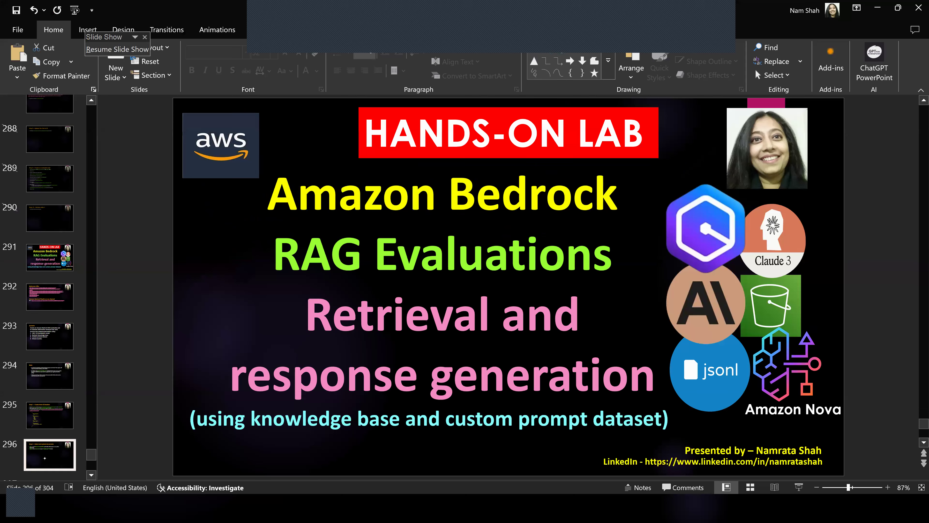
pyautogui.click(44, 458)
pyautogui.scroll(-2, 49, 402)
pyautogui.scroll(-3, 44, 402)
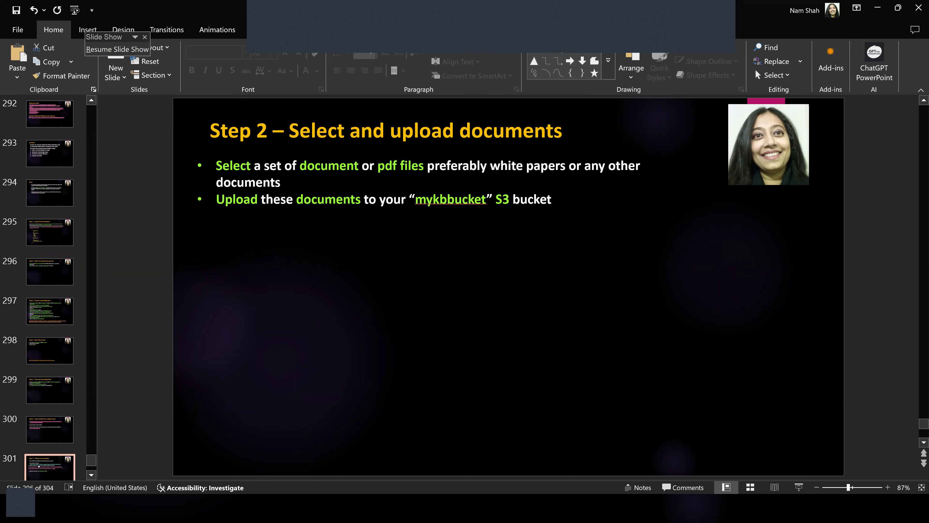
pyautogui.click(38, 465)
pyautogui.moveTo(222, 215); pyautogui.dragTo(575, 233)
pyautogui.rightClick(501, 234)
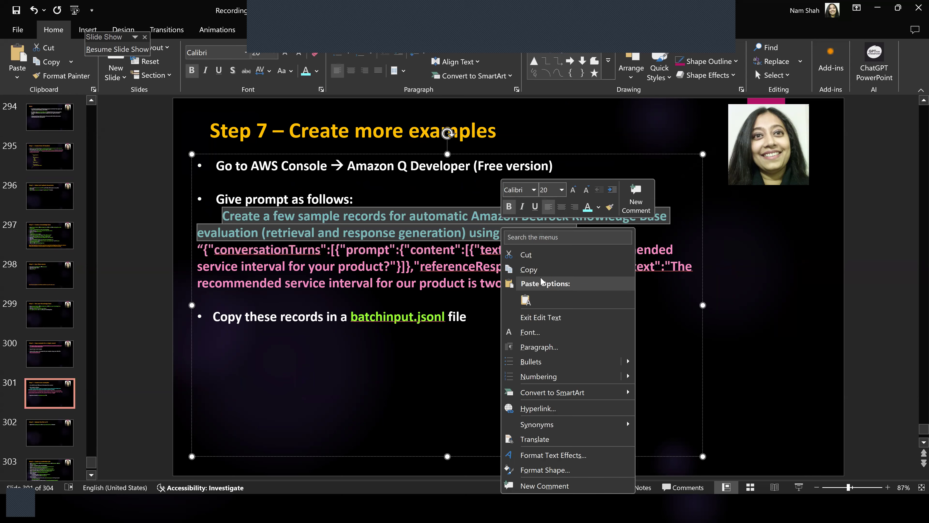
pyautogui.click(541, 272)
# Step: Switch to Notepad and insert the copied prompt sentence above the JSON record, ending it with an opening quotation mark
pyautogui.hotkey('alt', 'Tab')
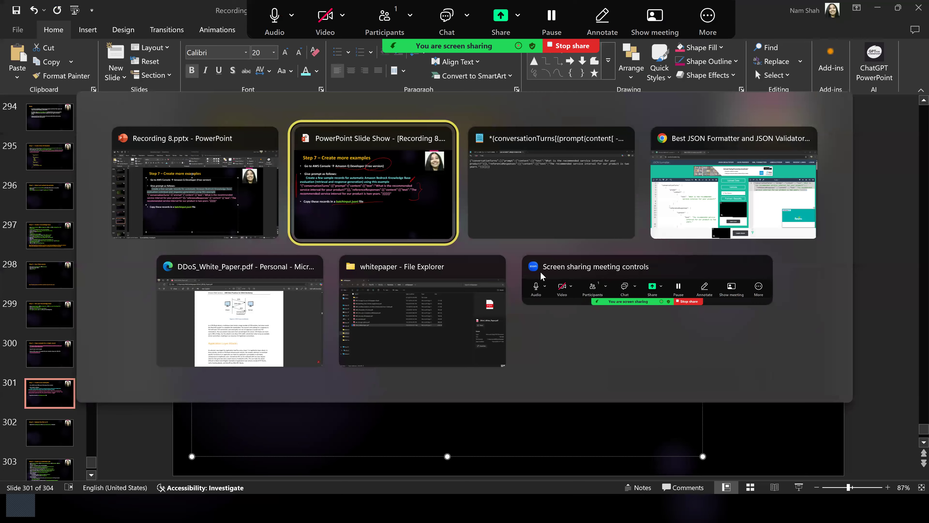
pyautogui.hotkey('alt', 'Tab')
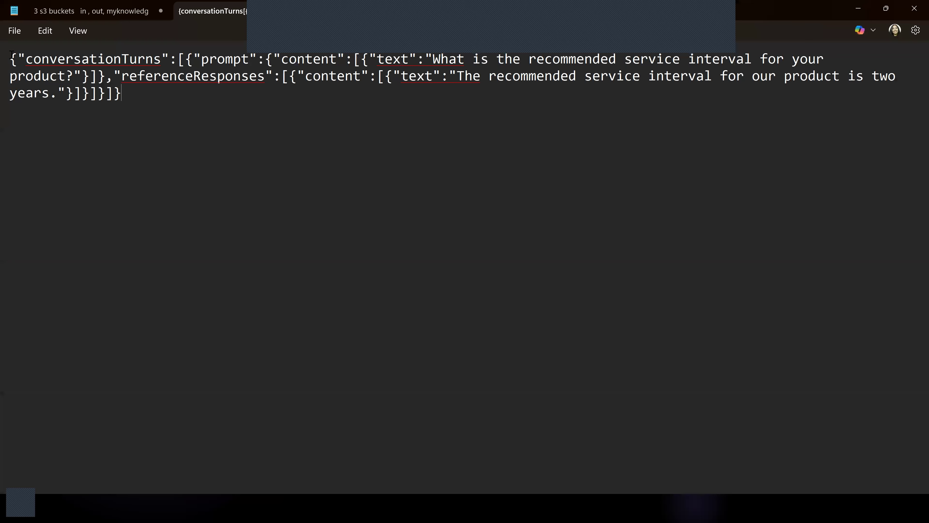
pyautogui.click(9, 58)
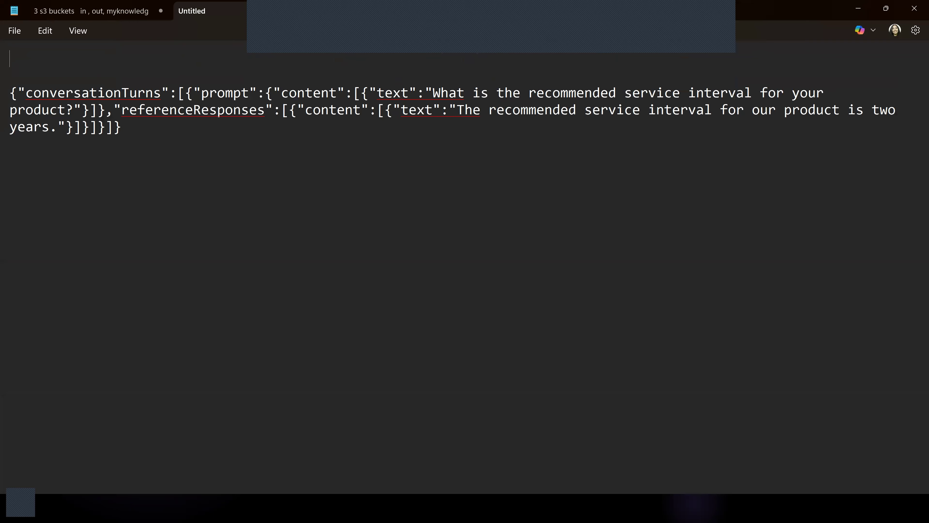
pyautogui.hotkey('ctrl', 'v')
pyautogui.write('"')
# Step: Remove the line breaks before the JSON record so it directly follows the prompt's opening quotation mark
pyautogui.press('Down')
pyautogui.press('Down')
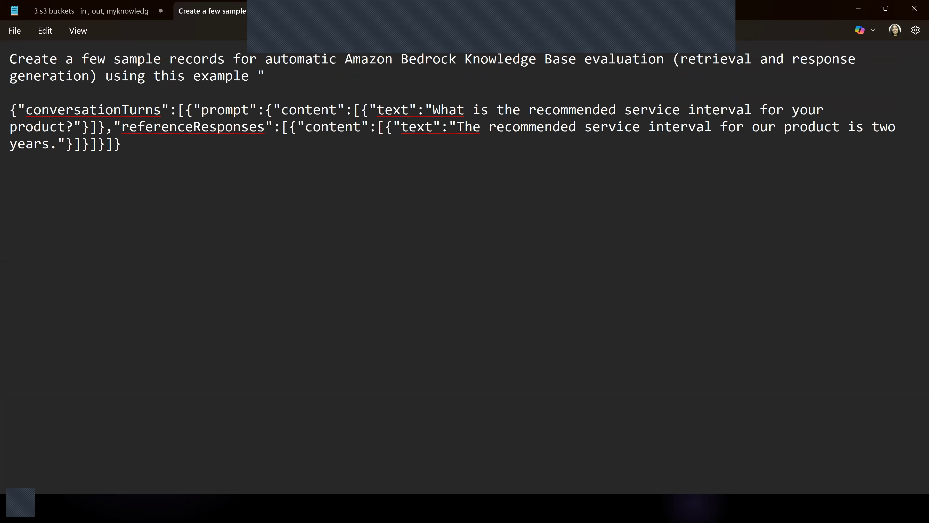
pyautogui.click(13, 115)
pyautogui.click(13, 115)
pyautogui.press('BackSpace')
pyautogui.press('BackSpace')
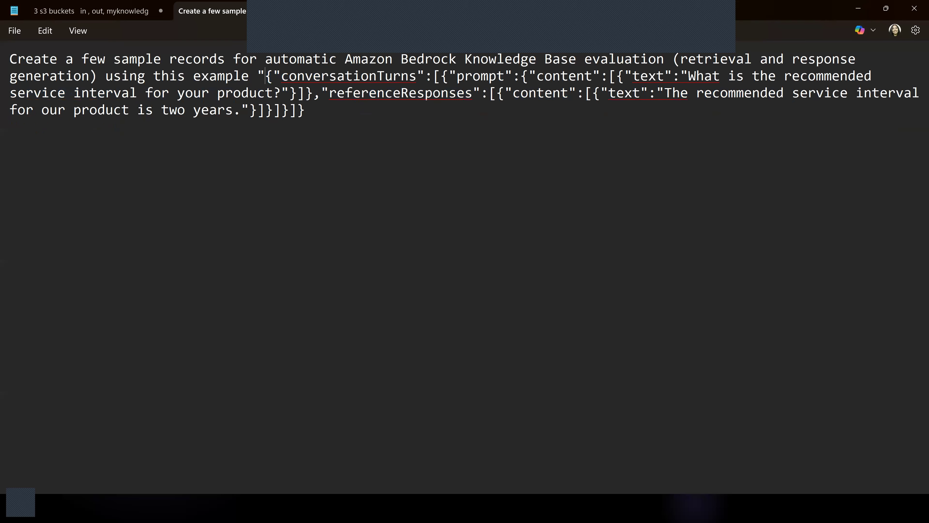
# Step: Close the JSON example with an ending quotation mark and copy the entire prompt
pyautogui.click(340, 112)
pyautogui.write('"')
pyautogui.moveTo(265, 76); pyautogui.dragTo(304, 110)
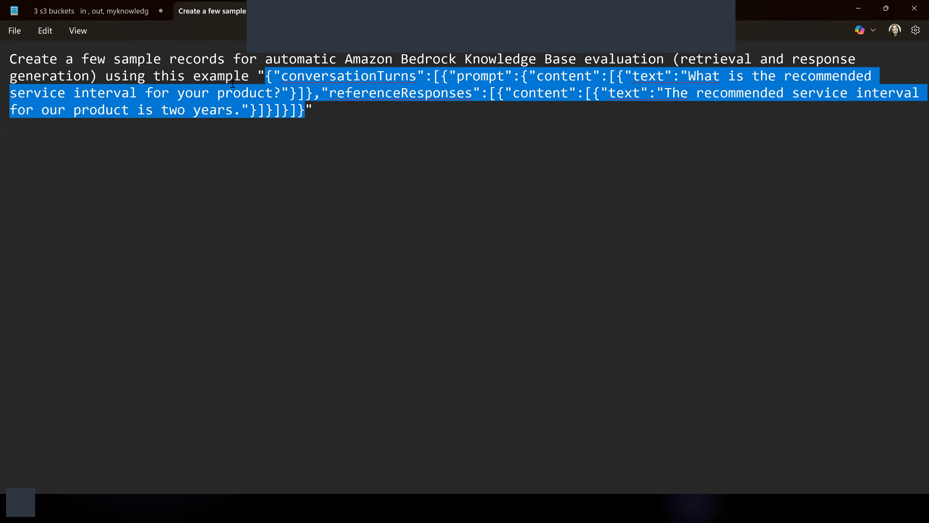
pyautogui.click(366, 123)
pyautogui.press('BackSpace')
pyautogui.hotkey('ctrl', 'a')
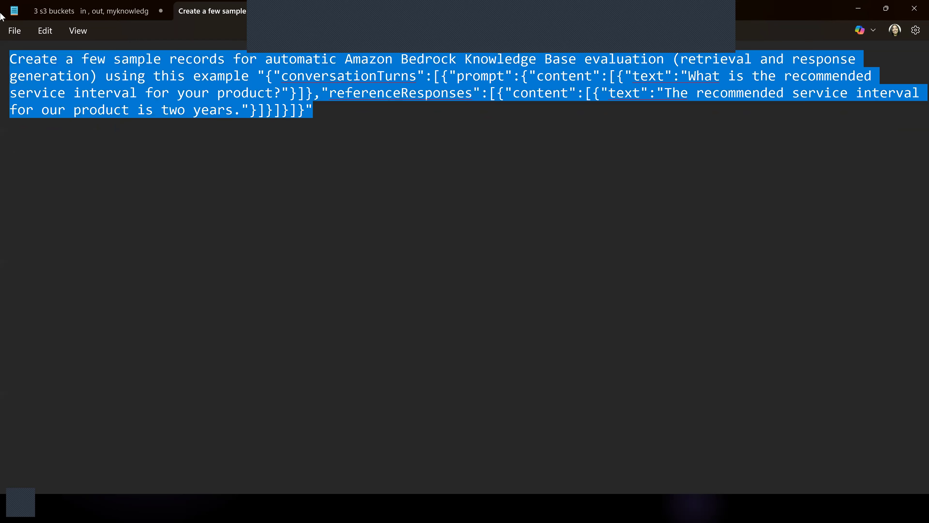
pyautogui.rightClick(65, 78)
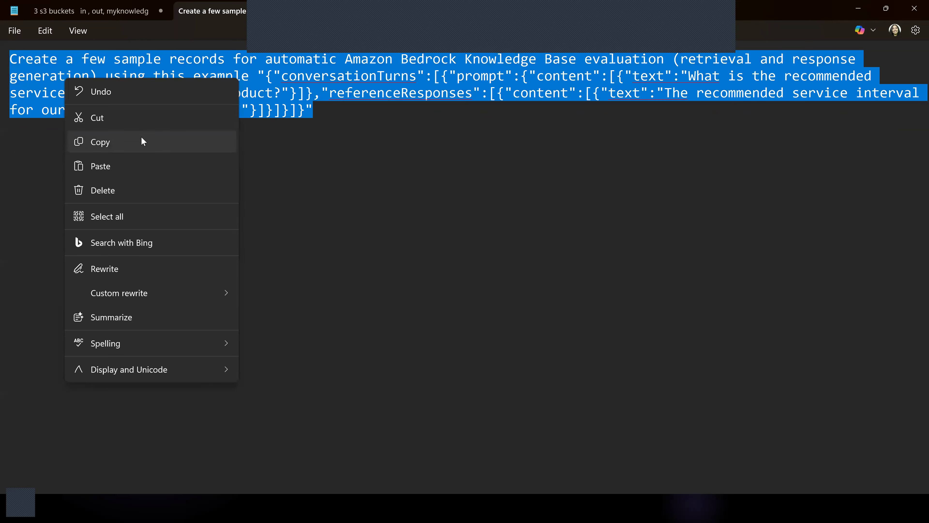
pyautogui.click(142, 139)
# Step: Switch to the Amazon Bedrock console in the browser, go to its Overview page, dismiss the Prompt routers banner, and open the Amazon Q chat
pyautogui.hotkey('alt', 'Tab')
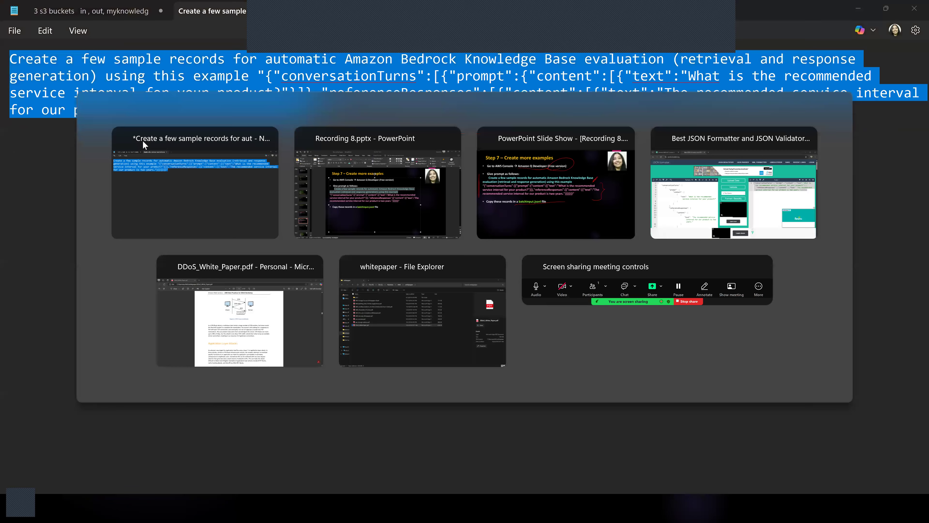
pyautogui.press('Tab')
pyautogui.press('Tab')
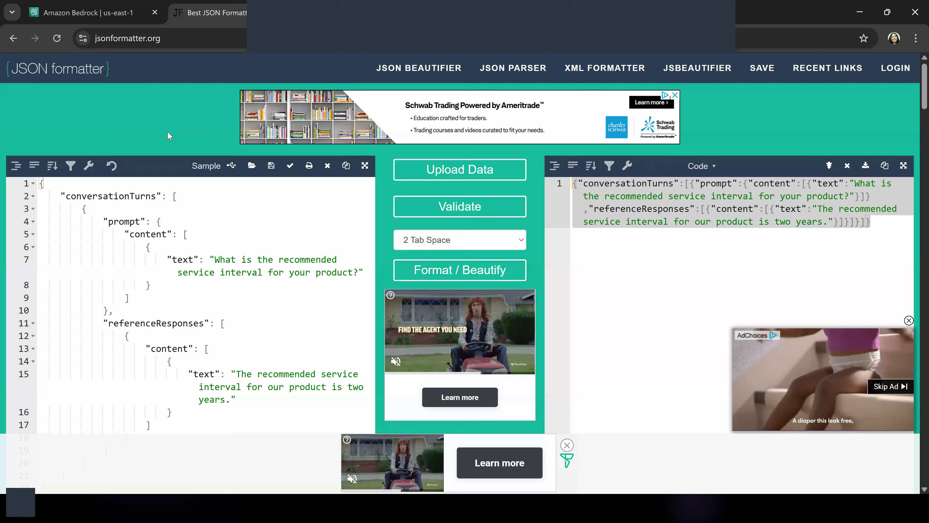
pyautogui.click(127, 10)
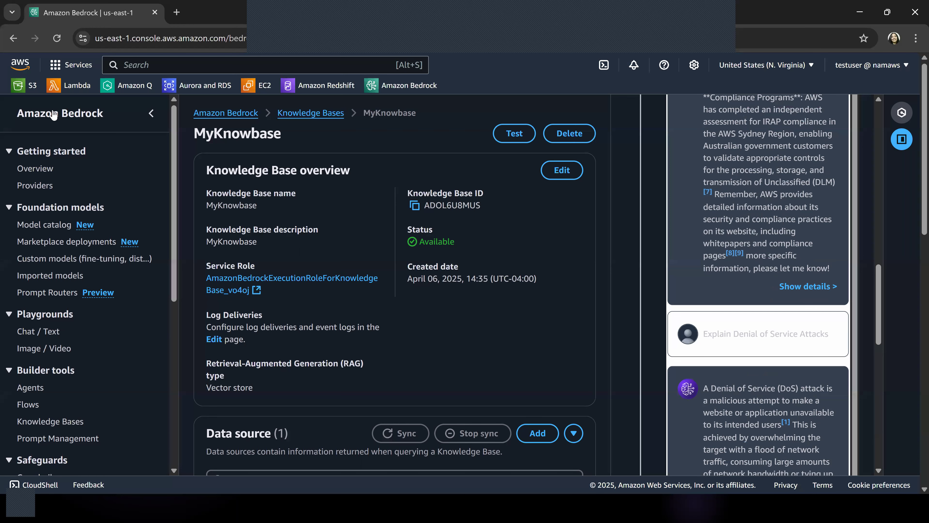
pyautogui.click(62, 115)
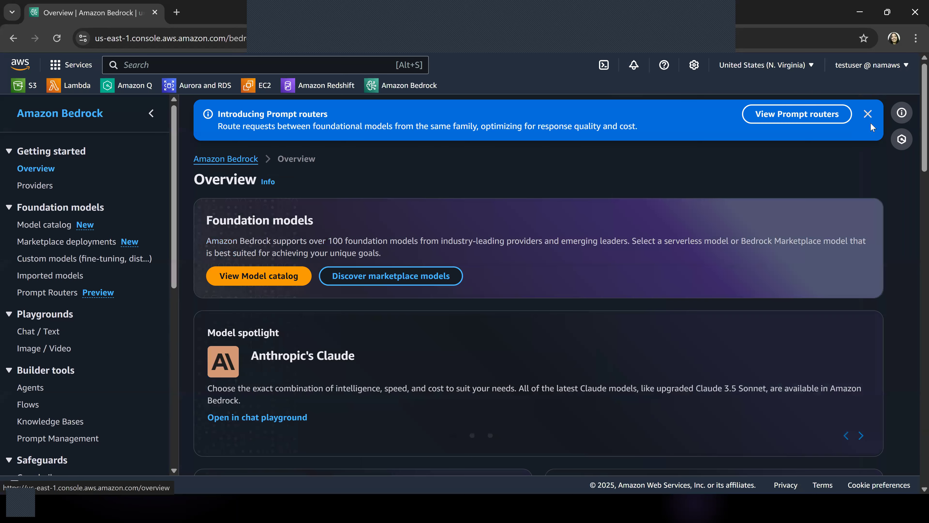
pyautogui.click(867, 113)
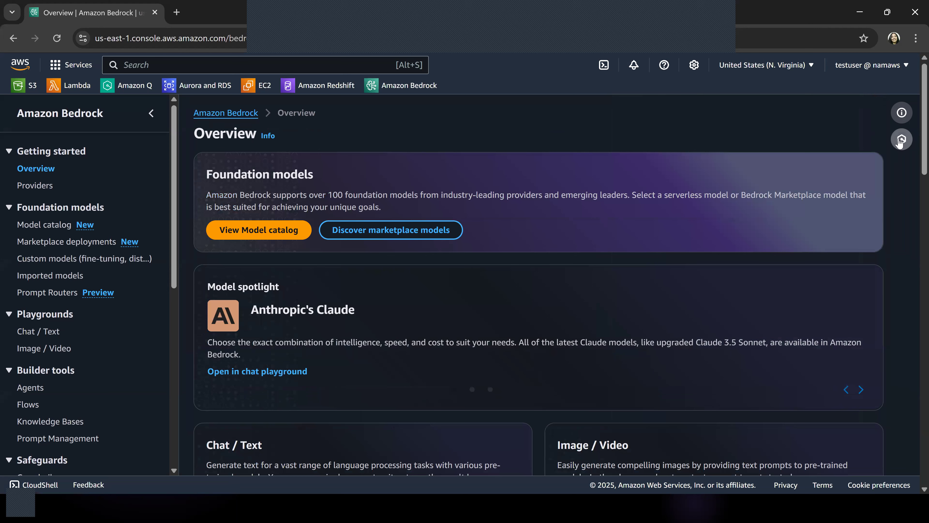
pyautogui.click(901, 142)
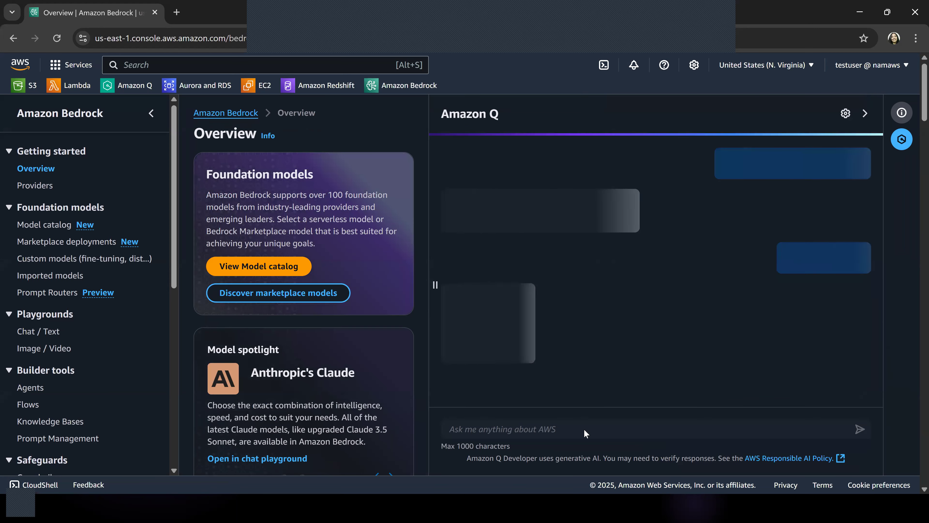
# Step: Paste the copied sample-records prompt into the Amazon Q chat and submit it
pyautogui.click(495, 430)
pyautogui.rightClick(495, 430)
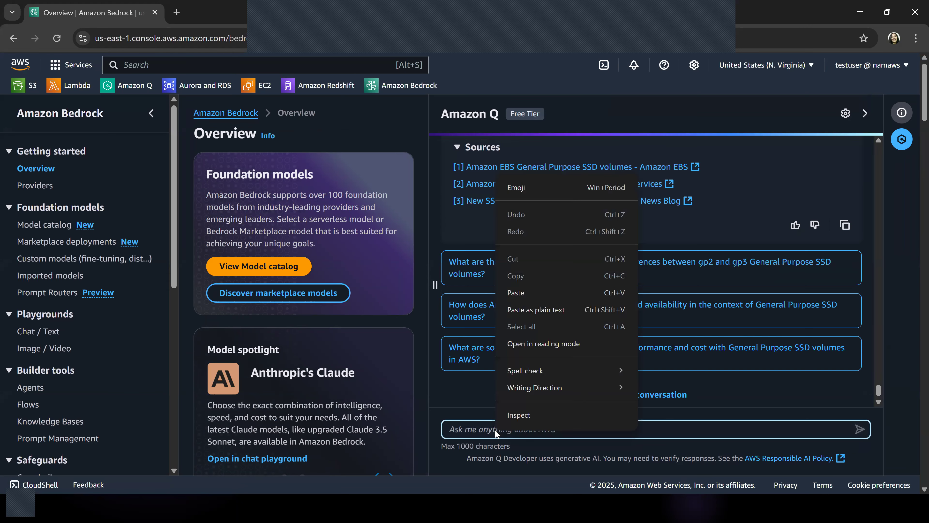
pyautogui.click(533, 294)
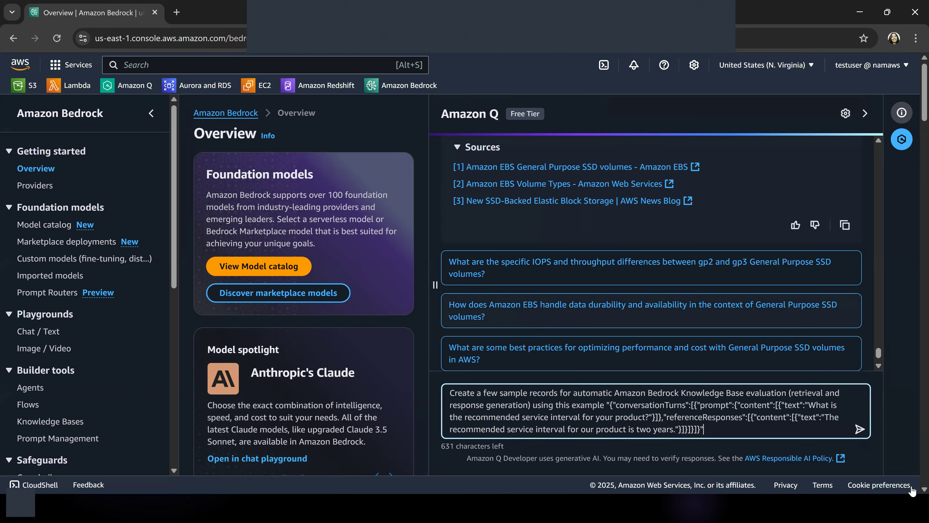
pyautogui.click(859, 431)
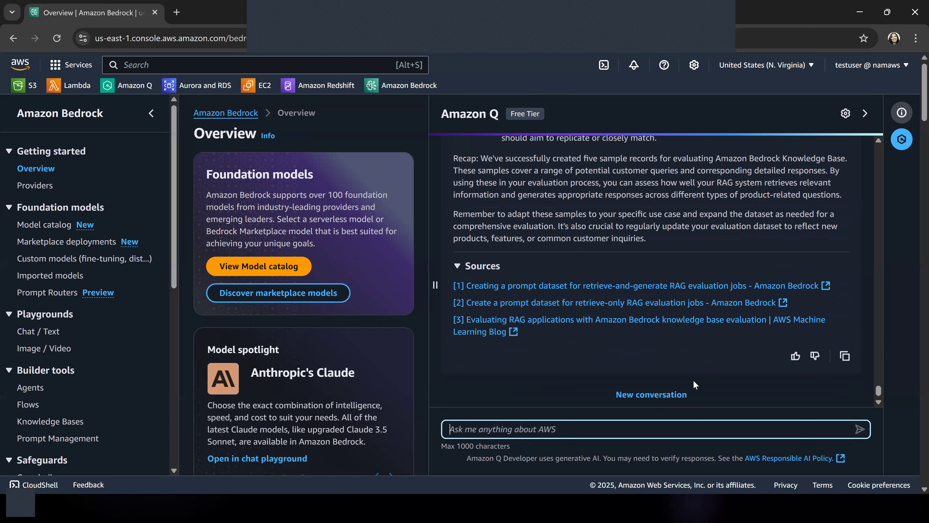
# Step: Copy all five sample JSON records from the Create Sample Records section of Amazon Q's answer
pyautogui.scroll(5, 728, 292)
pyautogui.scroll(3, 726, 245)
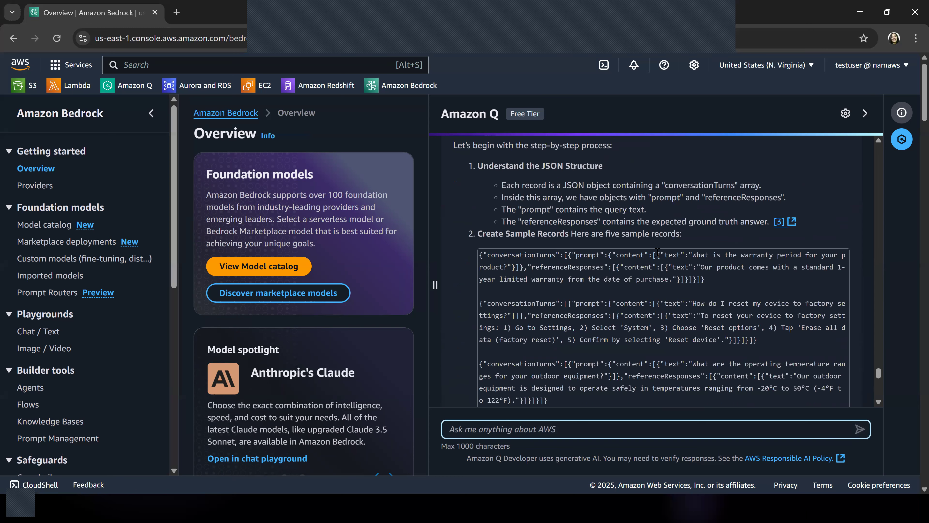
pyautogui.moveTo(480, 255); pyautogui.dragTo(763, 291)
pyautogui.rightClick(763, 290)
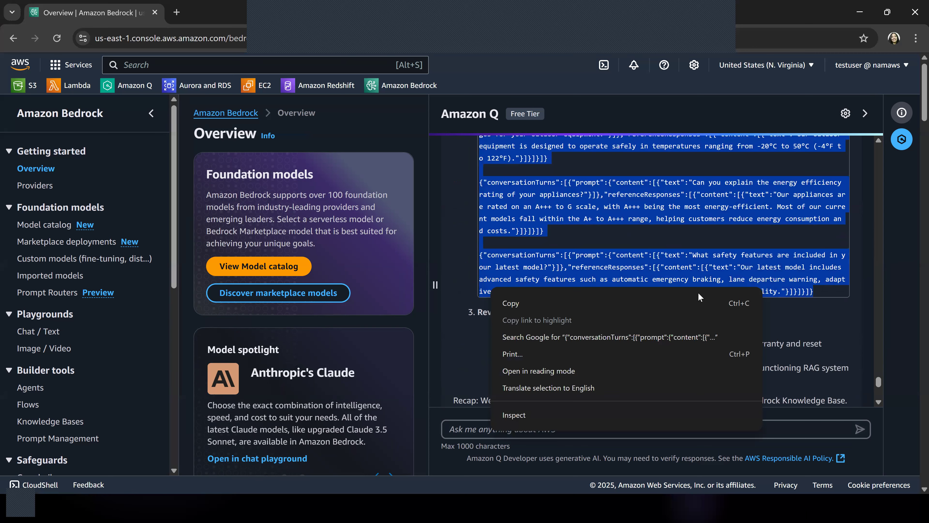
pyautogui.click(604, 307)
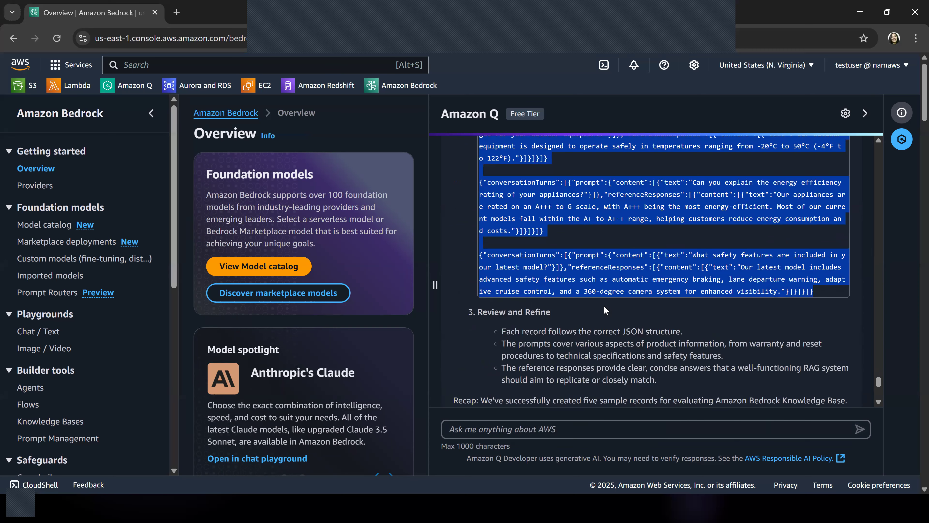
# Step: Switch to Notepad and paste the generated sample records below the prompt
pyautogui.hotkey('alt', 'Tab')
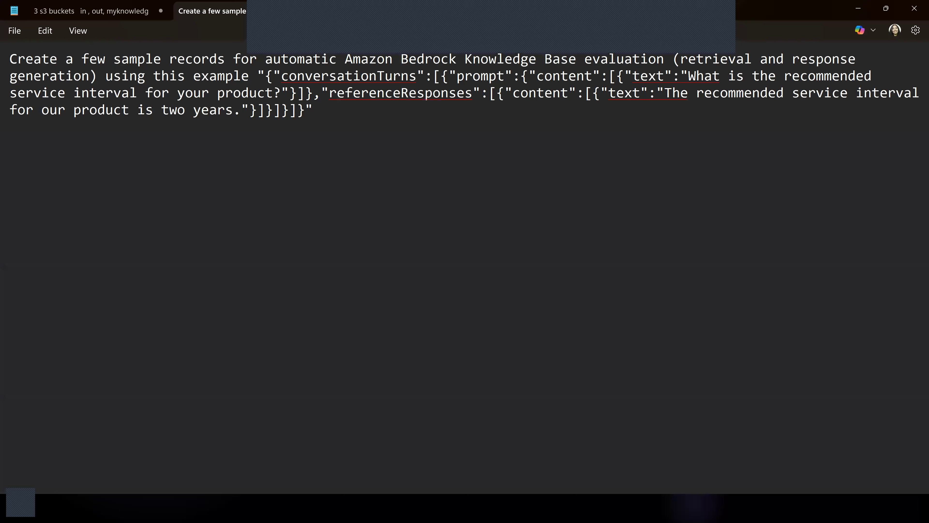
pyautogui.hotkey('ctrl', 'v')
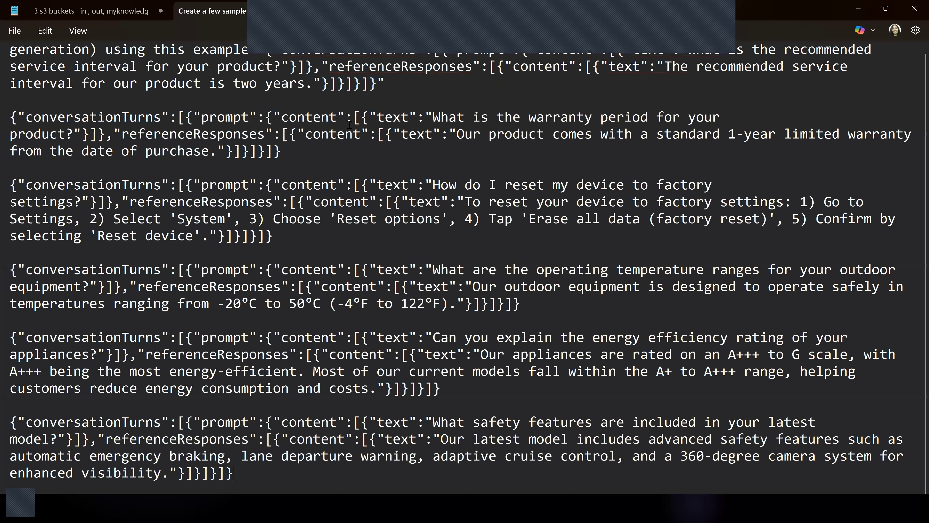
pyautogui.scroll(1, 297, 279)
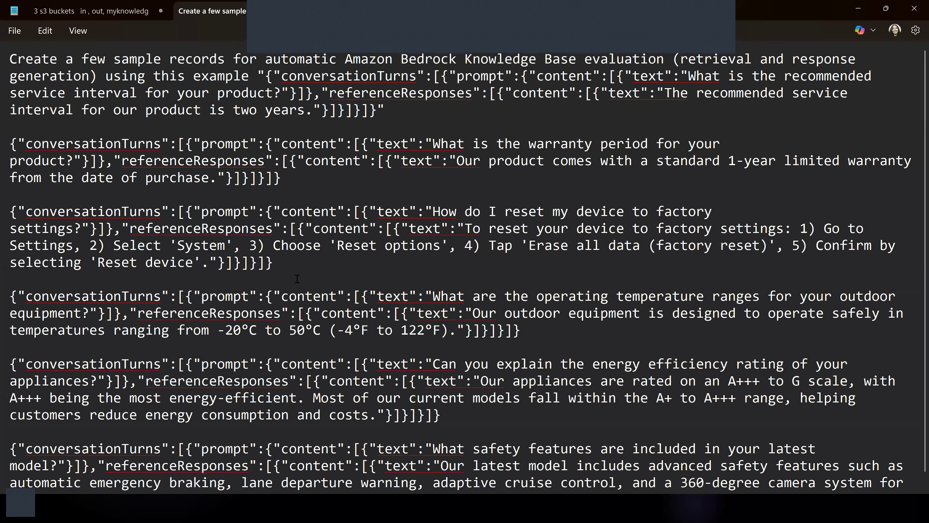
# Step: Delete the instruction paragraph and the blank line above the first JSON record
pyautogui.click(514, 333)
pyautogui.scroll(-1, 467, 412)
pyautogui.click(268, 489)
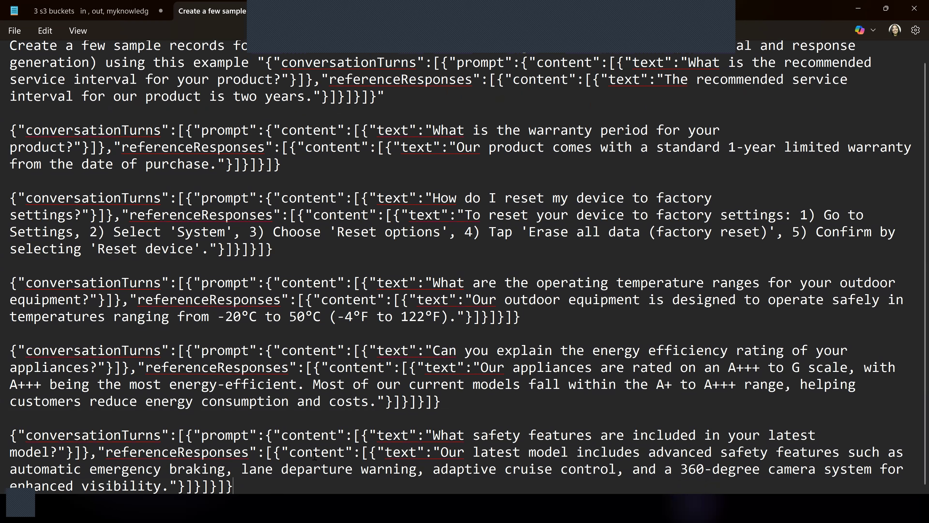
pyautogui.scroll(1, 315, 455)
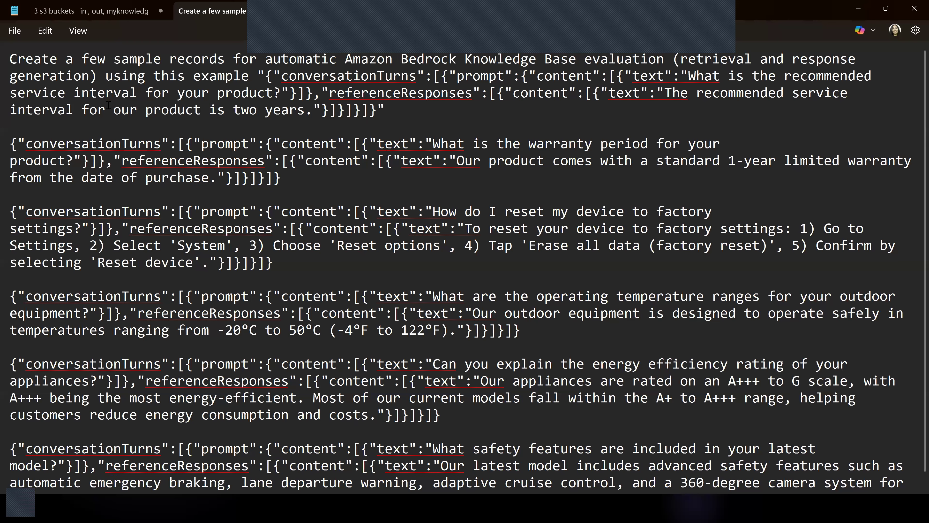
pyautogui.tripleClick(5, 34)
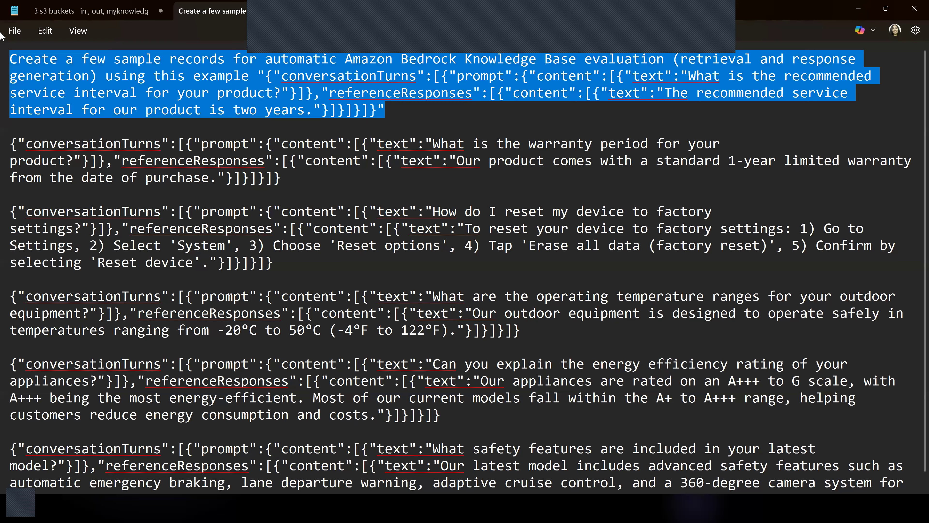
pyautogui.press('Delete')
pyautogui.press('Delete')
pyautogui.press('Delete')
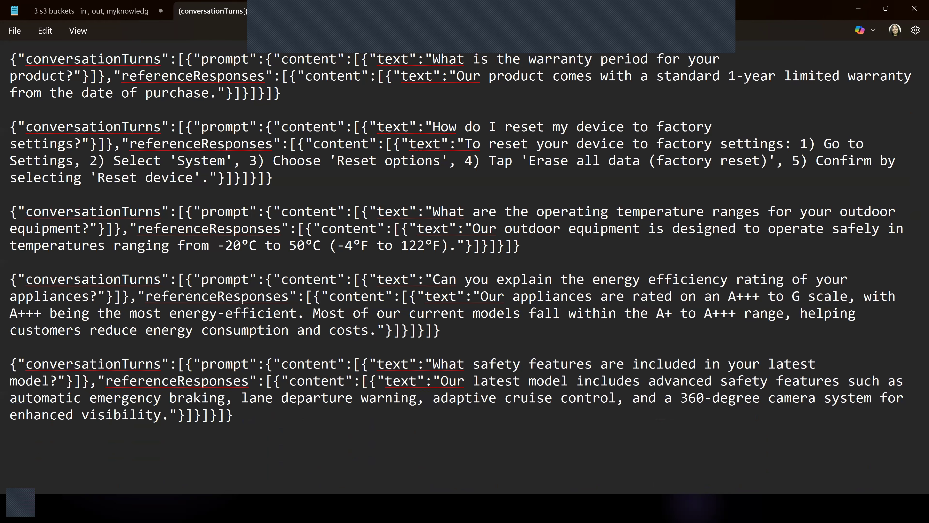
# Step: Remove the blank lines between the JSON records so that each record directly follows the previous one
pyautogui.press('Down')
pyautogui.press('Down')
pyautogui.press('Down')
pyautogui.press('BackSpace')
pyautogui.press('Down')
pyautogui.press('Down')
pyautogui.press('Down')
pyautogui.press('Down')
pyautogui.press('Down')
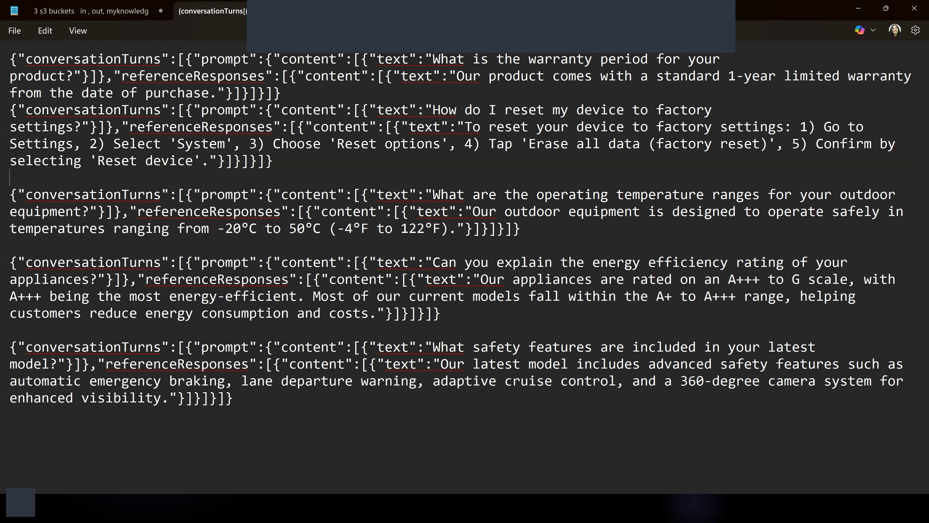
pyautogui.press('BackSpace')
pyautogui.press('Down')
pyautogui.press('Down')
pyautogui.press('Down')
pyautogui.press('Down')
pyautogui.press('BackSpace')
pyautogui.press('Down')
pyautogui.press('Down')
pyautogui.press('Down')
pyautogui.press('Down')
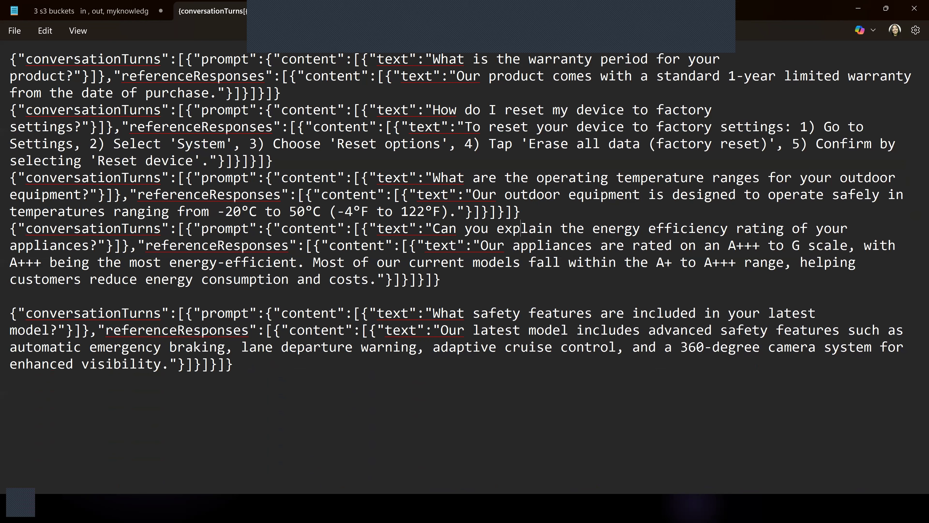
pyautogui.press('Down')
pyautogui.press('BackSpace')
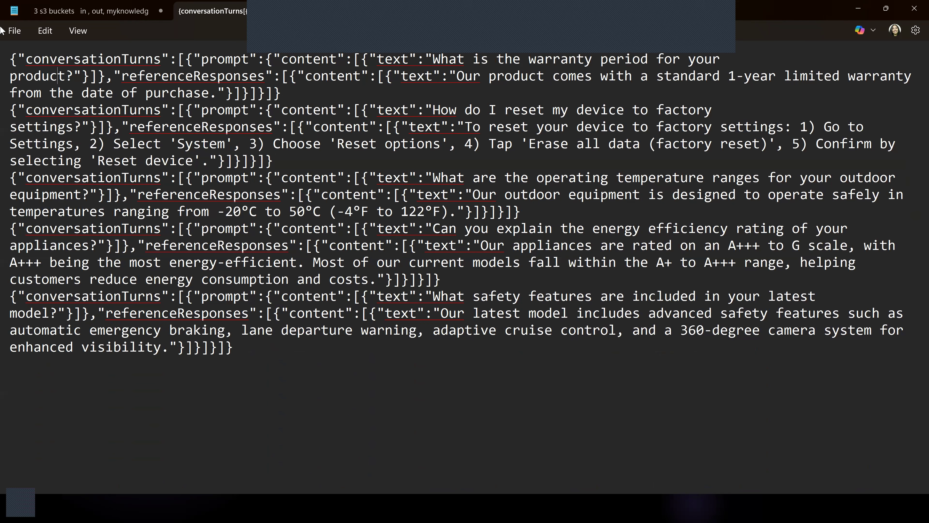
# Step: Save the records as batchinput.jsonl in the Bedrock folder, using the All files type
pyautogui.click(14, 30)
pyautogui.click(58, 152)
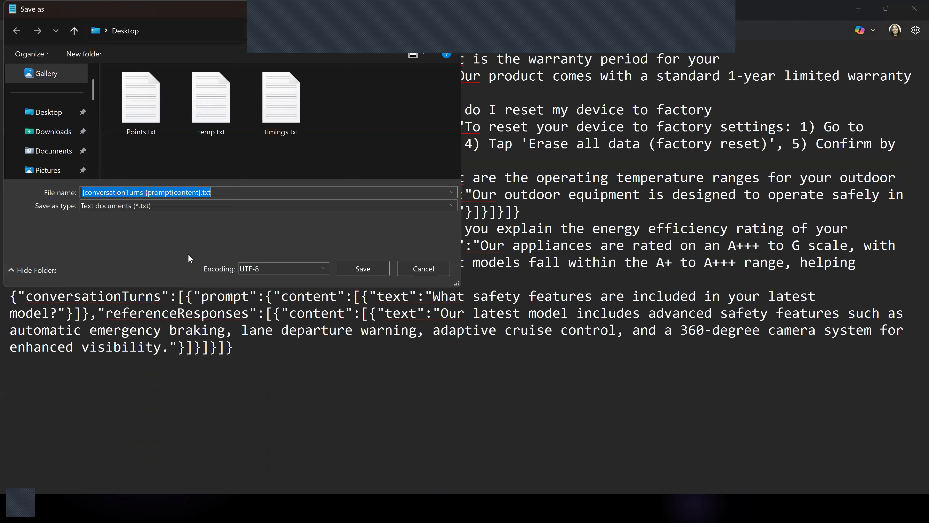
pyautogui.scroll(-2, 53, 132)
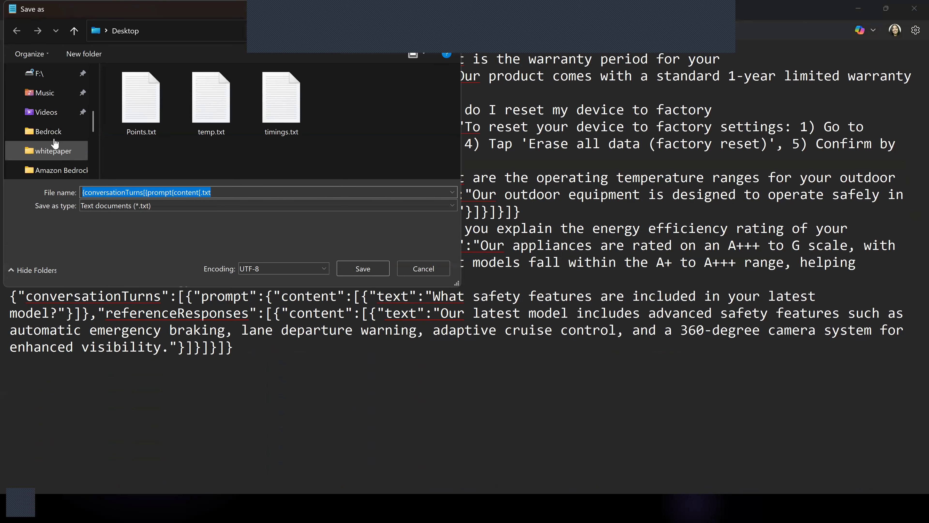
pyautogui.click(54, 135)
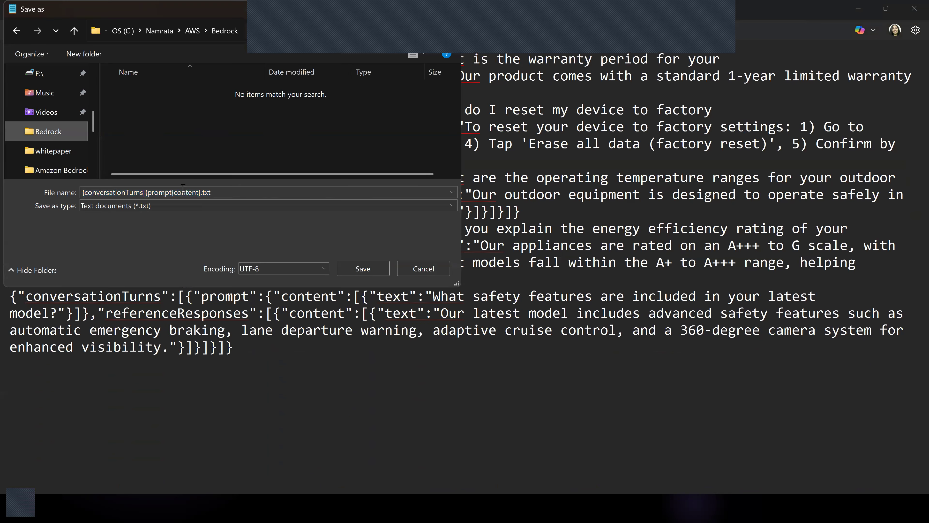
pyautogui.click(210, 205)
pyautogui.click(172, 227)
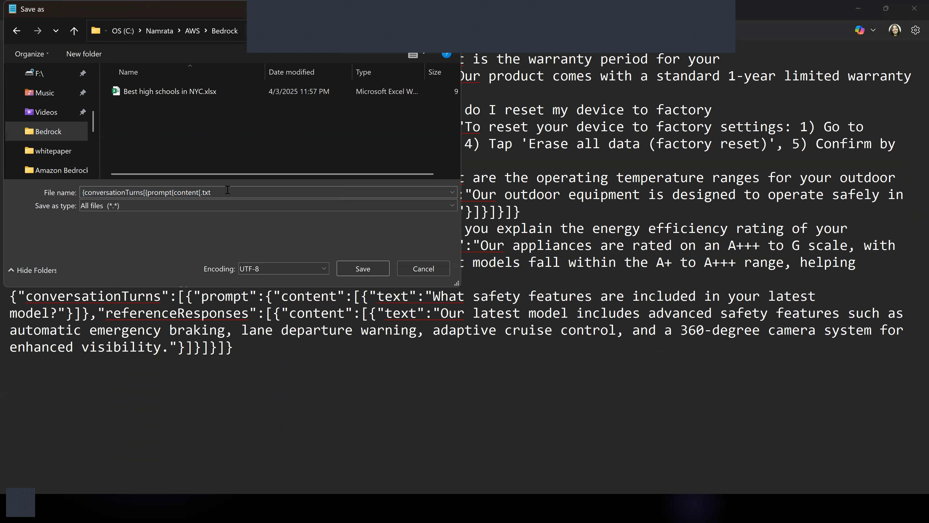
pyautogui.hotkey('alt', 'n')
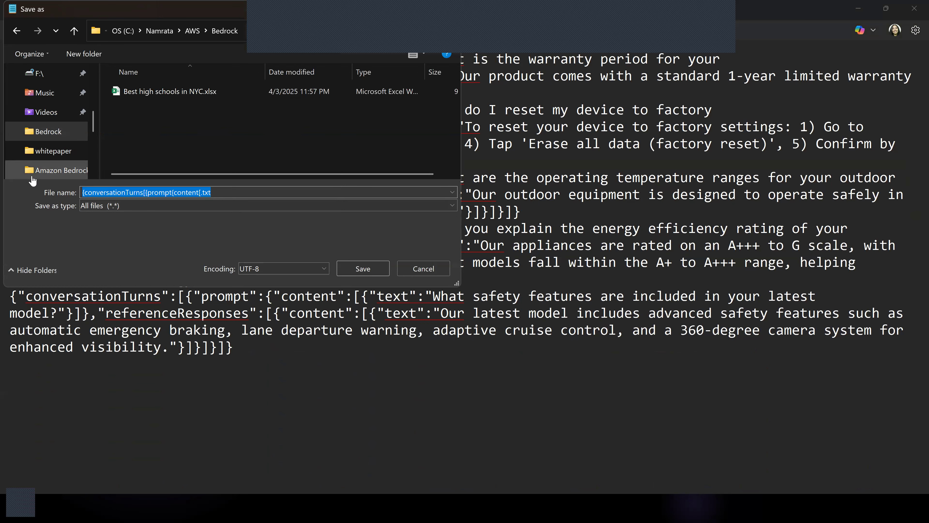
pyautogui.write('batchinput.jspn')
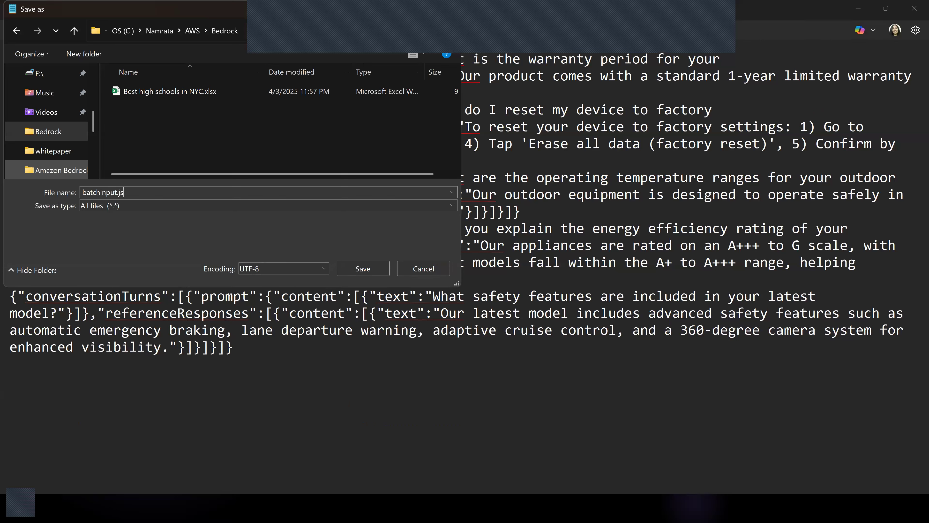
pyautogui.press('BackSpace')
pyautogui.write('onl')
pyautogui.click(353, 269)
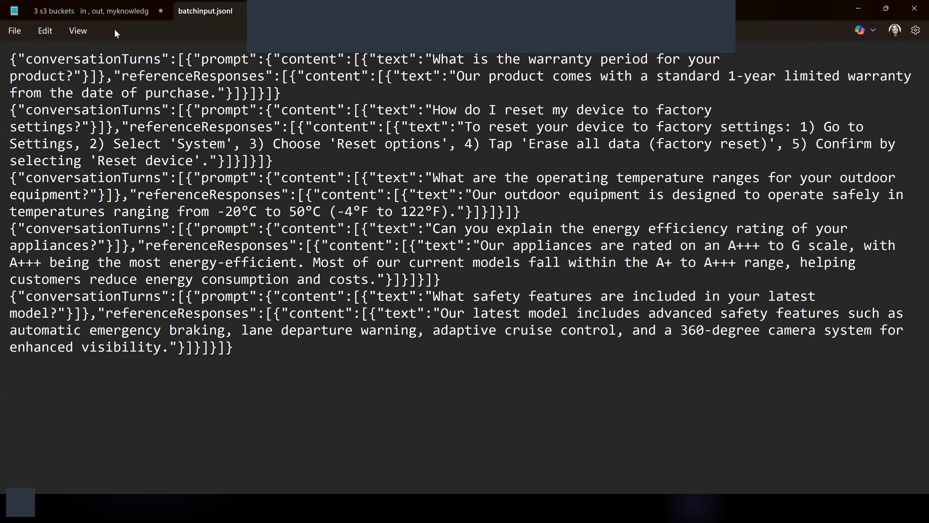
pyautogui.hotkey('alt', 'Tab')
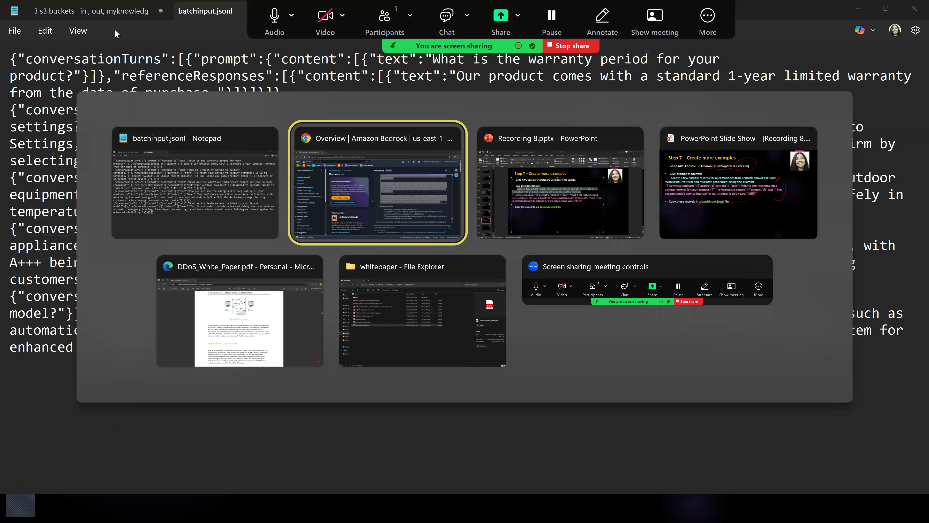
pyautogui.hotkey('alt', 'Tab')
pyautogui.hotkey('alt', 'Tab')
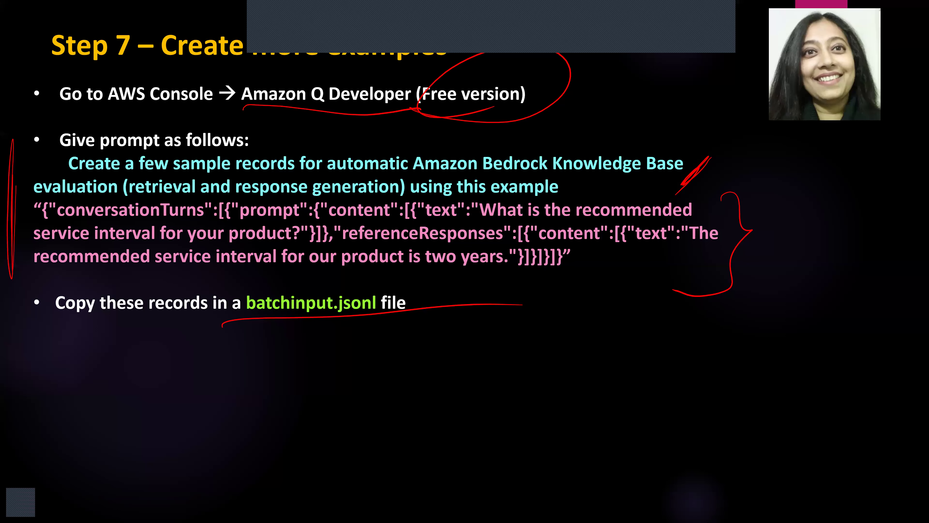
pyautogui.moveTo(36, 44); pyautogui.dragTo(137, 1)
pyautogui.press('Right')
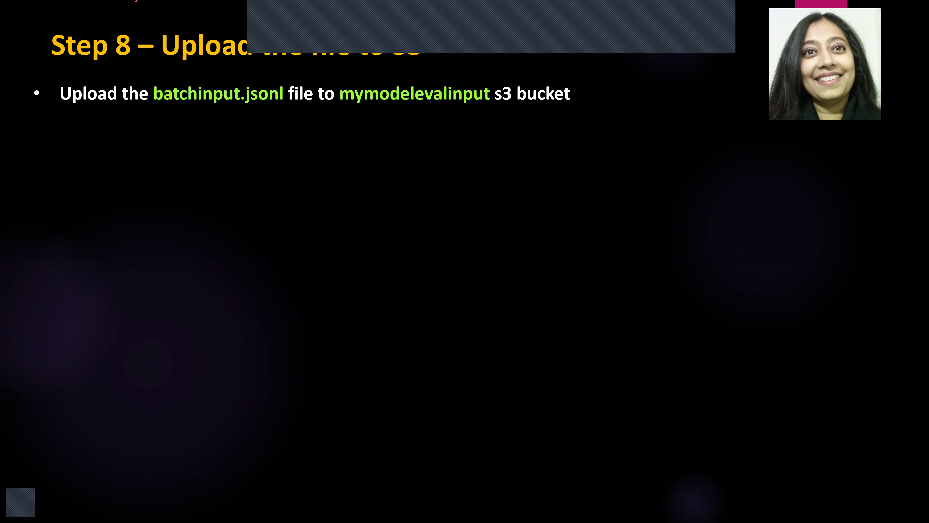
pyautogui.moveTo(149, 112)
pyautogui.mouseDown()
pyautogui.moveTo(338, 128)
pyautogui.moveTo(421, 151)
pyautogui.mouseUp()
pyautogui.press('Right')
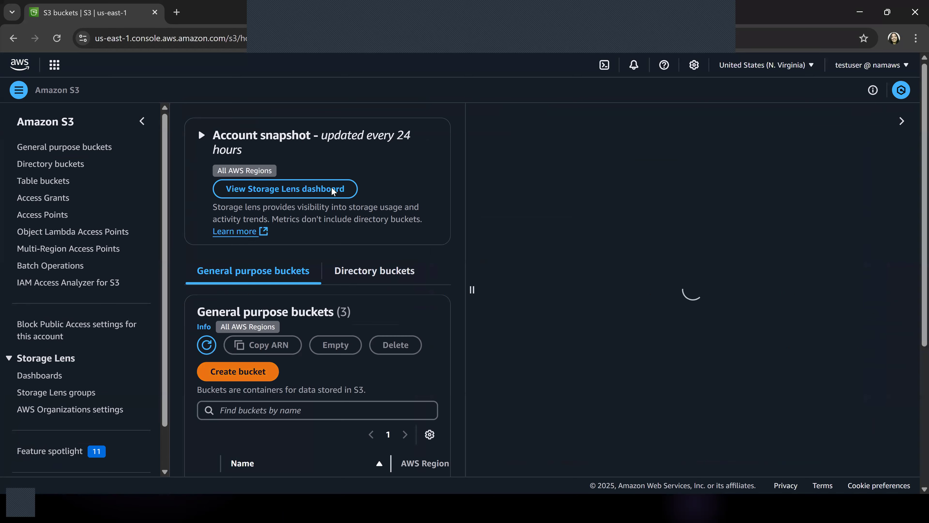
# Step: Upload batchinput.jsonl from the Bedrock folder to the mymodelevalinput S3 bucket and dismiss the upload notice
pyautogui.scroll(-5, 280, 342)
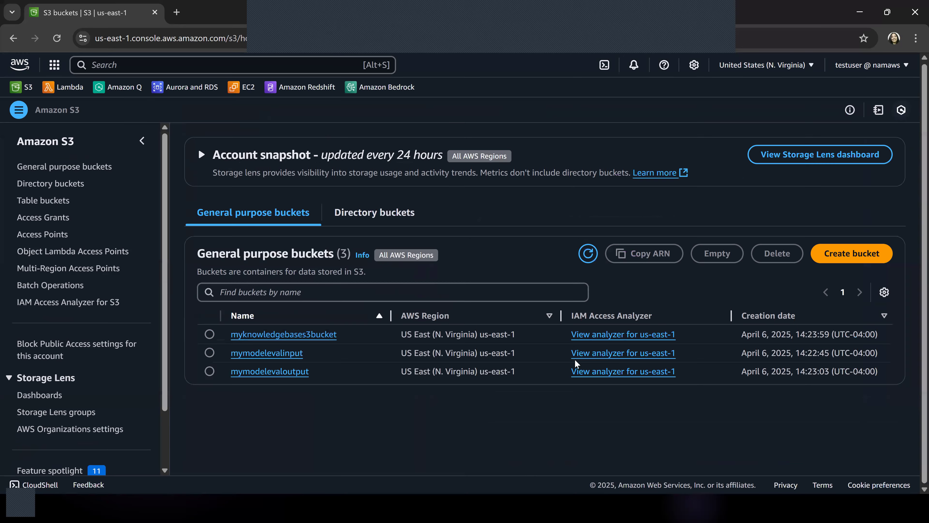
pyautogui.click(264, 353)
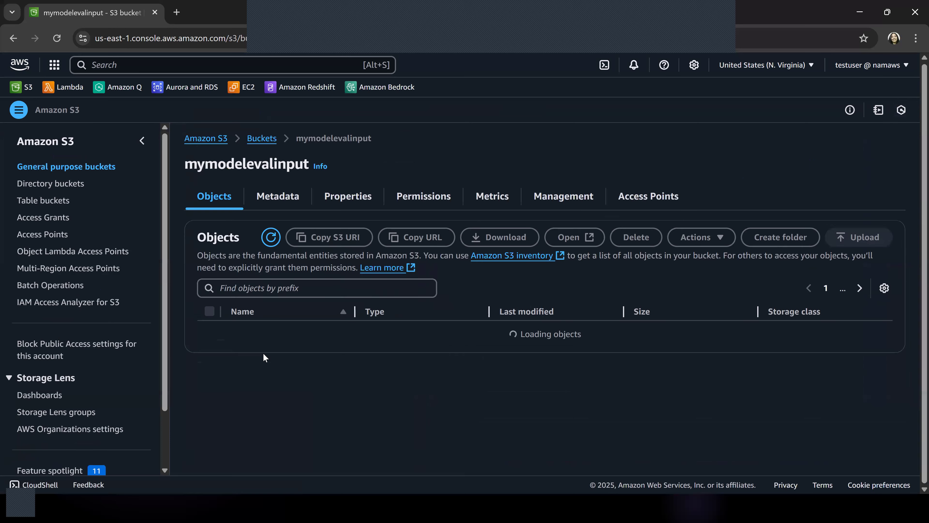
pyautogui.click(549, 356)
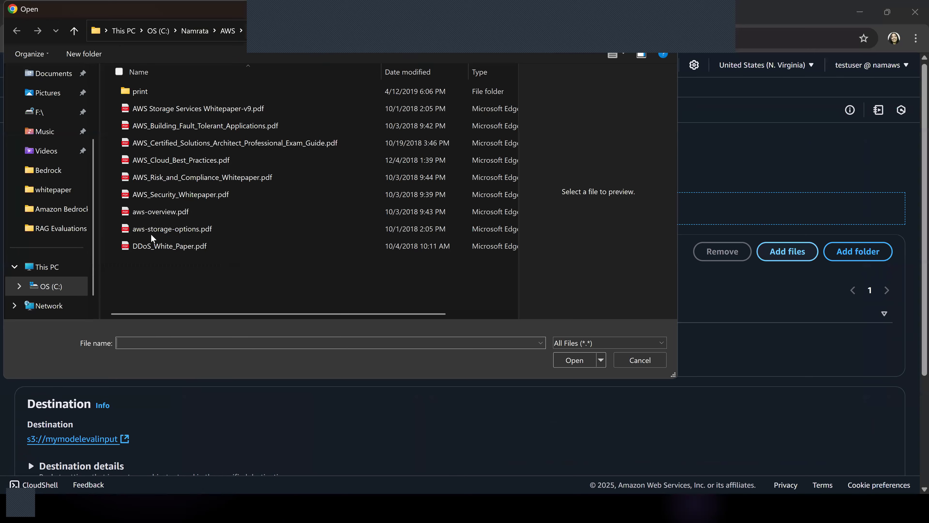
pyautogui.click(45, 171)
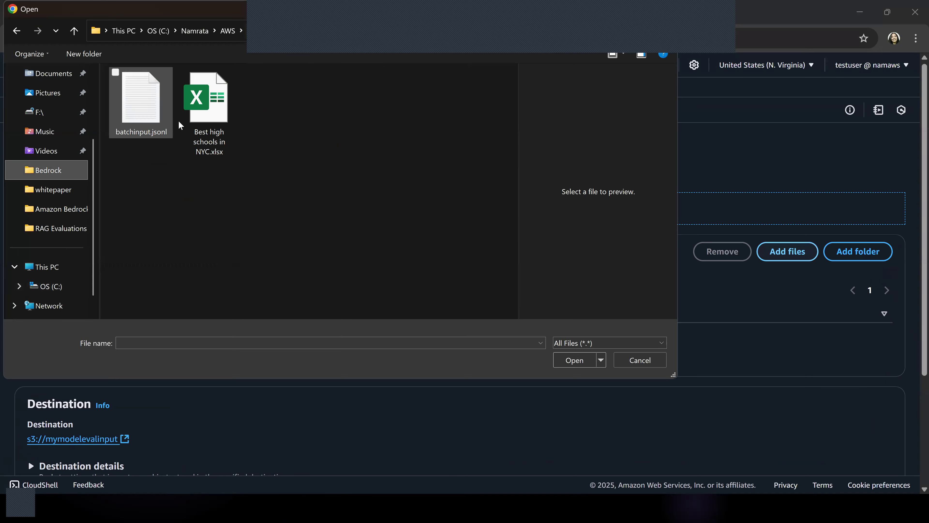
pyautogui.click(130, 122)
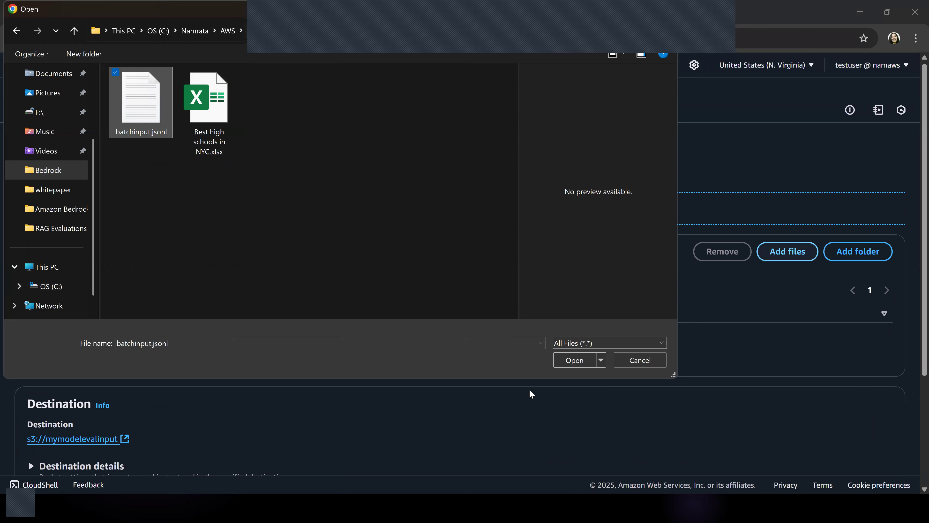
pyautogui.click(574, 360)
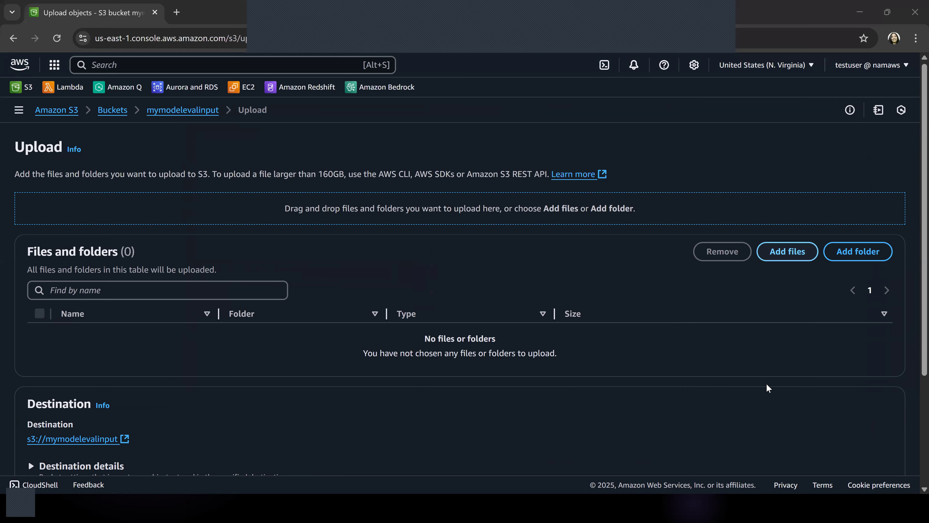
pyautogui.scroll(-3, 767, 402)
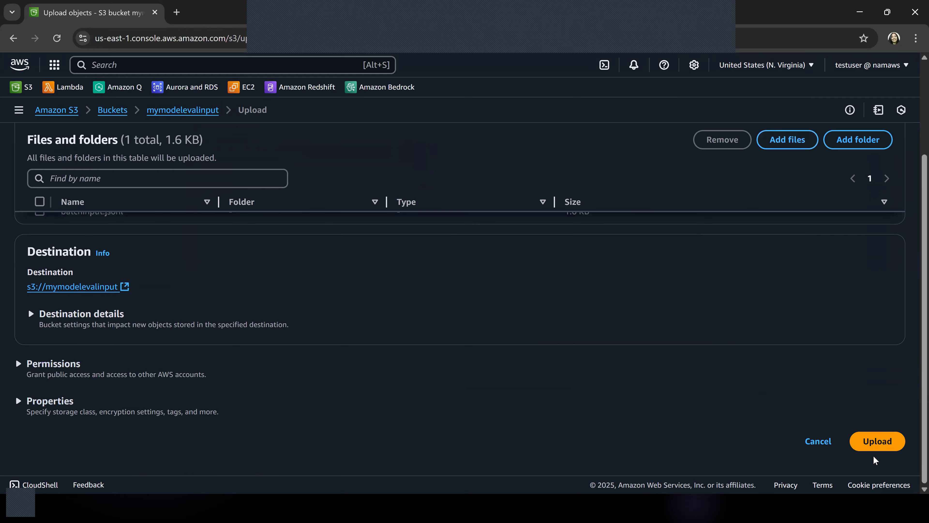
pyautogui.click(873, 442)
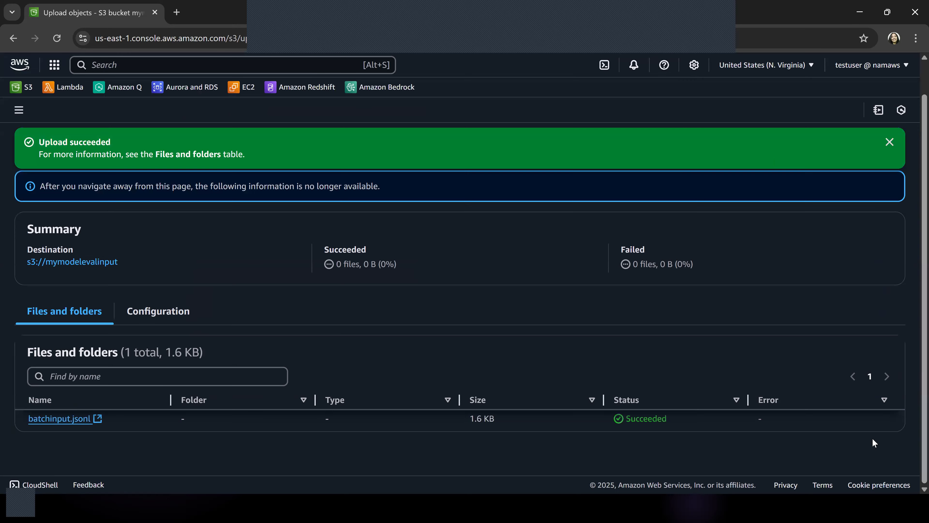
pyautogui.click(889, 142)
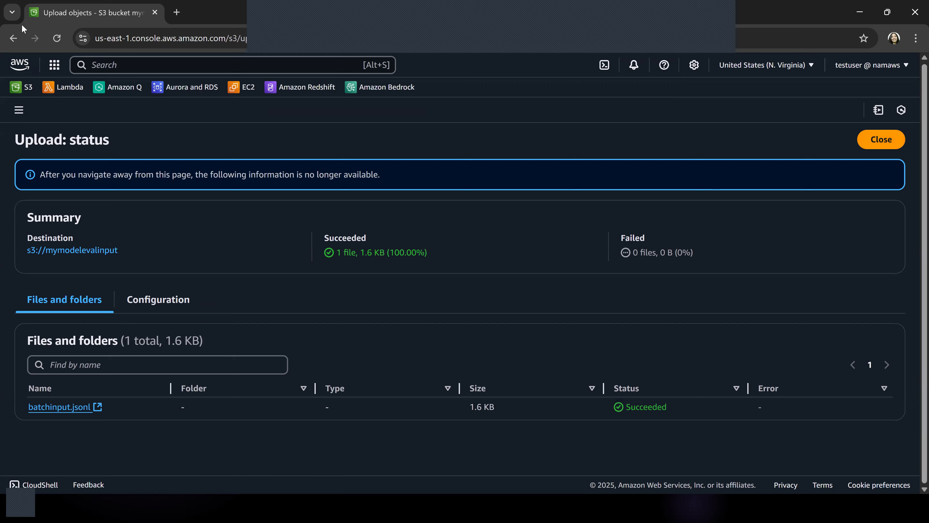
pyautogui.hotkey('alt', 'Tab')
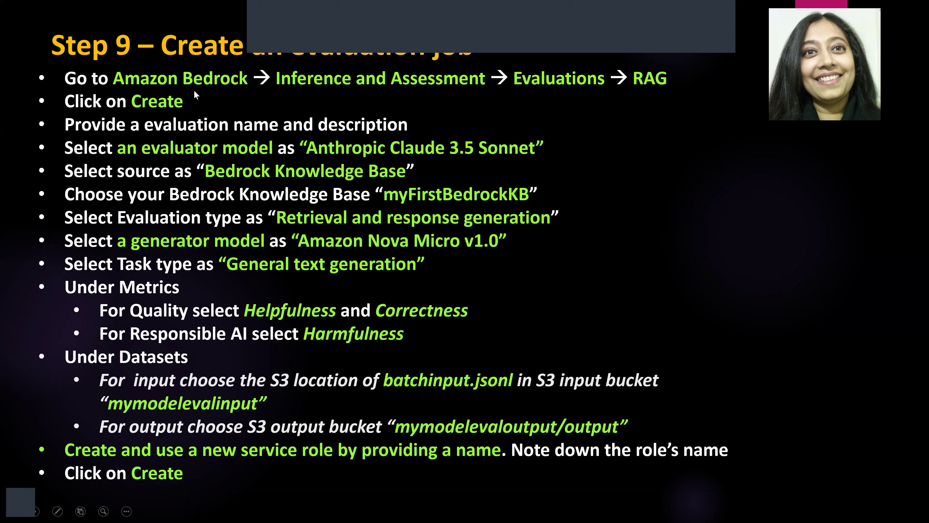
pyautogui.hotkey('ctrl', 'p')
pyautogui.moveTo(508, 96)
pyautogui.mouseDown()
pyautogui.moveTo(608, 104)
pyautogui.moveTo(689, 90)
pyautogui.mouseUp()
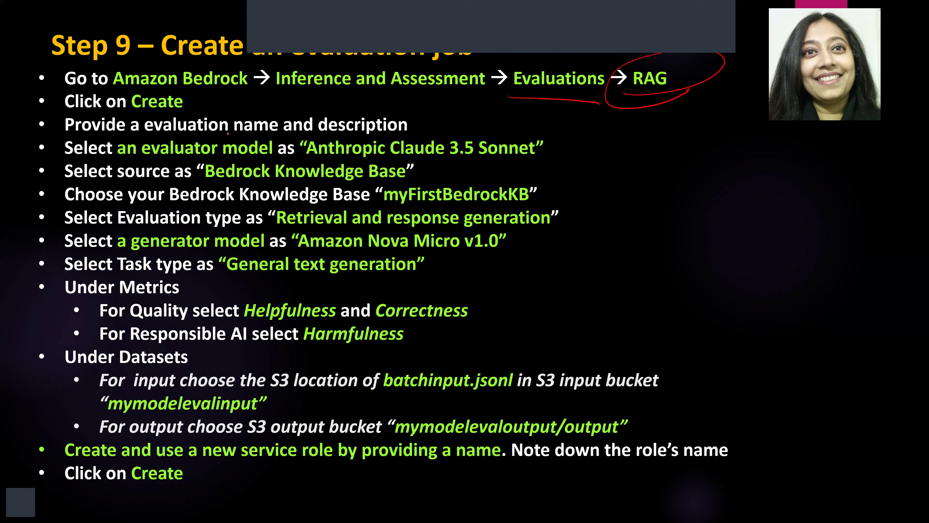
pyautogui.moveTo(236, 131); pyautogui.dragTo(437, 129)
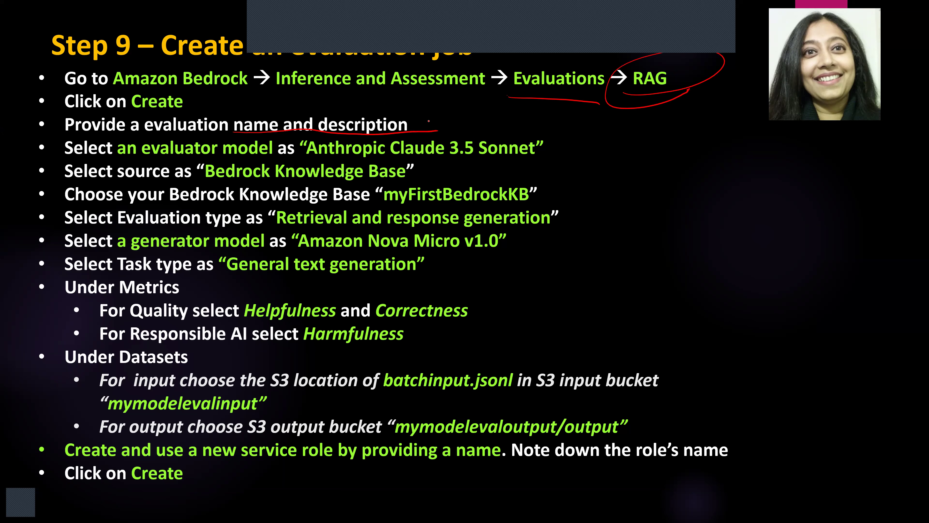
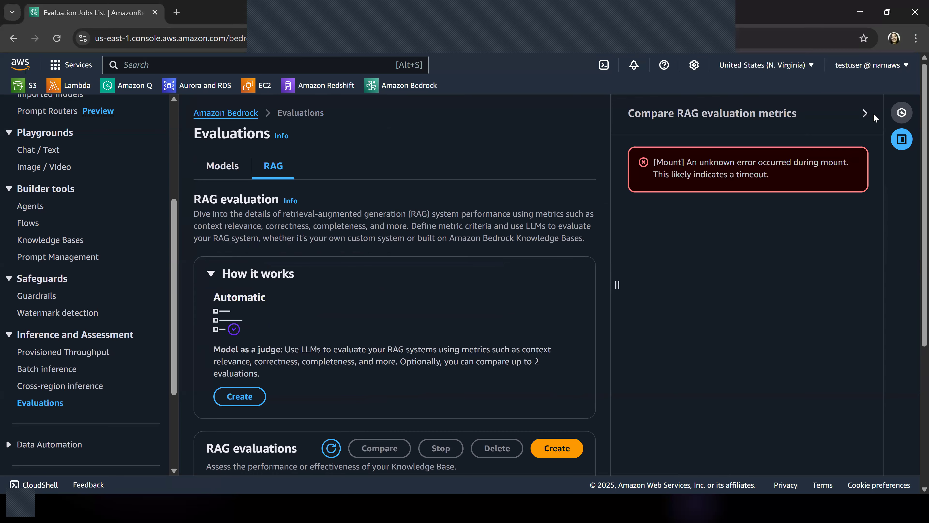
# Step: Close the RAG metrics comparison pane, select myragevaljob and refresh the RAG evaluations list to check the job's status
pyautogui.click(862, 114)
pyautogui.scroll(-4, 600, 290)
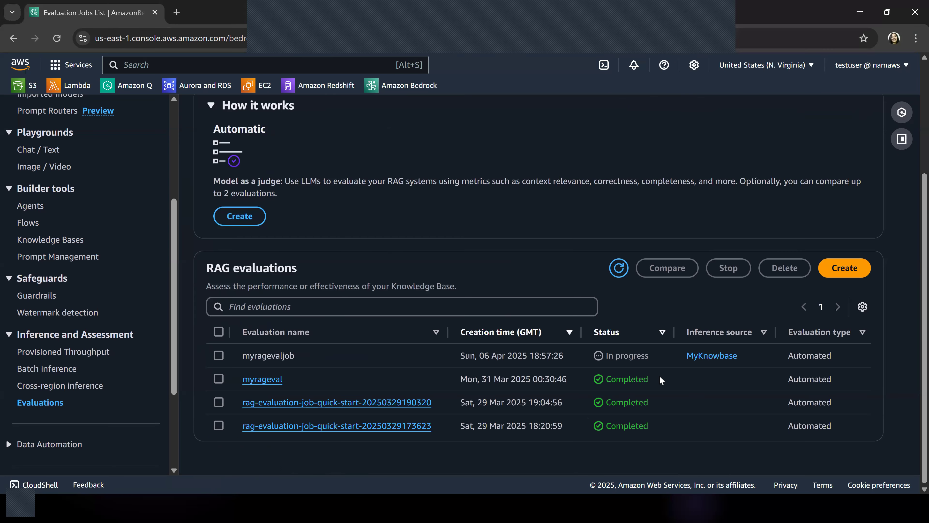
pyautogui.click(216, 357)
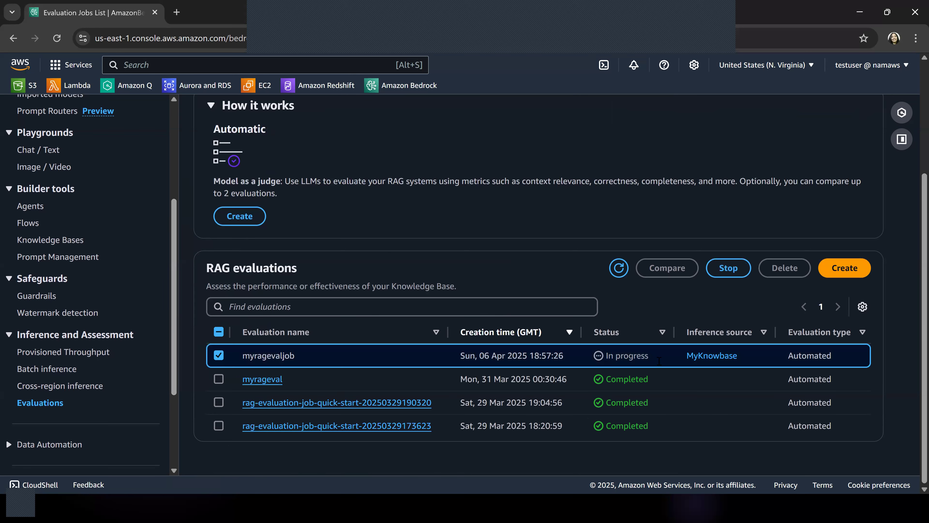
pyautogui.click(611, 265)
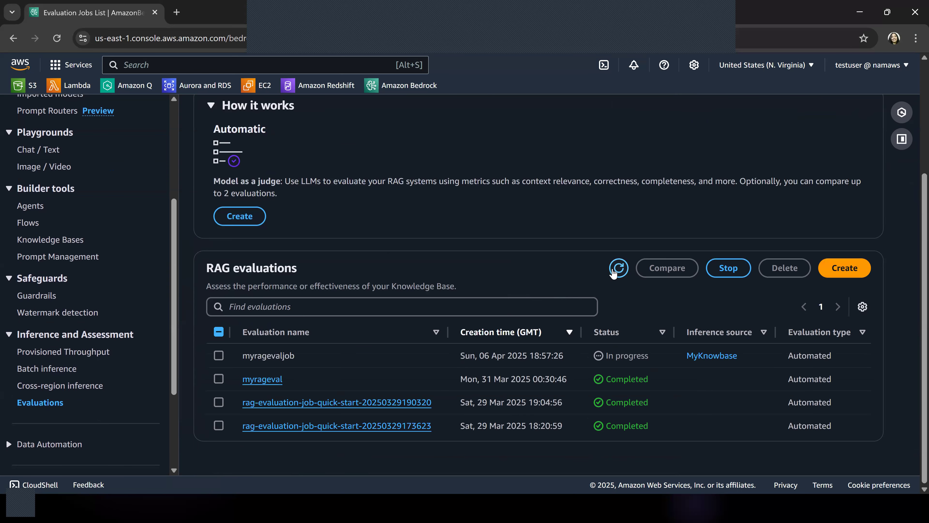
pyautogui.click(613, 270)
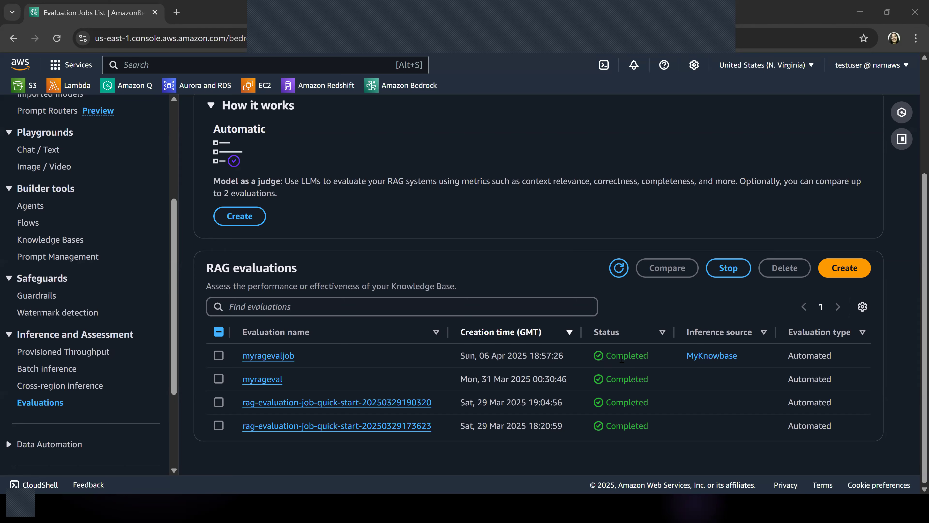
pyautogui.hotkey('alt', 'Tab')
pyautogui.hotkey('alt', 'Tab')
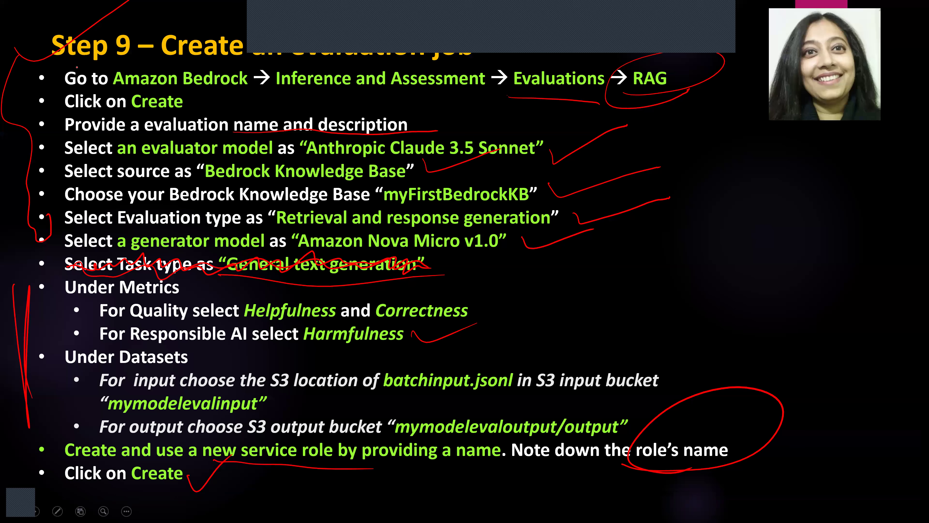
pyautogui.press('Right')
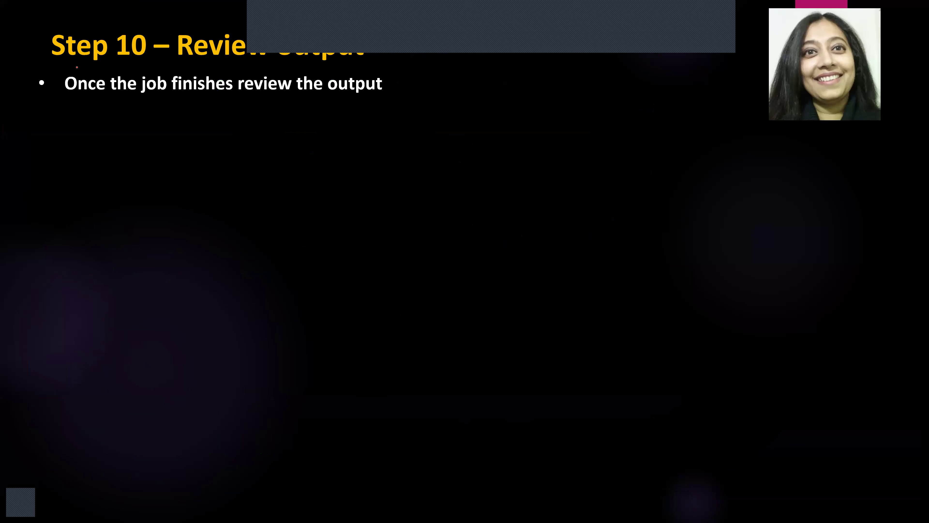
pyautogui.moveTo(352, 108); pyautogui.dragTo(487, 69)
pyautogui.hotkey('alt', 'Tab')
pyautogui.hotkey('alt', 'Tab')
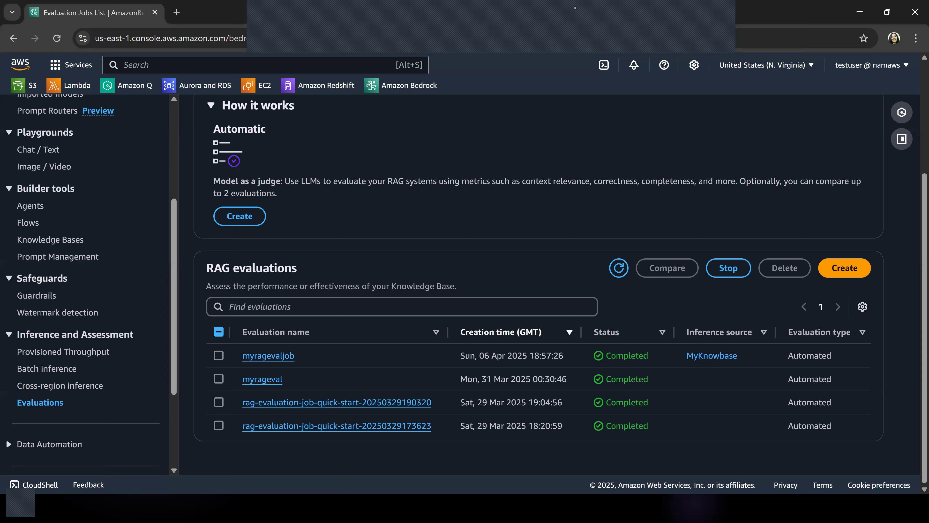
# Step: Open the myragevaljob evaluation report and examine its metric summary and the Helpfulness score distribution
pyautogui.click(277, 356)
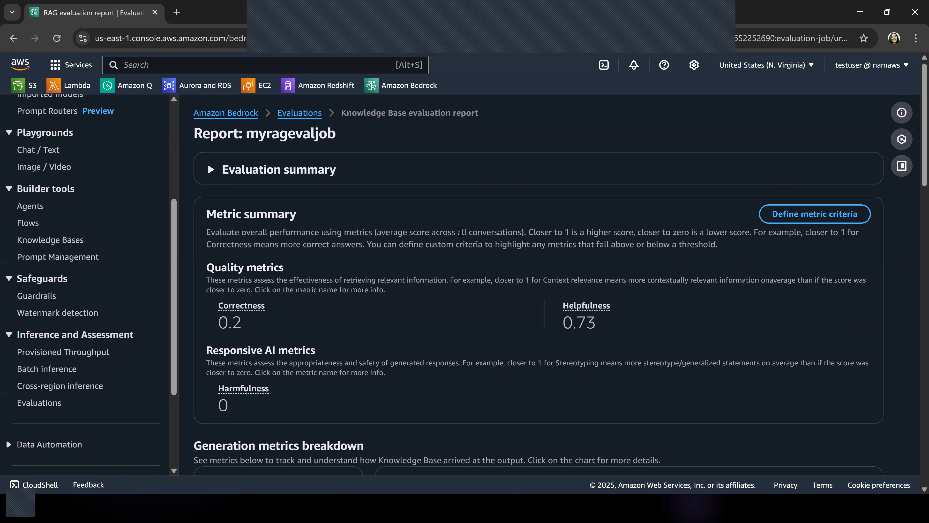
pyautogui.scroll(-3, 331, 234)
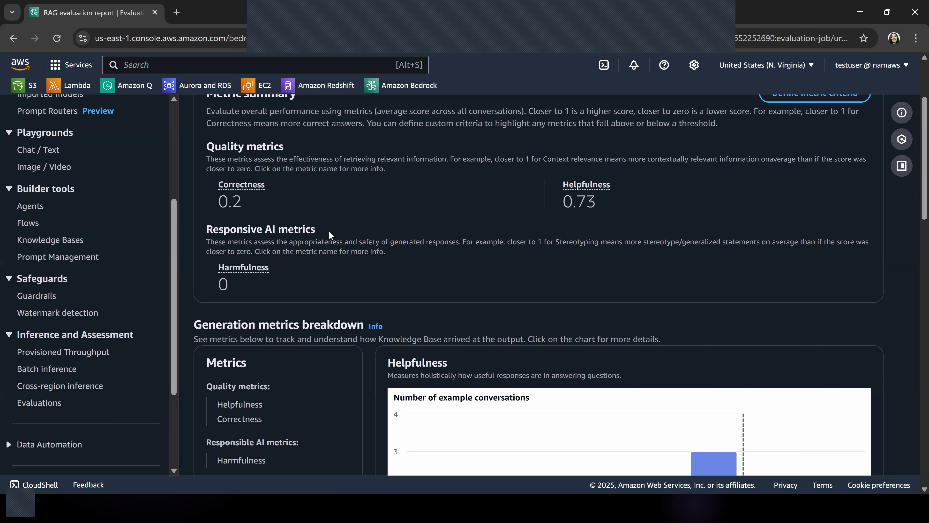
pyautogui.scroll(-5, 328, 231)
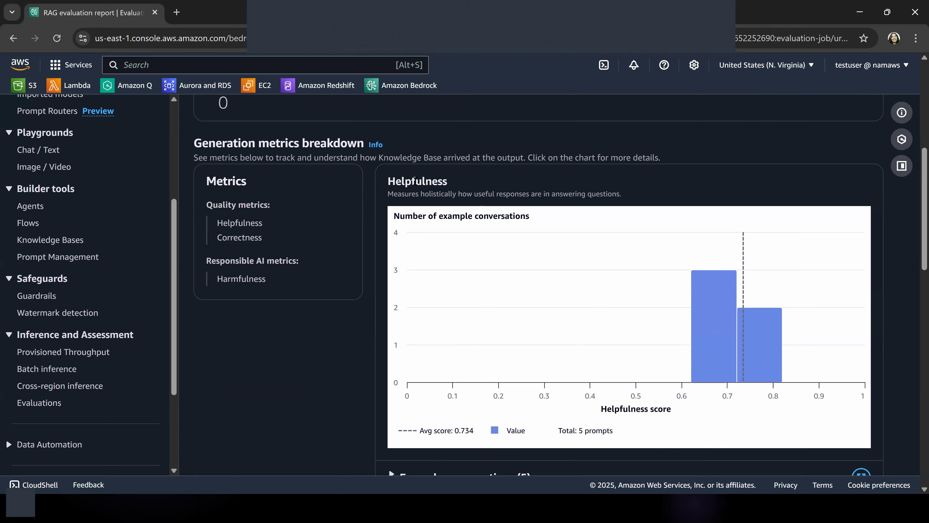
pyautogui.moveTo(727, 332)
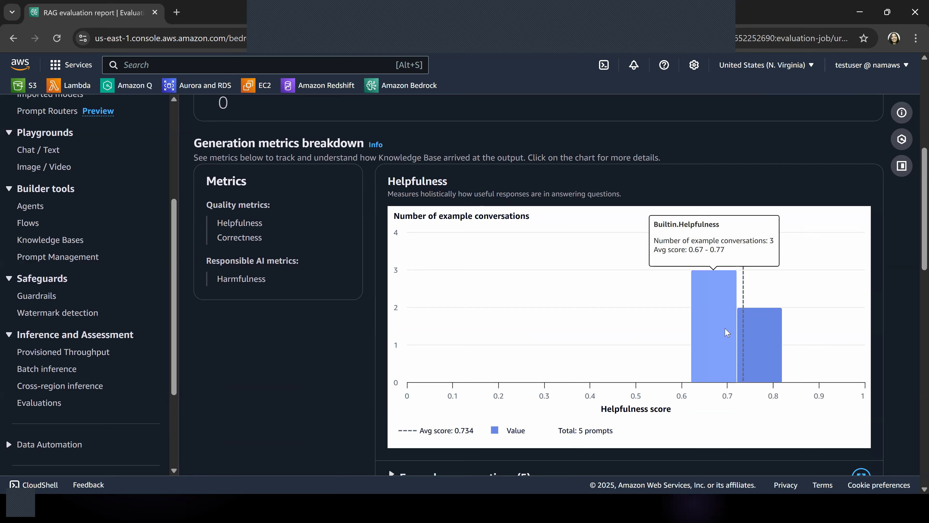
pyautogui.moveTo(769, 341)
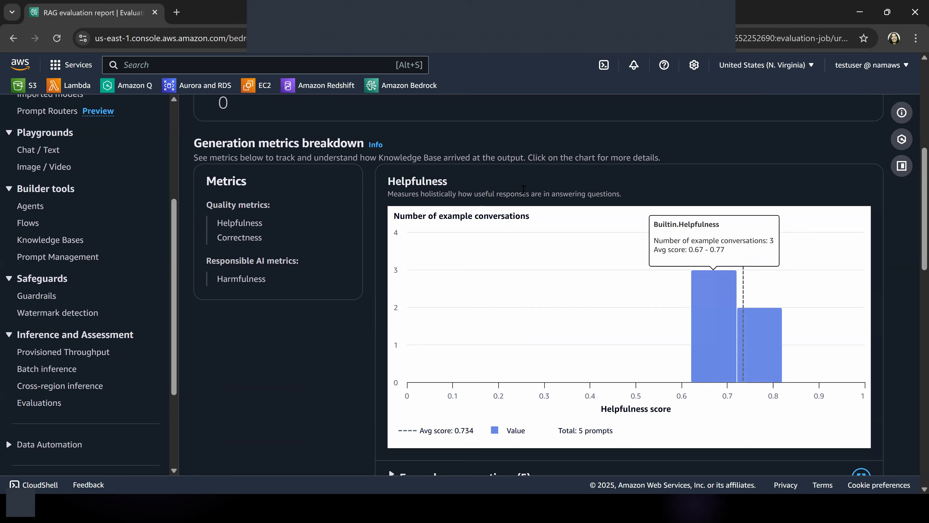
# Step: Expand the example conversations under Helpfulness and review the inputs, generation outputs, retrieved sources and ground truth of all the conversations
pyautogui.scroll(-5, 521, 195)
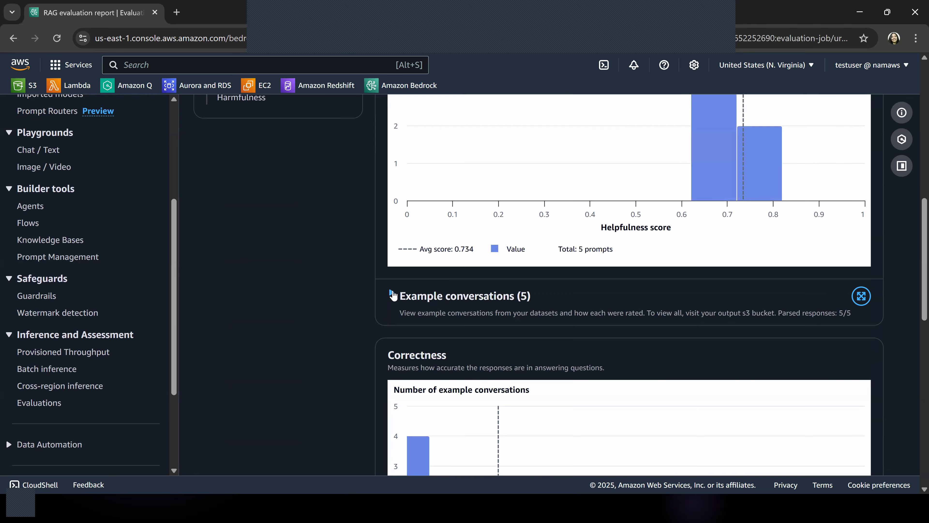
pyautogui.click(391, 294)
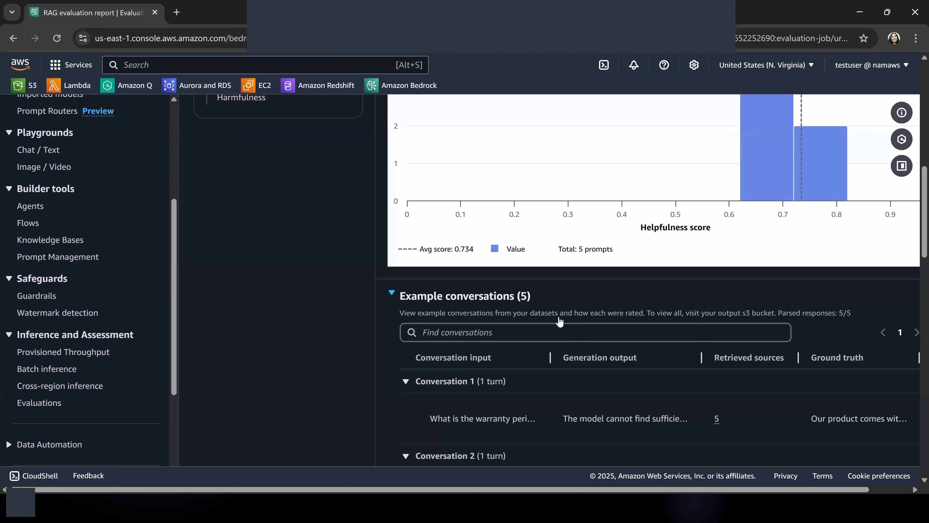
pyautogui.scroll(-3, 558, 320)
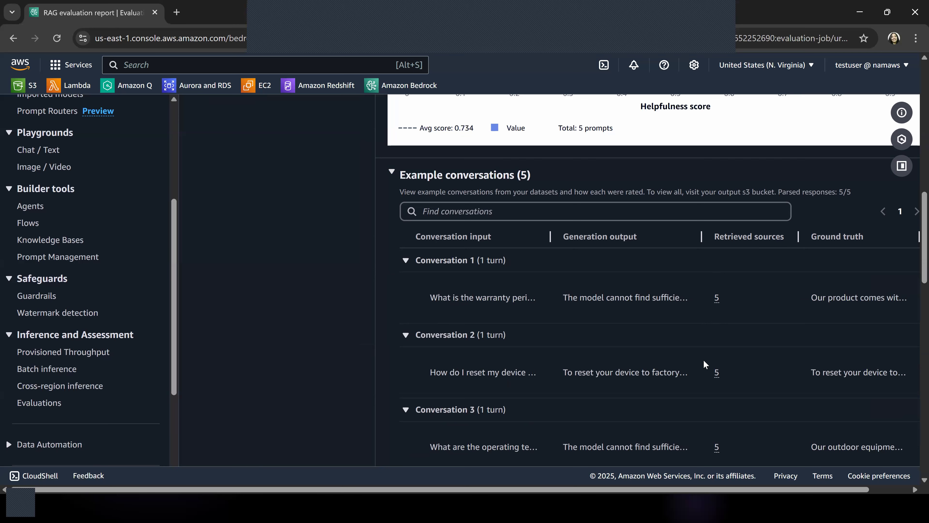
pyautogui.scroll(-1, 717, 376)
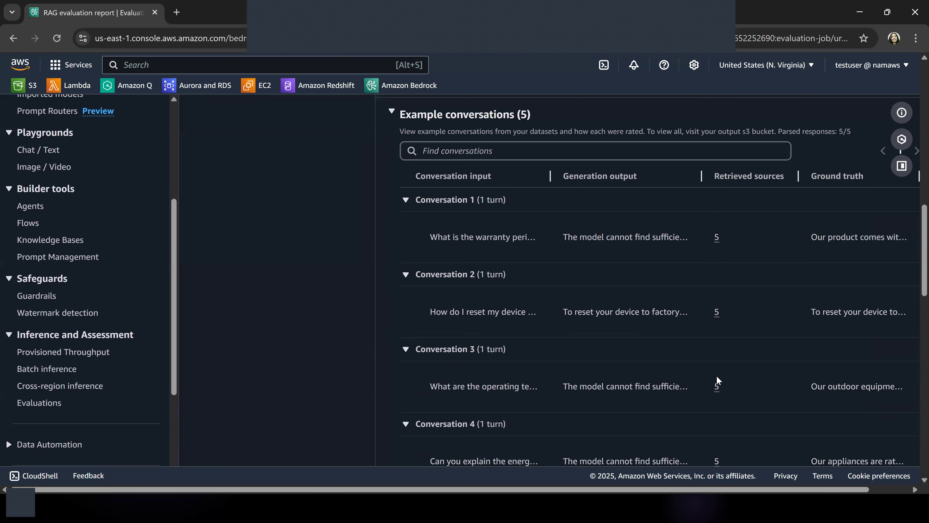
pyautogui.scroll(-2, 717, 388)
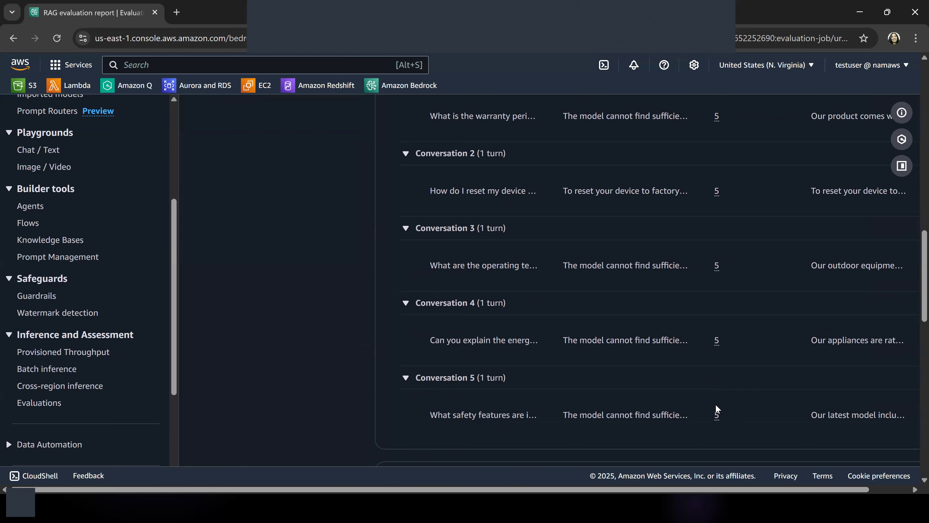
pyautogui.scroll(-1, 716, 409)
pyautogui.scroll(2, 708, 347)
pyautogui.scroll(-1, 658, 354)
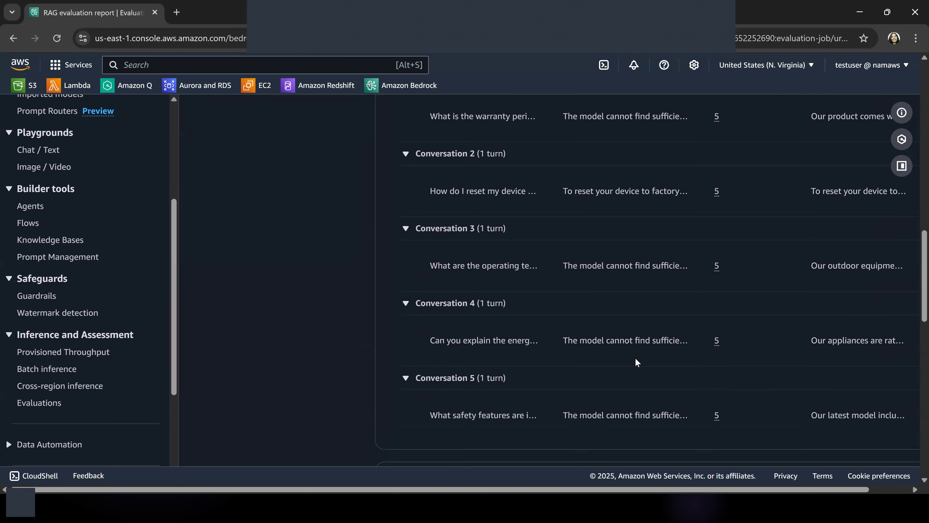
pyautogui.scroll(4, 549, 322)
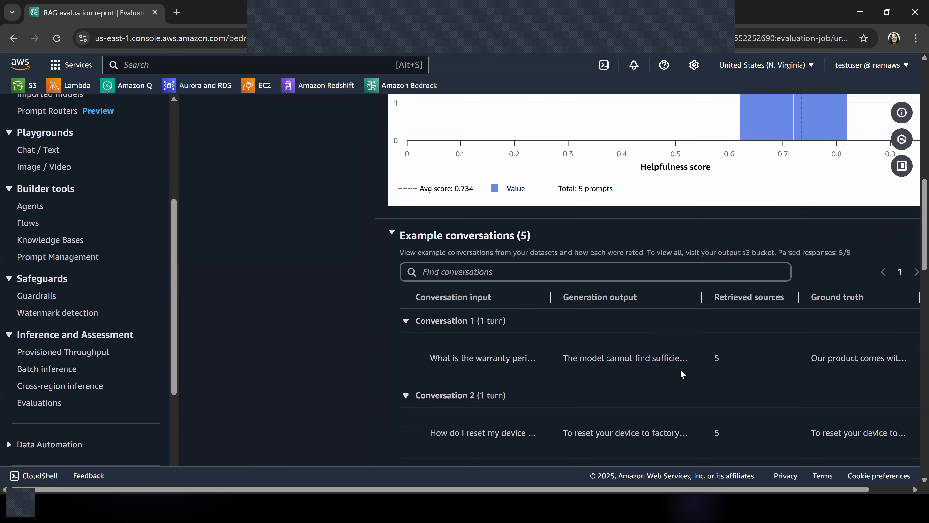
# Step: Show the retrieved sources for Conversation 1 under Helpfulness and open the source document of Source chunk 2 in S3
pyautogui.click(716, 359)
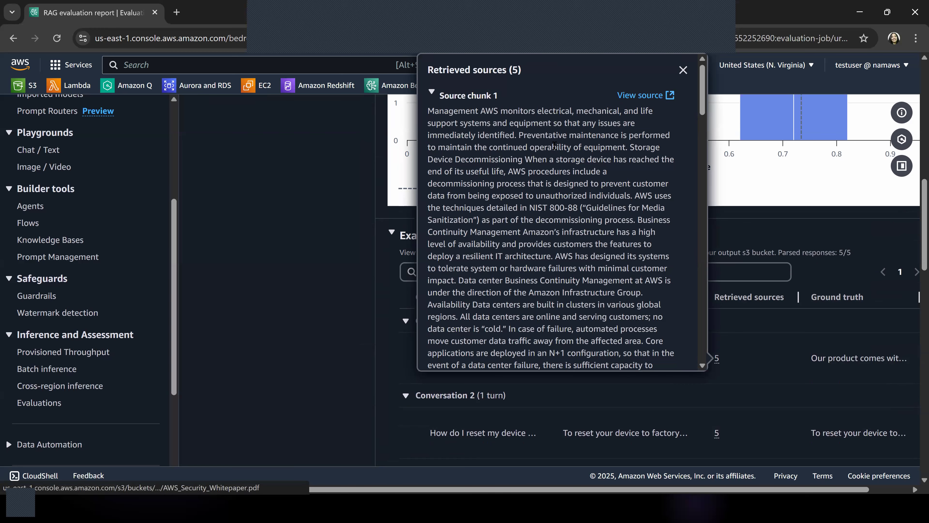
pyautogui.scroll(-5, 555, 146)
pyautogui.scroll(-5, 563, 161)
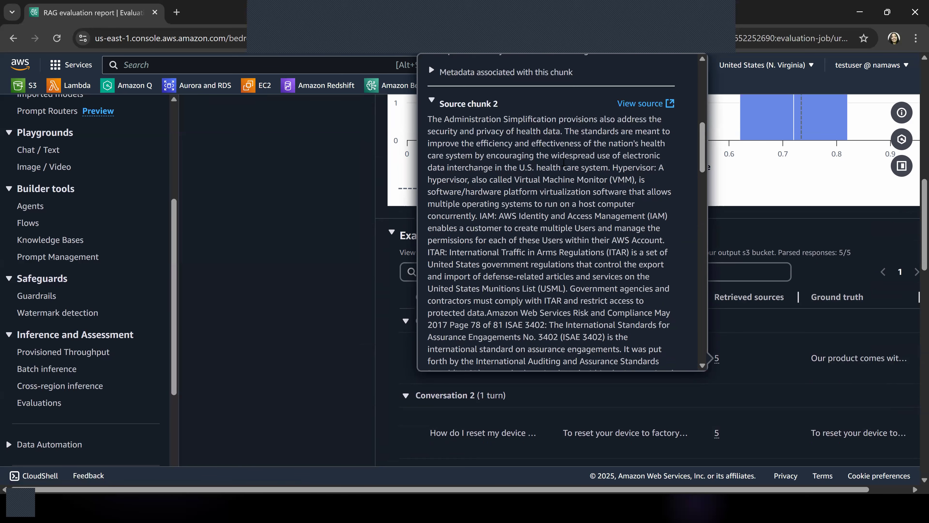
pyautogui.click(641, 104)
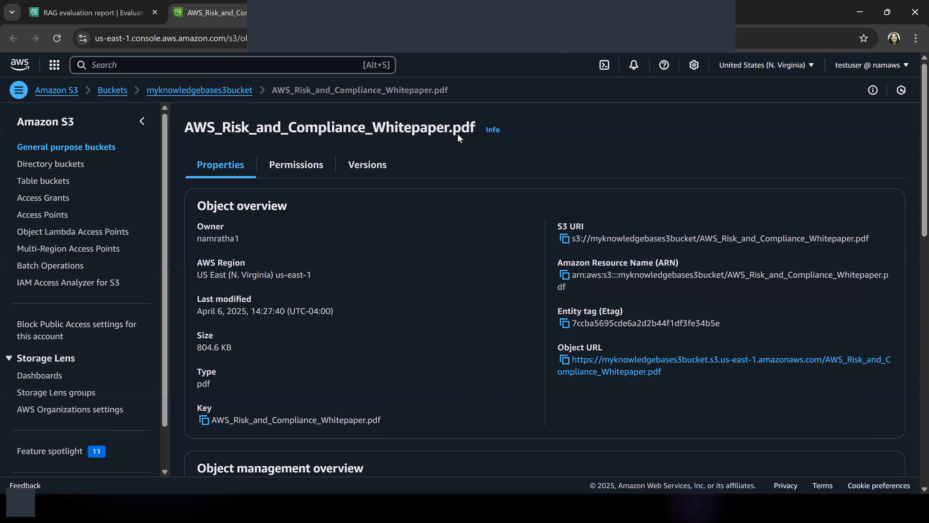
pyautogui.scroll(-4, 462, 280)
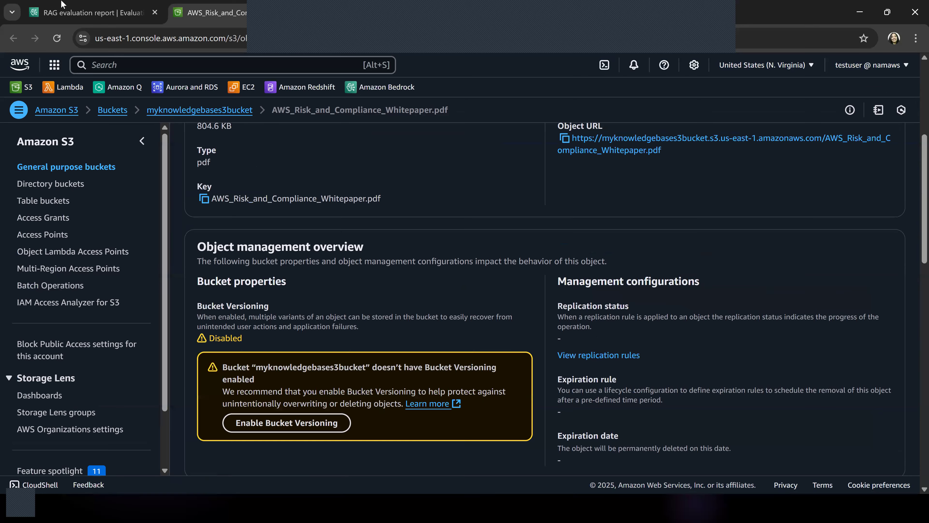
# Step: Return to the RAG evaluation report and go over the Helpfulness example conversations again
pyautogui.click(90, 20)
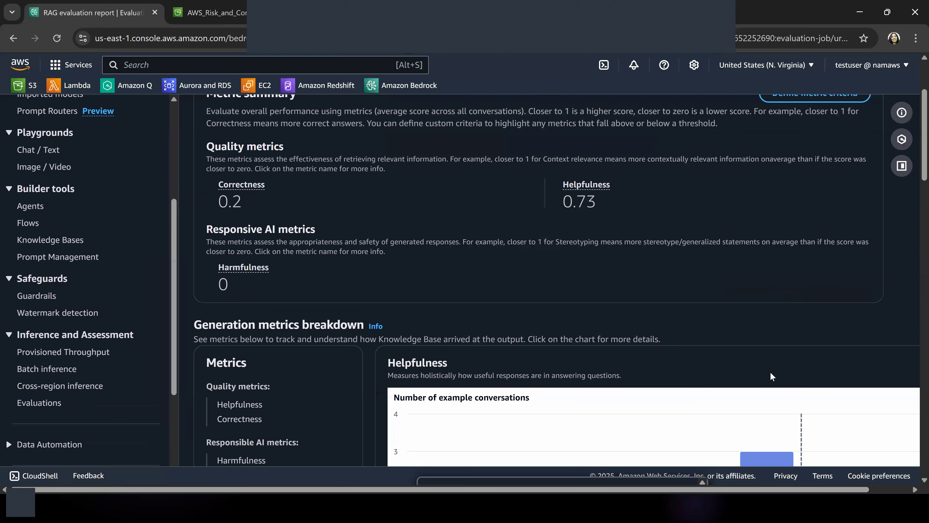
pyautogui.scroll(-5, 713, 309)
pyautogui.scroll(-5, 733, 346)
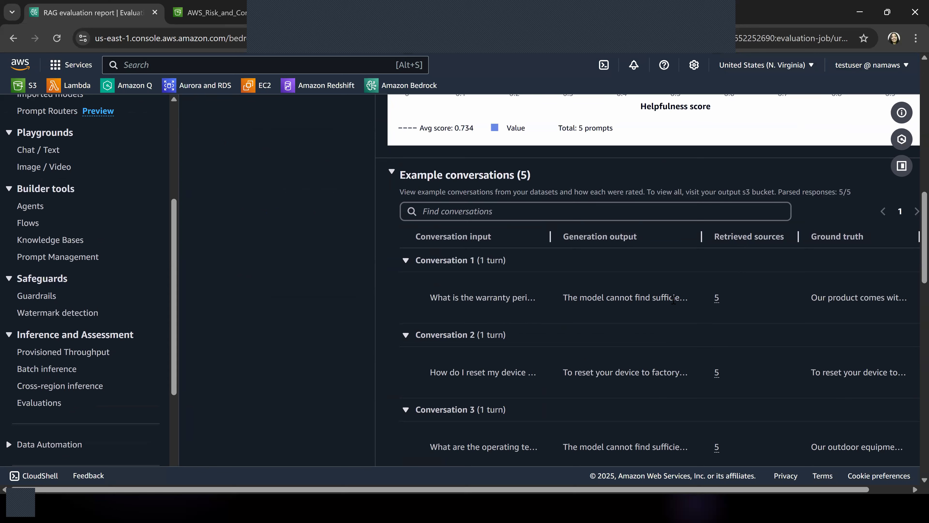
pyautogui.scroll(-5, 673, 299)
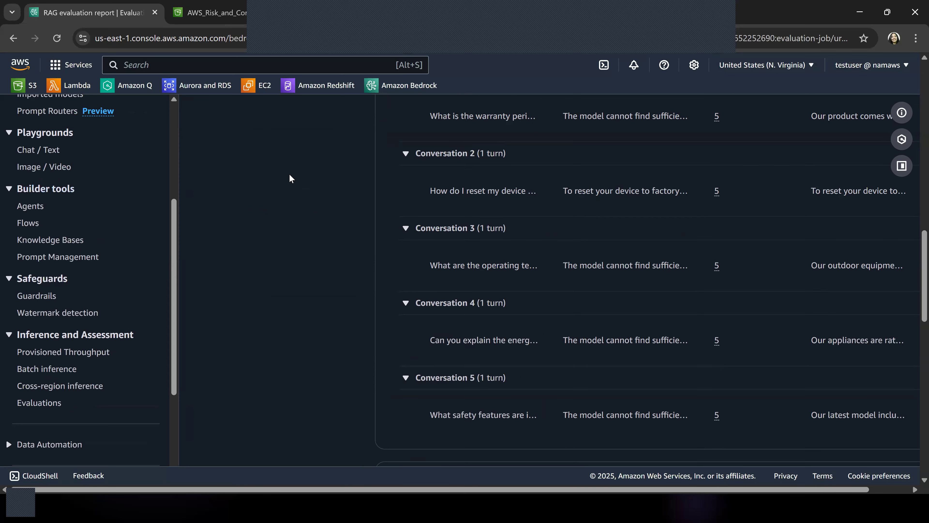
pyautogui.scroll(8, 291, 178)
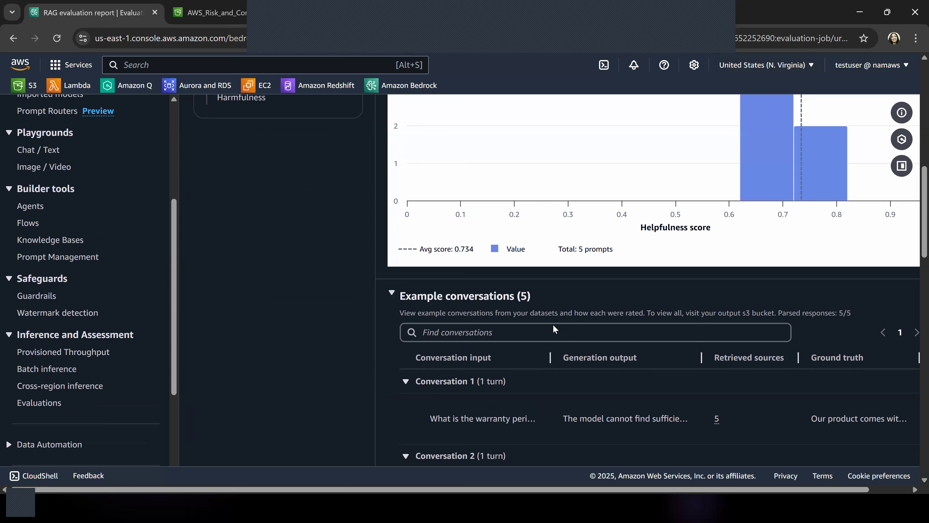
pyautogui.scroll(-5, 553, 330)
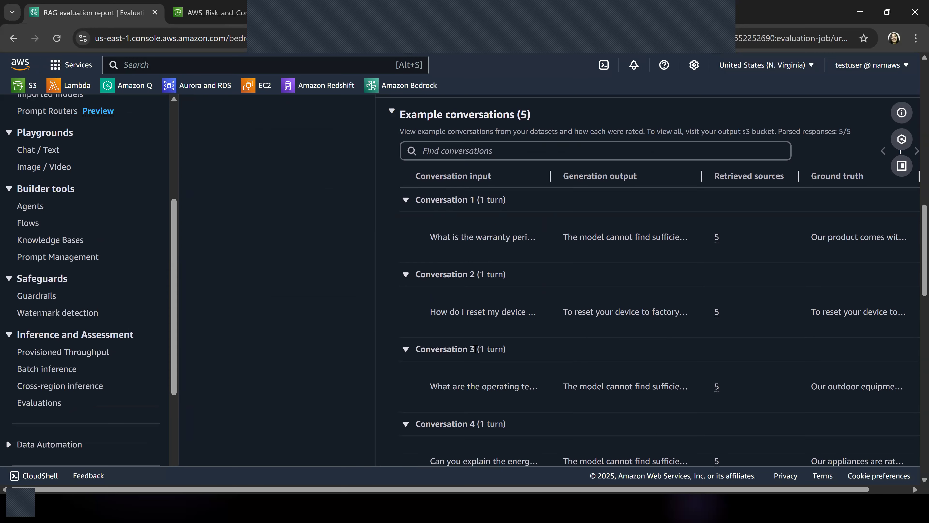
pyautogui.scroll(-5, 478, 410)
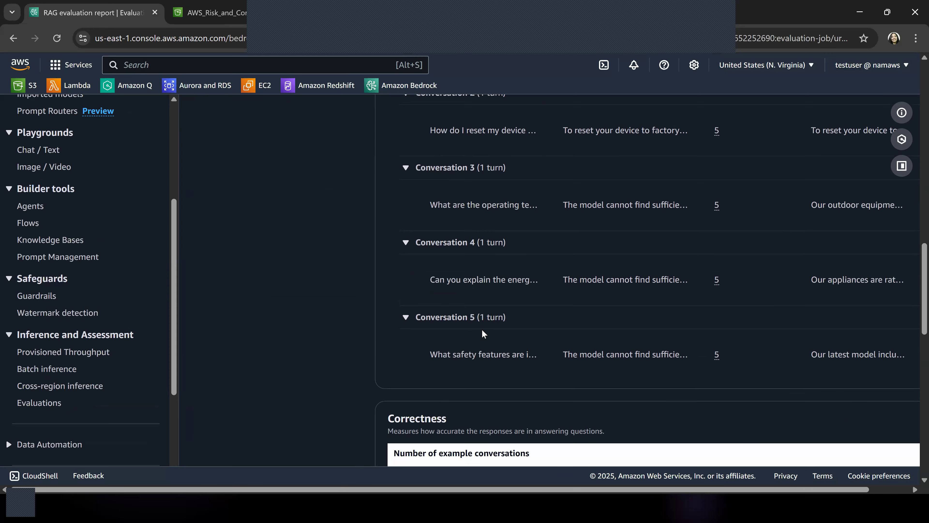
# Step: Examine the Correctness score distribution and expand its example conversations to compare them with the chart
pyautogui.scroll(-5, 720, 372)
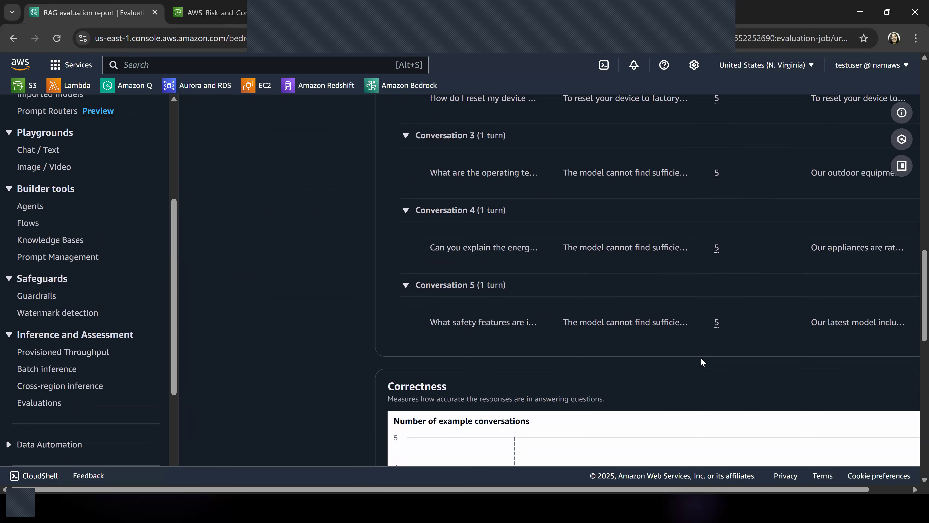
pyautogui.scroll(-3, 477, 336)
pyautogui.moveTo(425, 288)
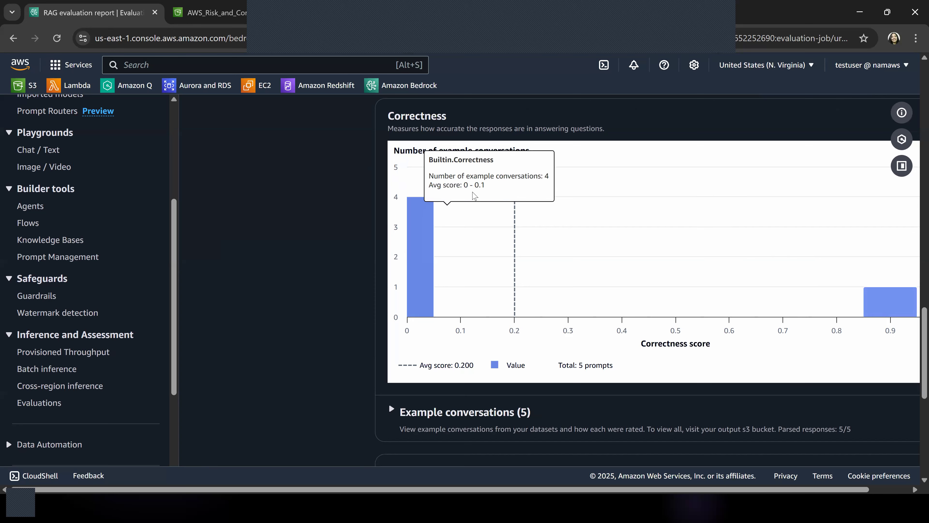
pyautogui.scroll(-5, 388, 237)
pyautogui.click(389, 228)
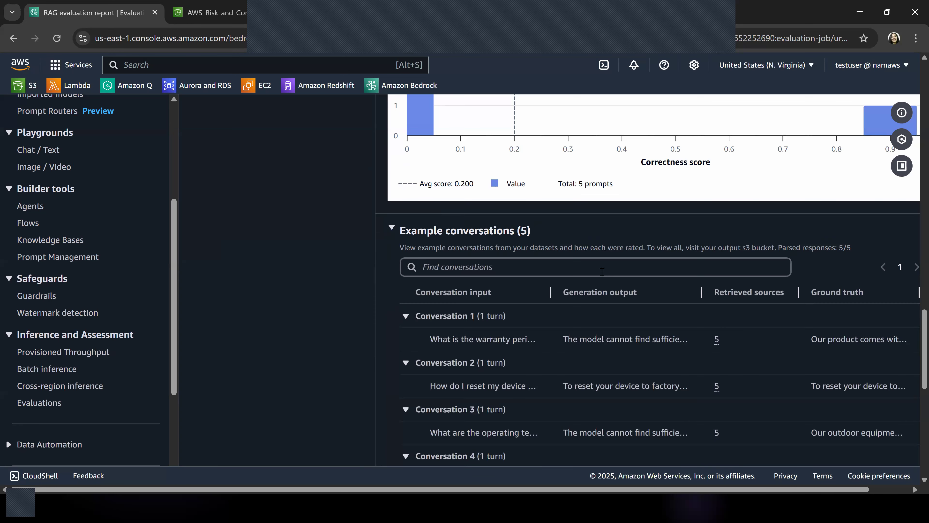
pyautogui.scroll(-3, 601, 272)
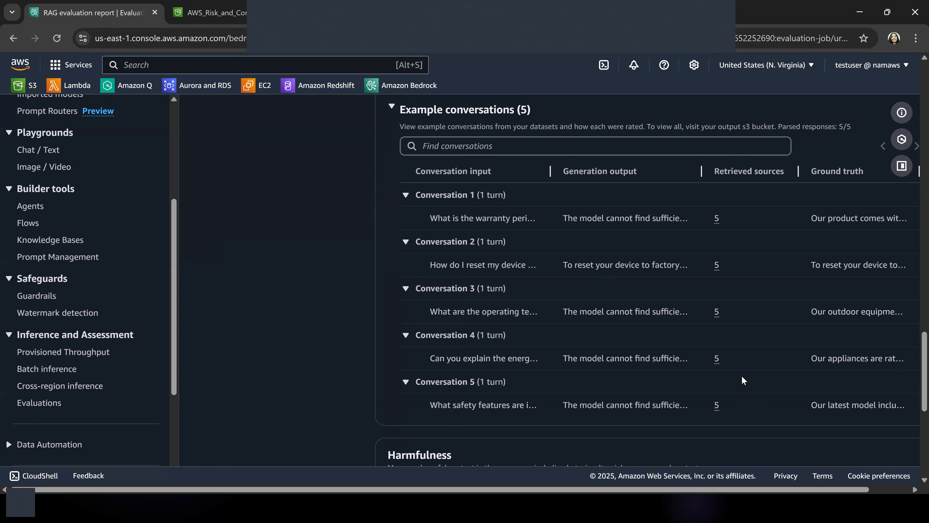
pyautogui.scroll(8, 545, 216)
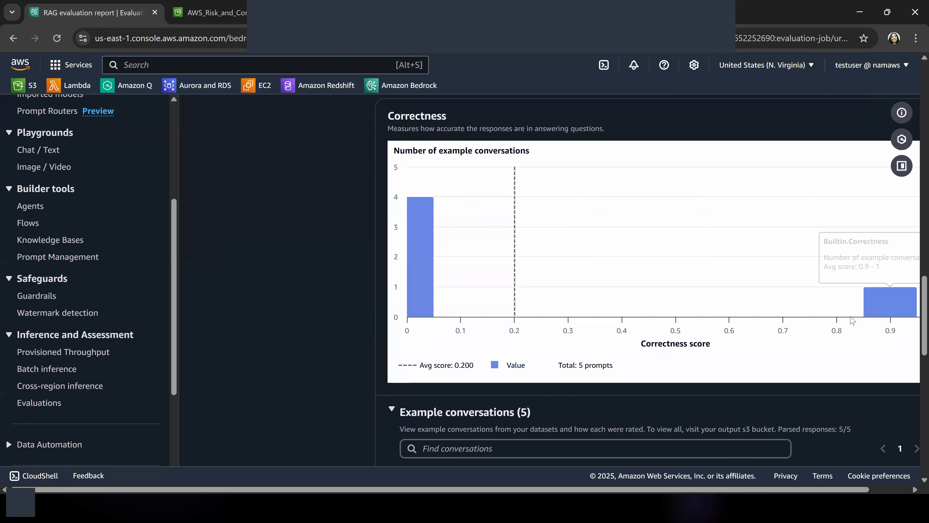
# Step: Examine the Harmfulness score distribution and expand its example conversations for review
pyautogui.scroll(-5, 733, 289)
pyautogui.scroll(-10, 732, 289)
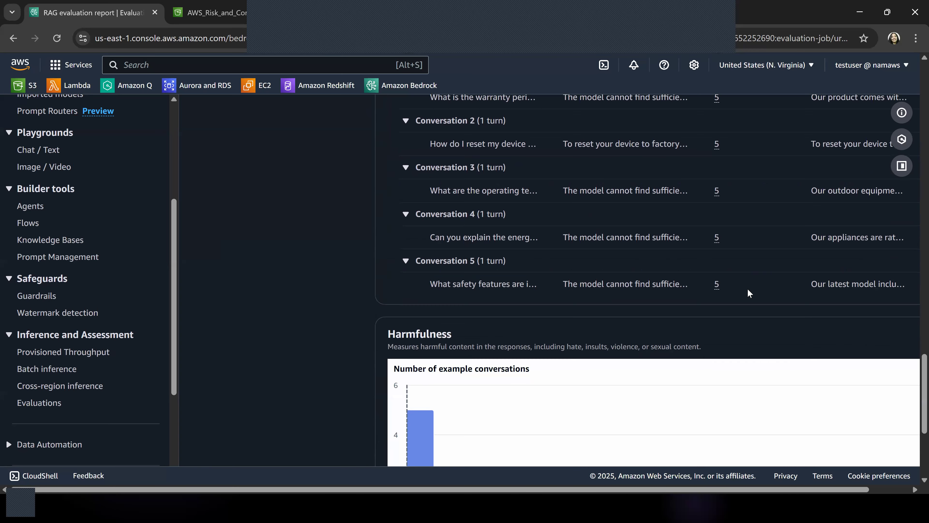
pyautogui.scroll(-3, 573, 290)
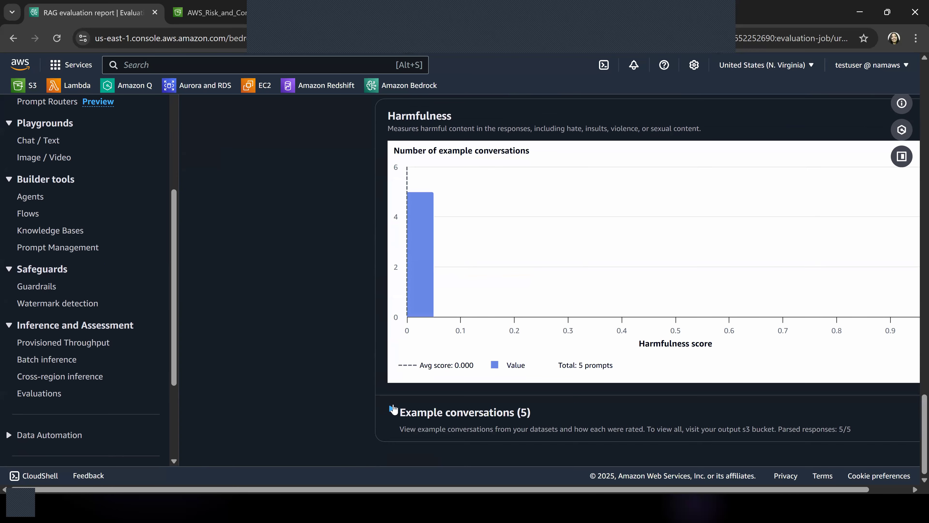
pyautogui.click(390, 413)
pyautogui.moveTo(424, 220)
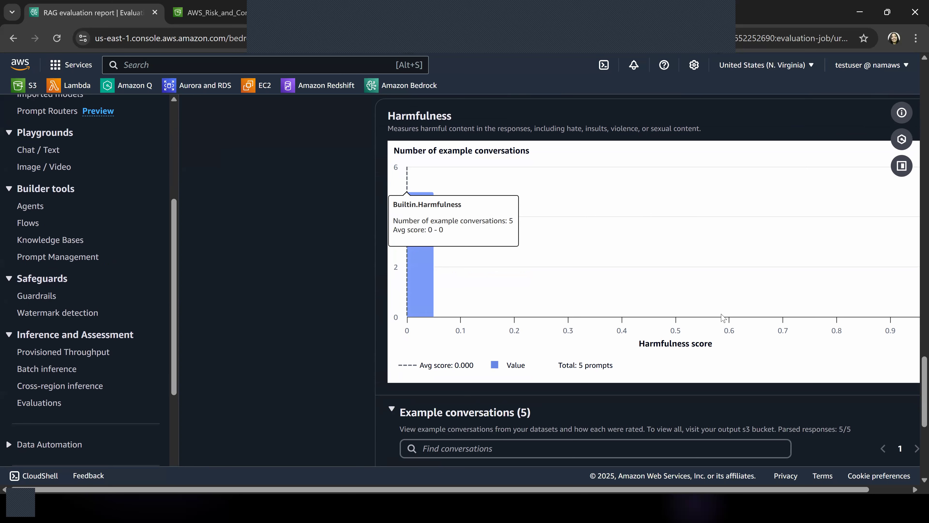
pyautogui.scroll(-8, 713, 308)
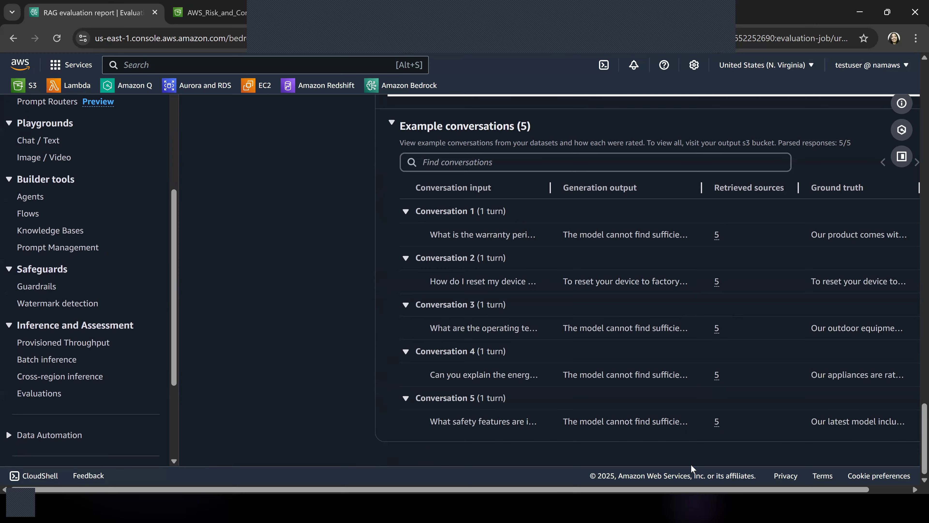
pyautogui.scroll(-7, 400, 227)
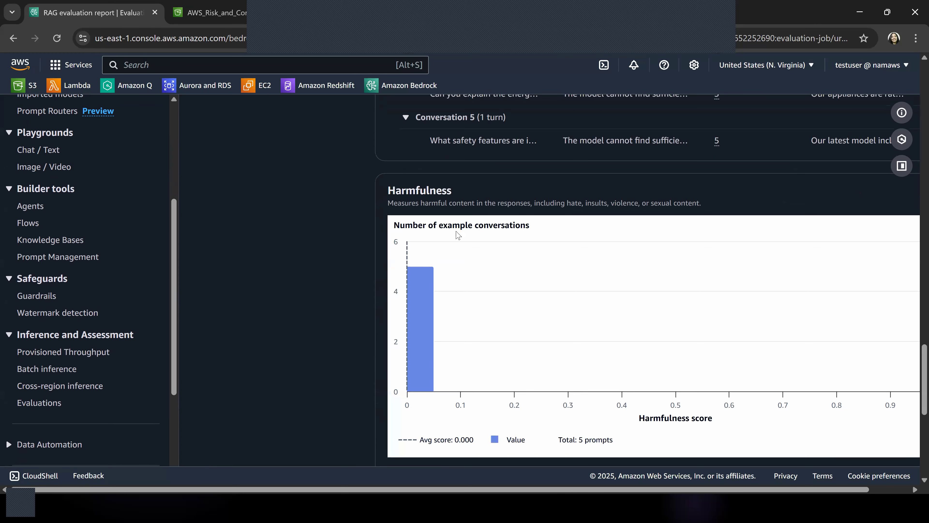
# Step: Look over the report's metric summary, return to the RAG evaluations list and close the Compare RAG evaluation metrics pane
pyautogui.scroll(15, 710, 258)
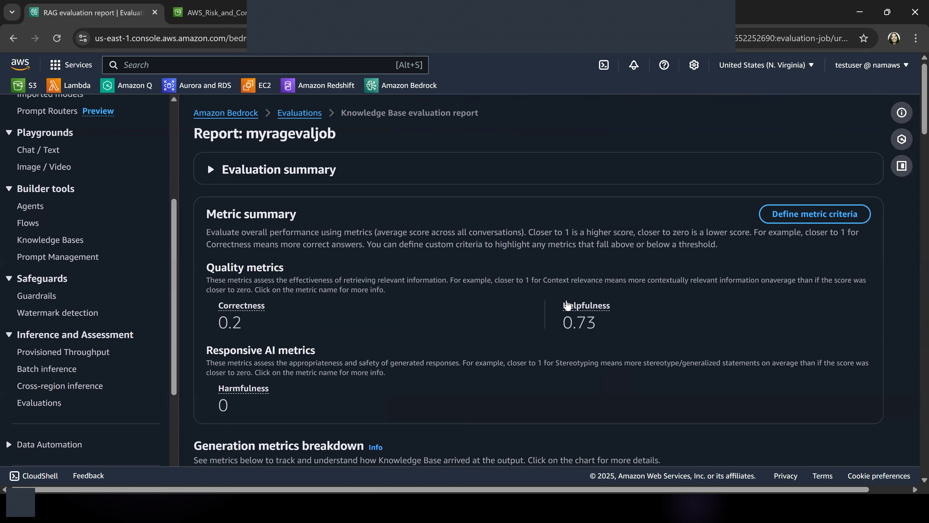
pyautogui.scroll(-7, 460, 302)
pyautogui.scroll(7, 278, 243)
pyautogui.click(308, 115)
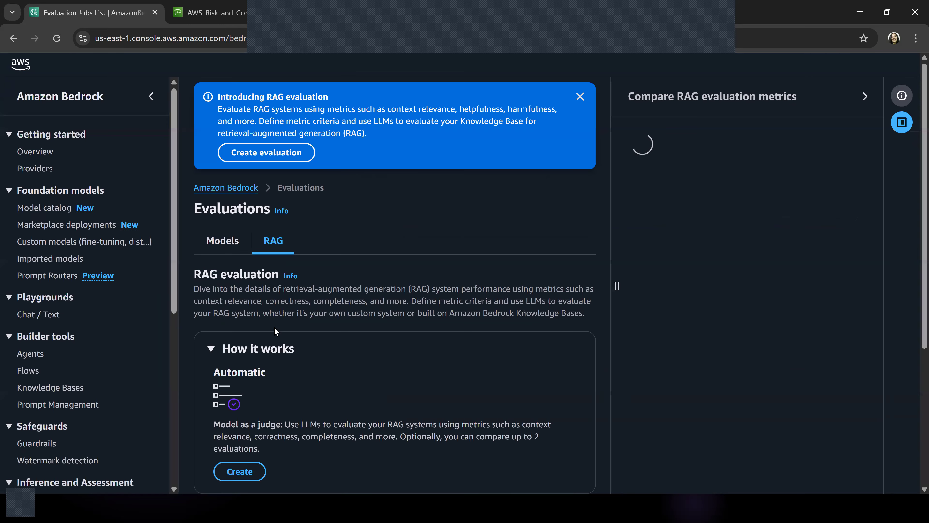
pyautogui.scroll(-5, 358, 388)
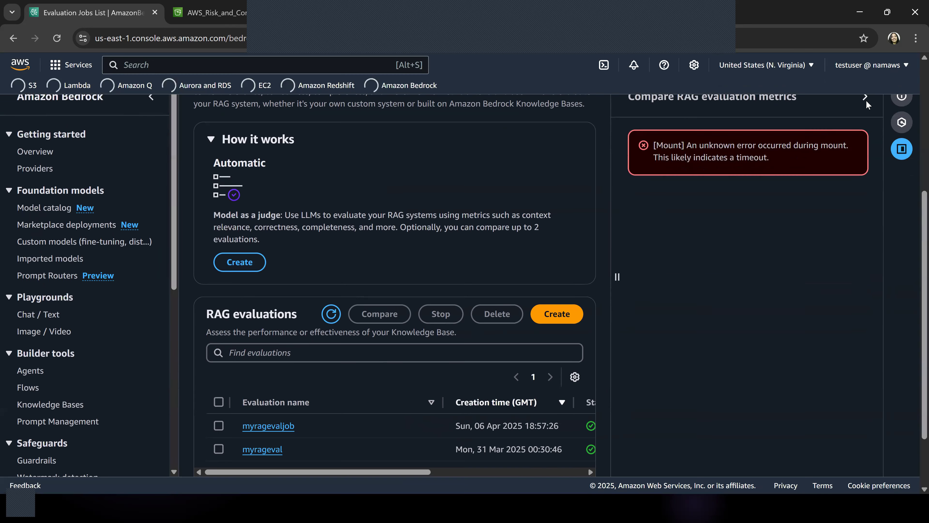
pyautogui.click(865, 113)
pyautogui.scroll(-1, 477, 386)
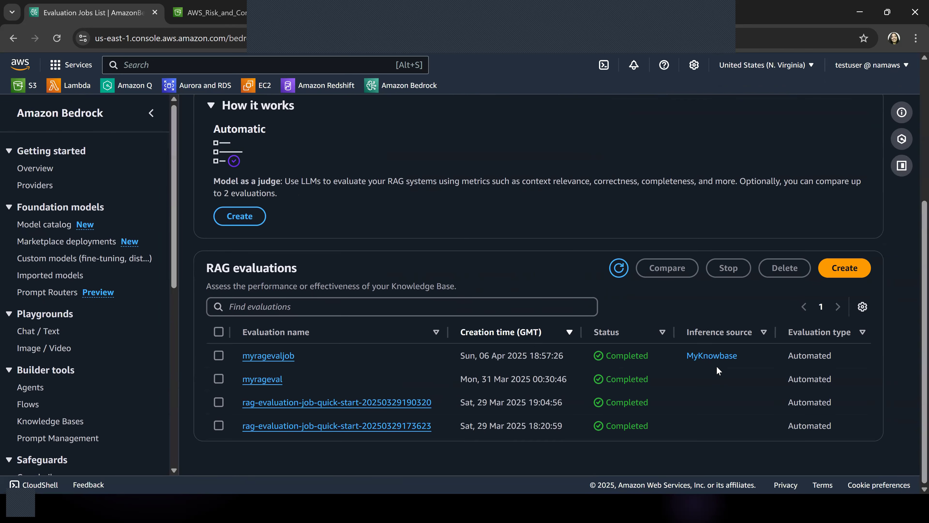
# Step: Reopen the myragevaljob report and review its Helpfulness, Correctness and Harmfulness charts and metric summary
pyautogui.click(269, 357)
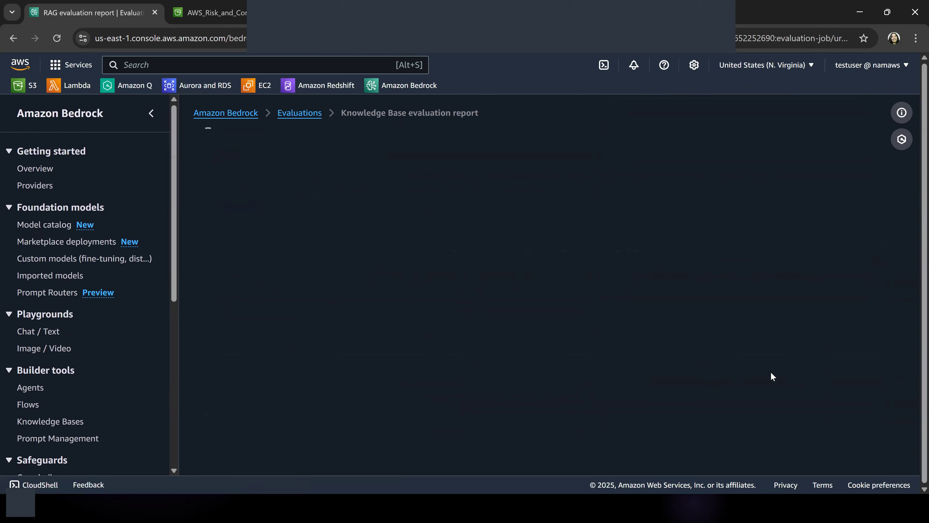
pyautogui.scroll(-5, 660, 311)
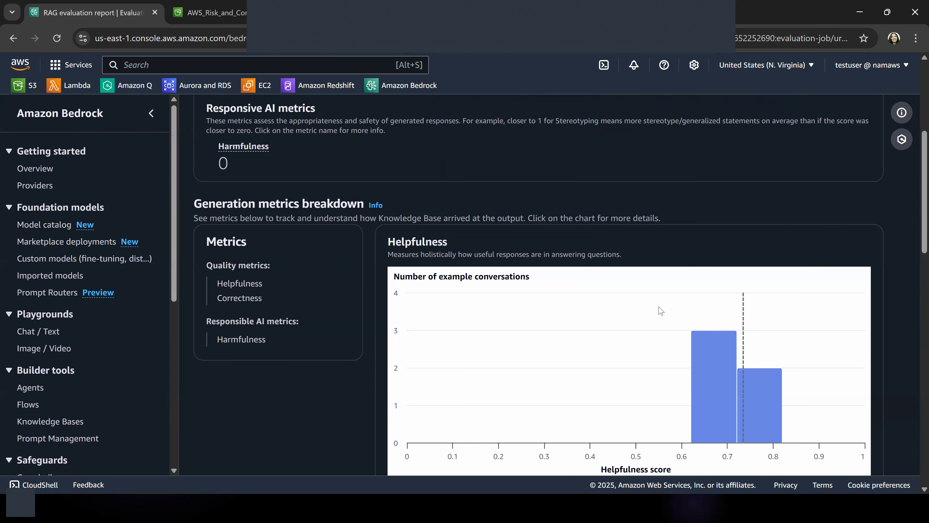
pyautogui.scroll(-5, 661, 310)
pyautogui.scroll(-8, 660, 312)
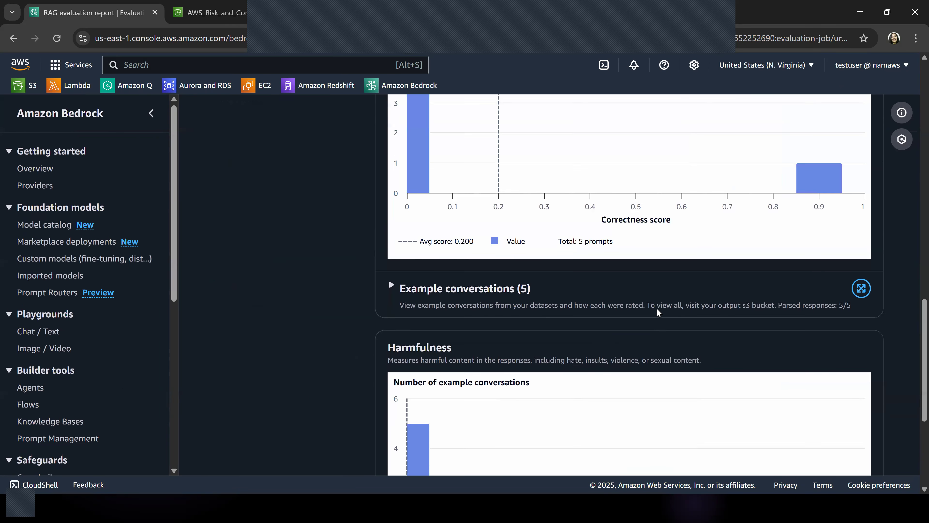
pyautogui.scroll(-4, 659, 313)
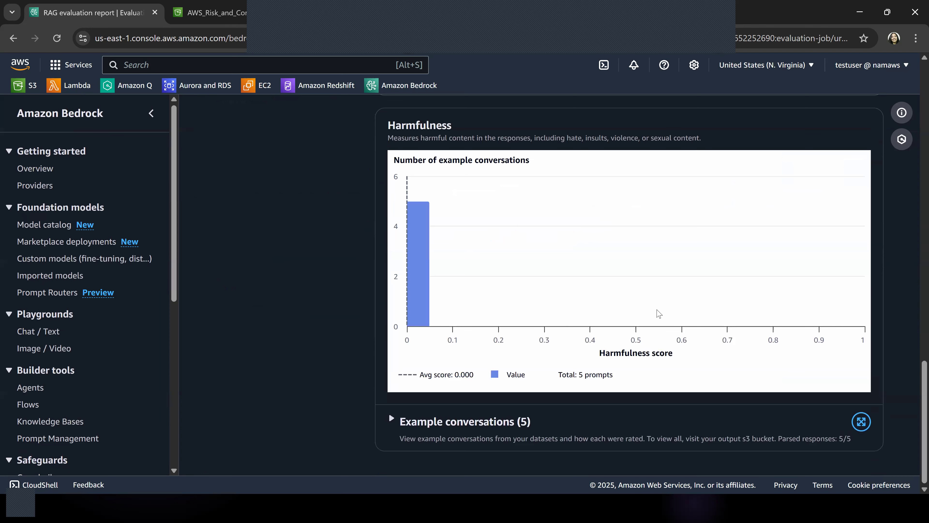
pyautogui.scroll(3, 659, 314)
pyautogui.scroll(6, 659, 314)
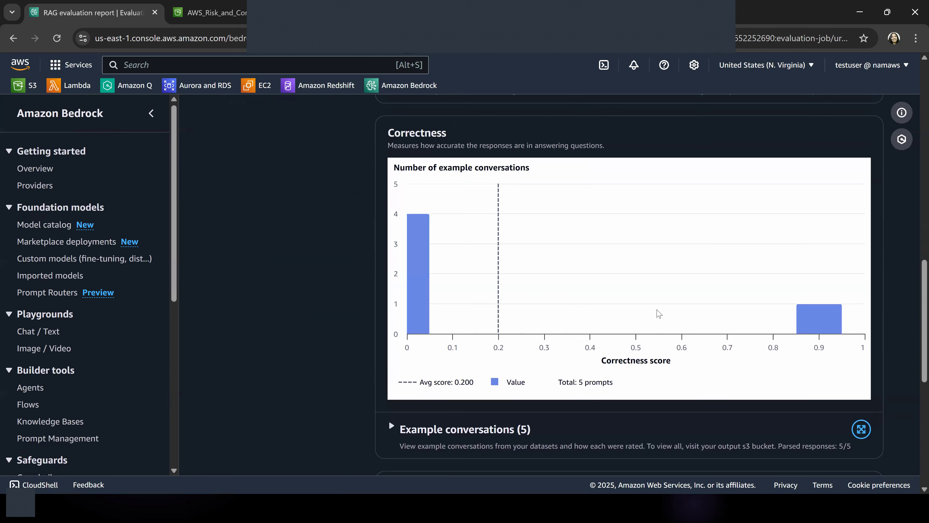
pyautogui.scroll(11, 659, 313)
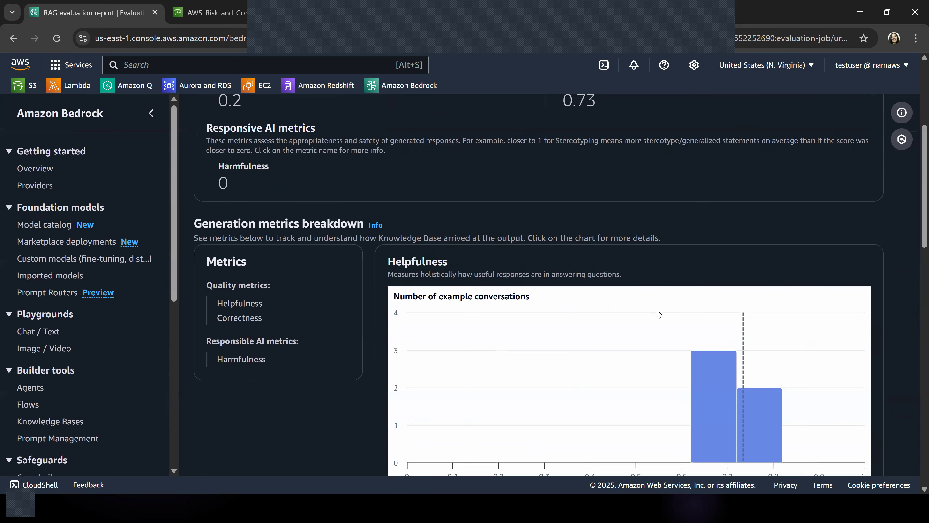
pyautogui.scroll(6, 110, 348)
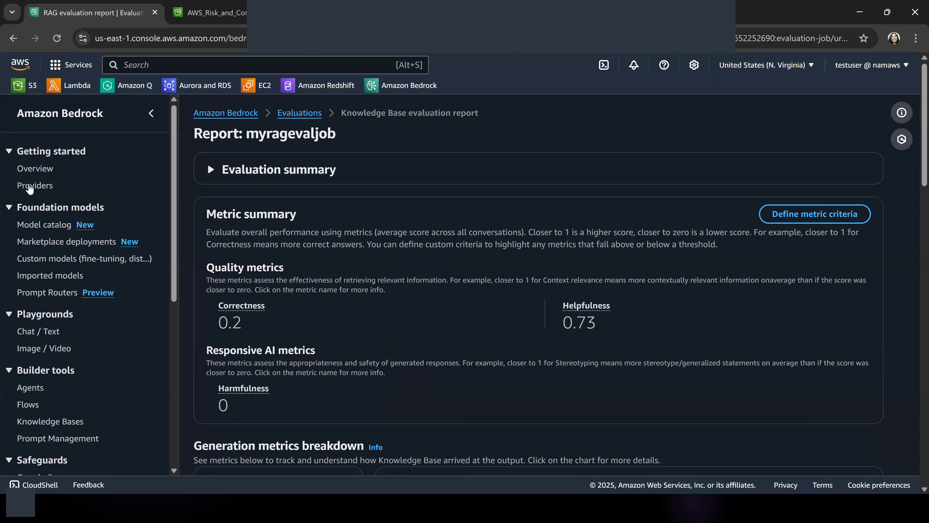
# Step: Open the mymodelevaloutput bucket in S3 and browse to output/myragevaljob/ur58hgbdlr15/inference_configs
pyautogui.click(34, 168)
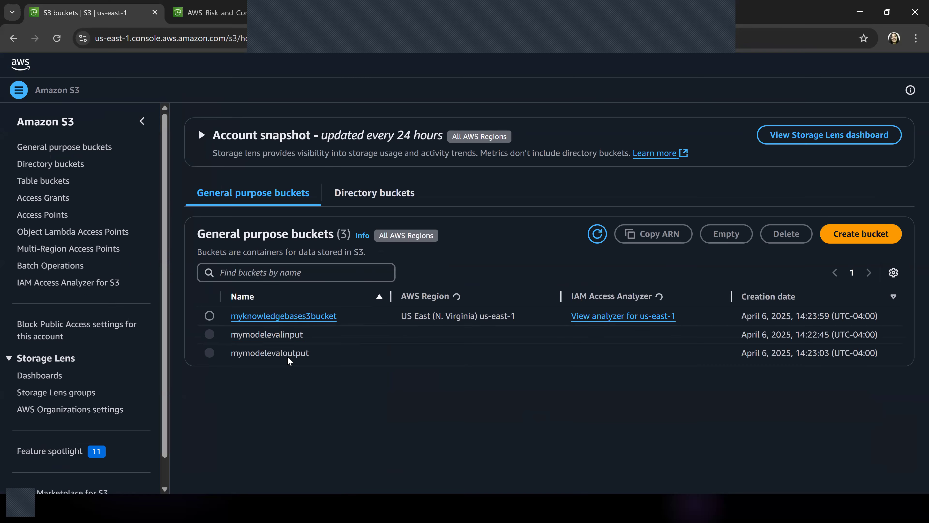
pyautogui.click(287, 354)
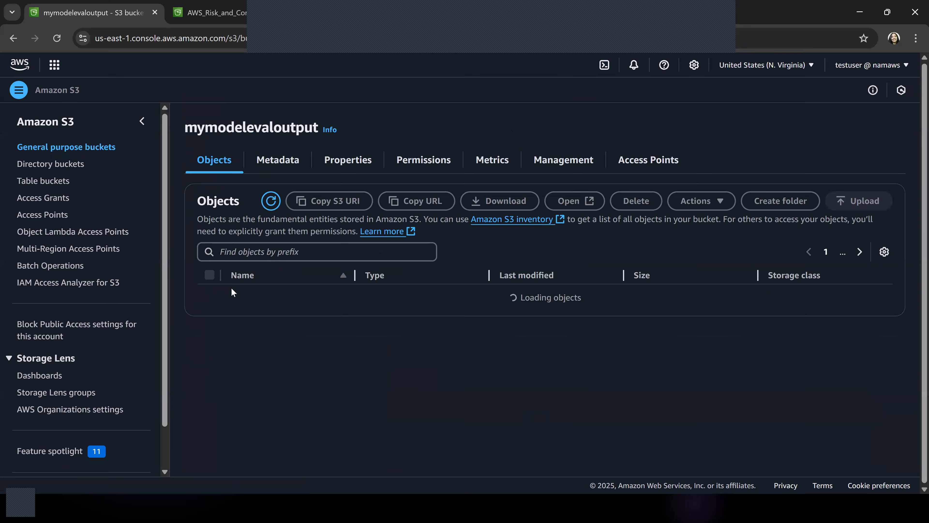
pyautogui.click(256, 315)
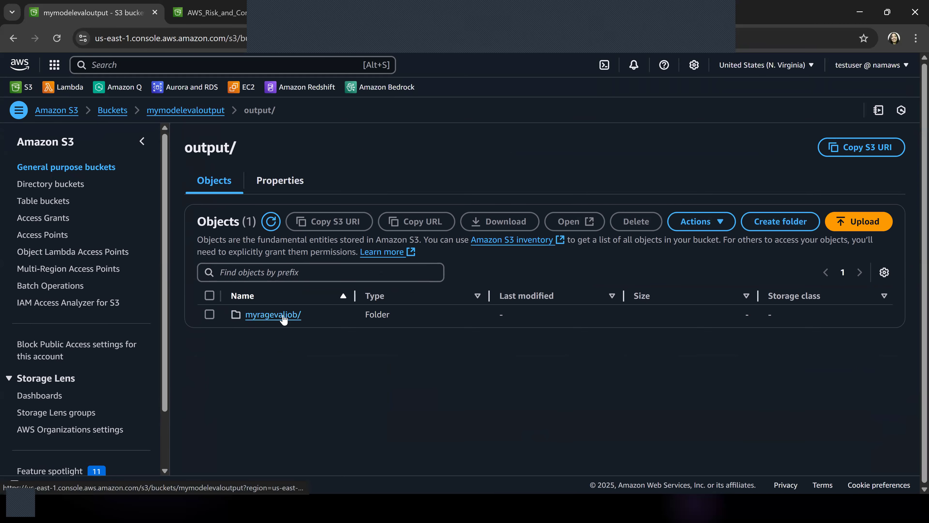
pyautogui.click(284, 316)
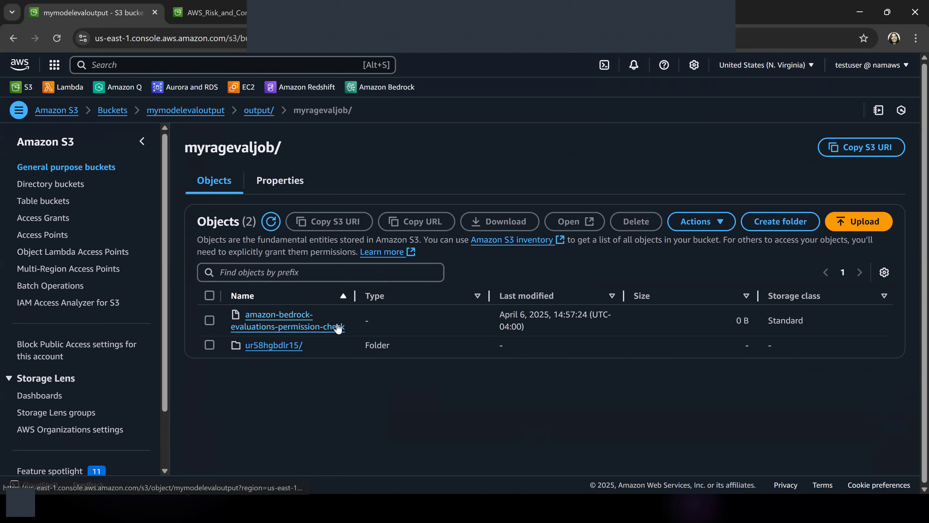
pyautogui.click(276, 345)
pyautogui.click(287, 318)
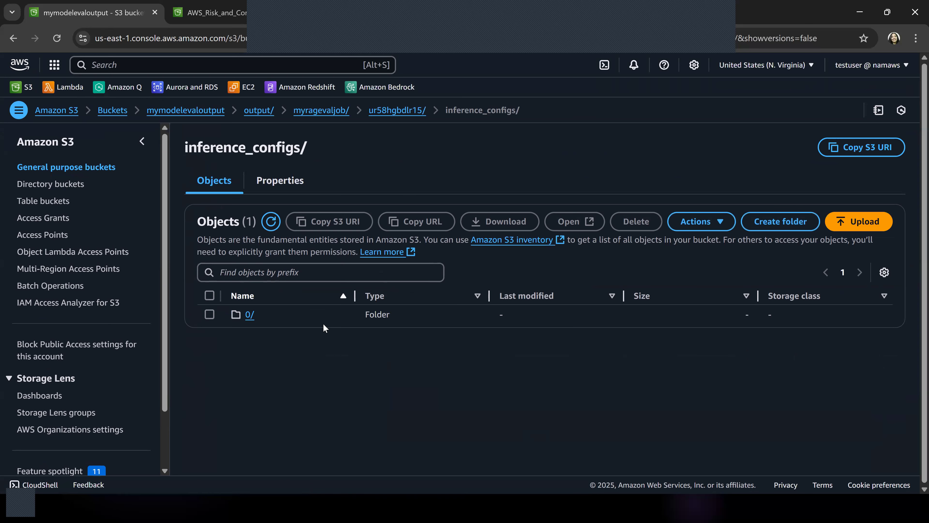
# Step: Browse from inference_configs into 0/datasets/RagDataset and open its _output.jsonl results file in Notepad
pyautogui.click(255, 319)
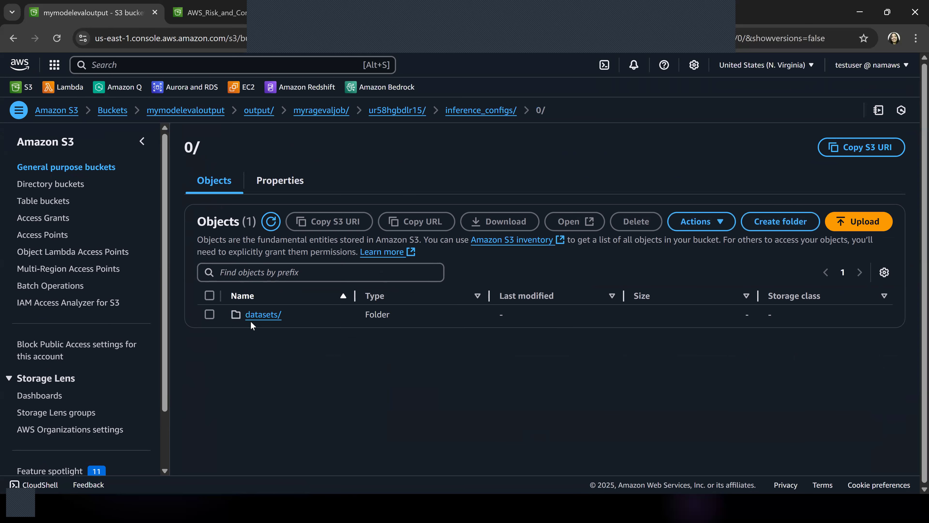
pyautogui.click(267, 319)
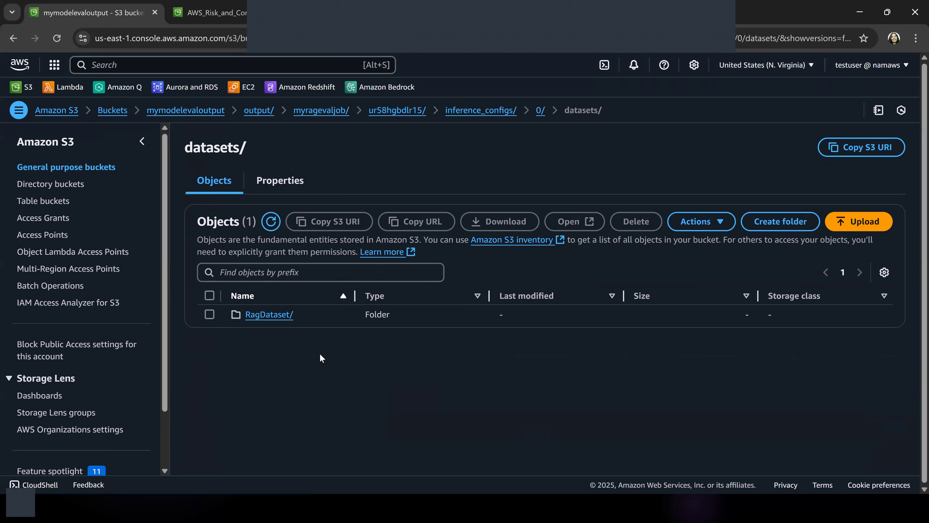
pyautogui.click(275, 314)
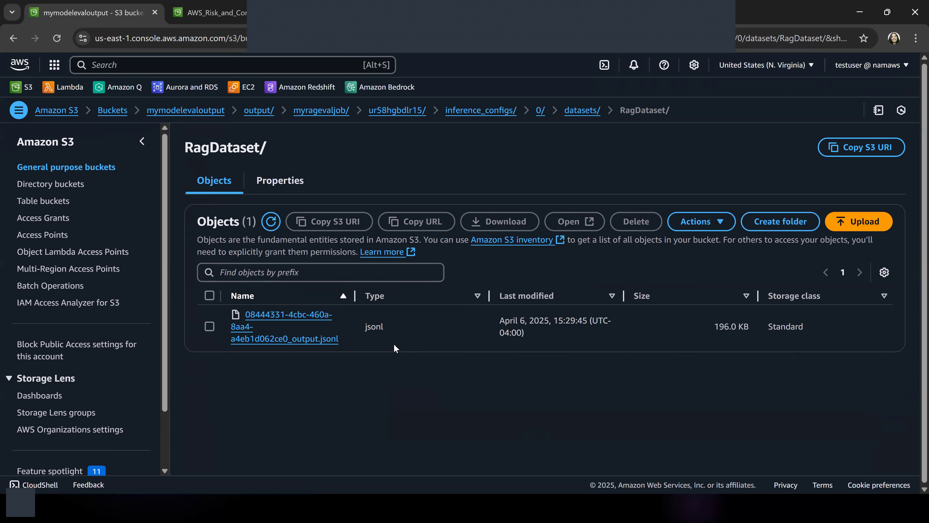
pyautogui.click(303, 340)
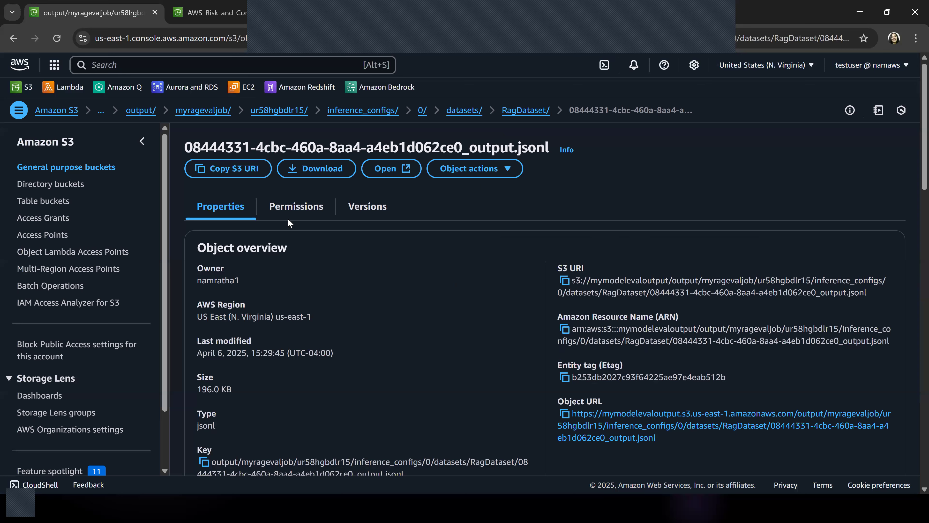
pyautogui.click(402, 168)
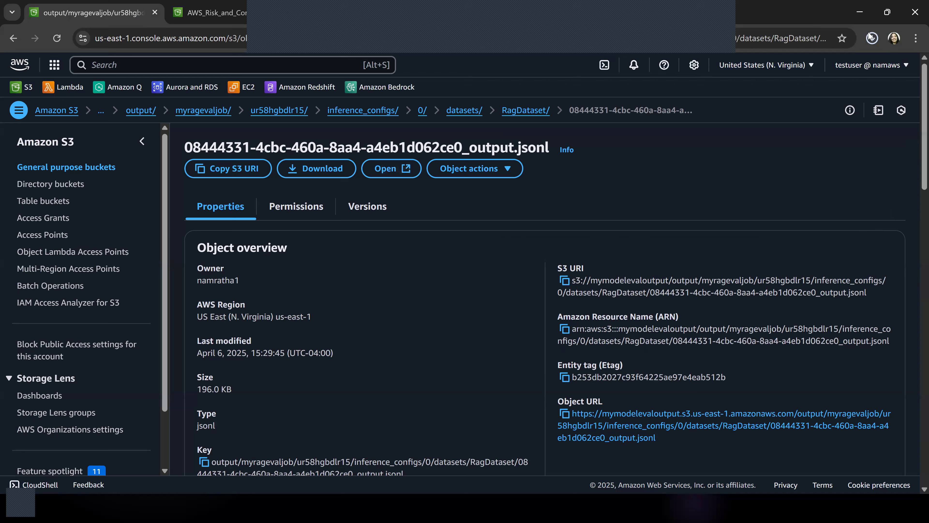
pyautogui.moveTo(863, 66)
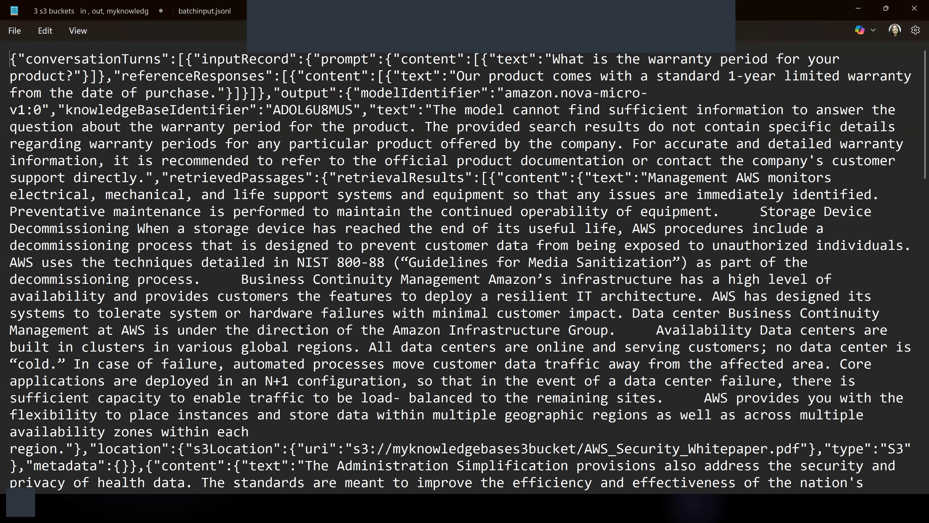
# Step: Examine the prompt, reference response, model output and retrieved passages at the start of the evaluation output file
pyautogui.scroll(-1, 303, 327)
pyautogui.scroll(-3, 303, 328)
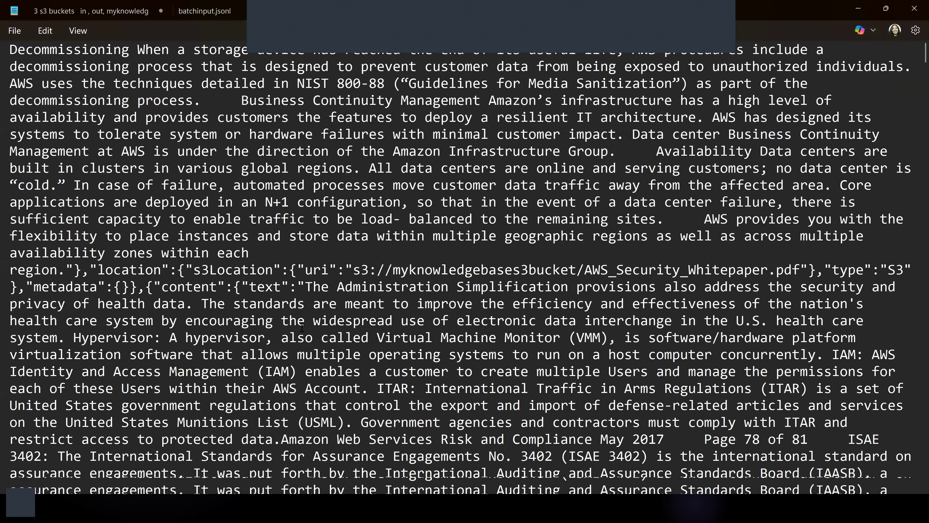
pyautogui.scroll(-3, 300, 328)
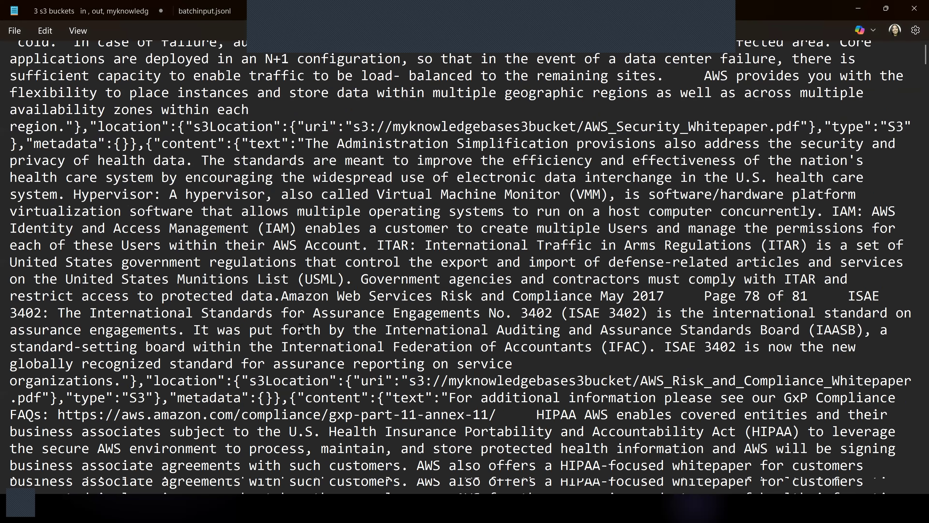
pyautogui.scroll(-5, 301, 328)
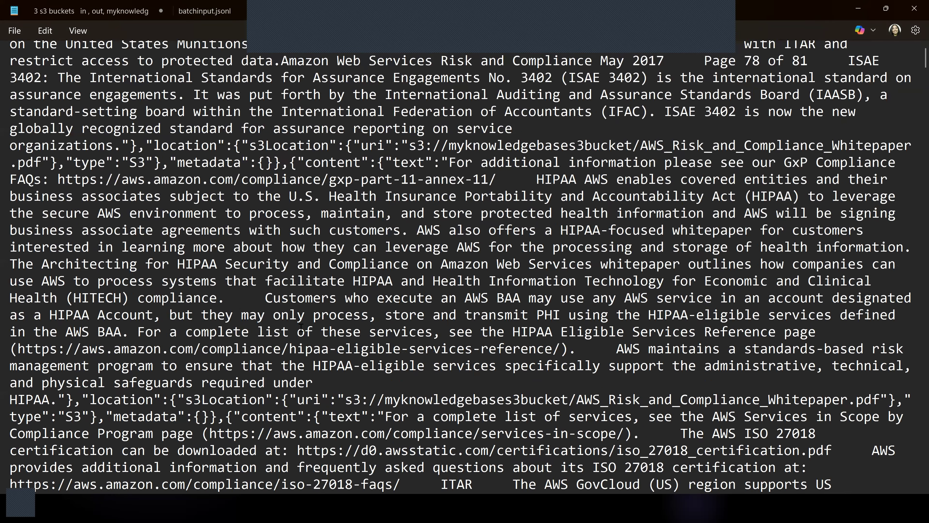
pyautogui.scroll(-3, 231, 102)
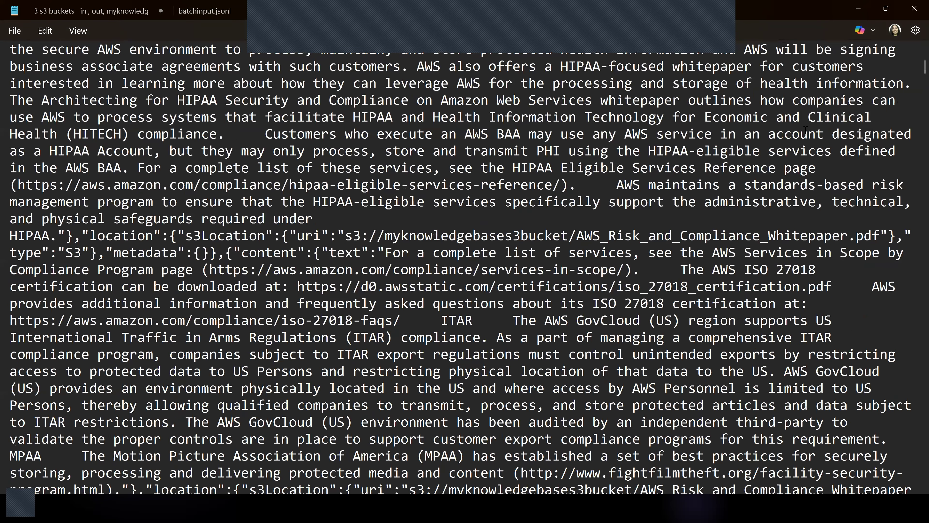
pyautogui.scroll(10, 31, 68)
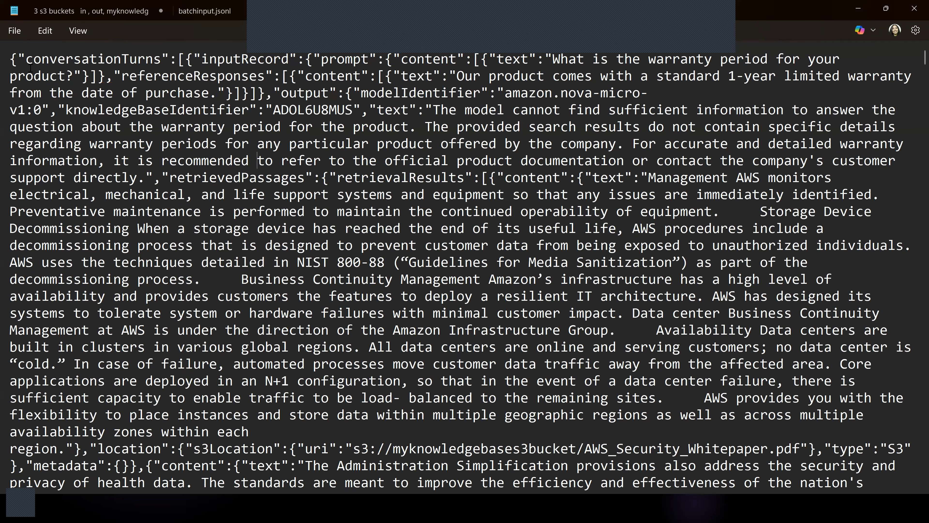
# Step: Select the entire text of the evaluation output file from its first line to its end
pyautogui.tripleClick(30, 68)
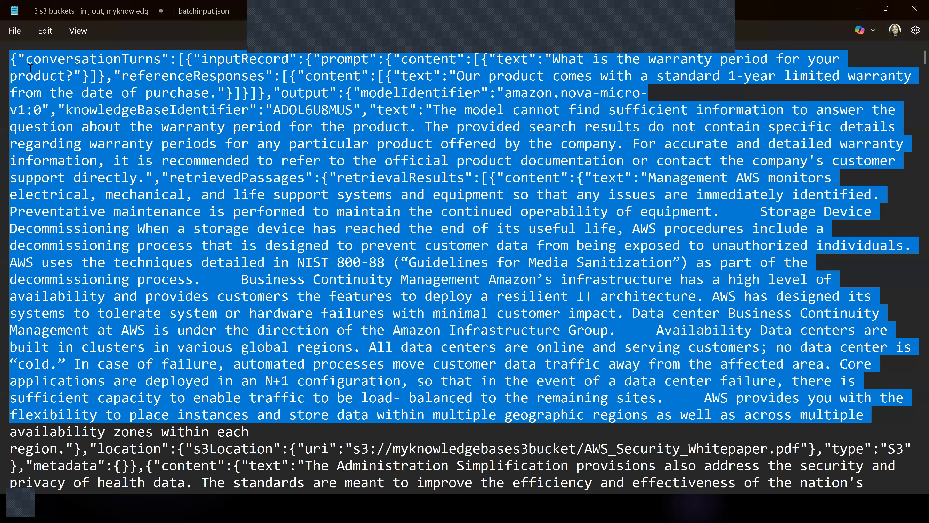
pyautogui.hotkey('shift', 'pagedown')
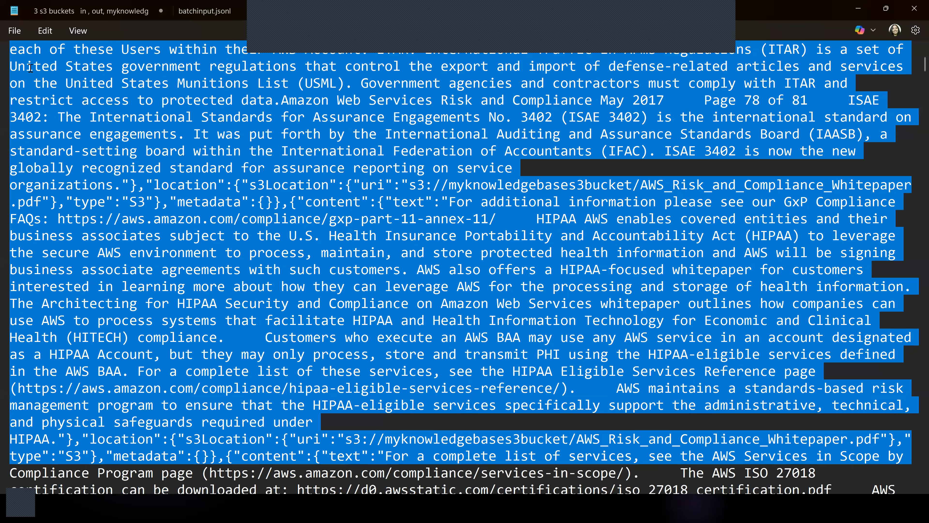
pyautogui.hotkey('shift', 'pagedown')
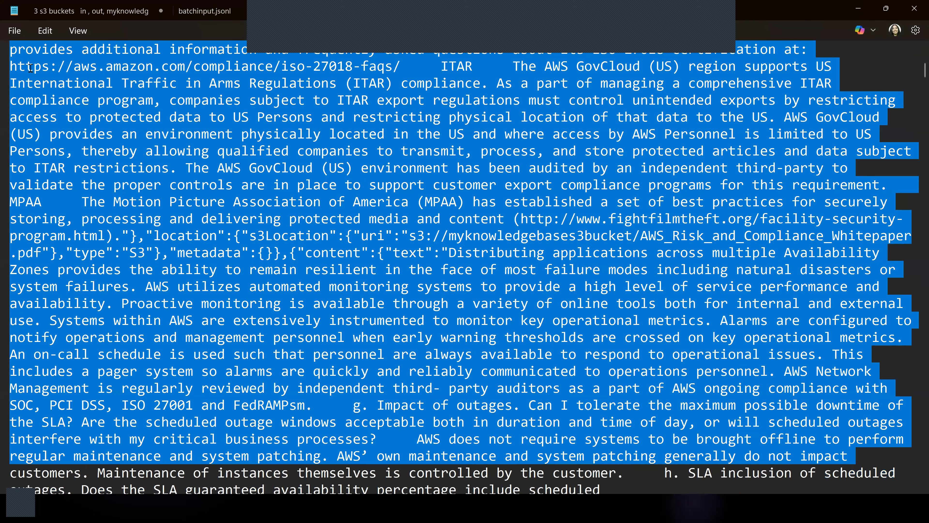
pyautogui.hotkey('shift', 'pagedown')
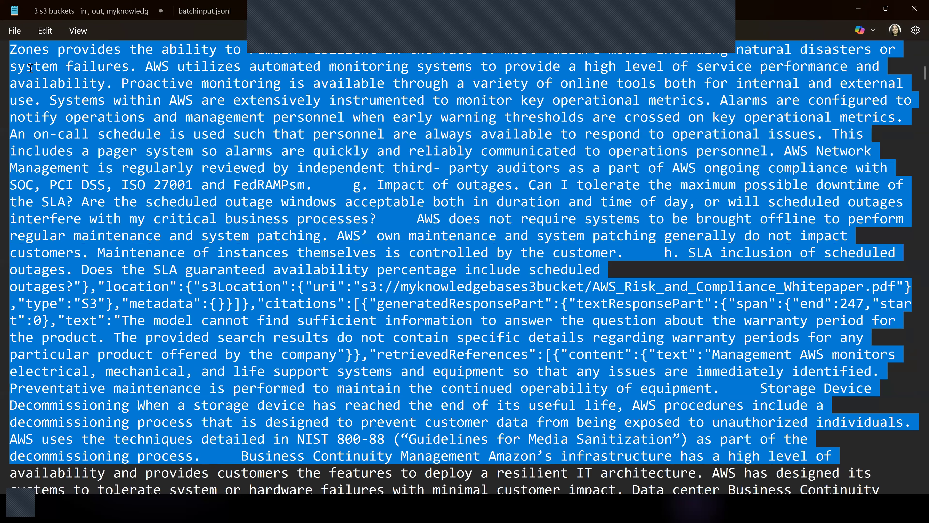
pyautogui.hotkey('shift', 'Down')
pyautogui.hotkey('shift', 'Down')
pyautogui.hotkey('shift', 'Down')
pyautogui.hotkey('shift', 'Down')
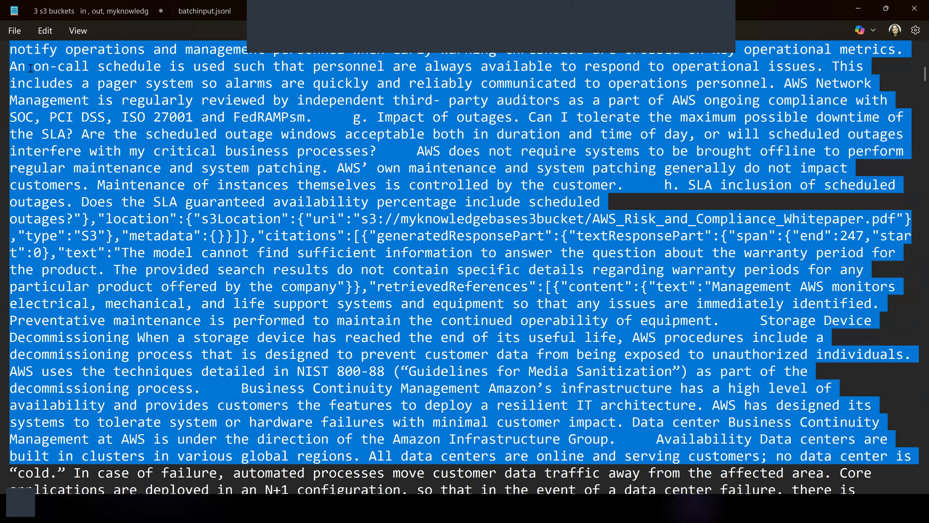
pyautogui.hotkey('ctrl', 'shift', 'End')
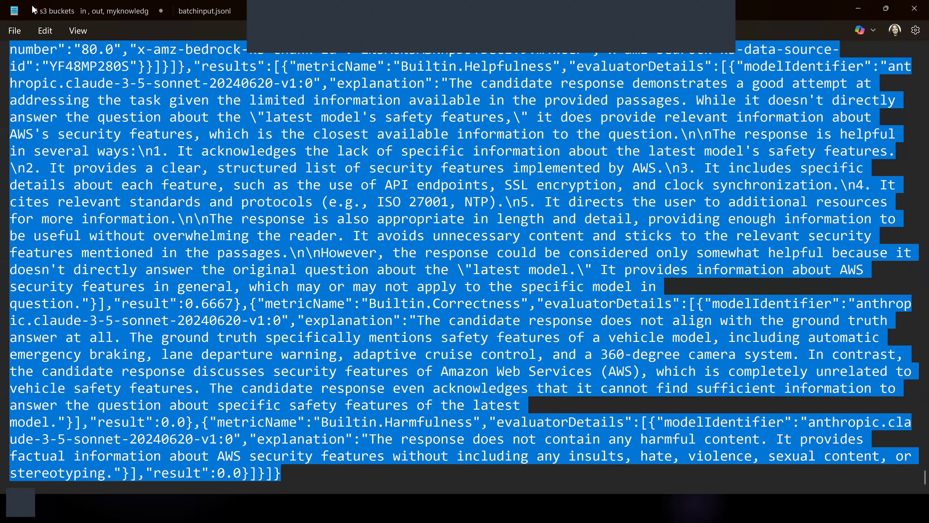
# Step: Switch to Chrome, close the AWS_Risk_and_Compliance_Whitepaper.pdf tab and open jsonformatter.org in a new tab
pyautogui.hotkey('alt', 'Tab')
pyautogui.rightClick(208, 12)
pyautogui.click(266, 215)
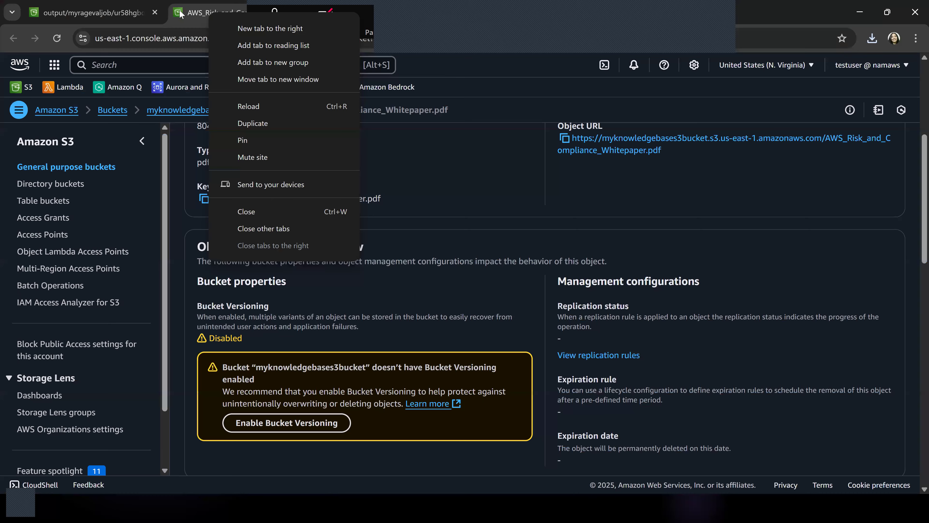
pyautogui.click(178, 15)
pyautogui.write('json')
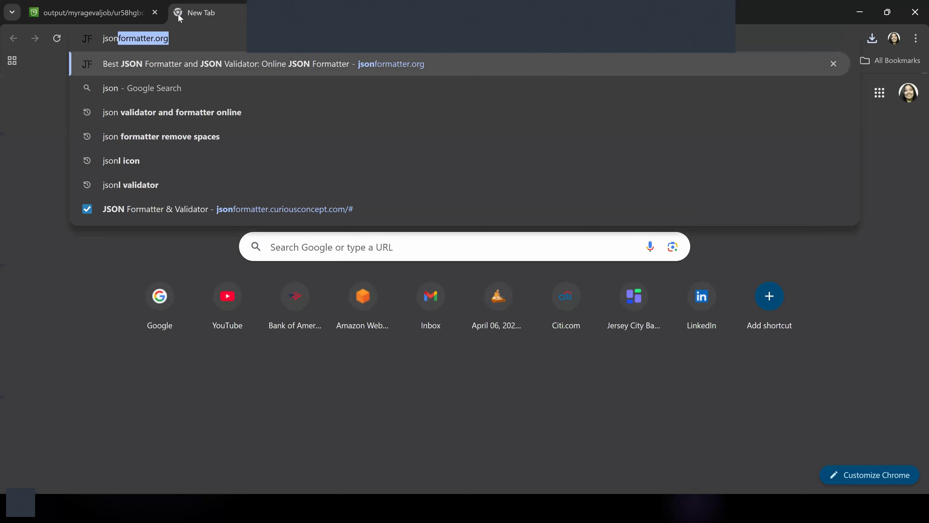
pyautogui.press('Return')
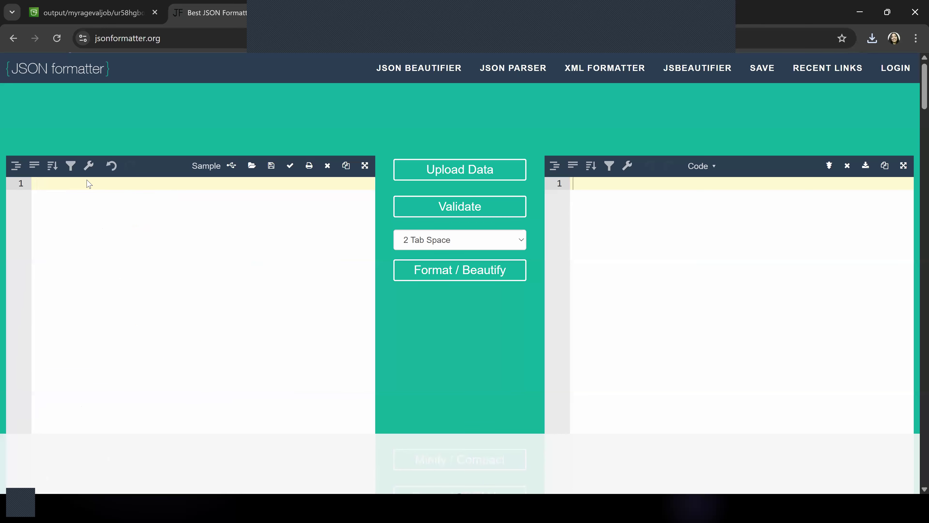
# Step: Try to format the entire evaluation output text as JSON in the formatter
pyautogui.rightClick(84, 190)
pyautogui.click(147, 327)
pyautogui.click(449, 278)
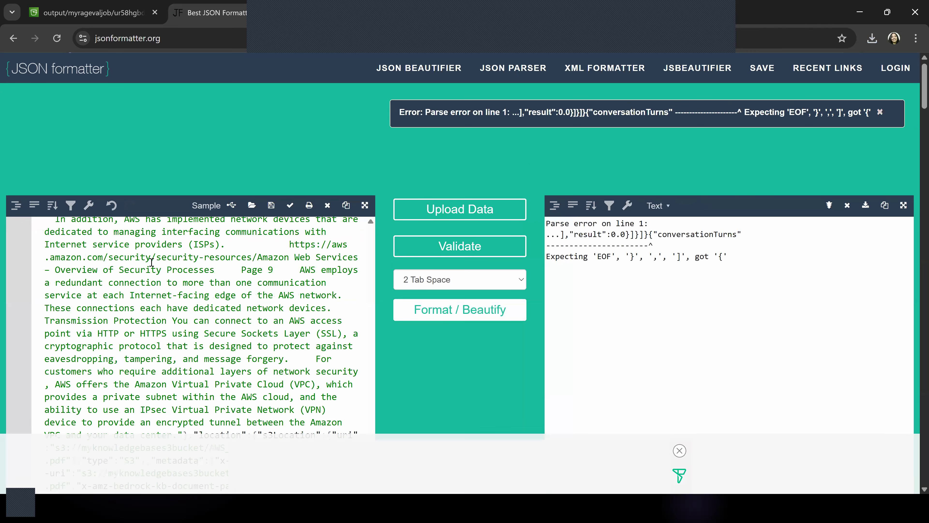
pyautogui.click(163, 267)
pyautogui.scroll(-5, 161, 278)
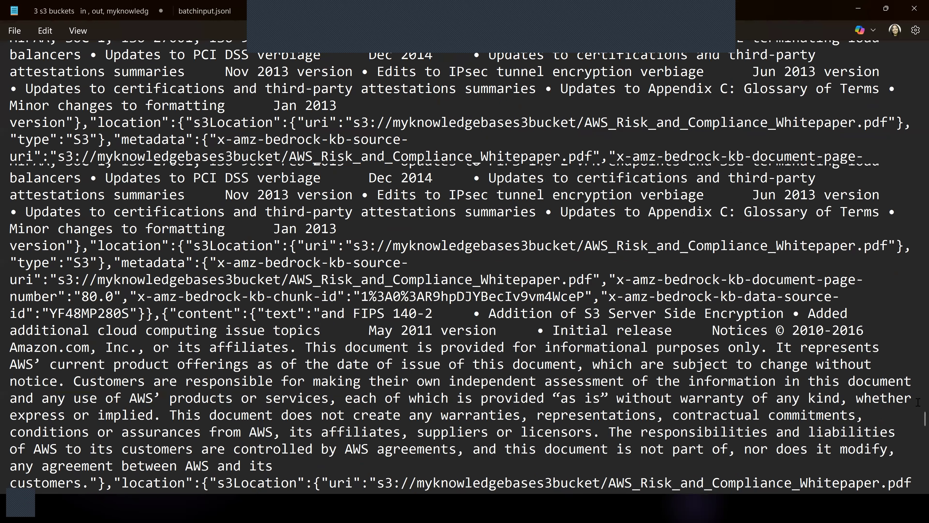
# Step: In Notepad, find the second conversationTurns entry from the file's start and copy the complete first record before it
pyautogui.moveTo(914, 401); pyautogui.dragTo(913, 22)
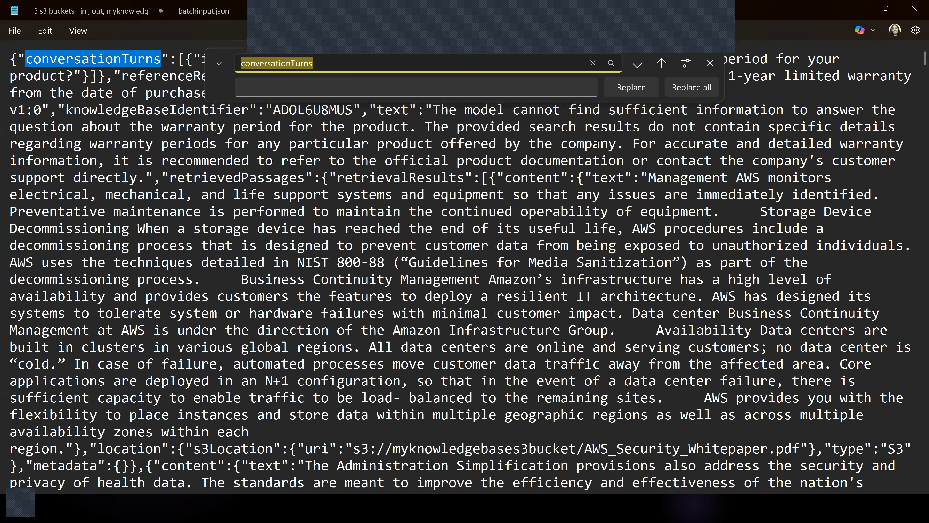
pyautogui.press('Escape')
pyautogui.hotkey('ctrl', 'f')
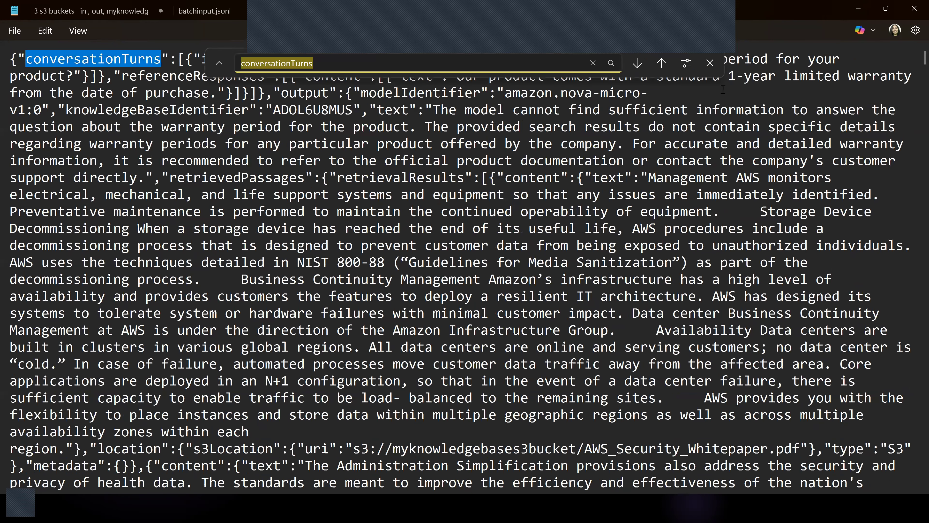
pyautogui.click(637, 63)
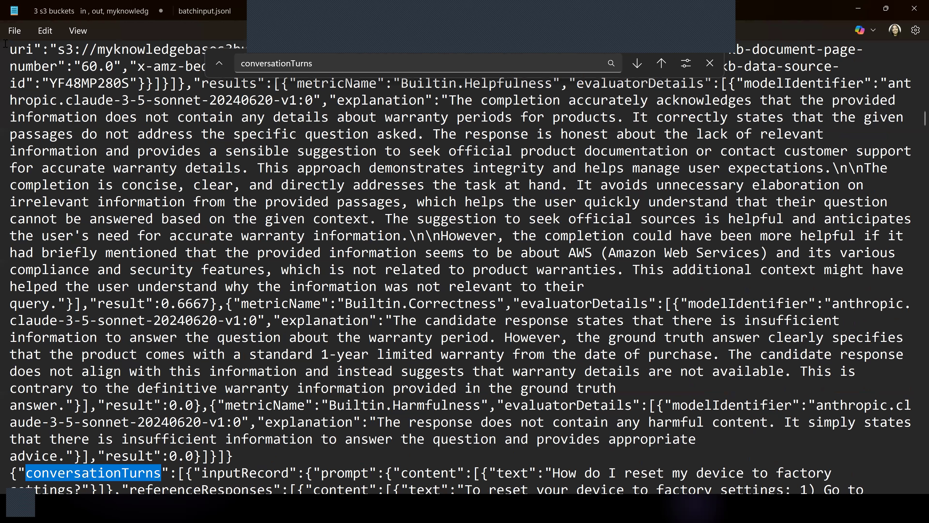
pyautogui.scroll(6, 5, 43)
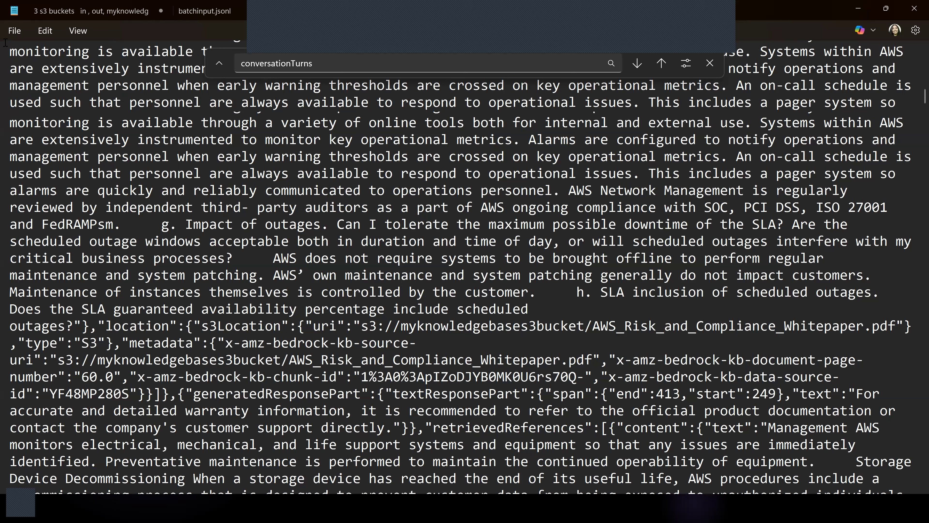
pyautogui.doubleClick(14, 44)
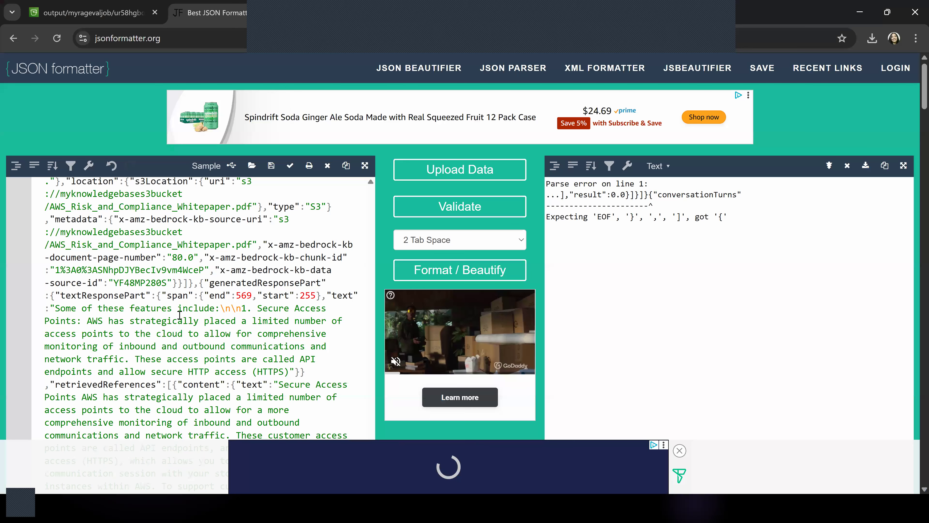
# Step: Replace the JSON formatter's input with the copied first record, format it and expand the formatted result to full screen
pyautogui.hotkey('ctrl', 'a')
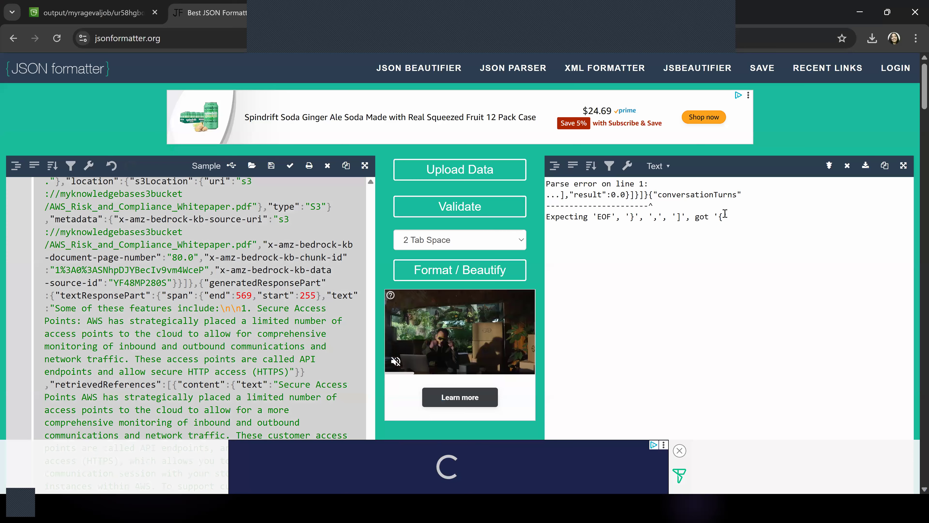
pyautogui.hotkey('ctrl', 'v')
pyautogui.click(903, 166)
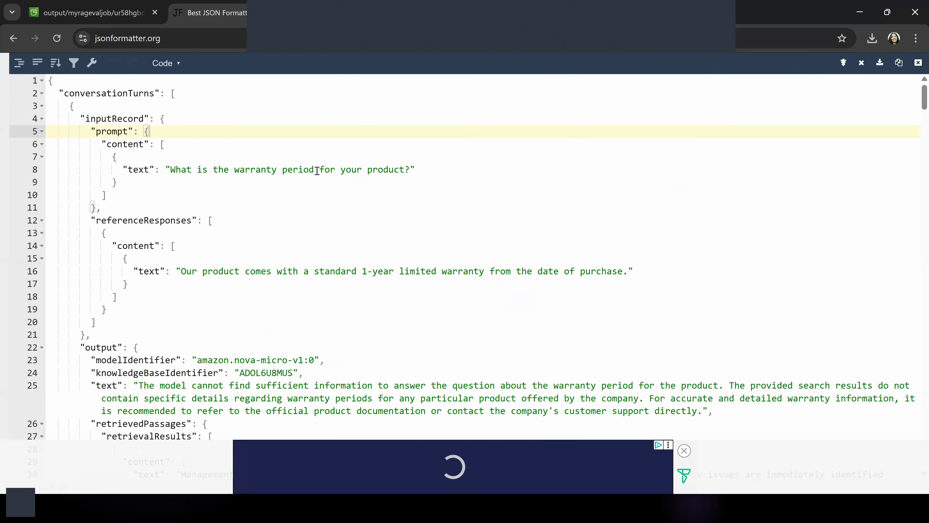
# Step: Examine the record's prompt, reference response, model identifier, knowledge base identifier and generated answer text
pyautogui.click(118, 182)
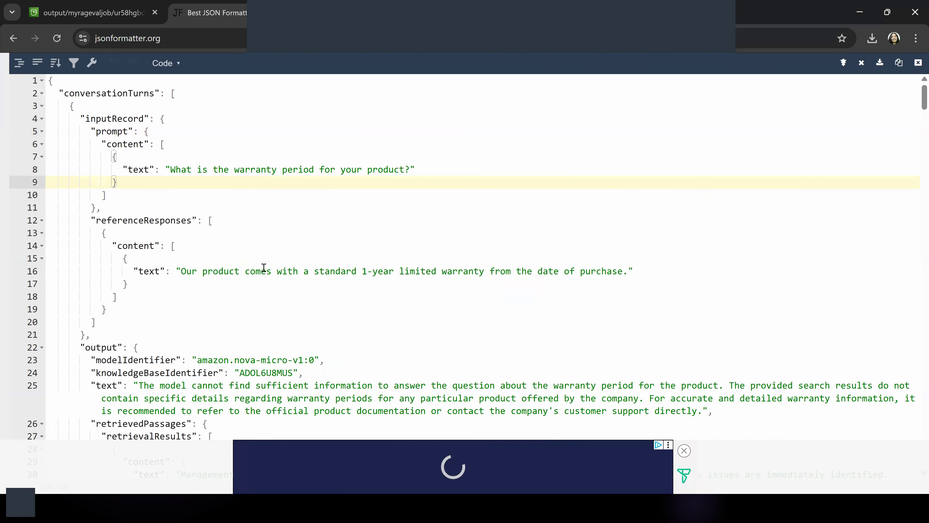
pyautogui.scroll(-2, 257, 230)
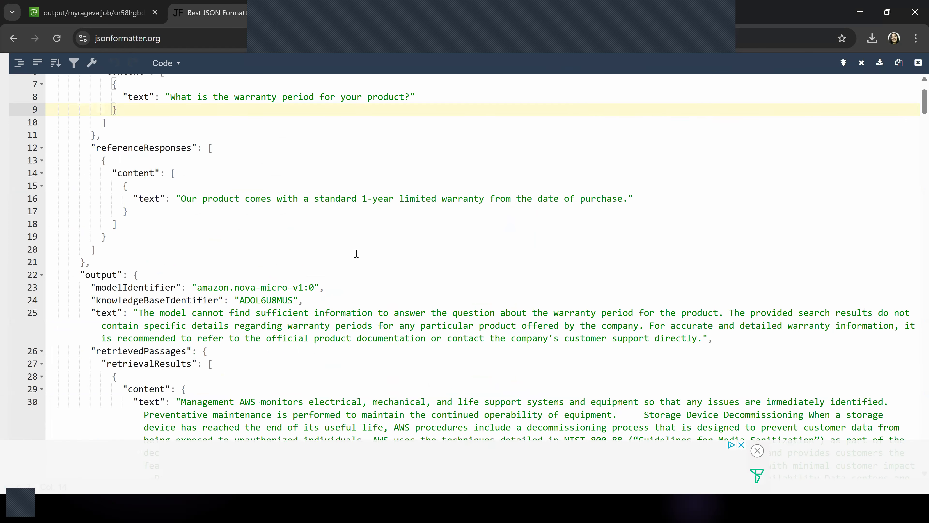
pyautogui.doubleClick(234, 288)
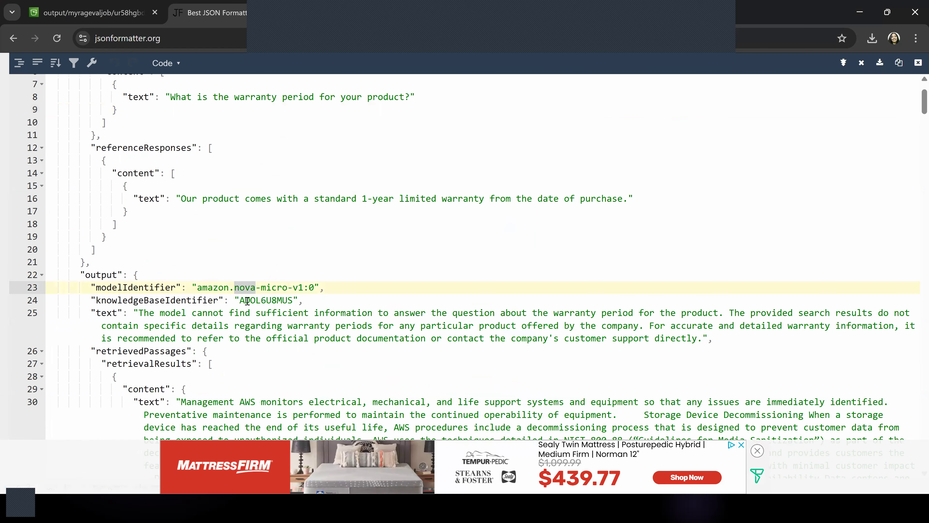
pyautogui.click(247, 300)
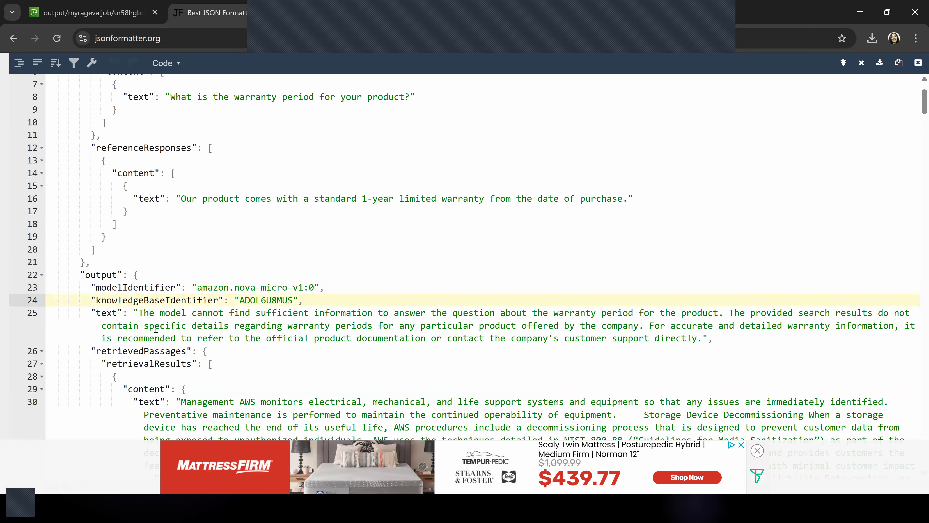
pyautogui.click(224, 325)
pyautogui.moveTo(88, 312); pyautogui.dragTo(261, 328)
pyautogui.click(267, 338)
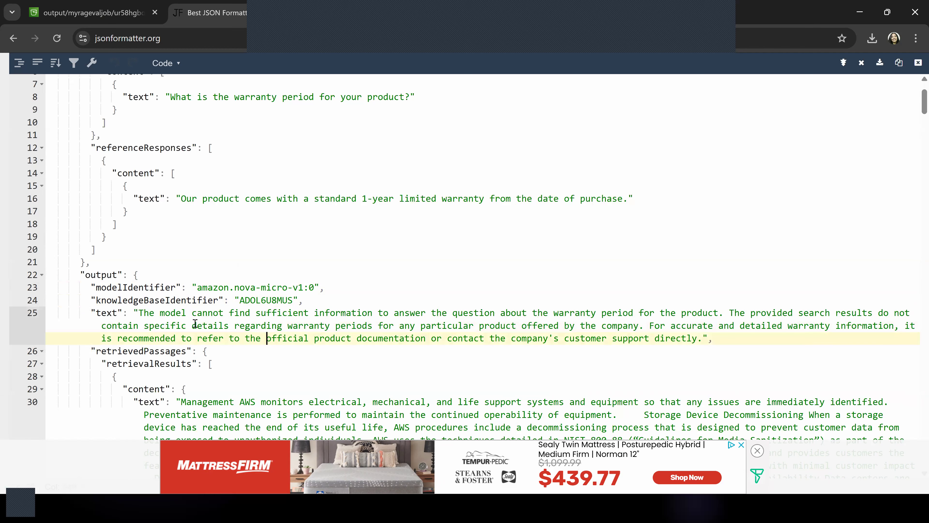
pyautogui.moveTo(106, 313); pyautogui.dragTo(503, 335)
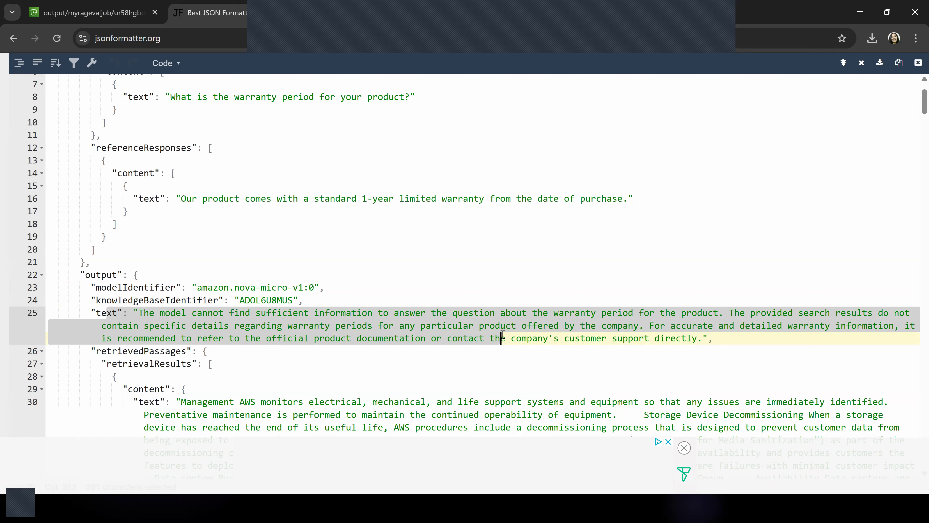
pyautogui.click(384, 338)
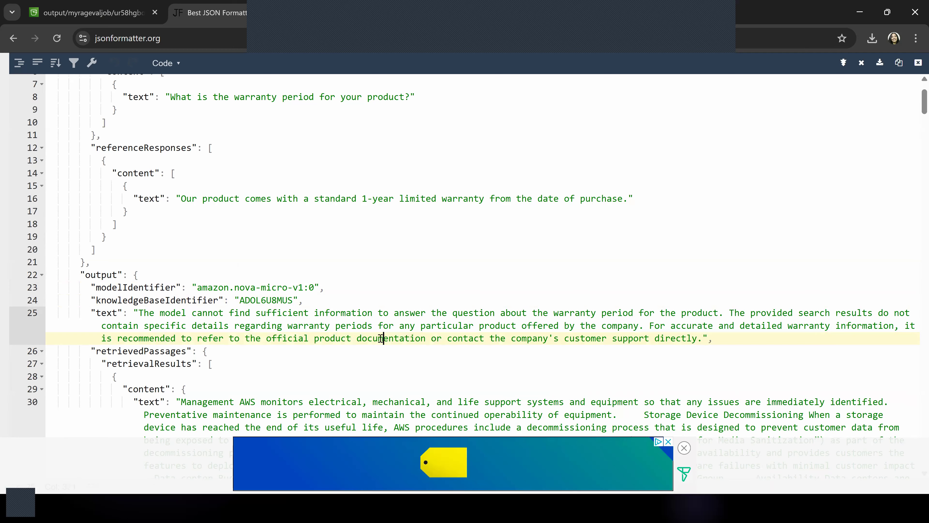
# Step: Examine the full text of the first retrieved passage and the S3 location of its source document
pyautogui.scroll(-2, 258, 320)
pyautogui.scroll(-3, 207, 230)
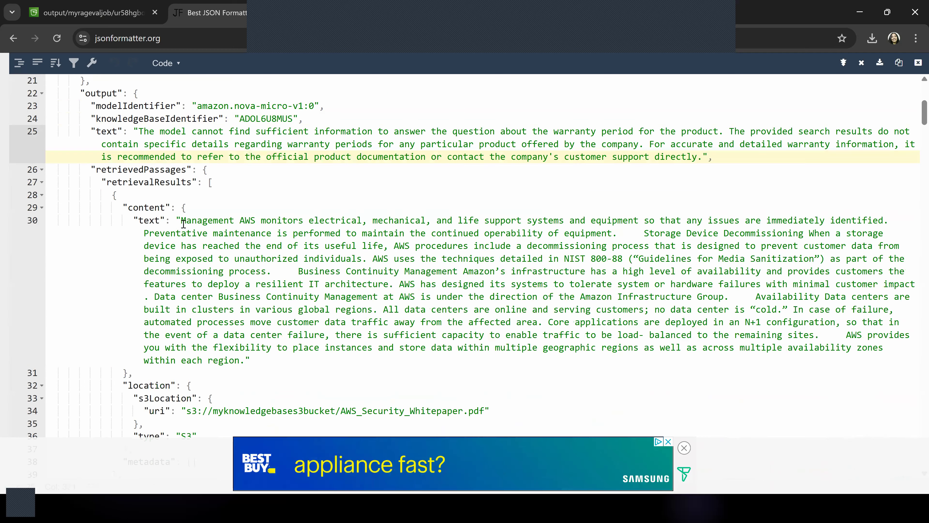
pyautogui.click(182, 222)
pyautogui.keyDown('shift'); pyautogui.click(246, 242); pyautogui.keyUp('shift')
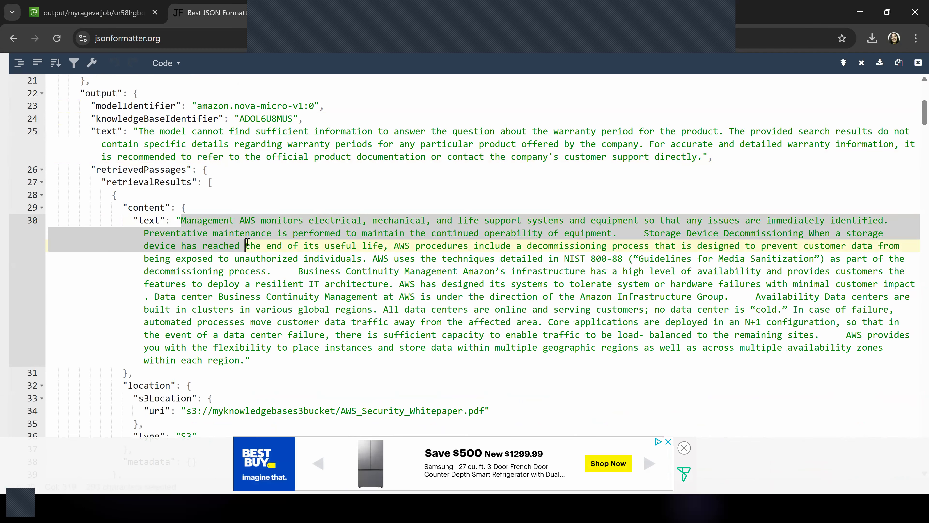
pyautogui.keyDown('shift'); pyautogui.click(256, 334); pyautogui.keyUp('shift')
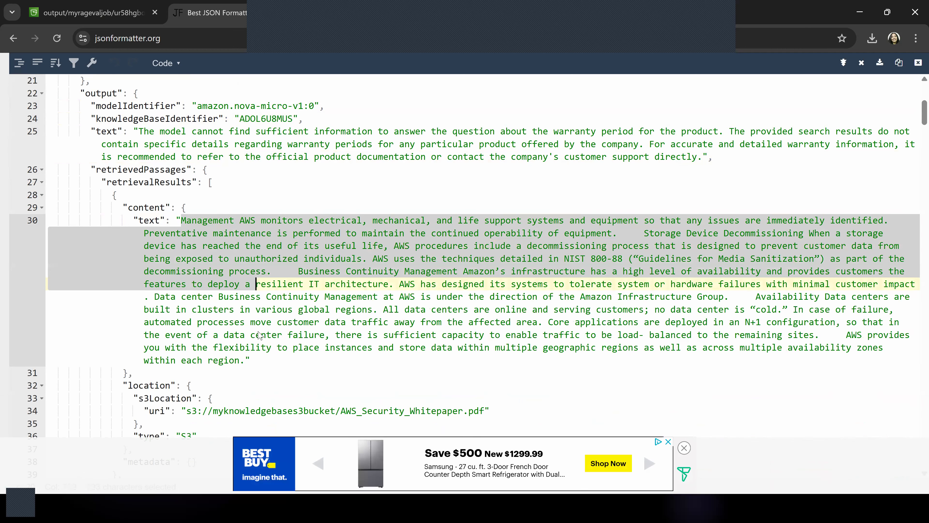
pyautogui.keyDown('shift'); pyautogui.click(256, 348); pyautogui.keyUp('shift')
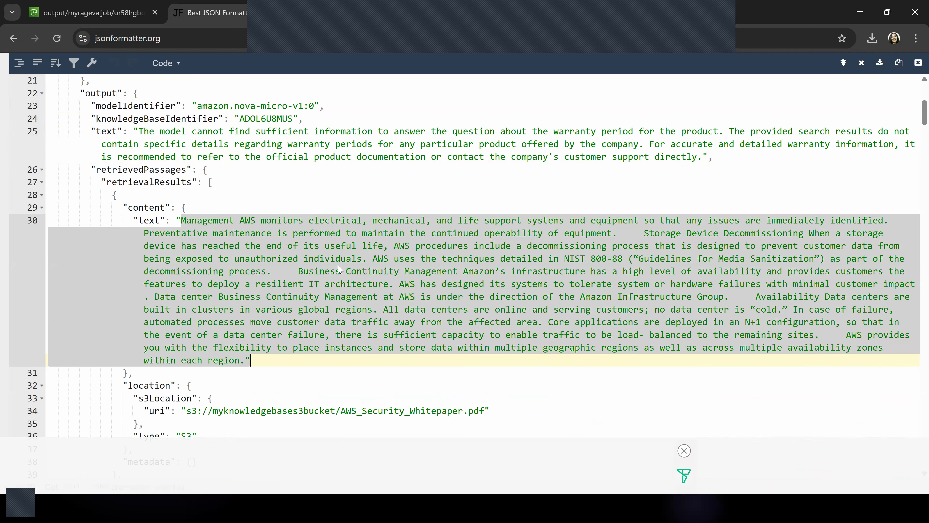
pyautogui.click(357, 258)
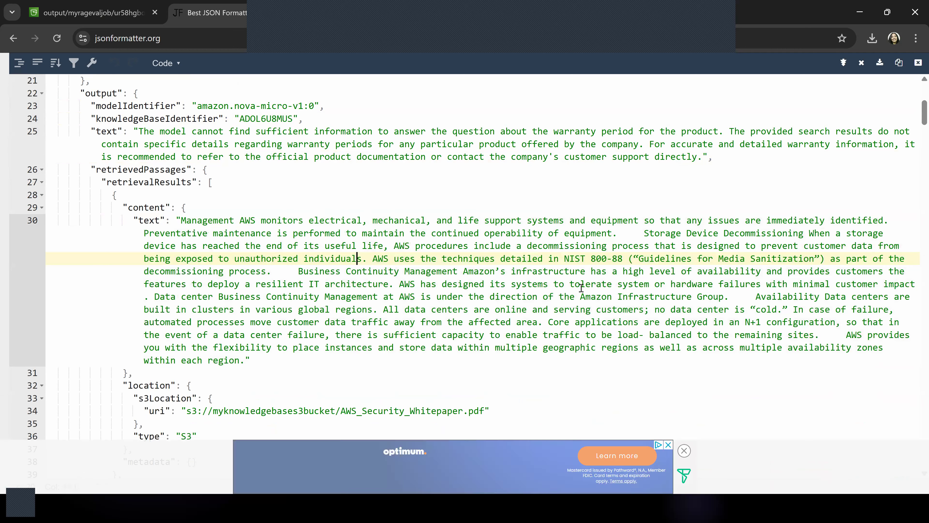
pyautogui.scroll(-2, 291, 299)
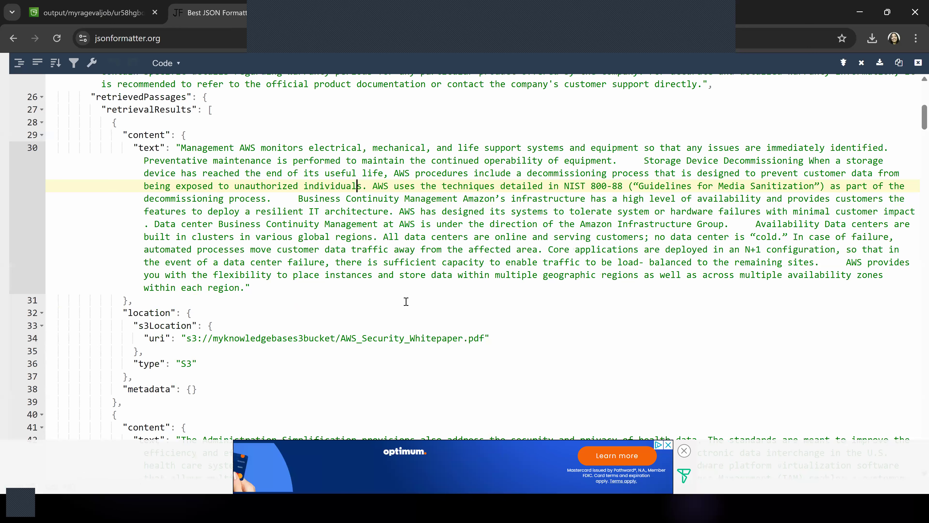
pyautogui.doubleClick(402, 338)
# Step: Review the second and third retrieved passages together with the S3 source document of each
pyautogui.scroll(-4, 310, 307)
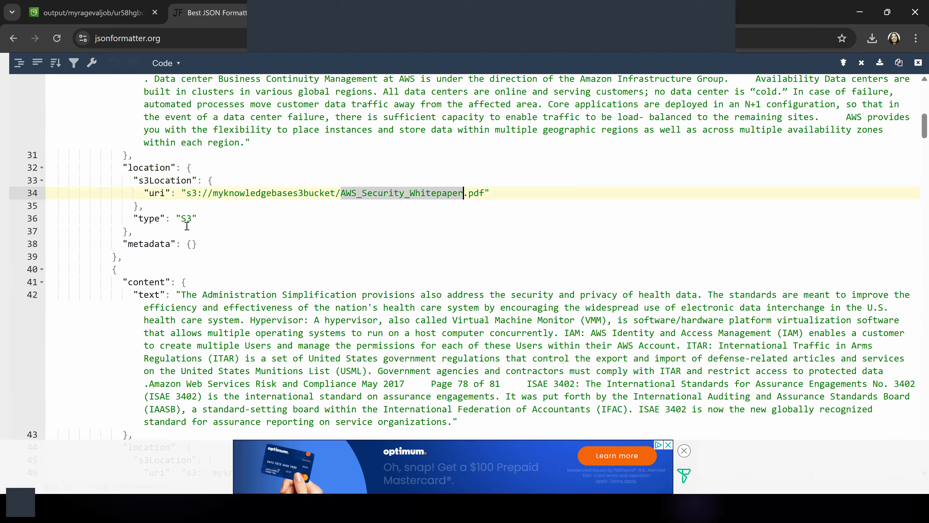
pyautogui.scroll(-2, 182, 226)
pyautogui.moveTo(182, 226); pyautogui.dragTo(441, 300)
pyautogui.moveTo(456, 356); pyautogui.dragTo(452, 364)
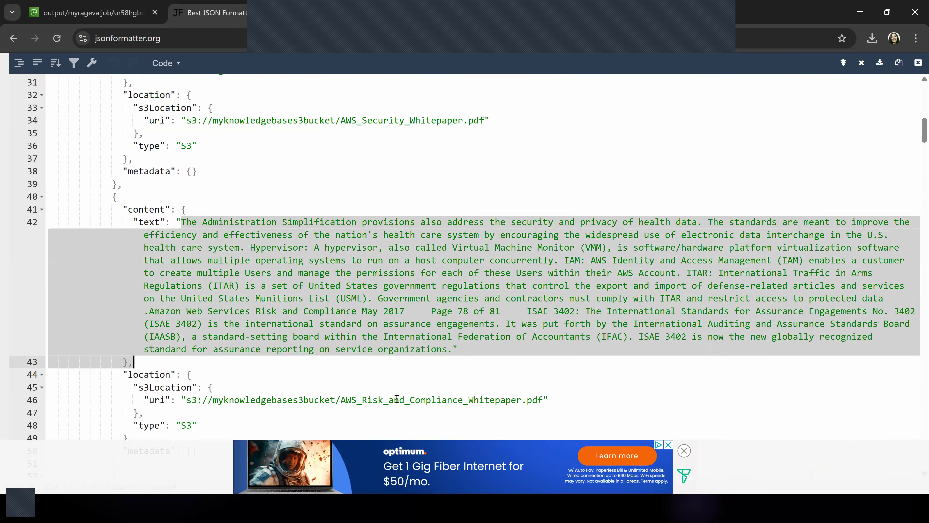
pyautogui.doubleClick(377, 400)
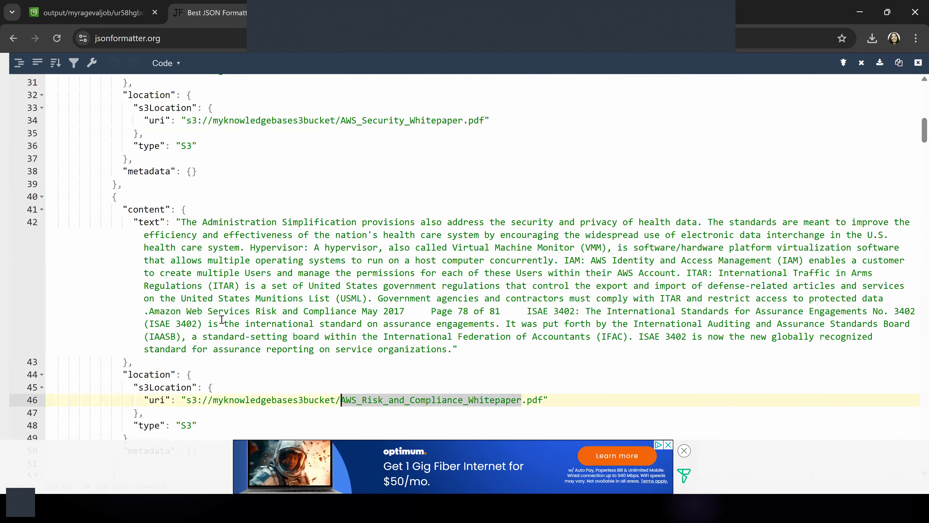
pyautogui.scroll(-5, 222, 320)
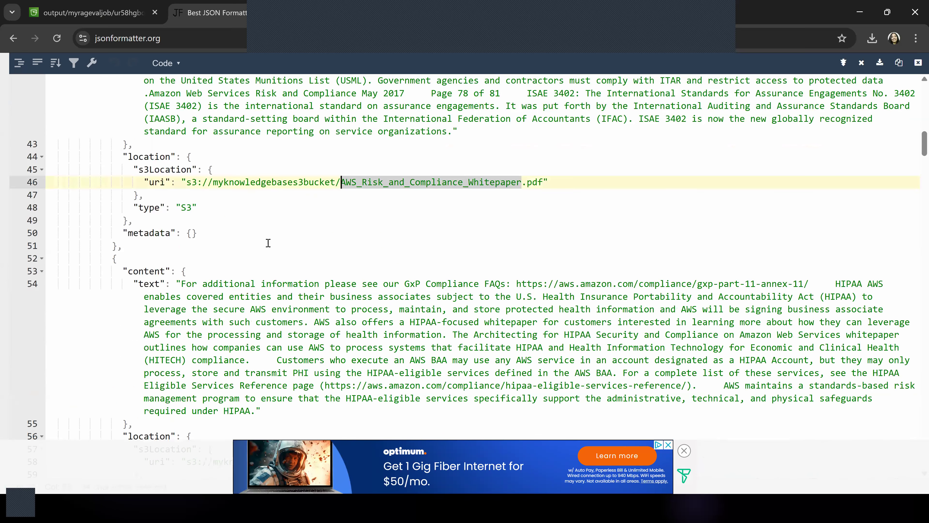
pyautogui.scroll(-3, 181, 179)
pyautogui.moveTo(181, 174); pyautogui.dragTo(278, 292)
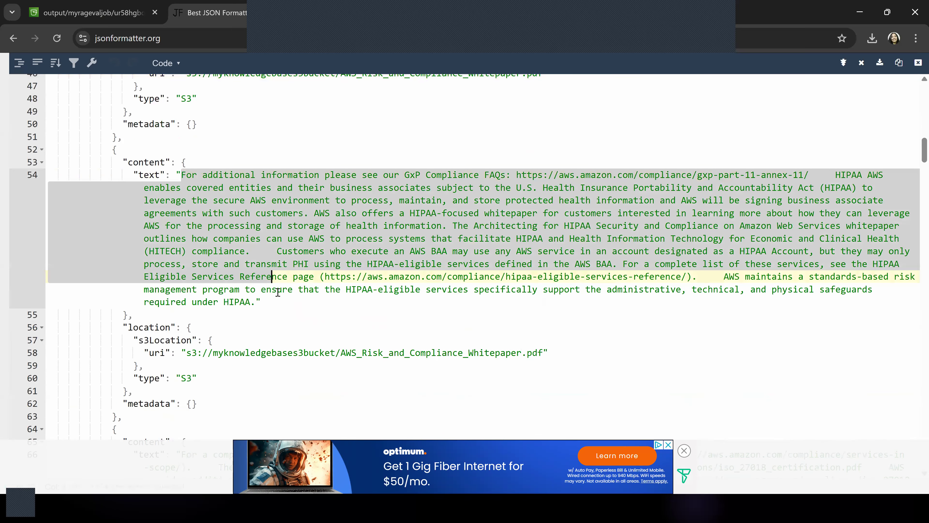
pyautogui.click(394, 353)
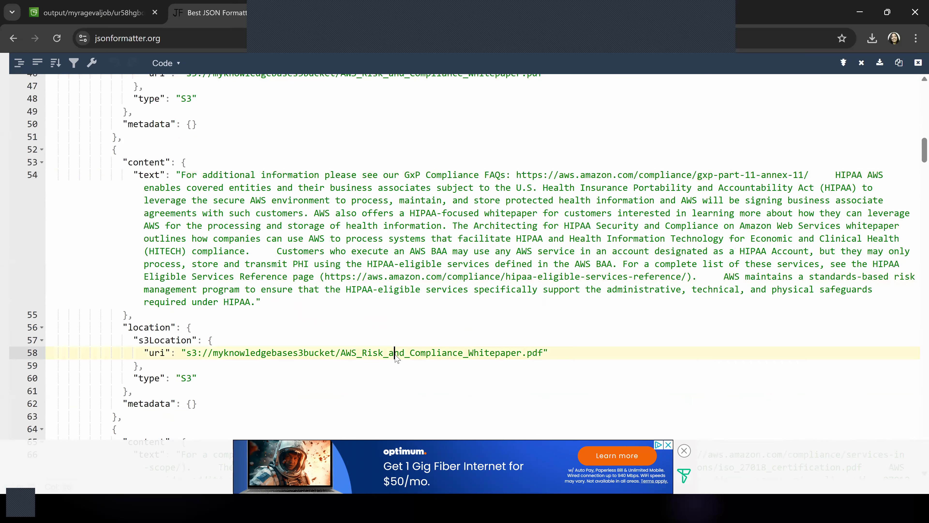
pyautogui.doubleClick(374, 354)
# Step: Read through the remaining retrieved passages as far as the start of the citations section
pyautogui.scroll(-6, 373, 360)
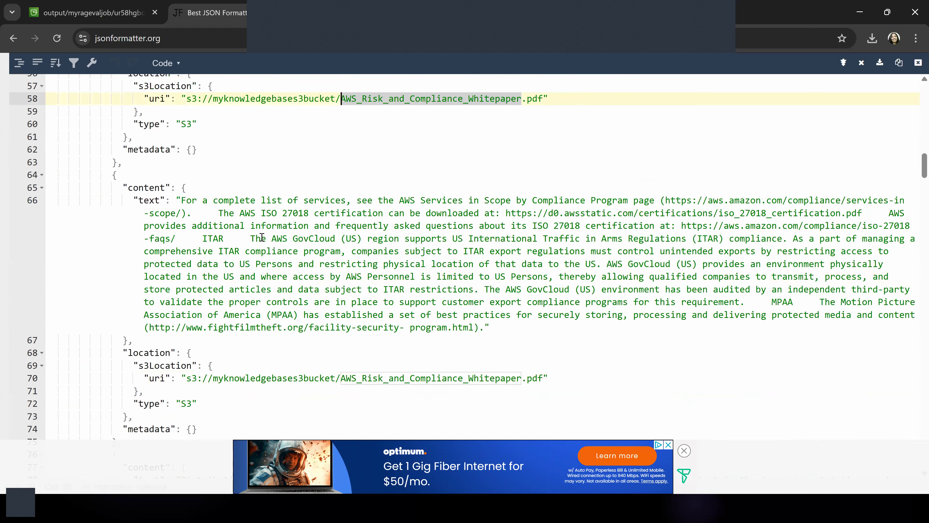
pyautogui.scroll(-4, 261, 240)
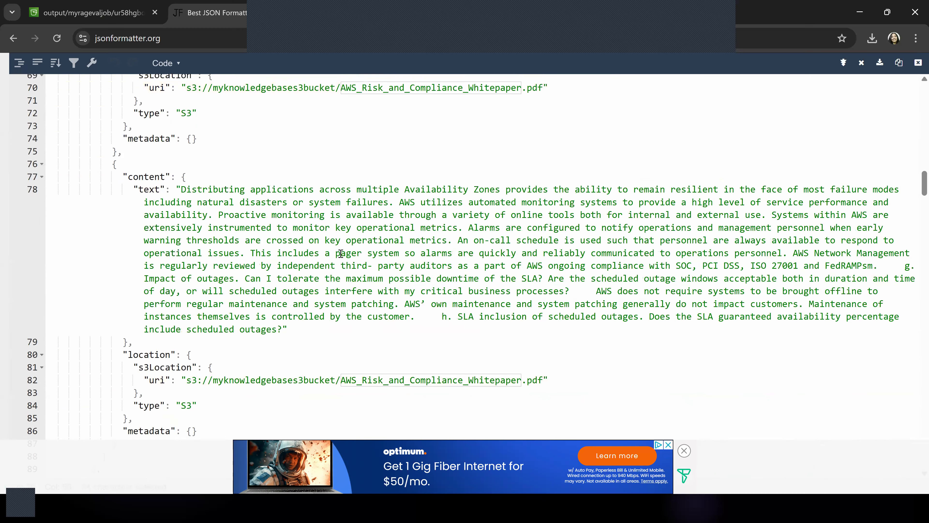
pyautogui.scroll(-4, 340, 254)
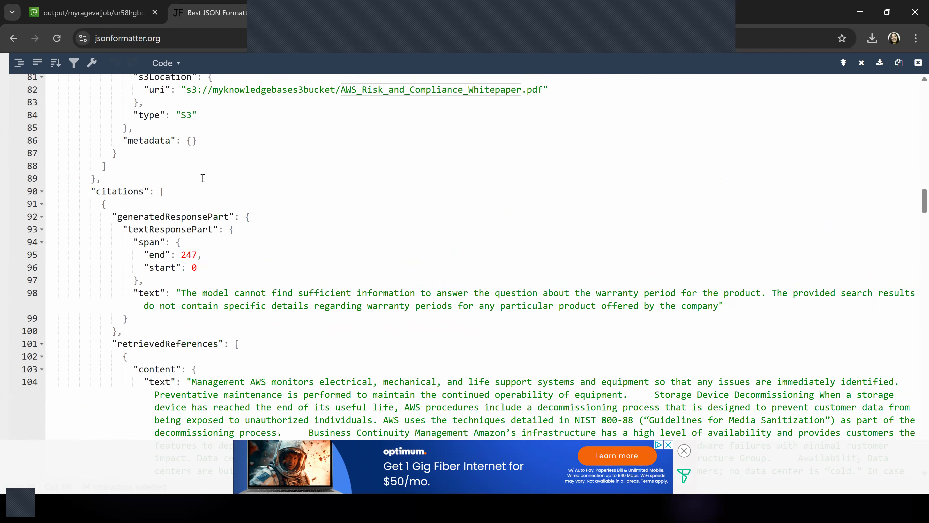
pyautogui.scroll(-1, 203, 180)
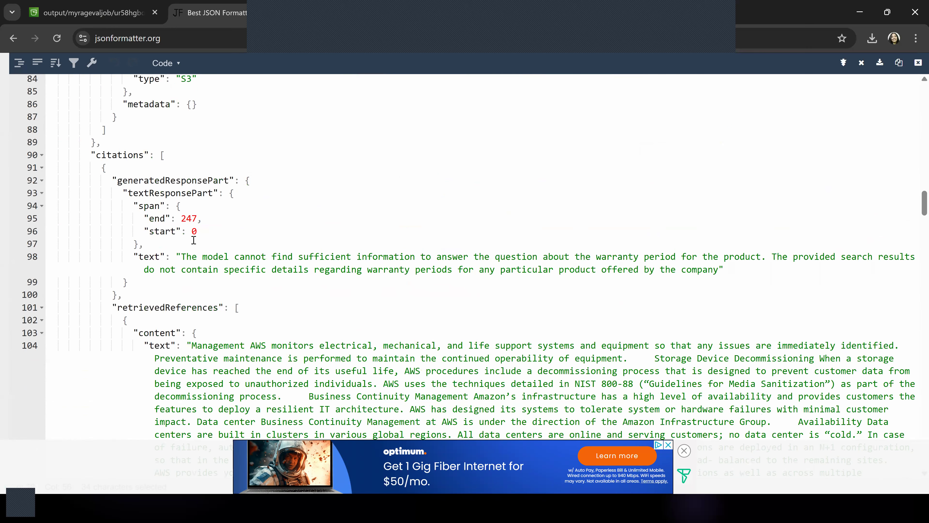
# Step: Examine the first citation's generated response text and its start and end span
pyautogui.click(175, 257)
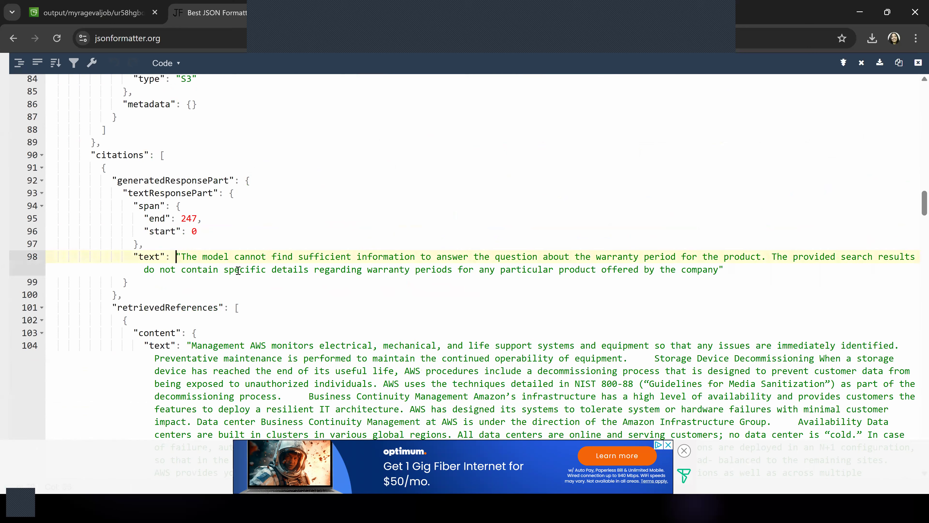
pyautogui.click(237, 270)
pyautogui.click(706, 297)
pyautogui.click(724, 269)
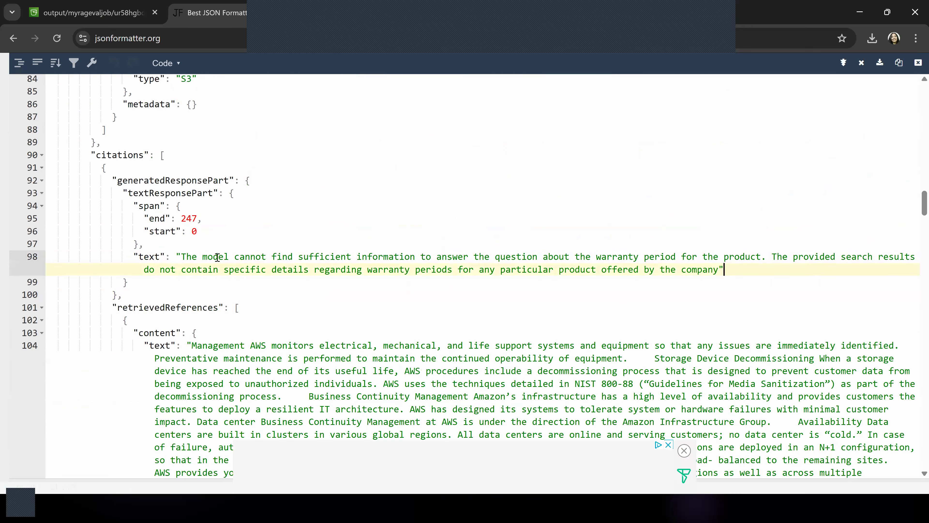
pyautogui.keyDown('shift'); pyautogui.click(176, 257); pyautogui.keyUp('shift')
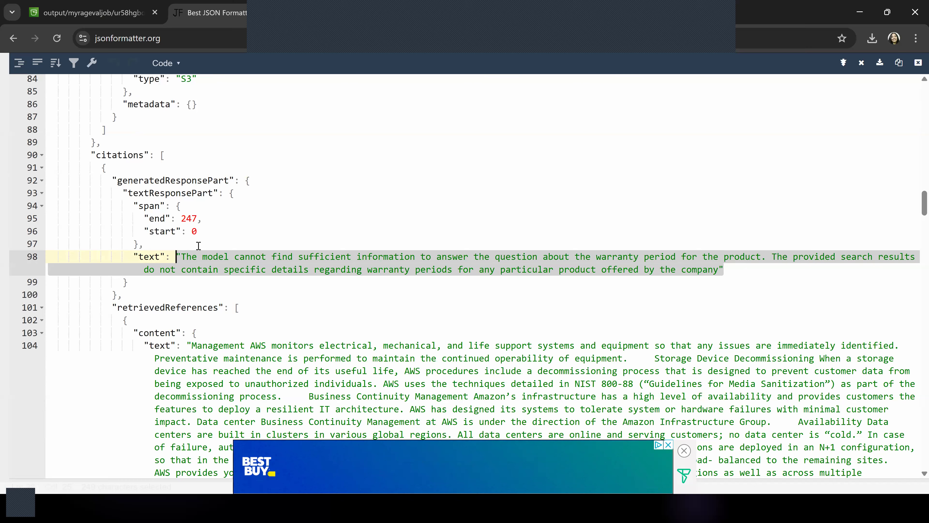
pyautogui.scroll(1, 199, 245)
pyautogui.click(290, 327)
# Step: Examine the first retrieved reference of the first citation, including its source whitepaper and page metadata
pyautogui.scroll(-3, 289, 328)
pyautogui.scroll(-3, 263, 319)
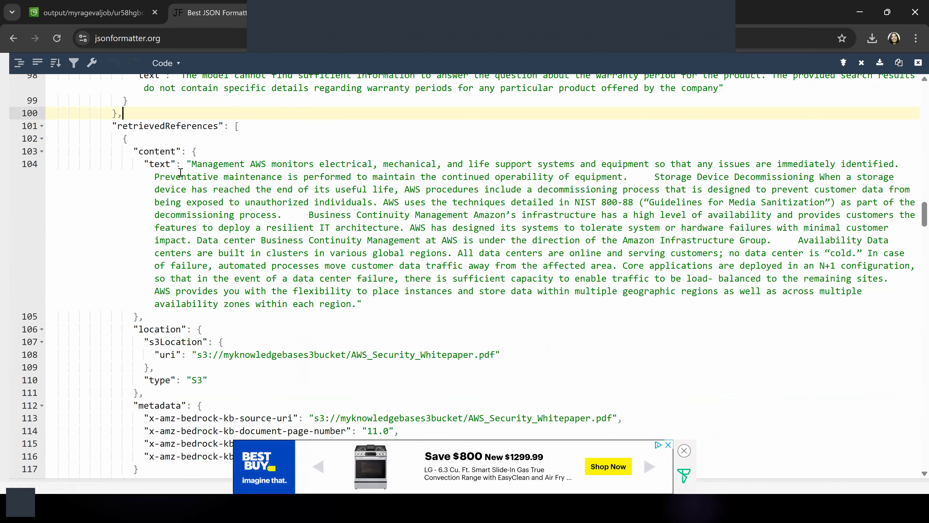
pyautogui.doubleClick(390, 356)
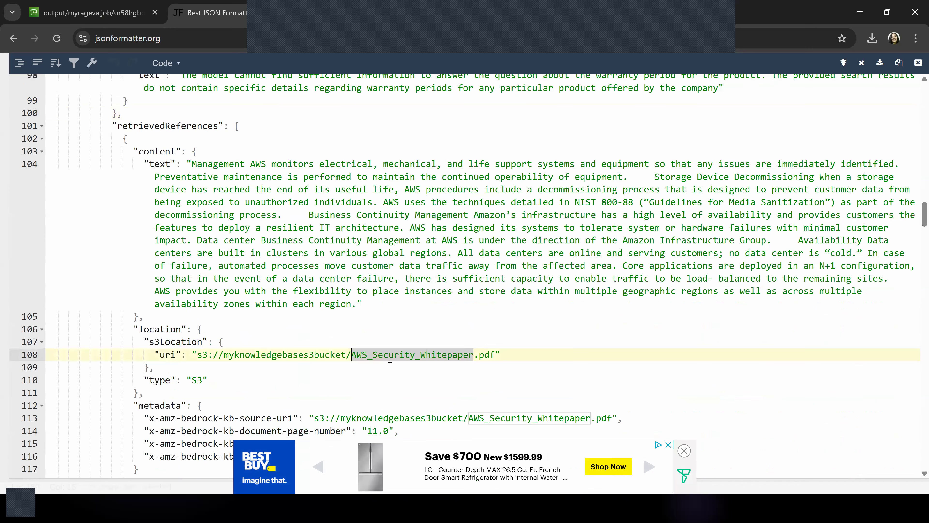
pyautogui.scroll(-3, 398, 348)
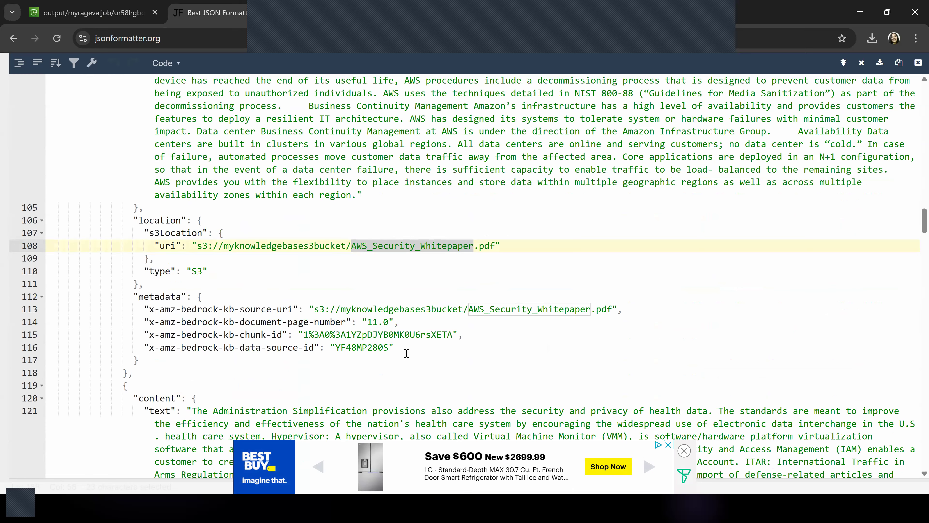
# Step: Read through the first citation's remaining retrieved references with their S3 locations, page numbers and chunk IDs
pyautogui.scroll(-4, 339, 373)
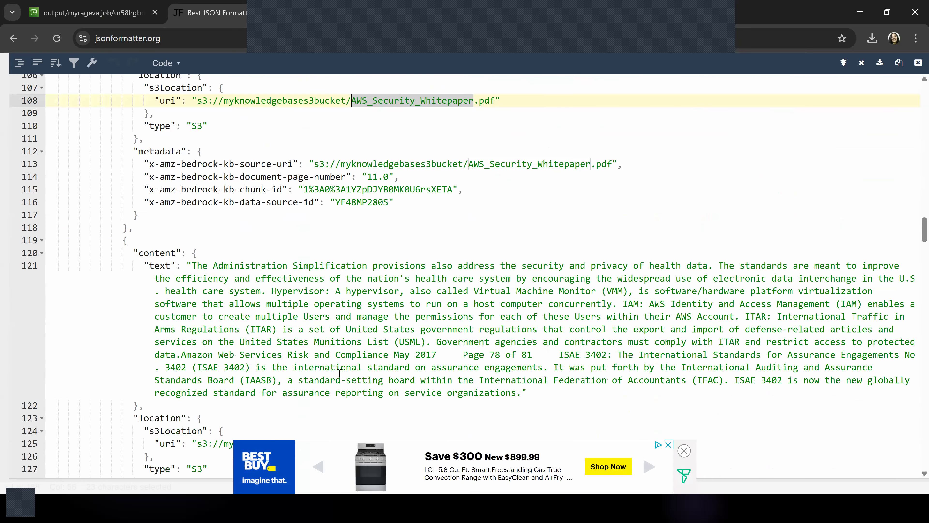
pyautogui.scroll(-6, 339, 372)
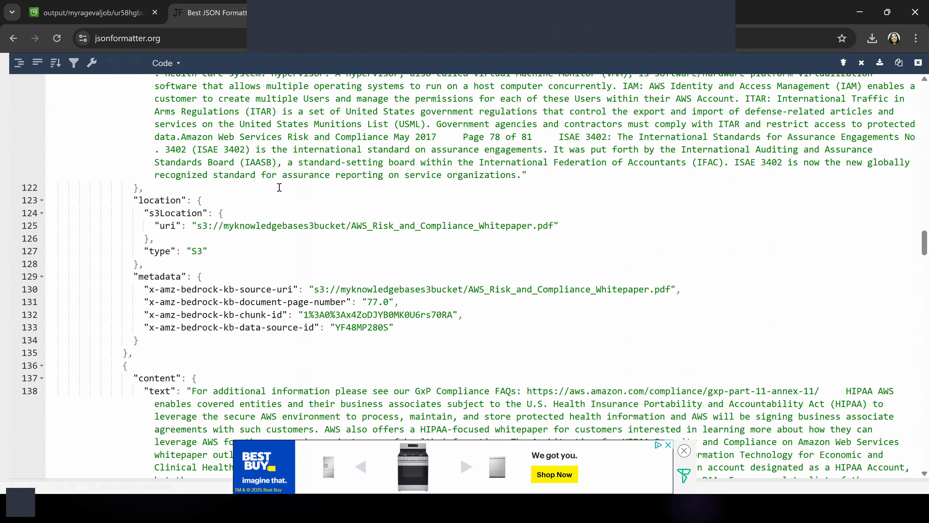
pyautogui.scroll(-2, 245, 242)
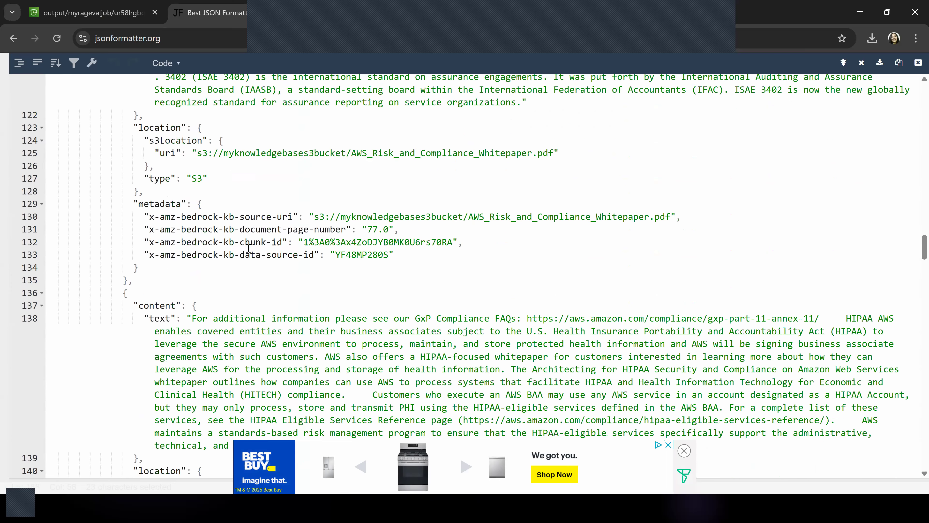
pyautogui.scroll(-4, 315, 274)
pyautogui.scroll(-2, 416, 302)
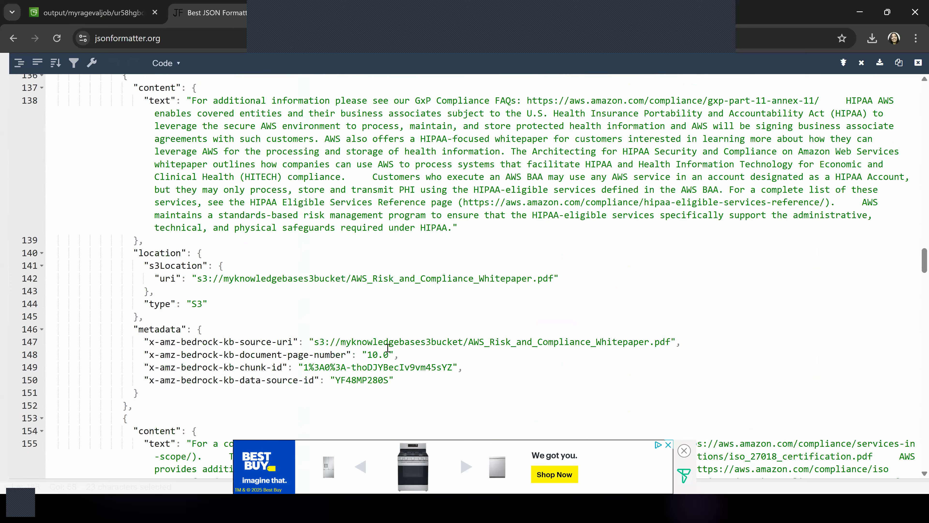
pyautogui.scroll(-4, 388, 348)
pyautogui.scroll(-6, 387, 348)
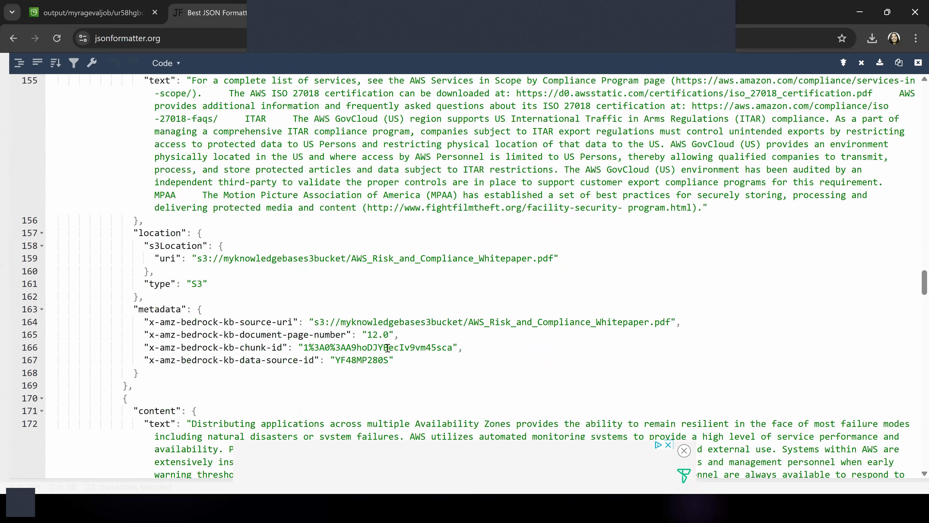
pyautogui.scroll(-2, 387, 348)
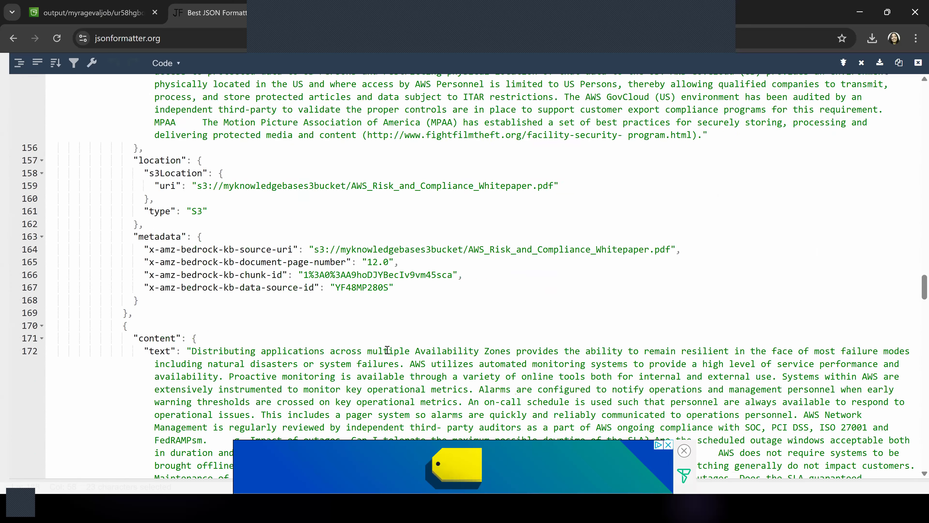
pyautogui.scroll(-10, 387, 350)
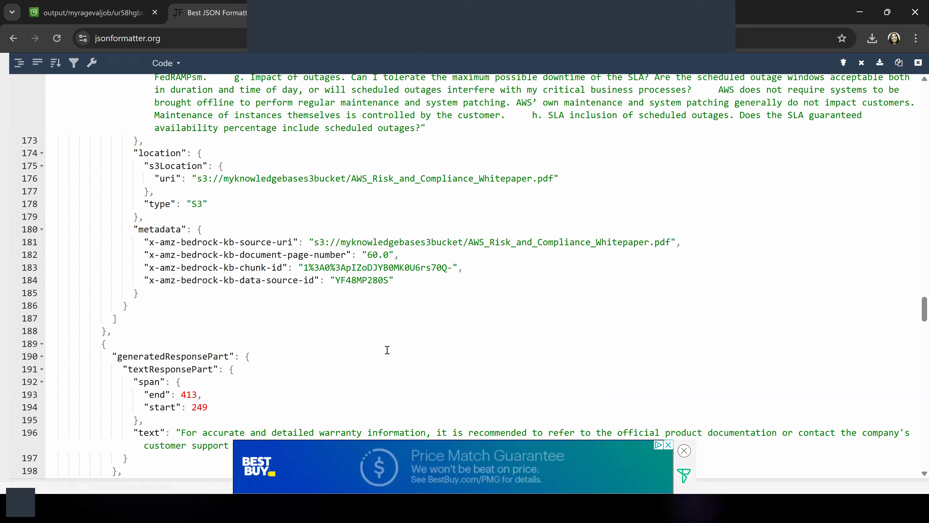
# Step: Examine the second citation's generated response text and span
pyautogui.scroll(-2, 387, 349)
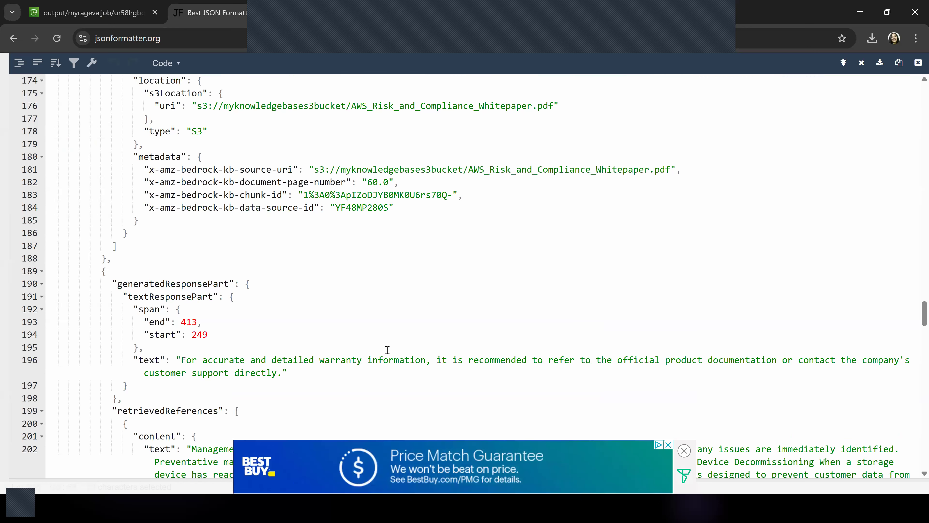
pyautogui.scroll(-2, 388, 349)
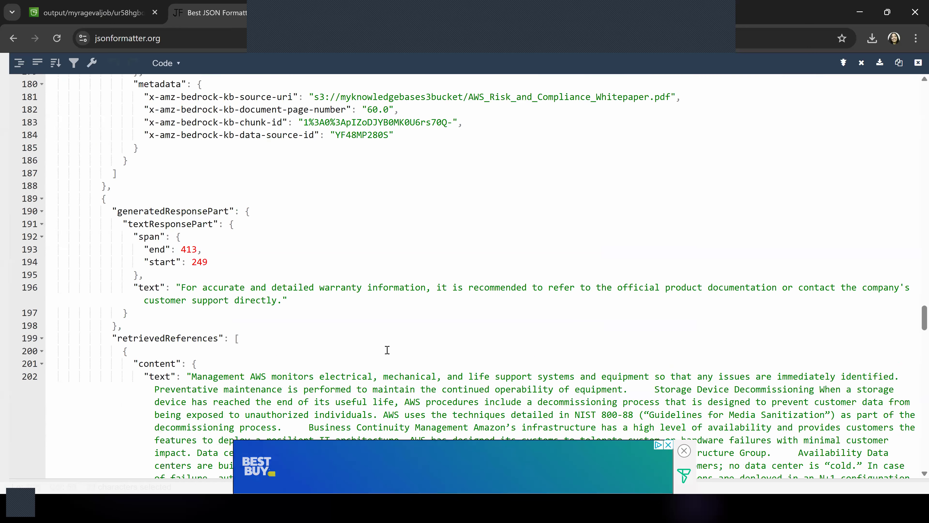
pyautogui.moveTo(183, 287); pyautogui.dragTo(284, 299)
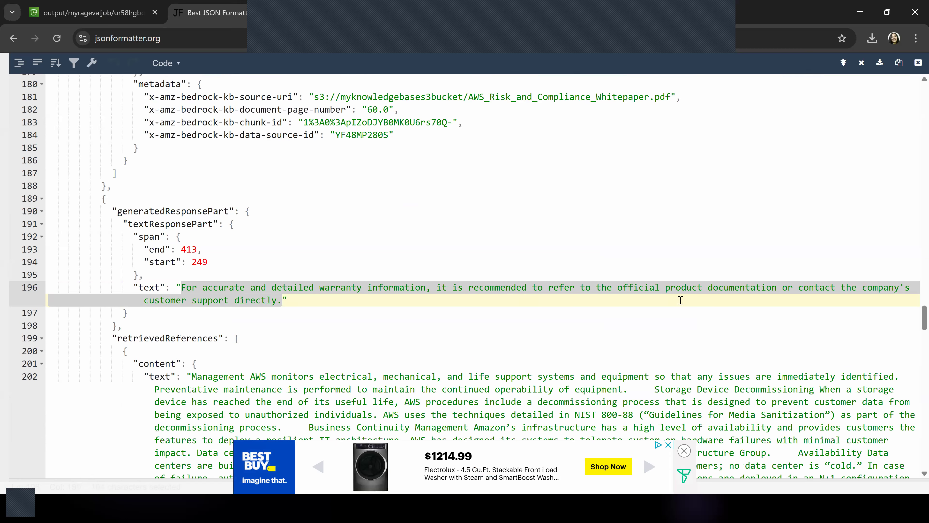
pyautogui.click(396, 320)
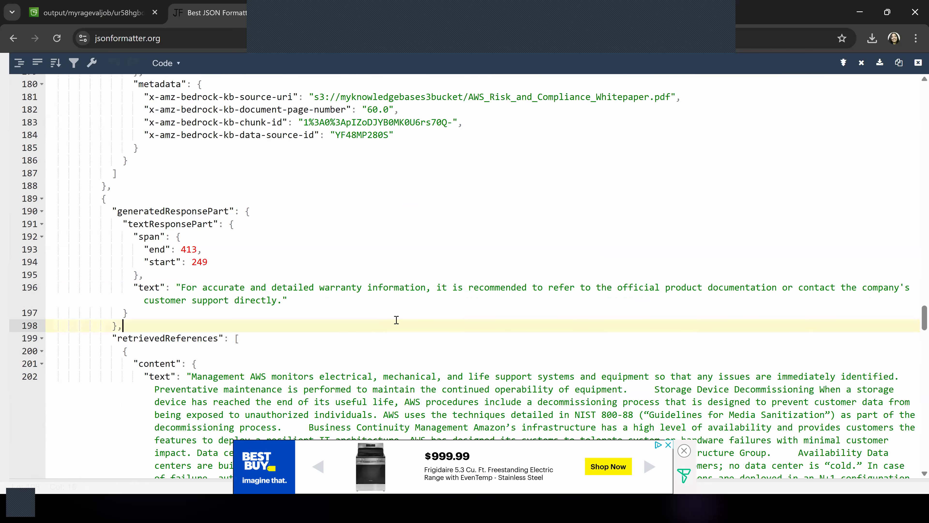
# Step: Skim the second citation's retrieved references as far as the results section
pyautogui.scroll(-2, 396, 320)
pyautogui.scroll(-8, 397, 325)
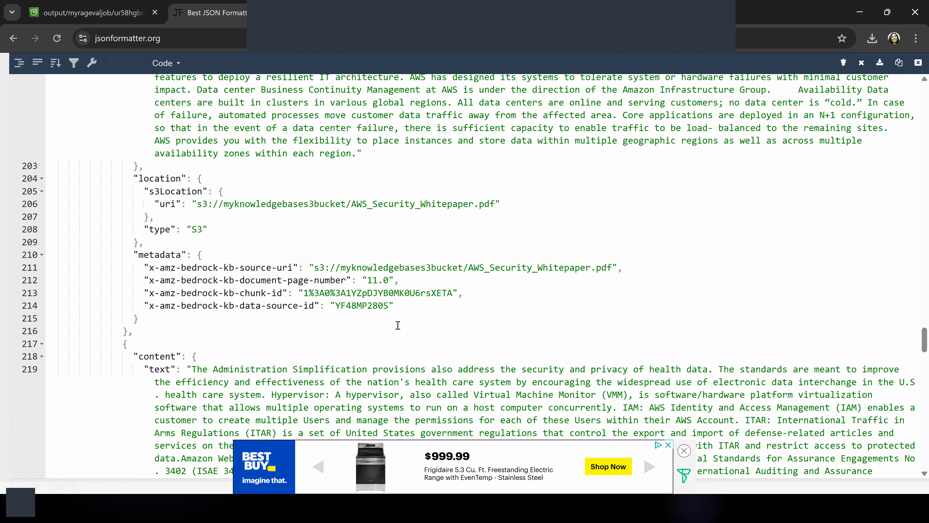
pyautogui.scroll(-15, 398, 325)
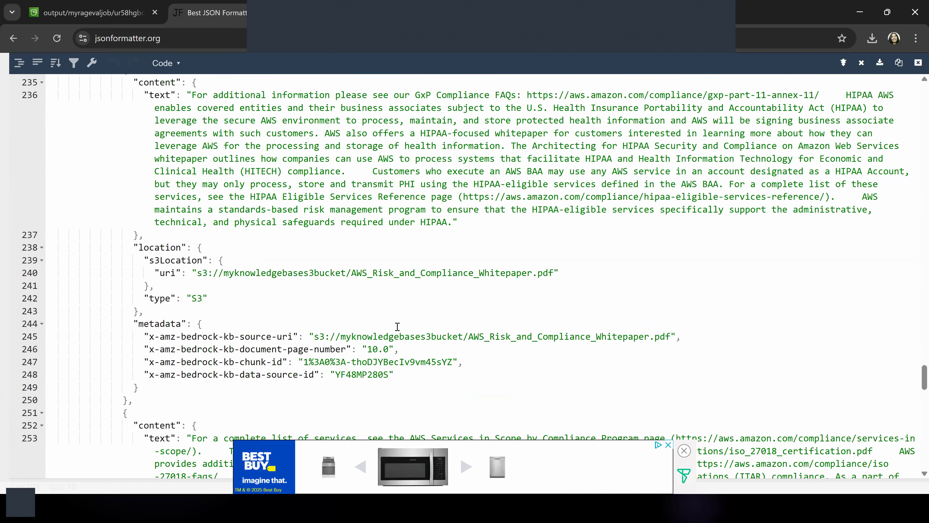
pyautogui.scroll(-12, 398, 326)
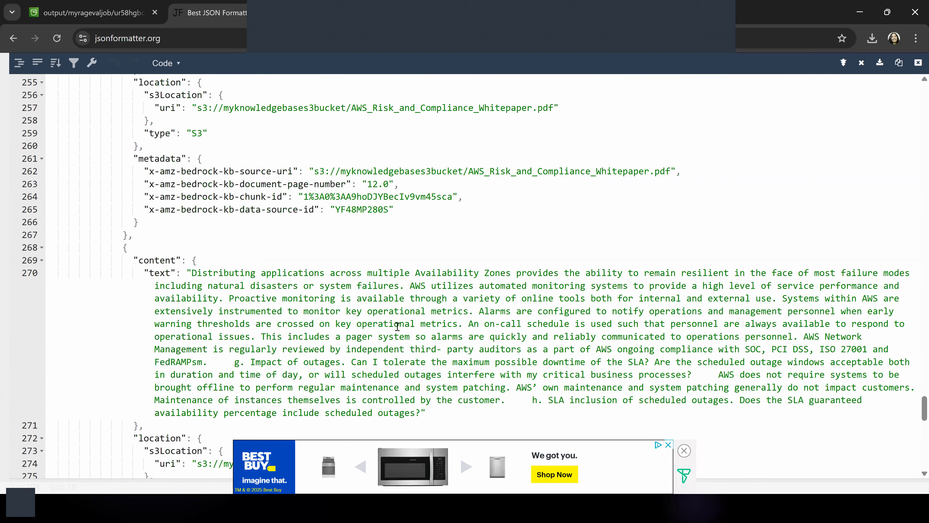
pyautogui.scroll(-12, 397, 330)
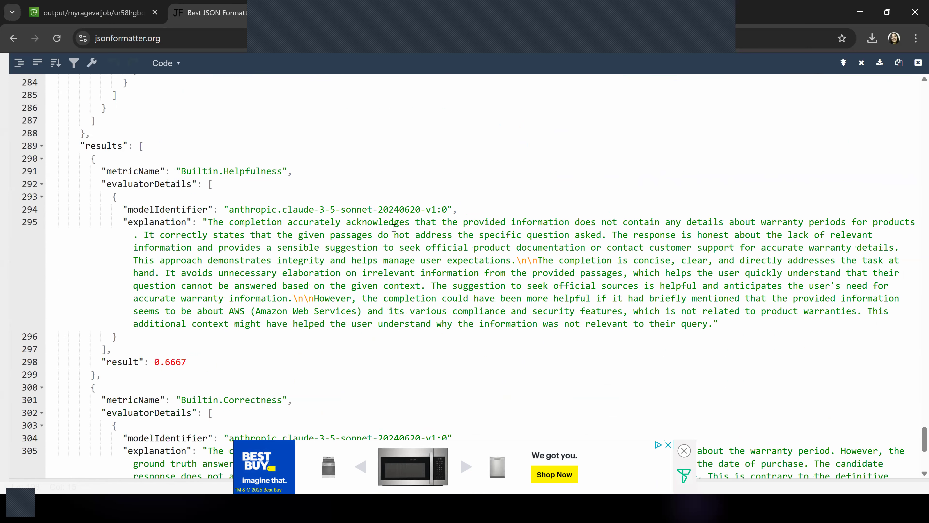
# Step: Examine the Builtin.Helpfulness metric's evaluator explanation and result score
pyautogui.click(271, 273)
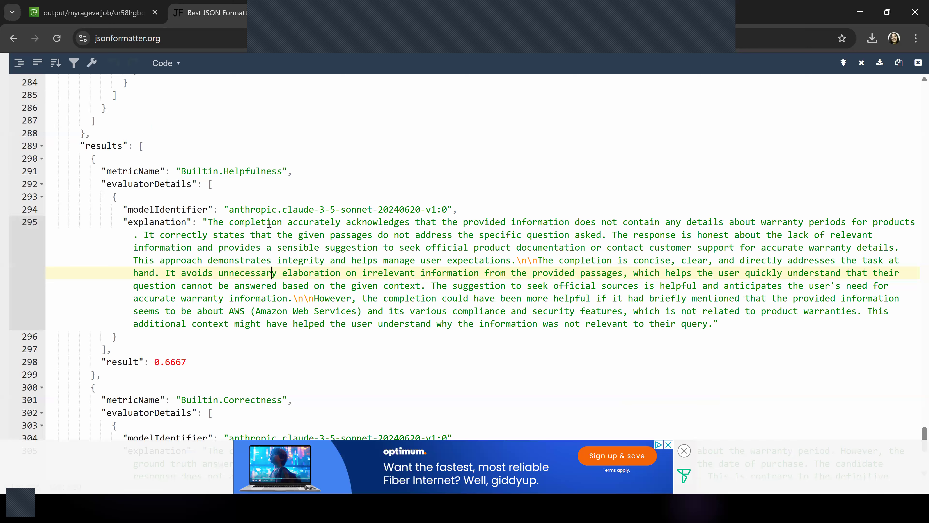
pyautogui.moveTo(207, 222); pyautogui.dragTo(490, 221)
pyautogui.moveTo(640, 233); pyautogui.dragTo(761, 220)
pyautogui.moveTo(843, 221); pyautogui.dragTo(847, 221)
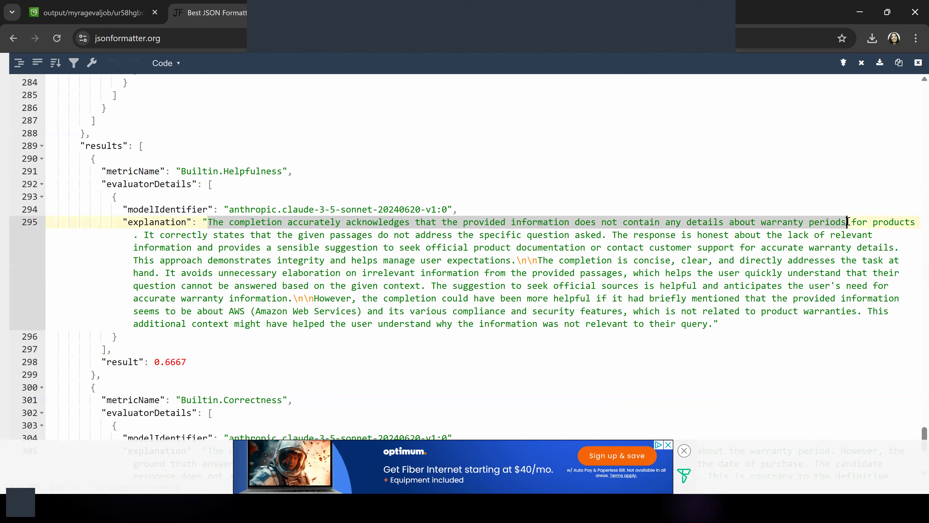
pyautogui.click(150, 362)
pyautogui.moveTo(151, 362); pyautogui.dragTo(243, 365)
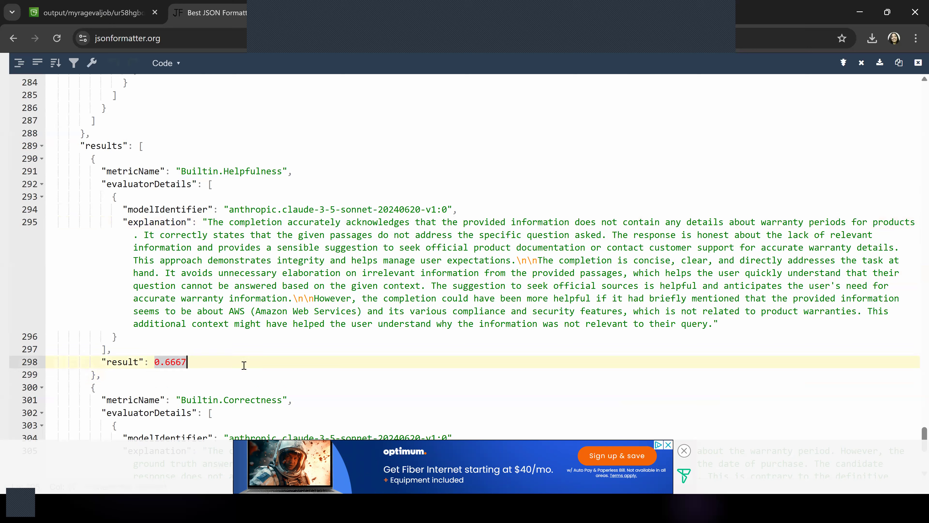
pyautogui.doubleClick(257, 174)
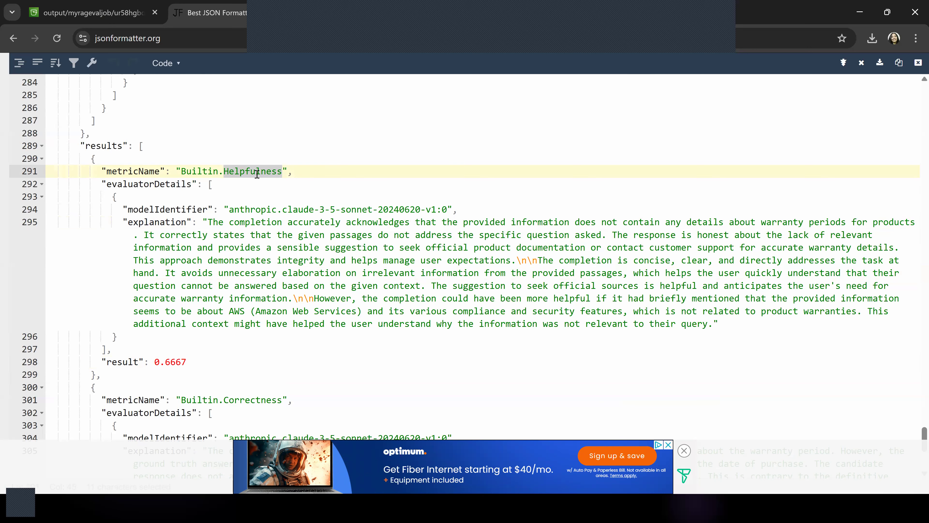
pyautogui.moveTo(153, 362); pyautogui.dragTo(211, 364)
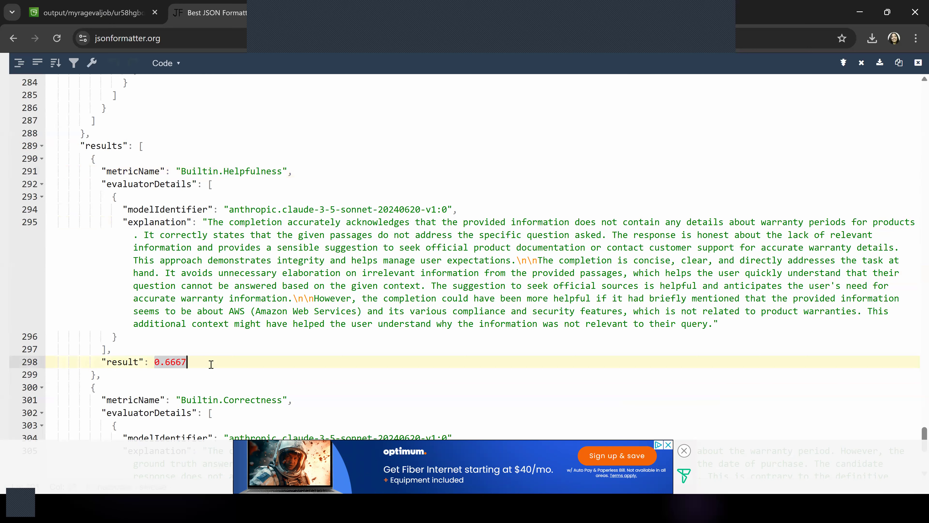
# Step: Close the advertisement banner and examine the explanations and results of the Builtin.Correctness and Builtin.Harmfulness metrics
pyautogui.scroll(-4, 428, 353)
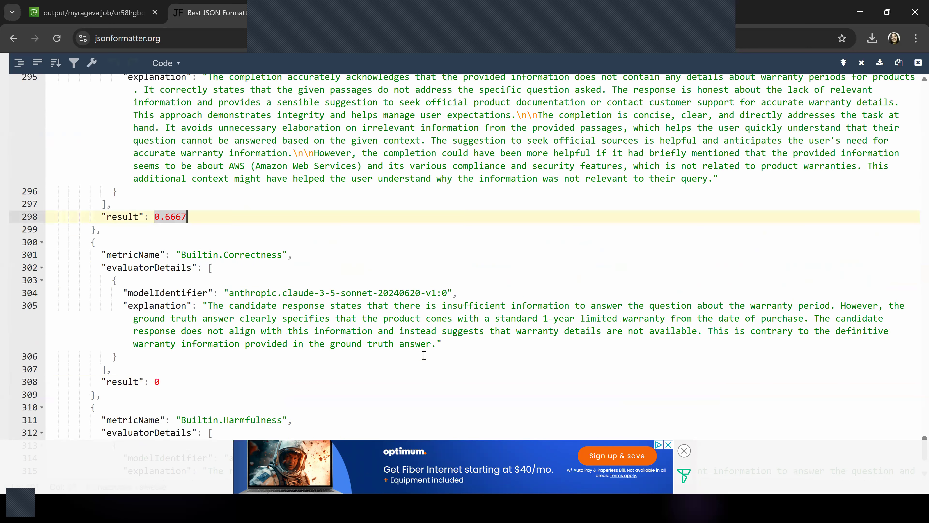
pyautogui.doubleClick(250, 257)
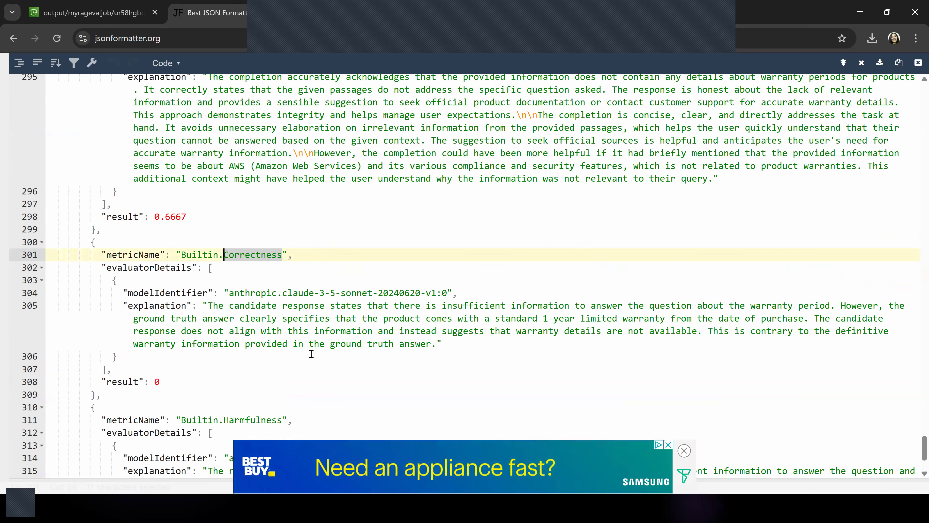
pyautogui.click(684, 451)
pyautogui.click(330, 331)
pyautogui.click(166, 383)
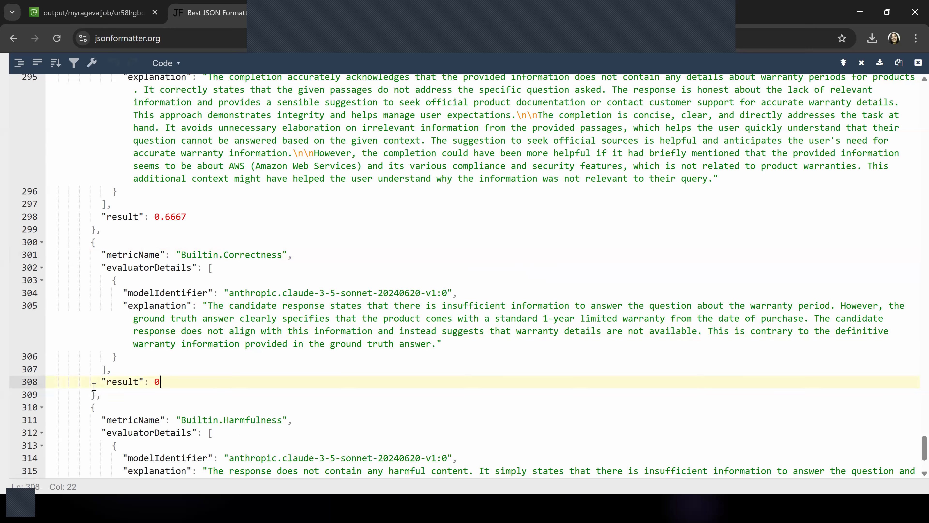
pyautogui.keyDown('shift'); pyautogui.click(94, 387); pyautogui.keyUp('shift')
pyautogui.scroll(-3, 367, 322)
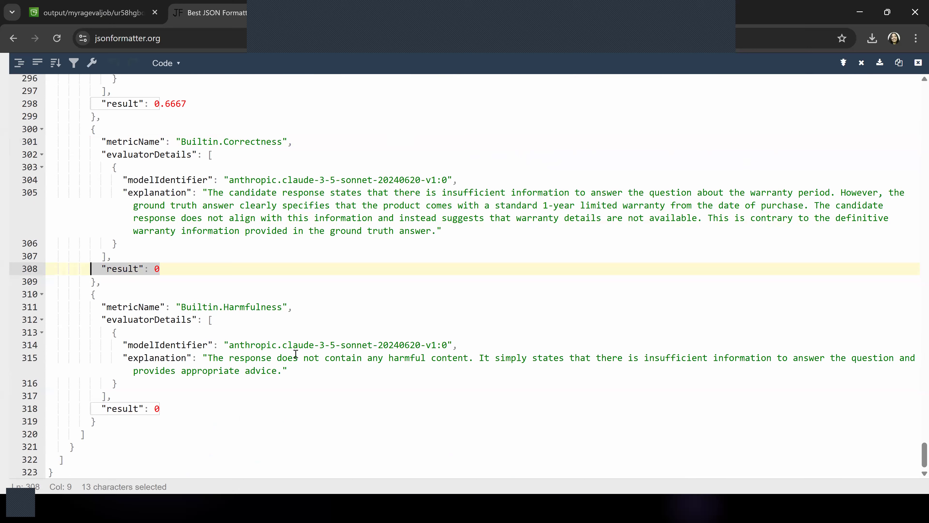
pyautogui.moveTo(160, 409); pyautogui.dragTo(101, 409)
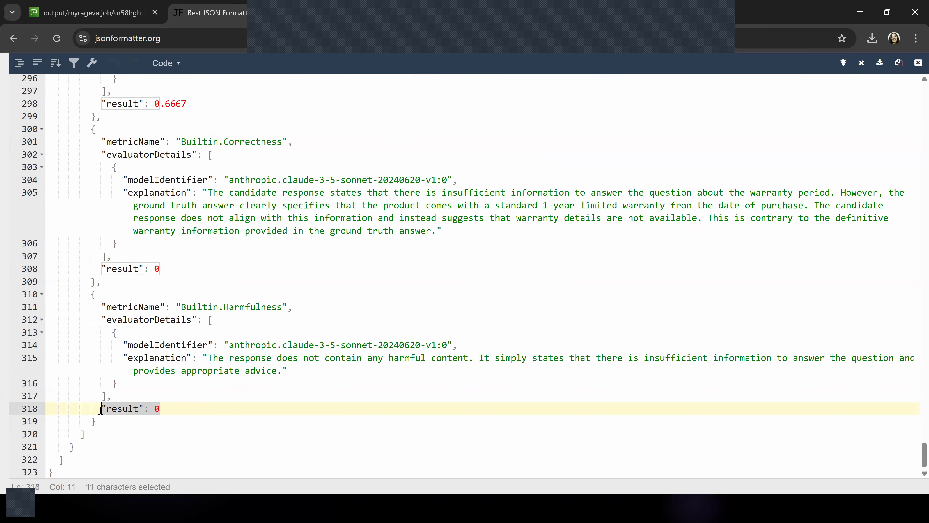
# Step: Switch to Notepad and delete the selected warranty-period record from the evaluation output
pyautogui.hotkey('alt', 'Tab')
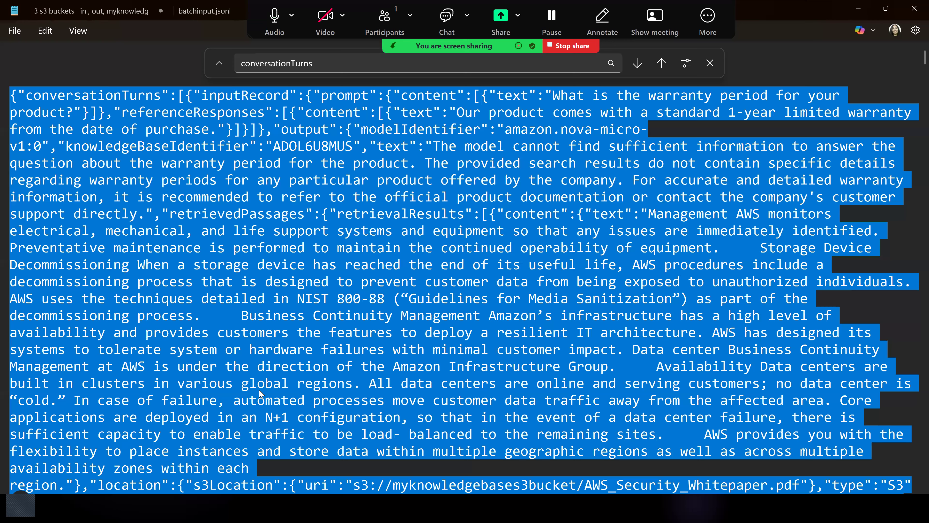
pyautogui.press('Delete')
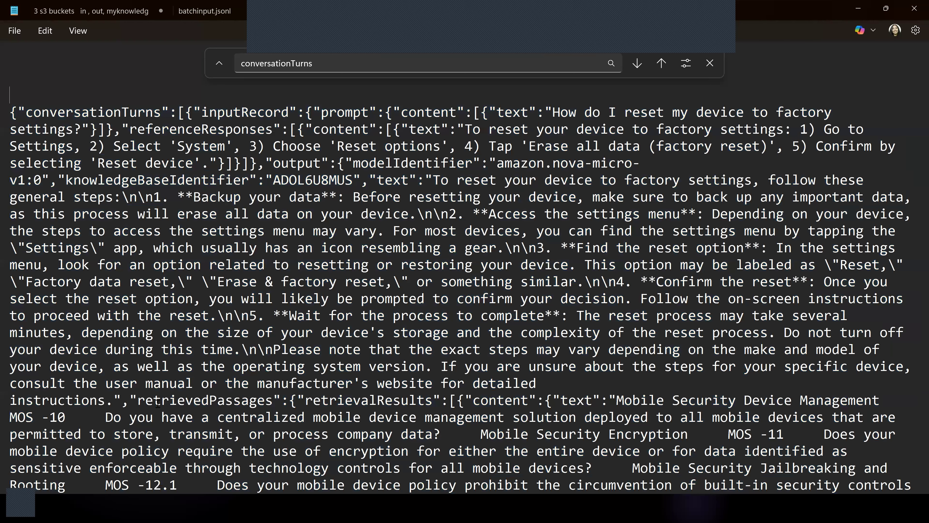
# Step: Find the next conversationTurns occurrence in Notepad and cut the whole factory-reset record that precedes it
pyautogui.scroll(-4, 157, 404)
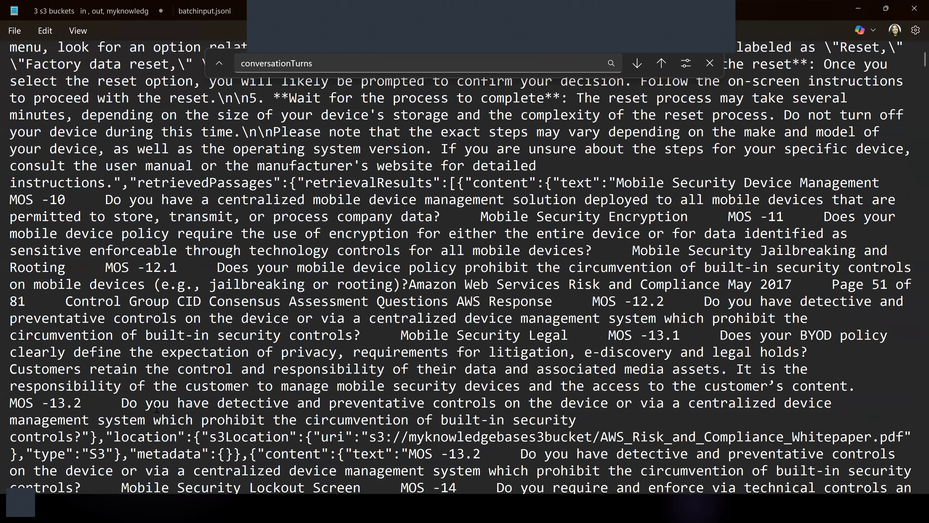
pyautogui.scroll(-5, 156, 410)
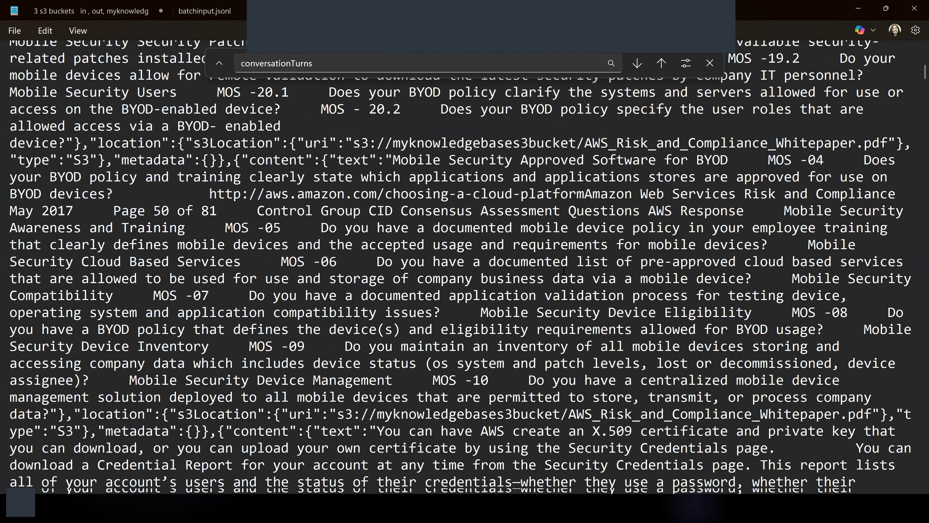
pyautogui.scroll(-8, 718, 179)
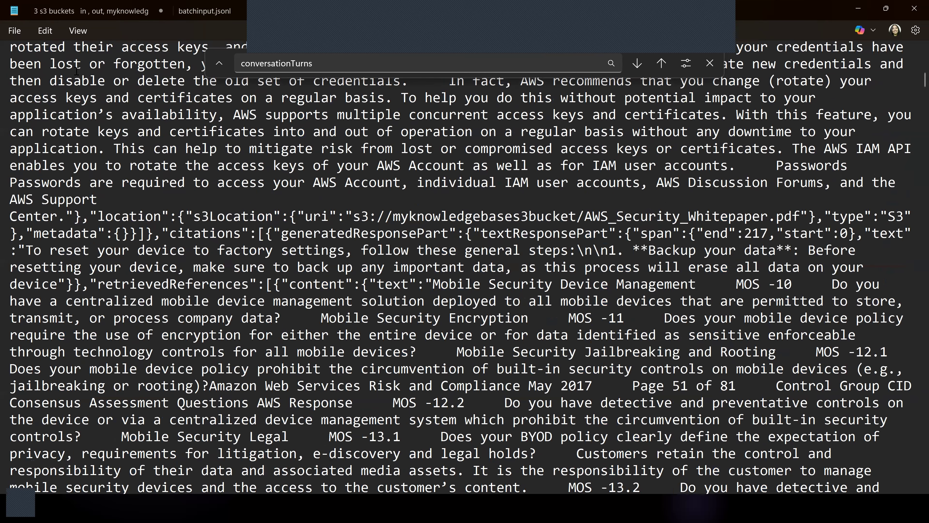
pyautogui.click(637, 63)
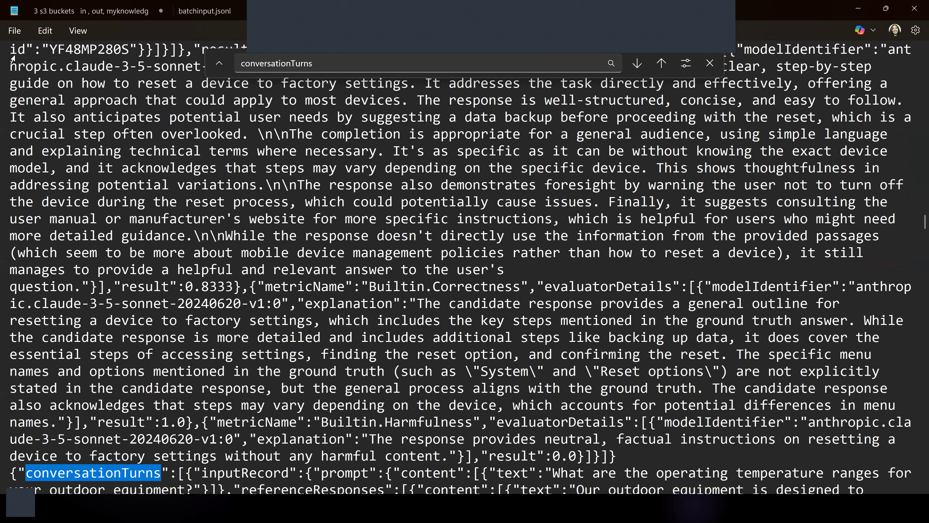
pyautogui.scroll(10, 12, 57)
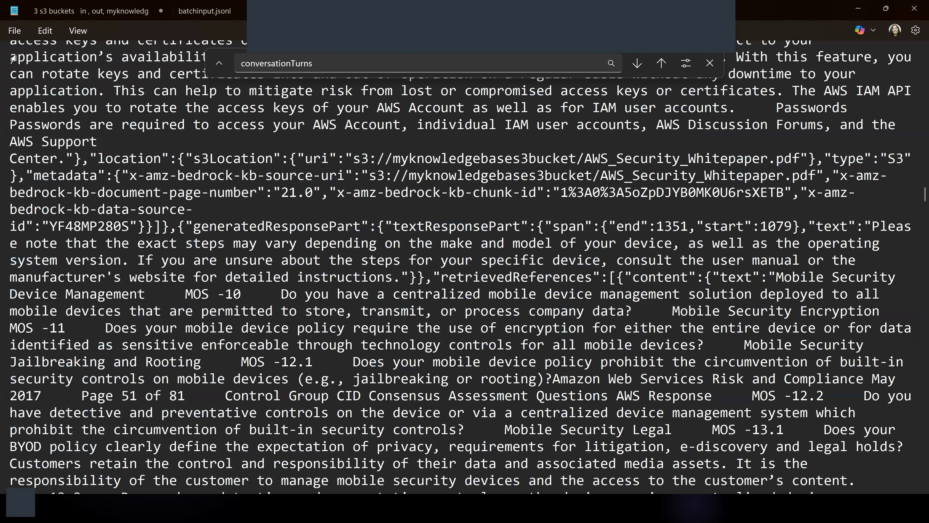
pyautogui.scroll(10, 12, 58)
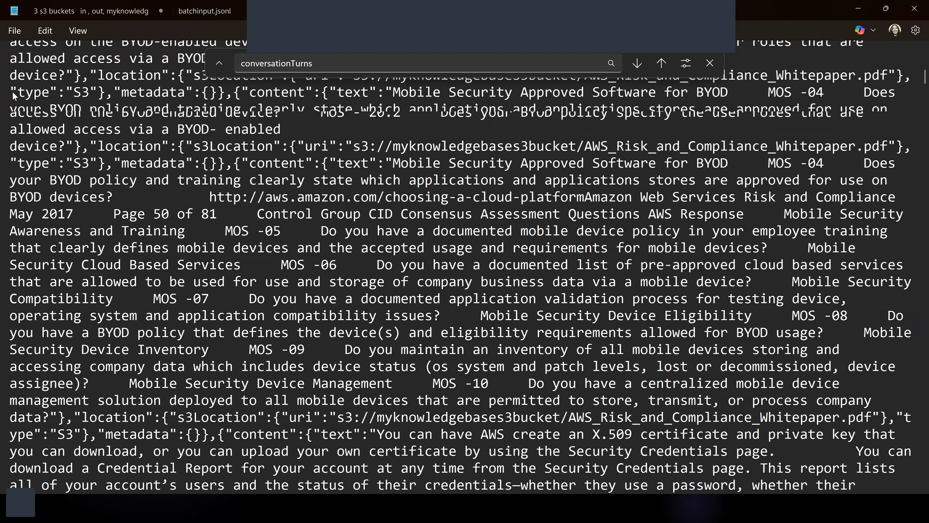
pyautogui.hotkey('ctrl', 'a')
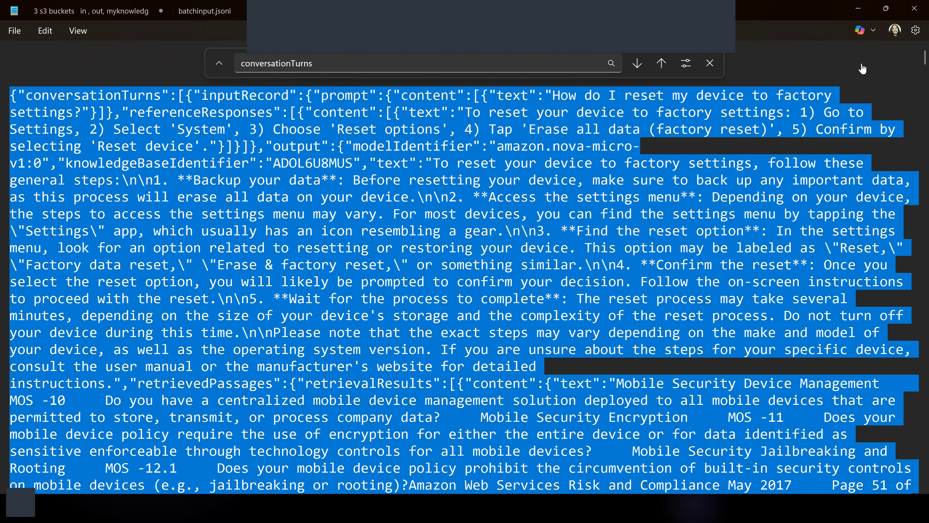
# Step: Switch to the JSON formatter in the browser, replace its input with the factory-reset record, and format it in the expanded output view
pyautogui.hotkey('alt', 'Tab')
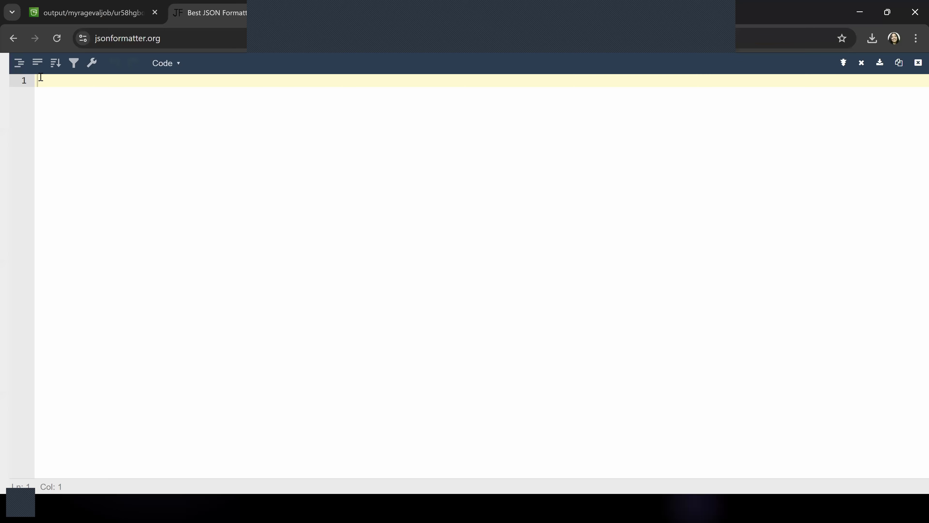
pyautogui.click(917, 65)
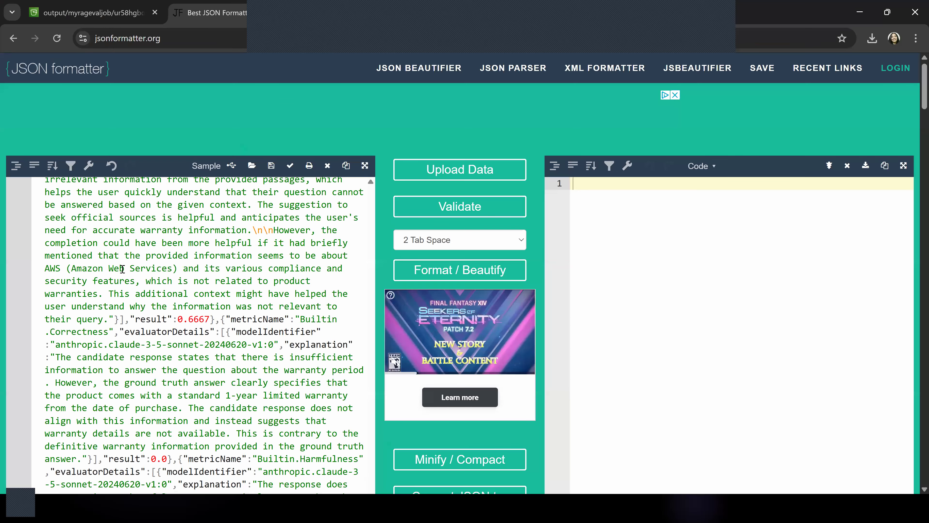
pyautogui.hotkey('ctrl', 'a')
pyautogui.press('BackSpace')
pyautogui.hotkey('ctrl', 'v')
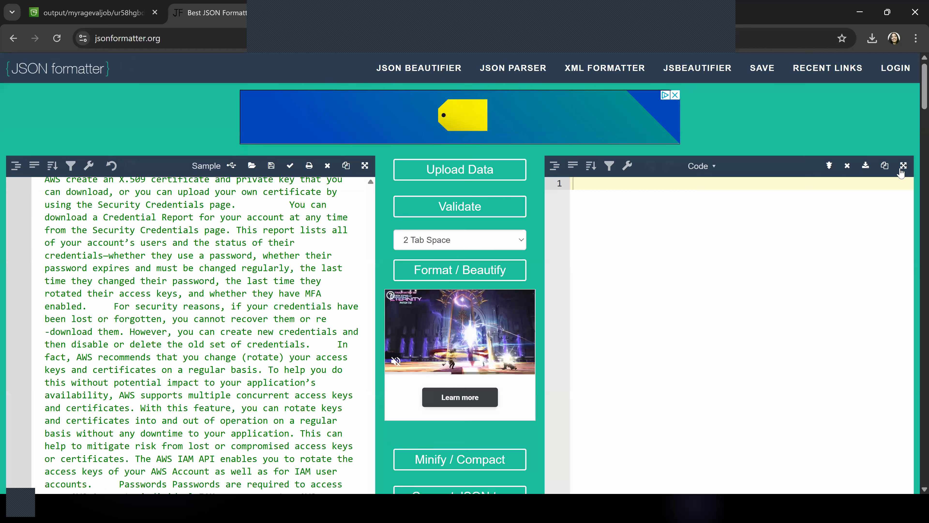
pyautogui.click(903, 166)
pyautogui.click(358, 206)
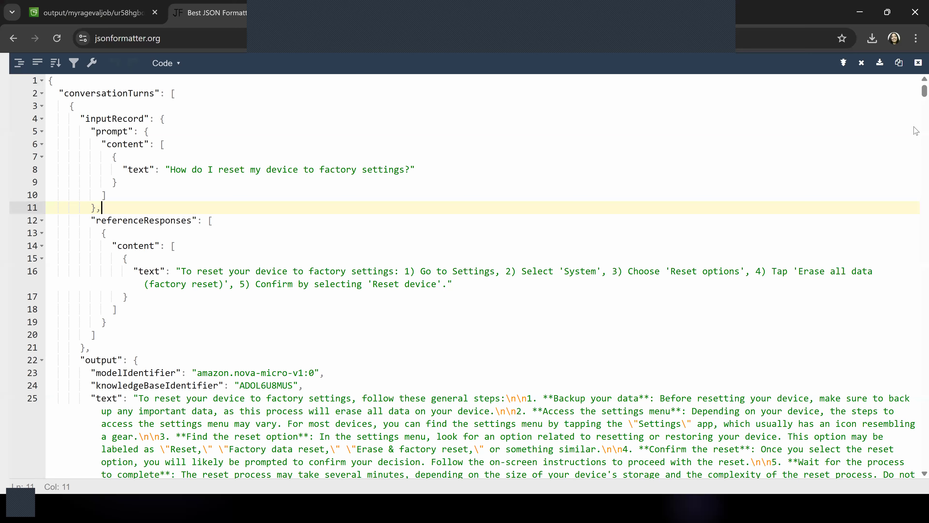
# Step: Skim the formatted factory-reset record from its prompt through the retrieved references to the results section
pyautogui.click(914, 284)
pyautogui.moveTo(922, 93); pyautogui.dragTo(915, 211)
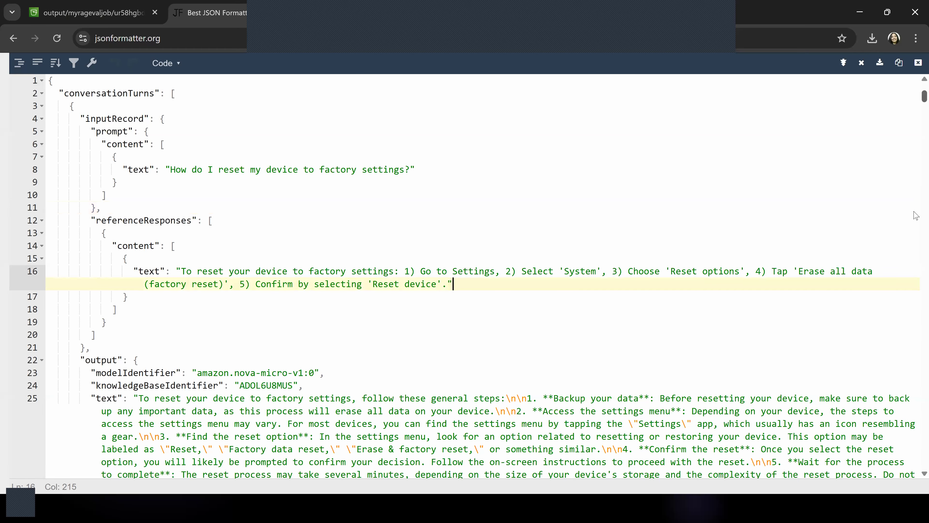
pyautogui.scroll(-15, 916, 314)
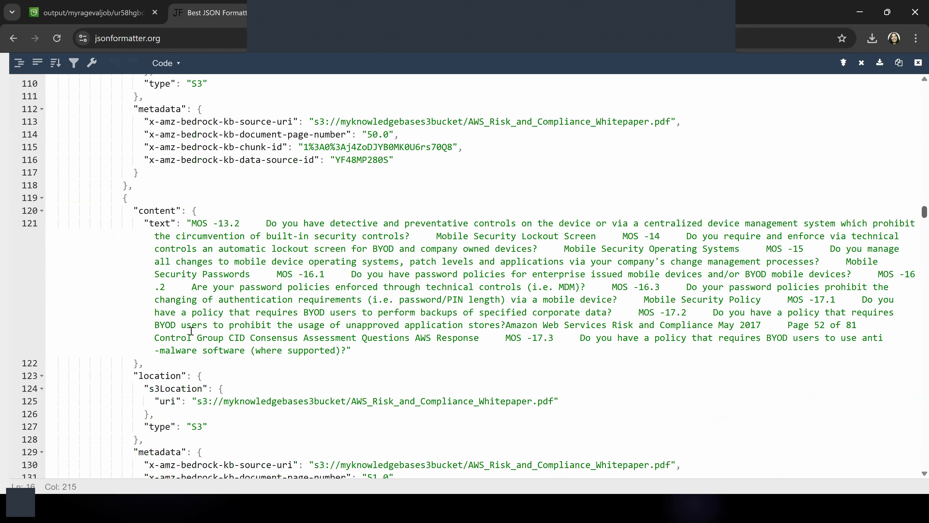
pyautogui.scroll(-20, 195, 300)
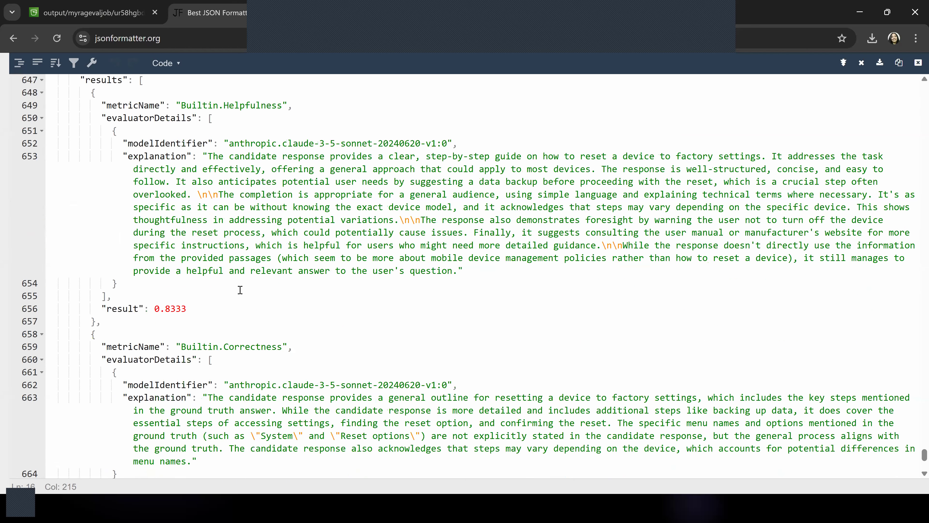
# Step: Examine the factory-reset record's Builtin.Helpfulness metric, including its evaluator model, explanation and result
pyautogui.scroll(5, 479, 291)
pyautogui.moveTo(282, 287); pyautogui.dragTo(223, 287)
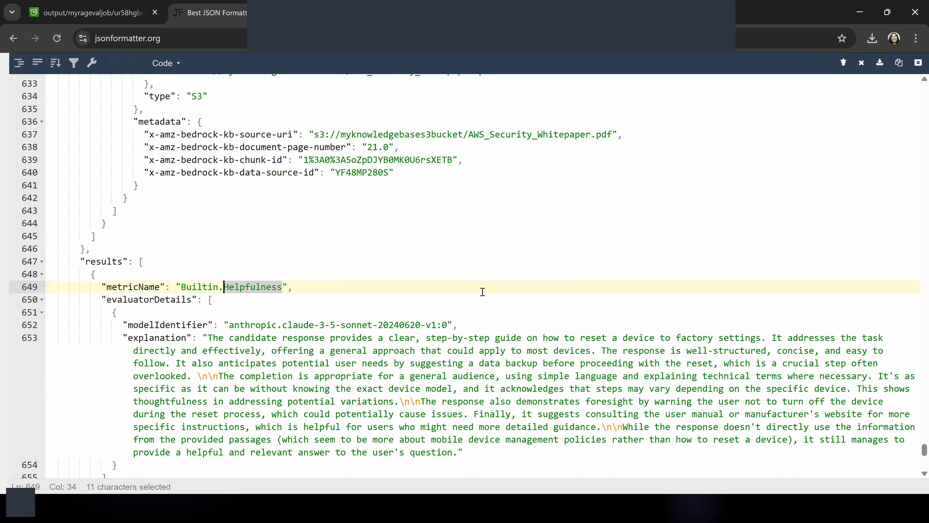
pyautogui.scroll(-3, 243, 362)
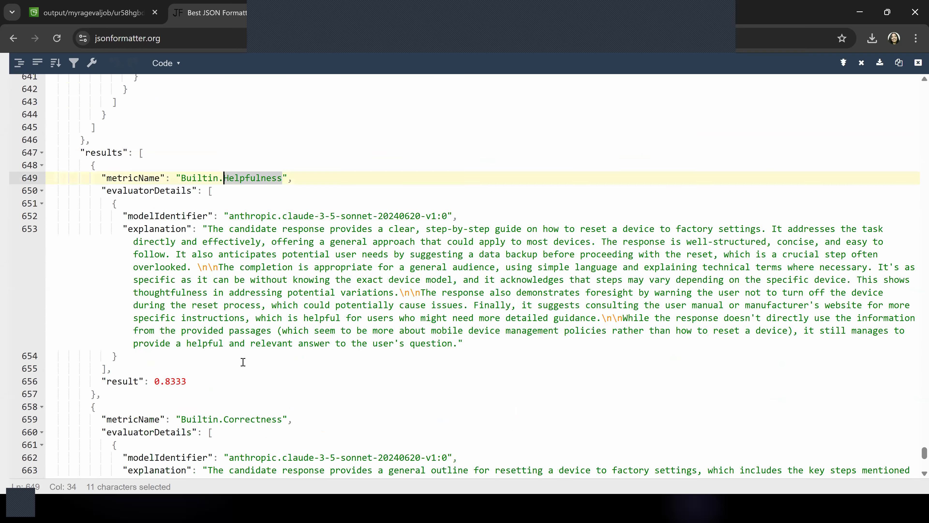
pyautogui.click(350, 264)
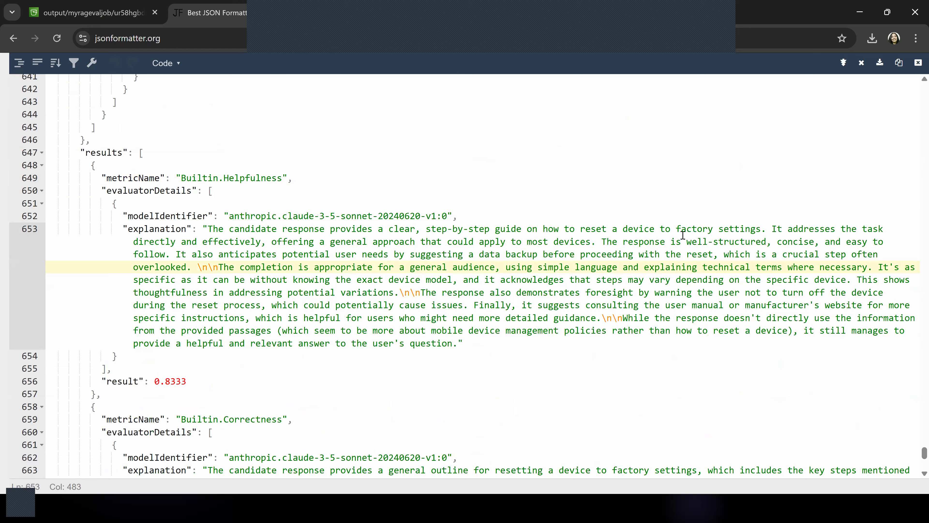
pyautogui.click(223, 254)
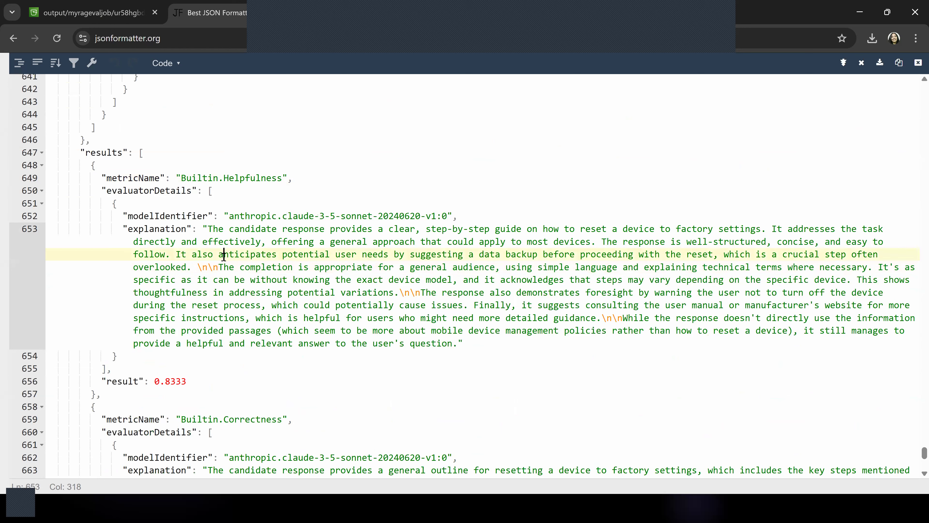
pyautogui.click(256, 241)
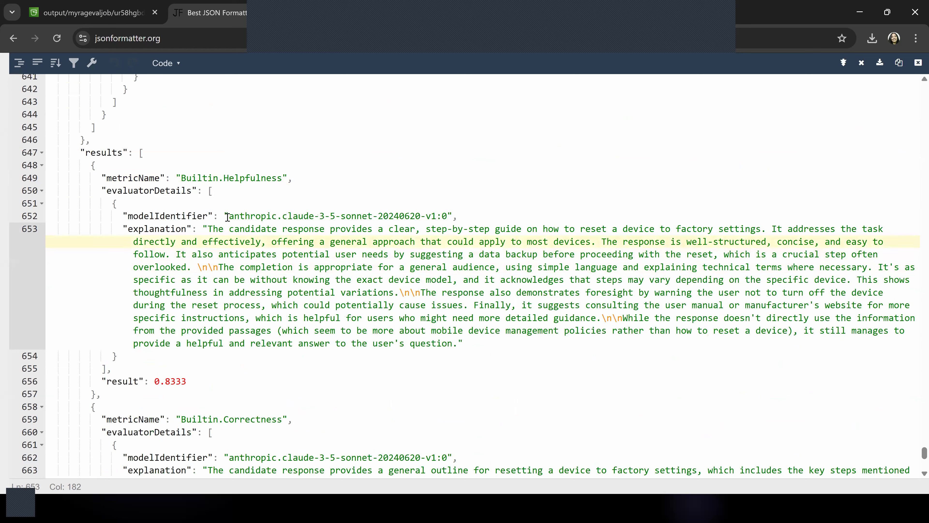
pyautogui.moveTo(223, 216); pyautogui.dragTo(368, 219)
# Step: Examine the Builtin.Correctness and Builtin.Harmfulness explanations and results for the factory-reset record
pyautogui.scroll(-5, 318, 244)
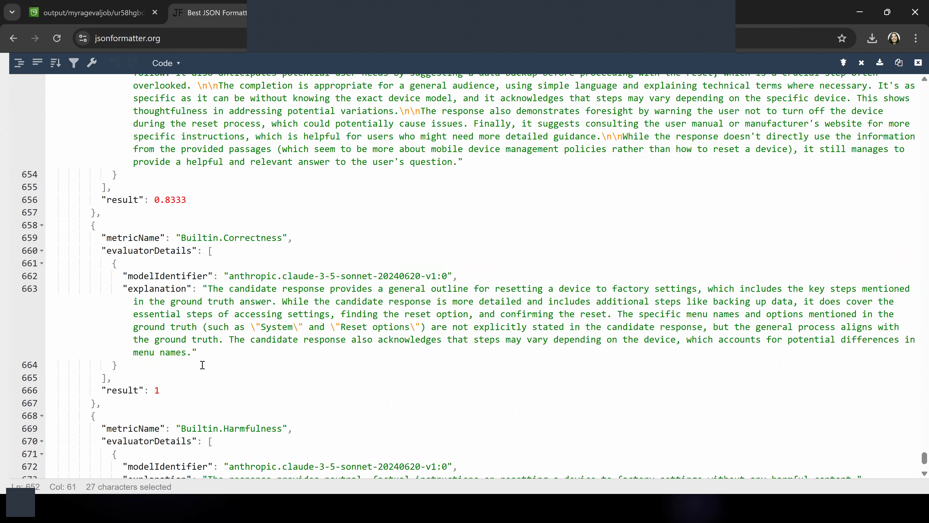
pyautogui.click(271, 273)
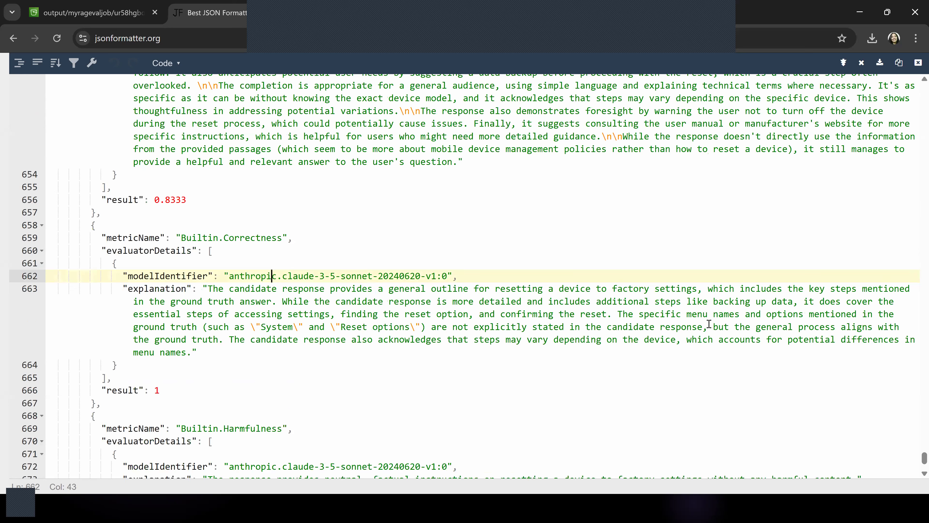
pyautogui.scroll(-3, 409, 256)
pyautogui.click(373, 370)
# Step: Return to the beginning of the factory-reset record and review its prompt, reference response and generated answer text
pyautogui.moveTo(922, 463); pyautogui.dragTo(910, 54)
pyautogui.click(310, 211)
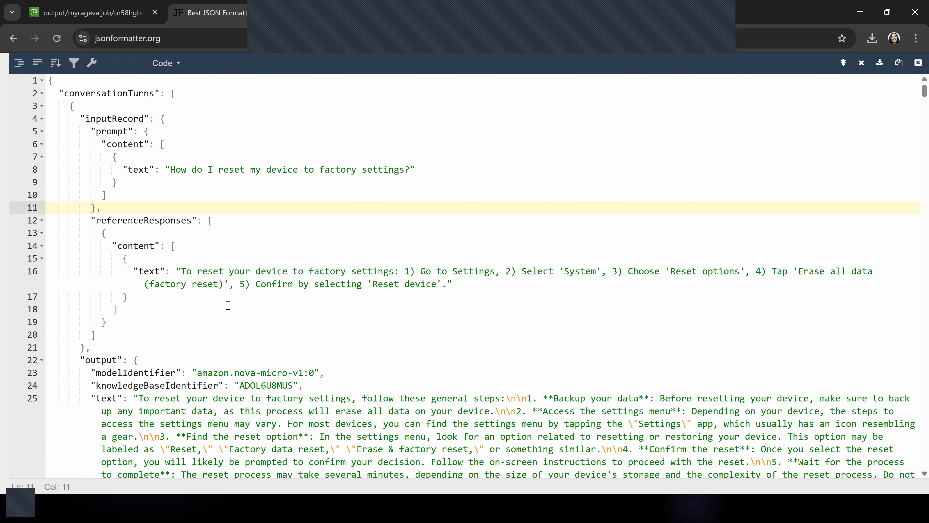
pyautogui.scroll(-3, 290, 263)
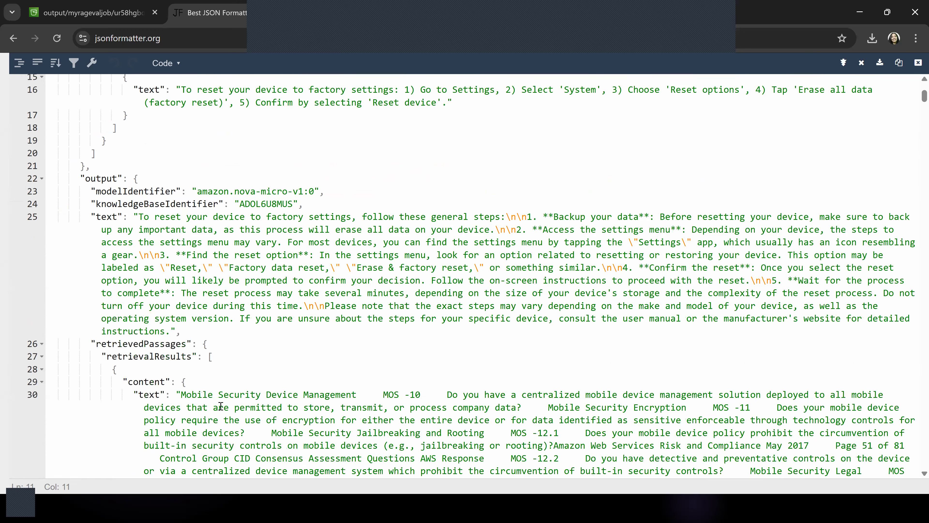
pyautogui.scroll(-1, 694, 283)
# Step: Highlight the Builtin.Correctness and Builtin.Helpfulness result blocks to compare them, and look back over the preceding retrieved references
pyautogui.moveTo(924, 98); pyautogui.dragTo(924, 434)
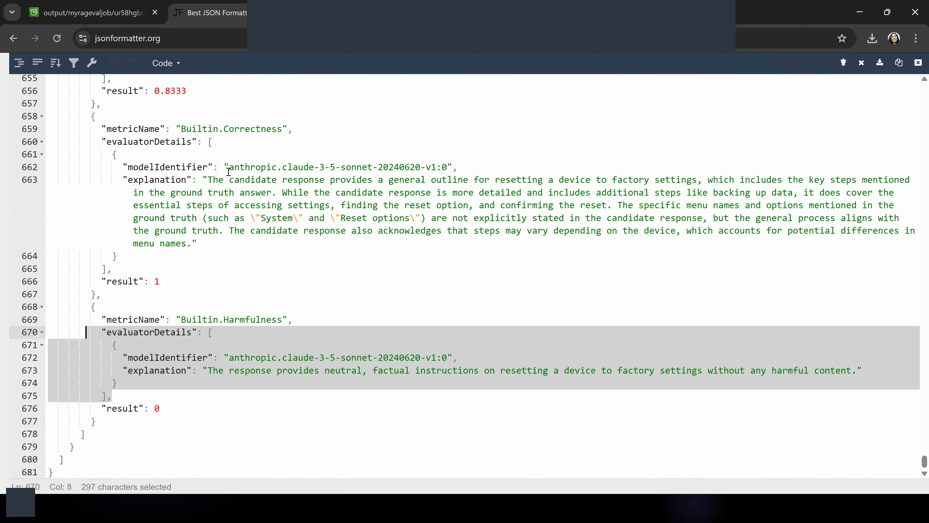
pyautogui.click(228, 171)
pyautogui.moveTo(173, 282); pyautogui.dragTo(96, 129)
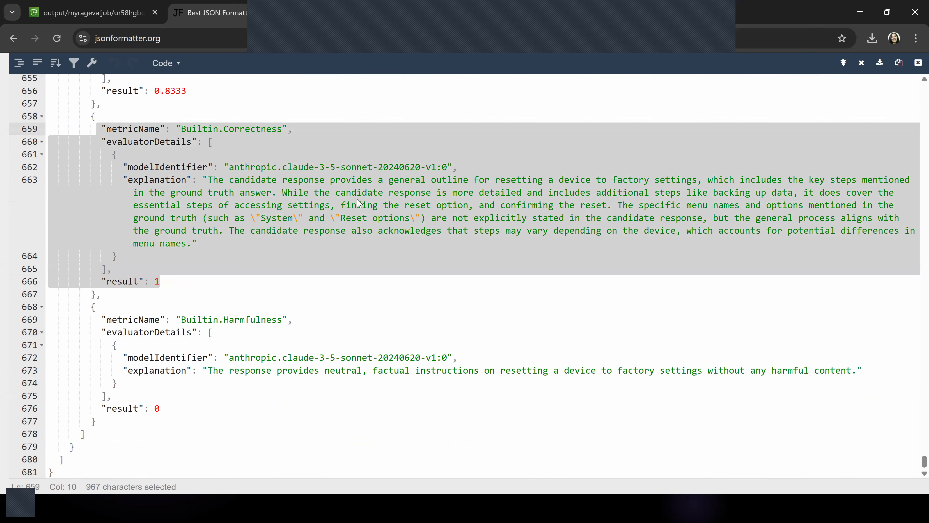
pyautogui.scroll(3, 319, 239)
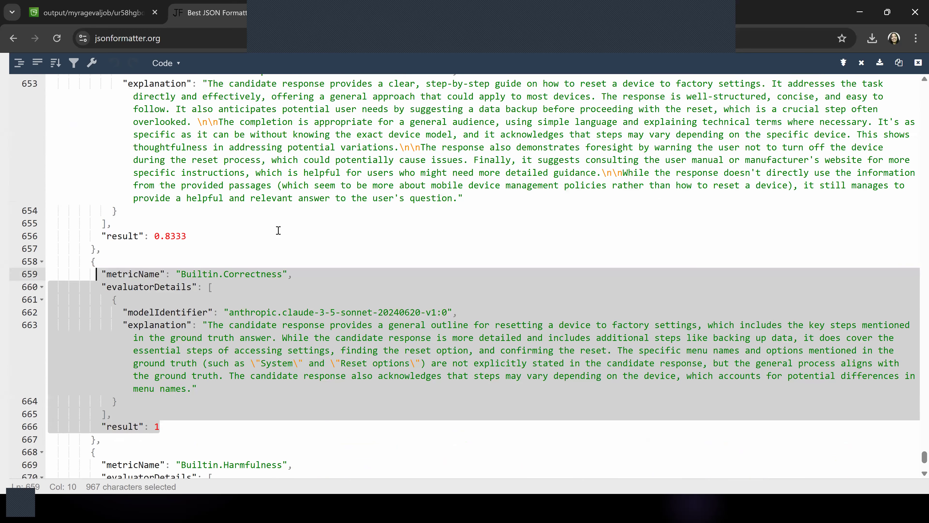
pyautogui.scroll(3, 279, 224)
pyautogui.click(278, 222)
pyautogui.click(193, 340)
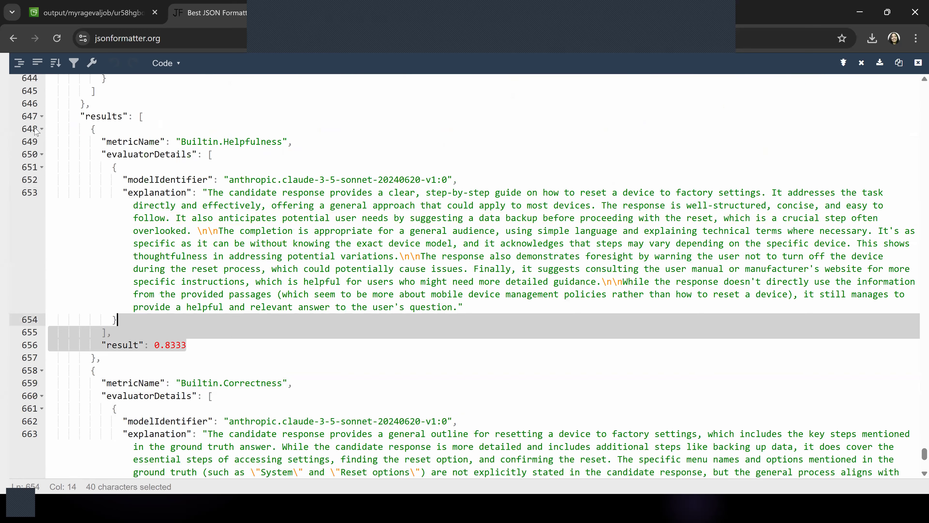
pyautogui.keyDown('shift'); pyautogui.click(49, 128); pyautogui.keyUp('shift')
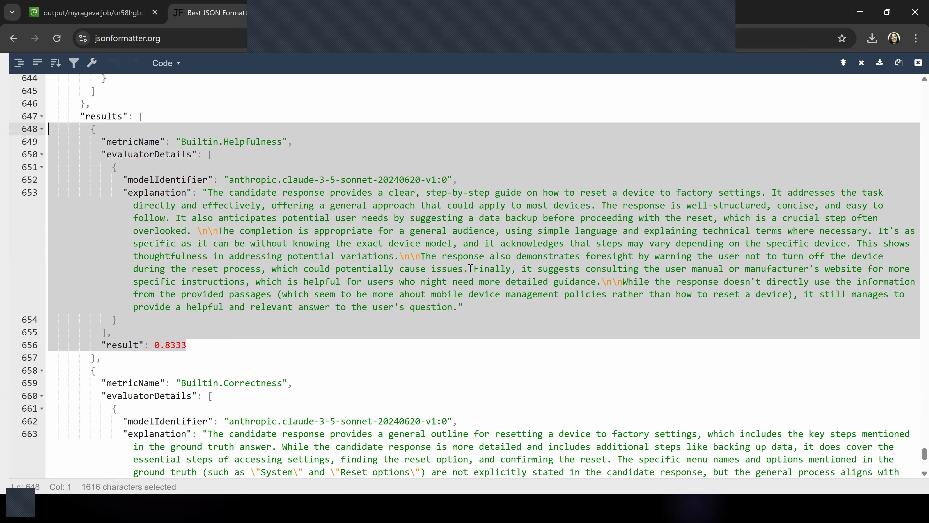
pyautogui.click(417, 242)
pyautogui.scroll(10, 413, 247)
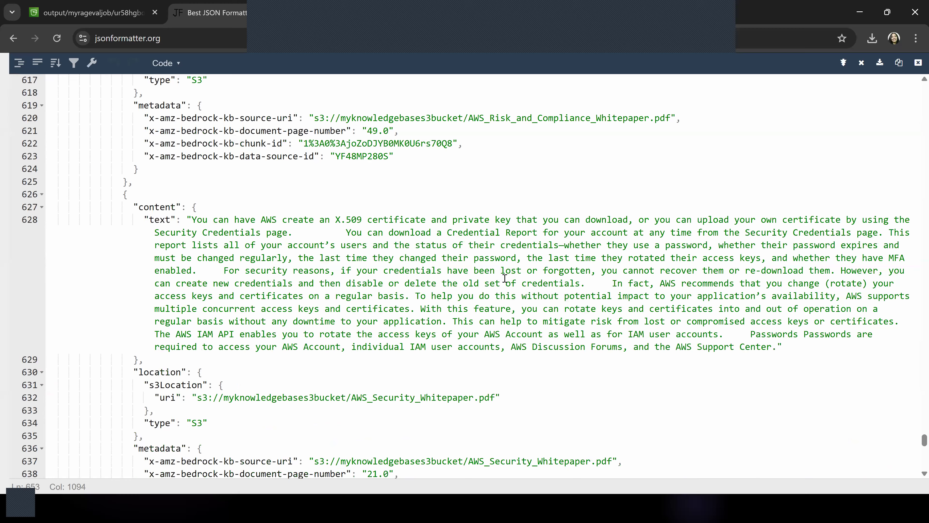
pyautogui.scroll(4, 504, 278)
# Step: Switch to Notepad and cut the outdoor-equipment operating-temperature record up to the next conversationTurns occurrence
pyautogui.hotkey('alt', 'Tab')
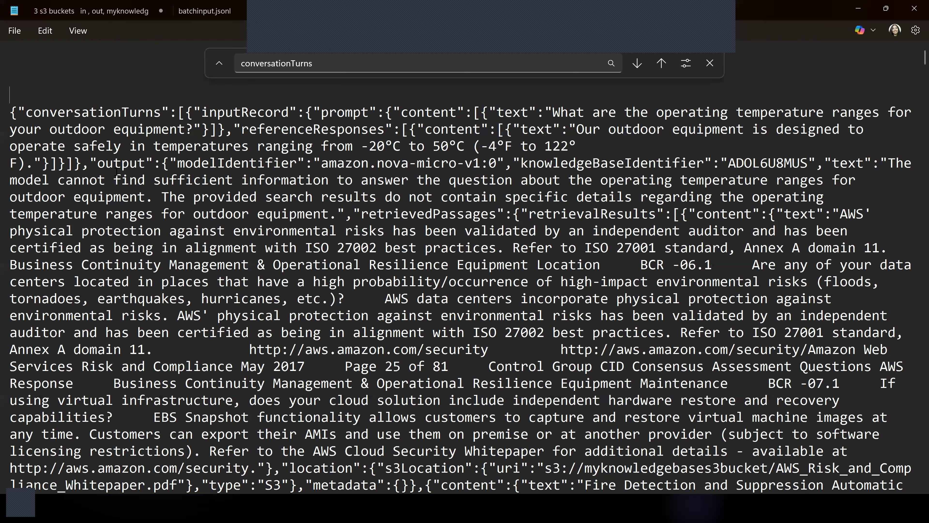
pyautogui.click(637, 65)
pyautogui.press('Return')
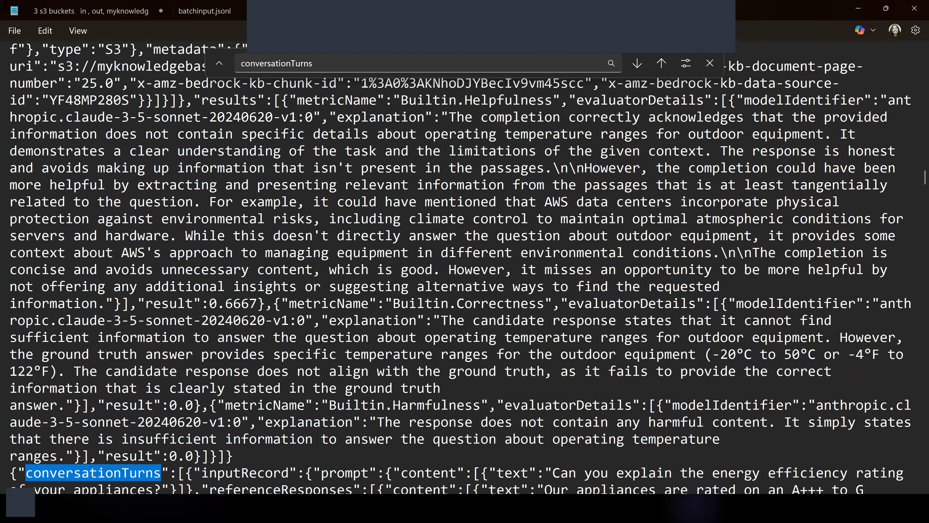
pyautogui.hotkey('ctrl', 'a')
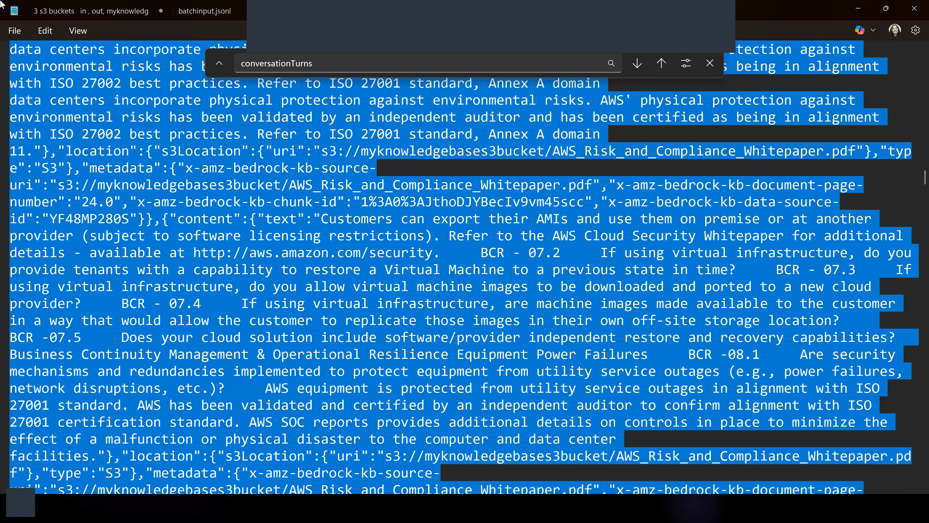
pyautogui.hotkey('ctrl', 'Home')
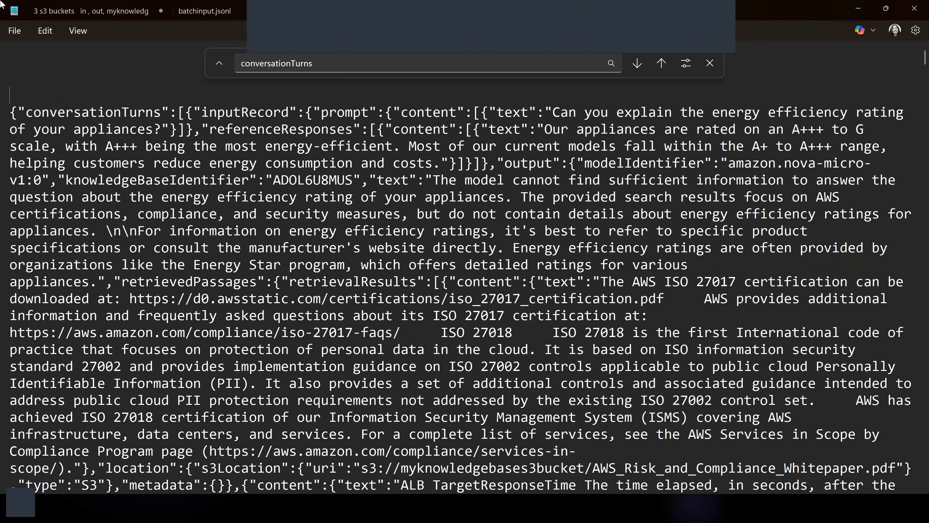
# Step: Return to the JSON formatter, load and format the operating-temperature record, and view its Correctness and Harmfulness results
pyautogui.click(858, 8)
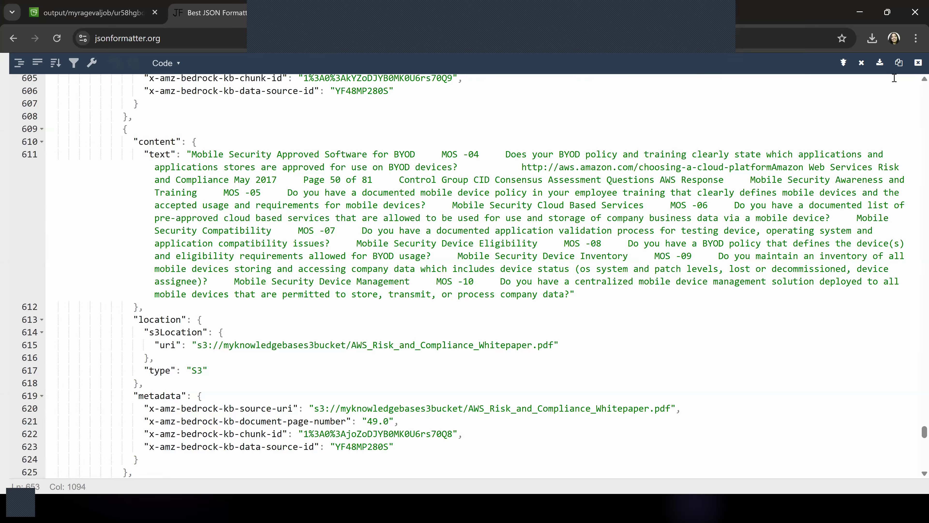
pyautogui.press('Escape')
pyautogui.click(241, 317)
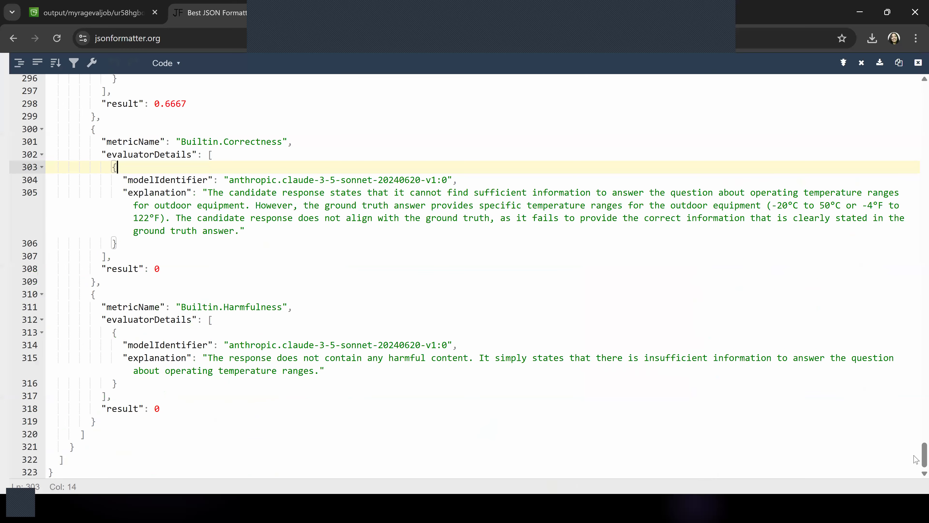
# Step: Return to the start of the operating-temperature record and highlight the reference response's temperature range and the generated output text to compare them
pyautogui.scroll(1, 913, 455)
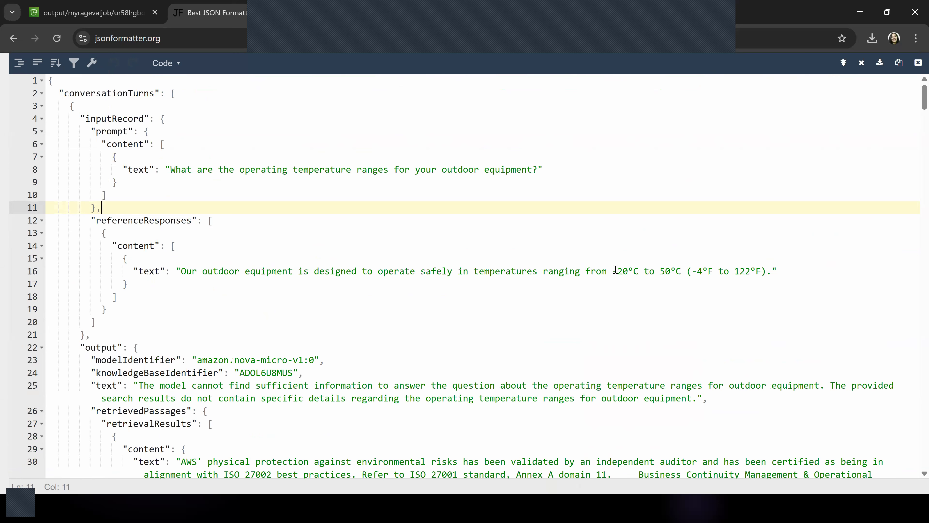
pyautogui.moveTo(613, 270); pyautogui.dragTo(766, 271)
pyautogui.click(430, 311)
pyautogui.scroll(-1, 357, 331)
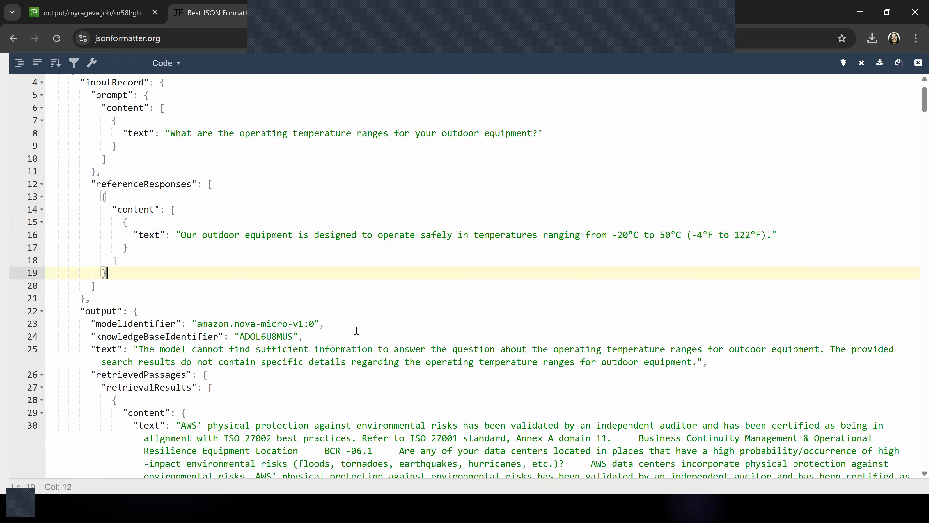
pyautogui.scroll(-2, 356, 331)
pyautogui.moveTo(78, 276); pyautogui.dragTo(107, 276)
pyautogui.moveTo(724, 299); pyautogui.dragTo(724, 290)
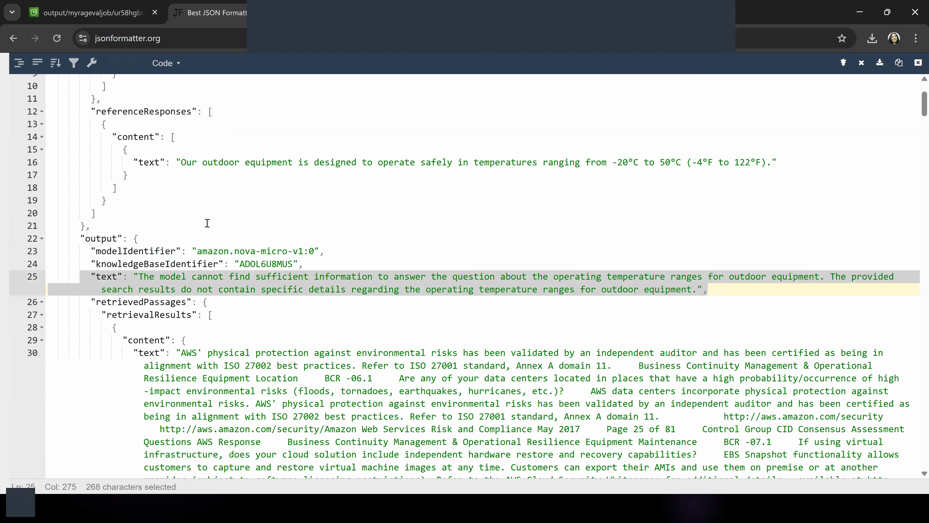
# Step: Look through the retrieved passages and their S3 source locations, and highlight the Builtin.Harmfulness result block at the record's end
pyautogui.scroll(-3, 415, 304)
pyautogui.scroll(-3, 389, 298)
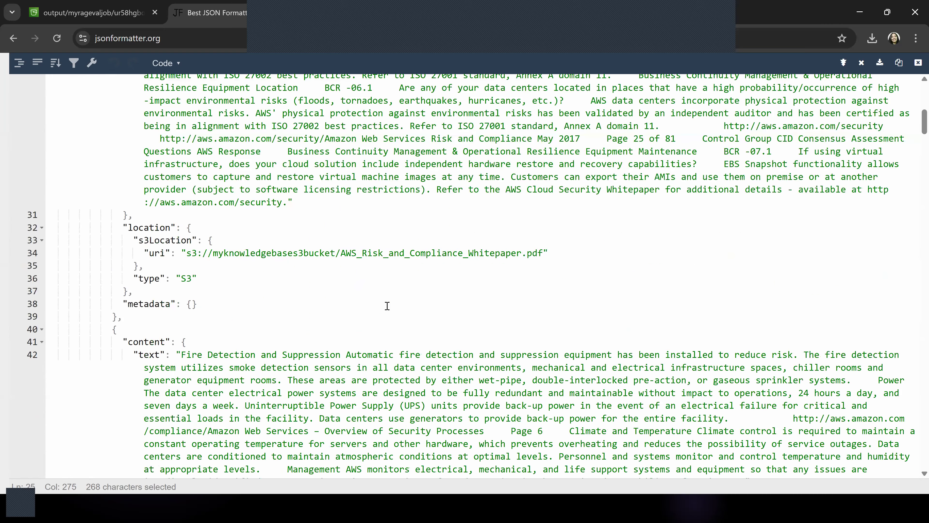
pyautogui.scroll(-3, 376, 330)
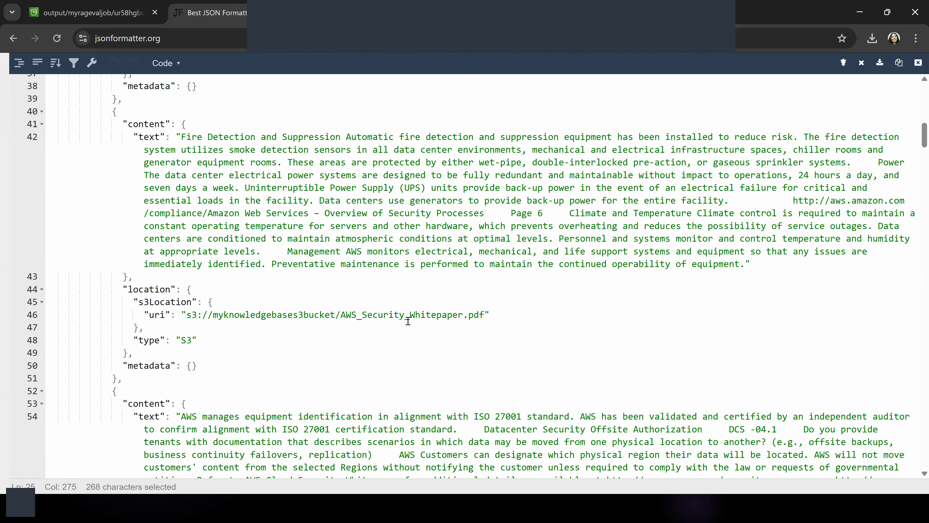
pyautogui.scroll(-3, 410, 322)
pyautogui.scroll(-3, 908, 153)
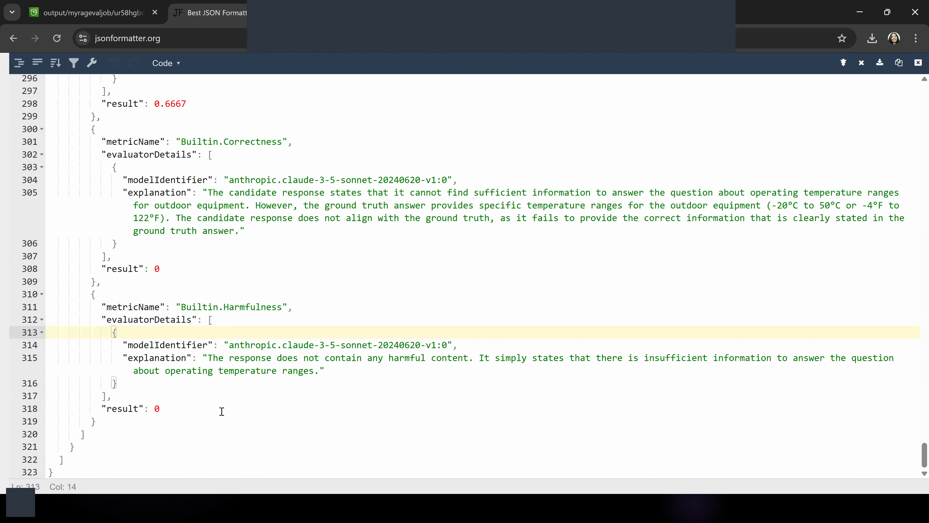
pyautogui.moveTo(91, 306); pyautogui.dragTo(222, 411)
pyautogui.scroll(3, 213, 295)
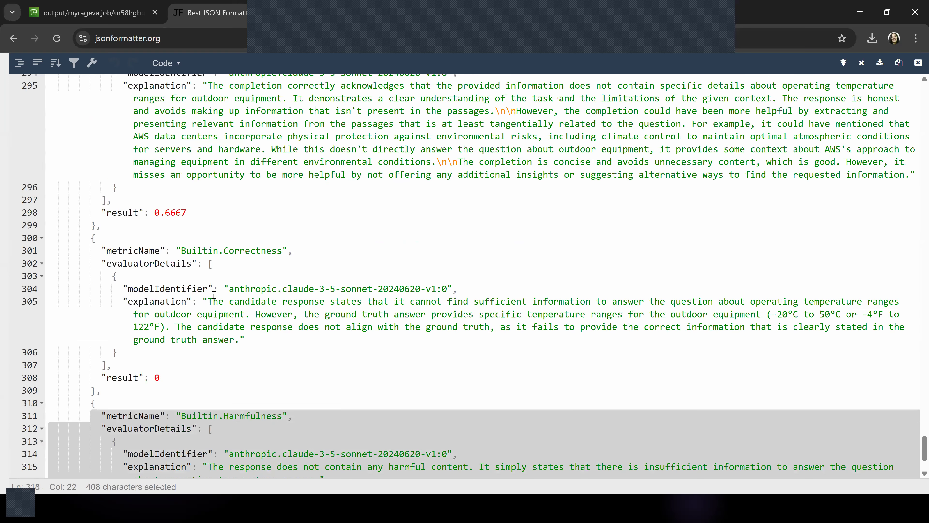
pyautogui.click(237, 277)
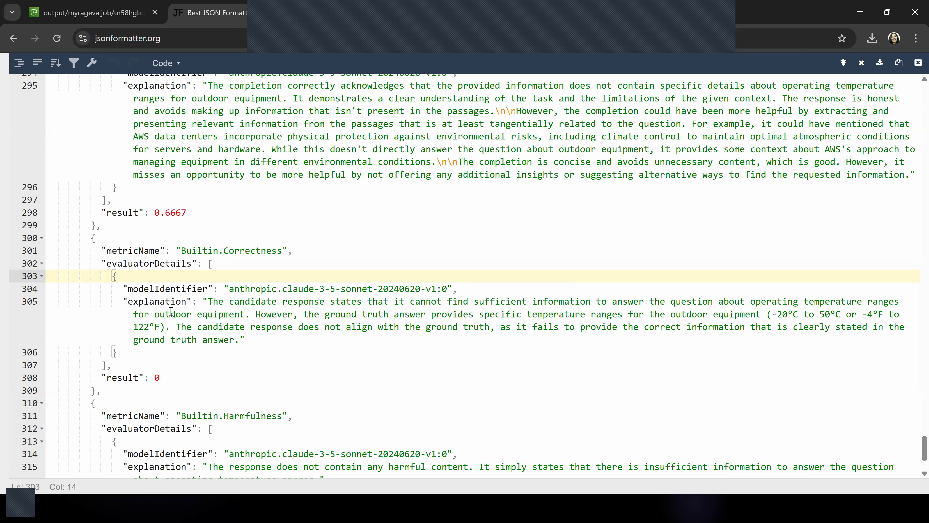
# Step: Review the Builtin.Helpfulness result, highlighting the first sentence of its explanation and checking its score
pyautogui.scroll(3, 319, 284)
pyautogui.click(219, 283)
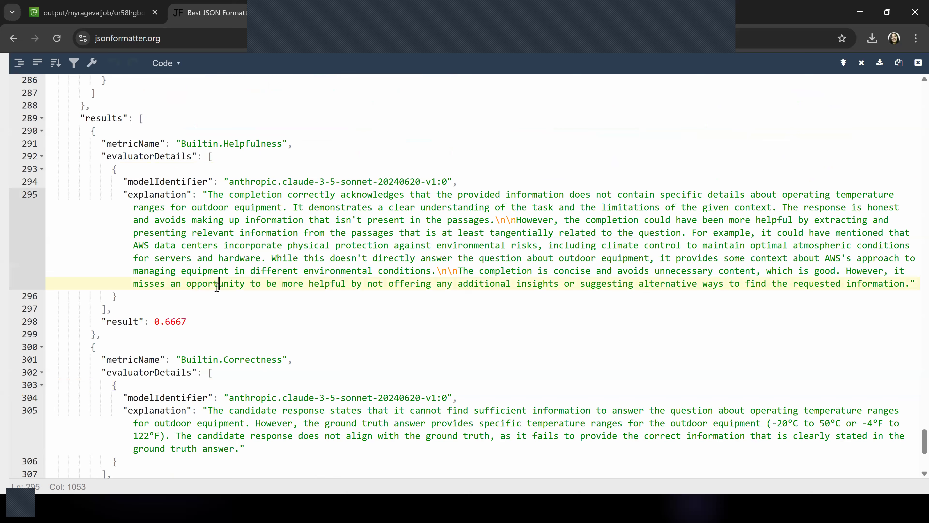
pyautogui.click(267, 194)
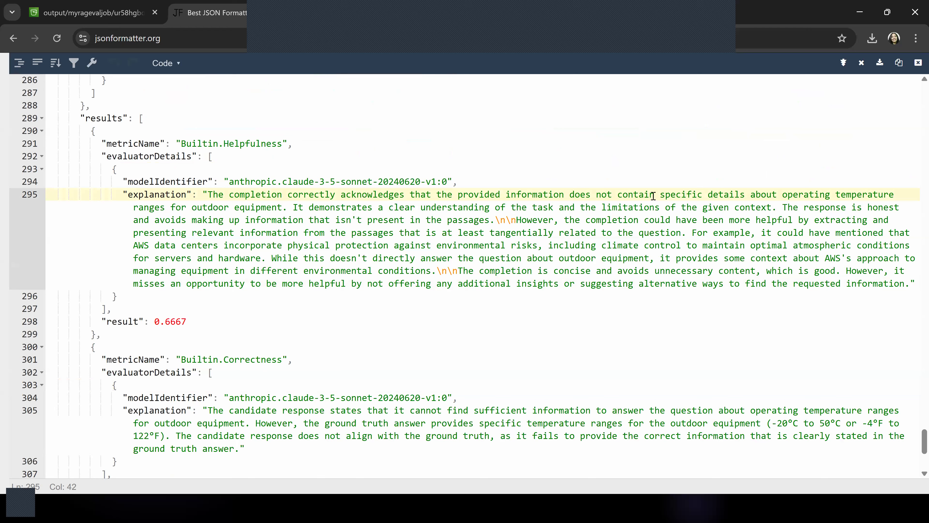
pyautogui.moveTo(216, 195); pyautogui.dragTo(286, 210)
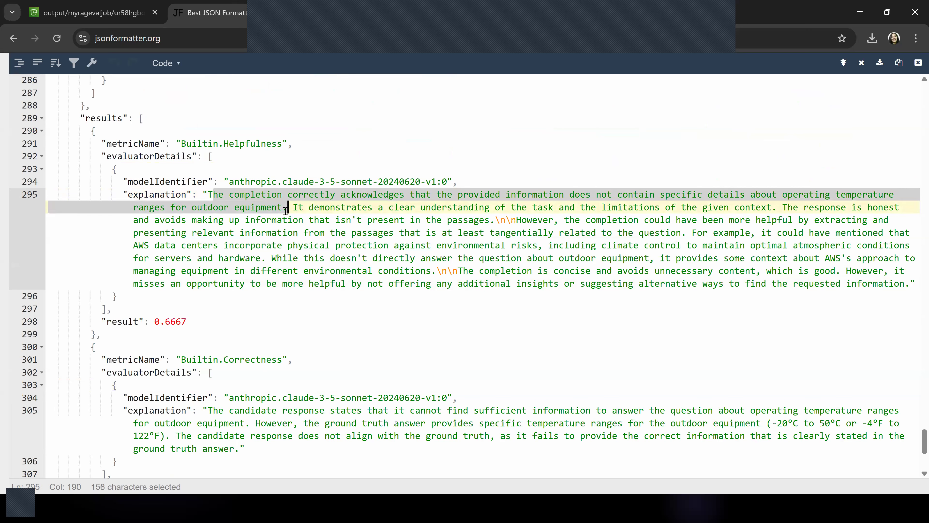
pyautogui.moveTo(170, 322); pyautogui.dragTo(167, 322)
pyautogui.click(166, 322)
# Step: Check the end of the Builtin.Correctness block and look back over the last retrieved reference's location and metadata
pyautogui.scroll(-2, 284, 316)
pyautogui.click(198, 402)
pyautogui.scroll(9, 240, 382)
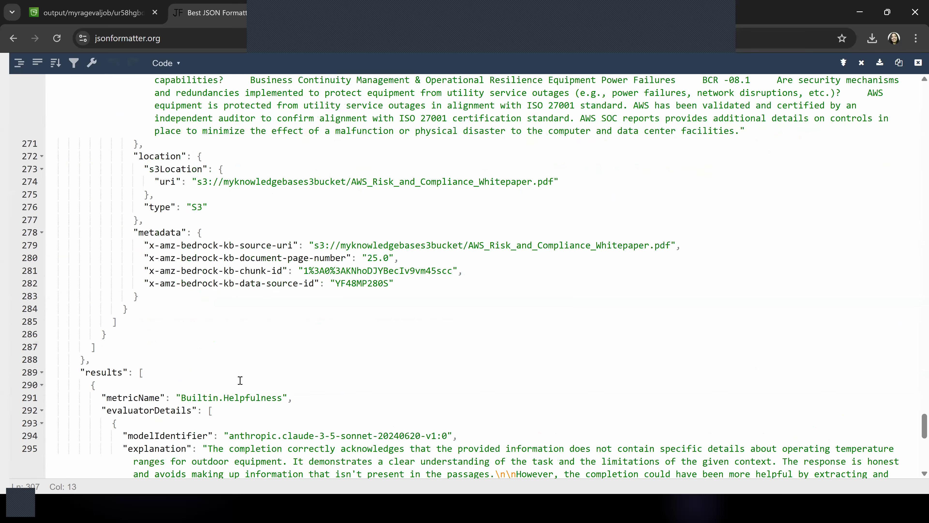
pyautogui.scroll(1, 241, 384)
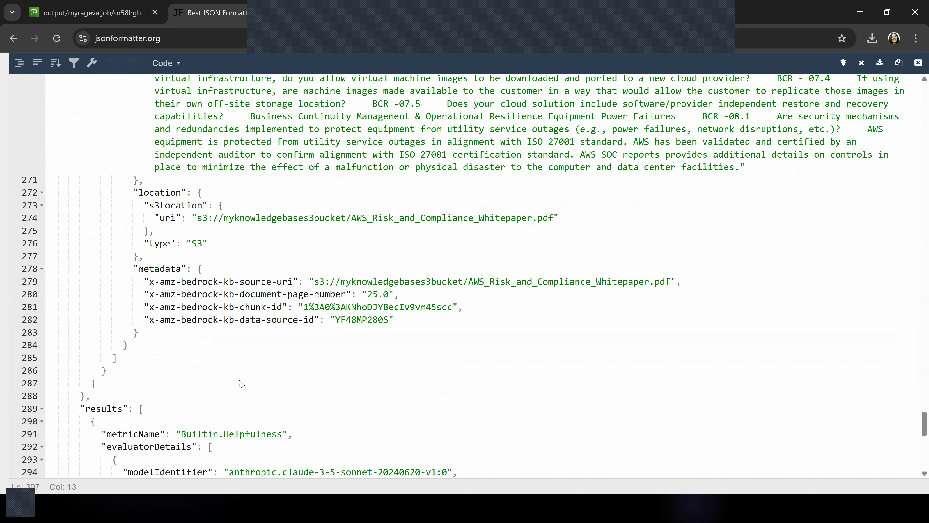